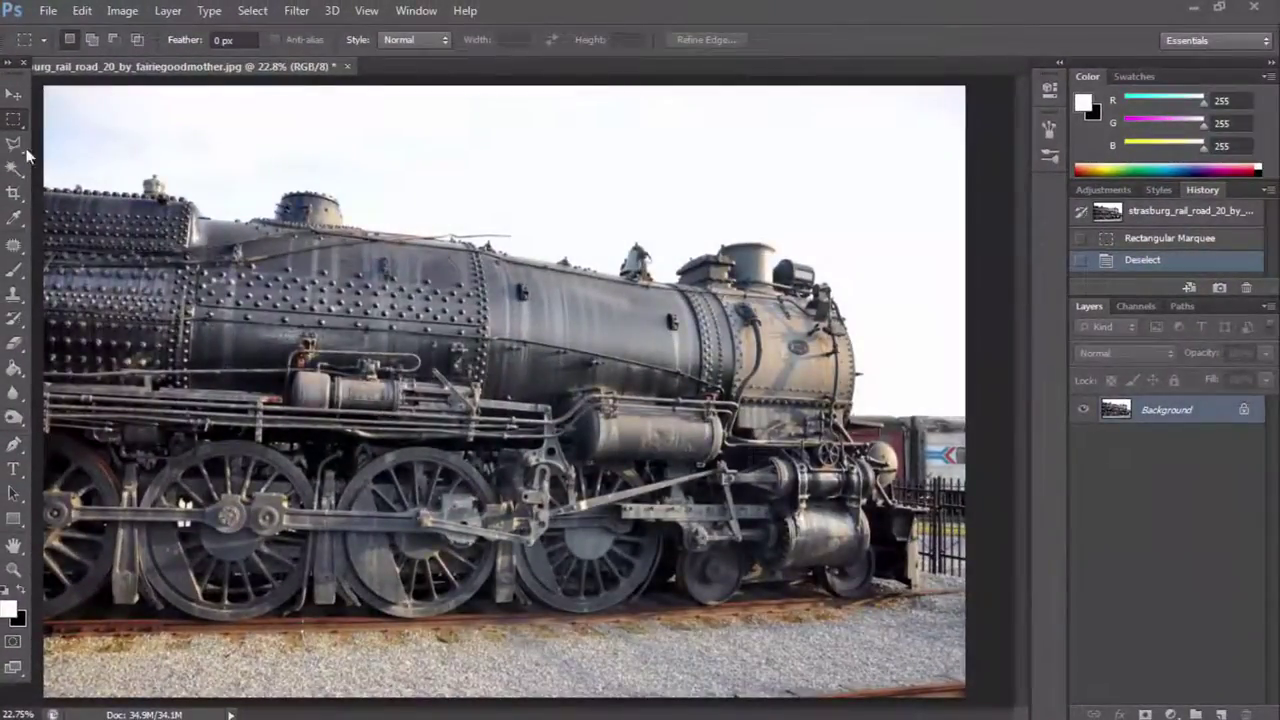
# Select the white sky with the Magic Wand, unlock the photo as Layer 0, and delete the sky.
pyautogui.click(13, 167)
pyautogui.click(200, 120)
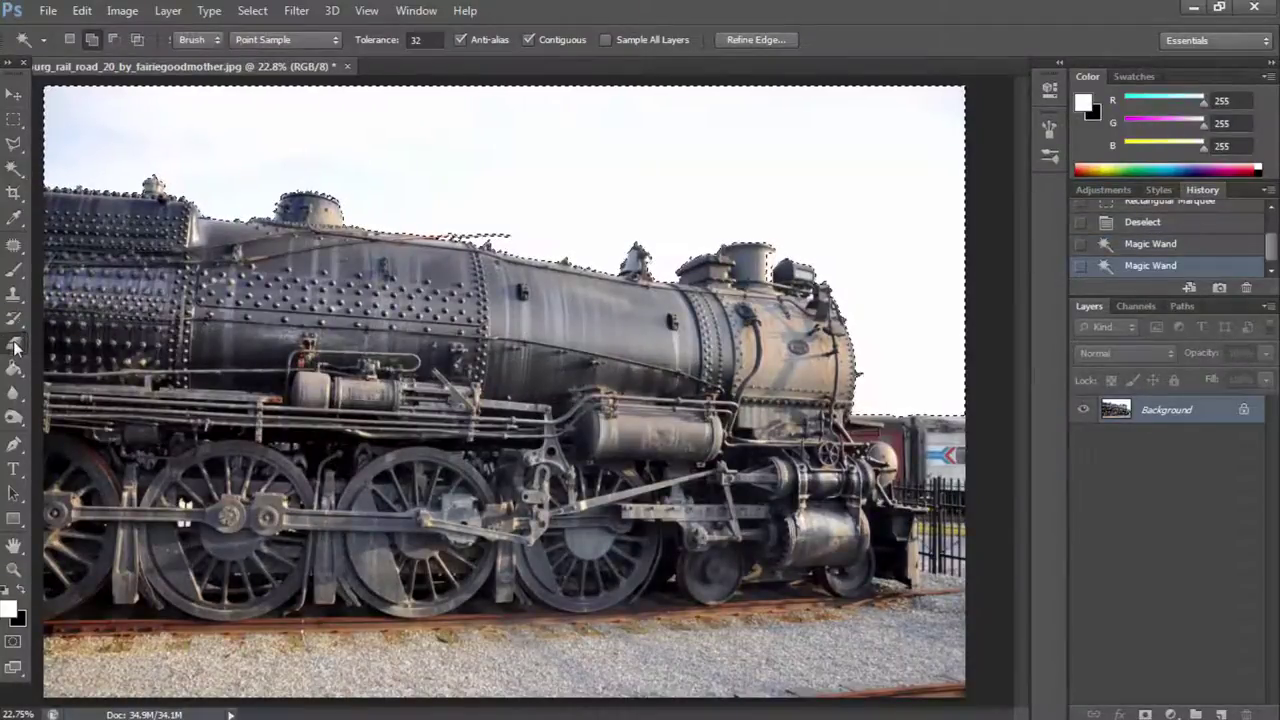
pyautogui.click(13, 342)
pyautogui.click(110, 354)
pyautogui.click(152, 152)
pyautogui.press('Delete')
pyautogui.press('m')
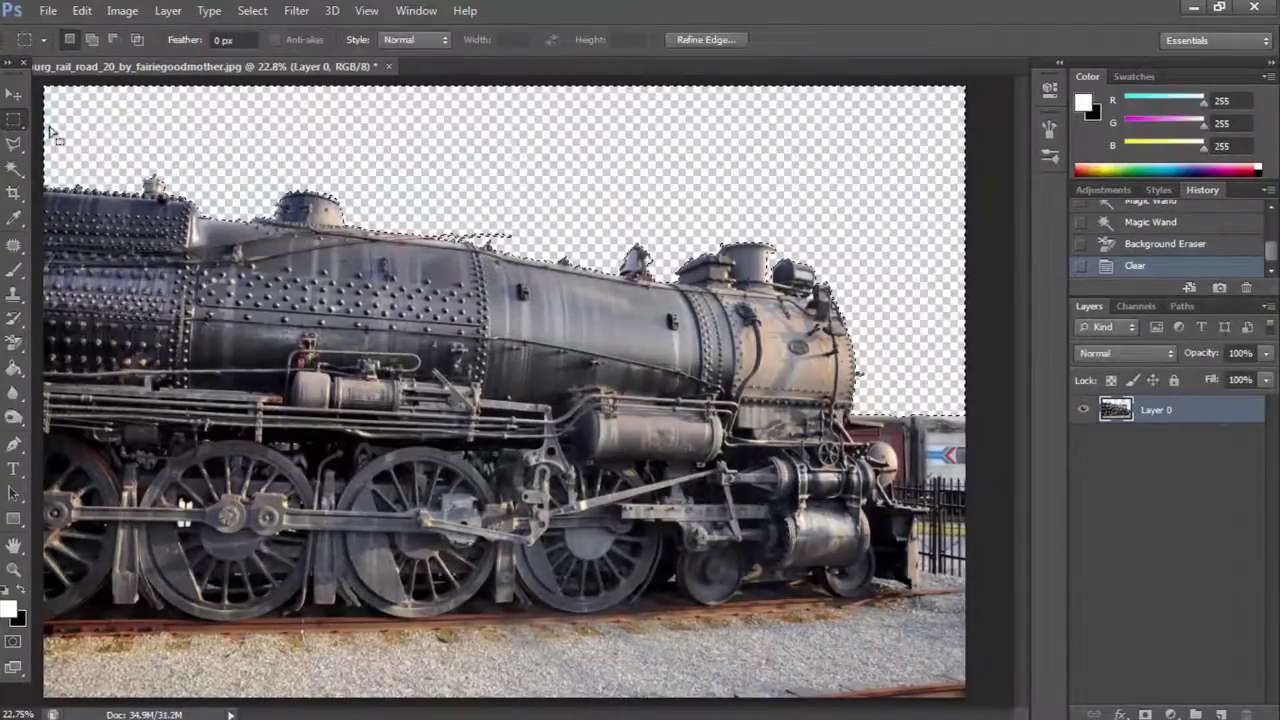
pyautogui.hotkey('ctrl', 'd')
# Scale the locomotive layer to about 110% and shift it up and slightly left.
pyautogui.rightClick(128, 258)
pyautogui.click(175, 428)
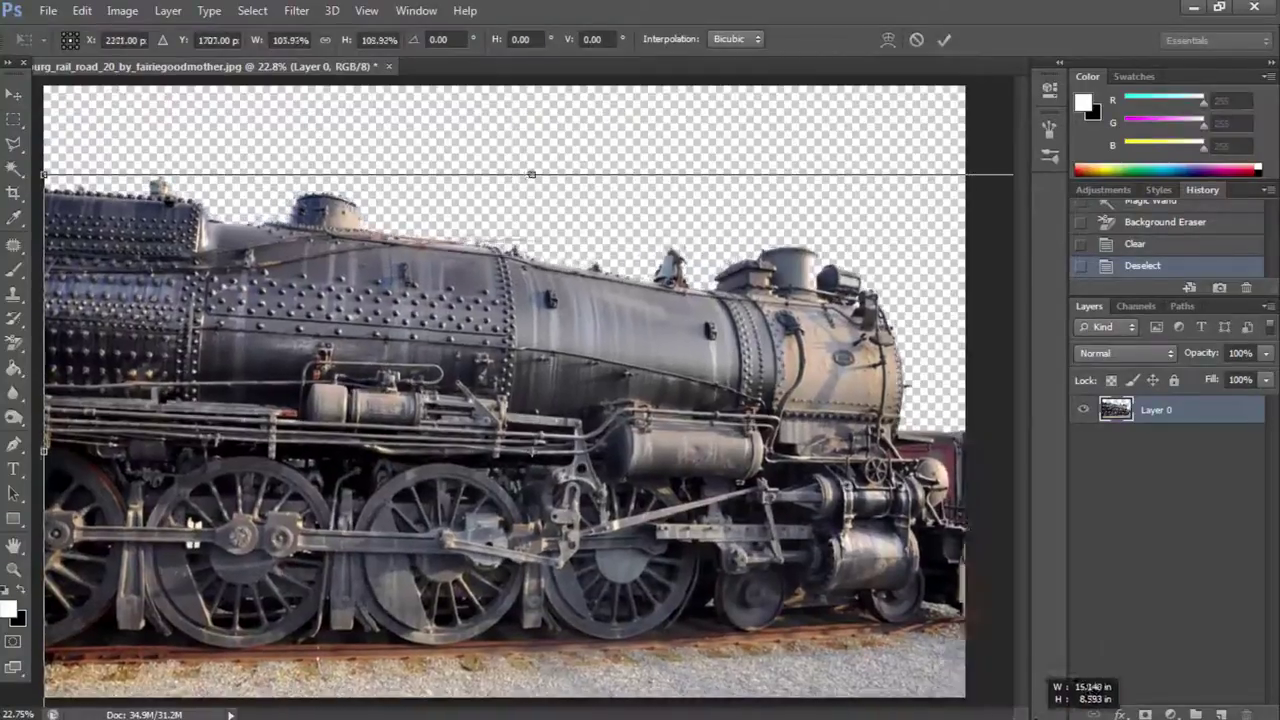
pyautogui.moveTo(964, 696); pyautogui.dragTo(1057, 716)
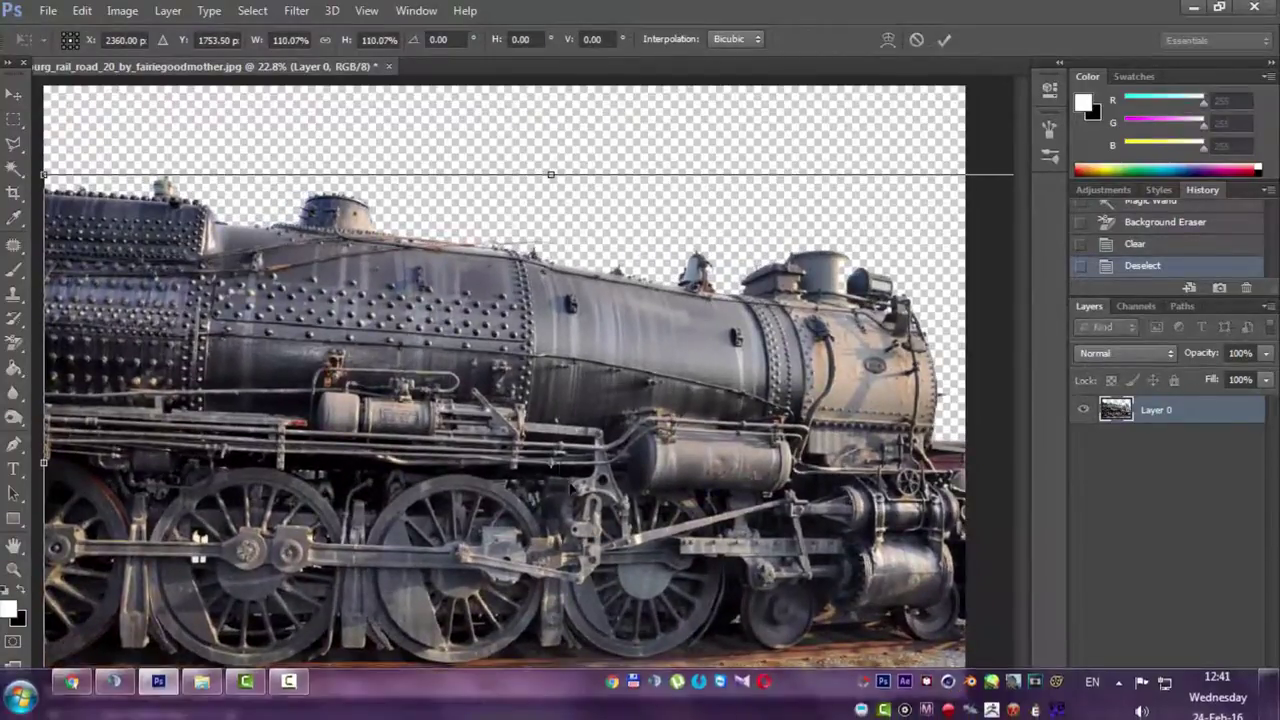
pyautogui.moveTo(557, 454); pyautogui.dragTo(548, 428)
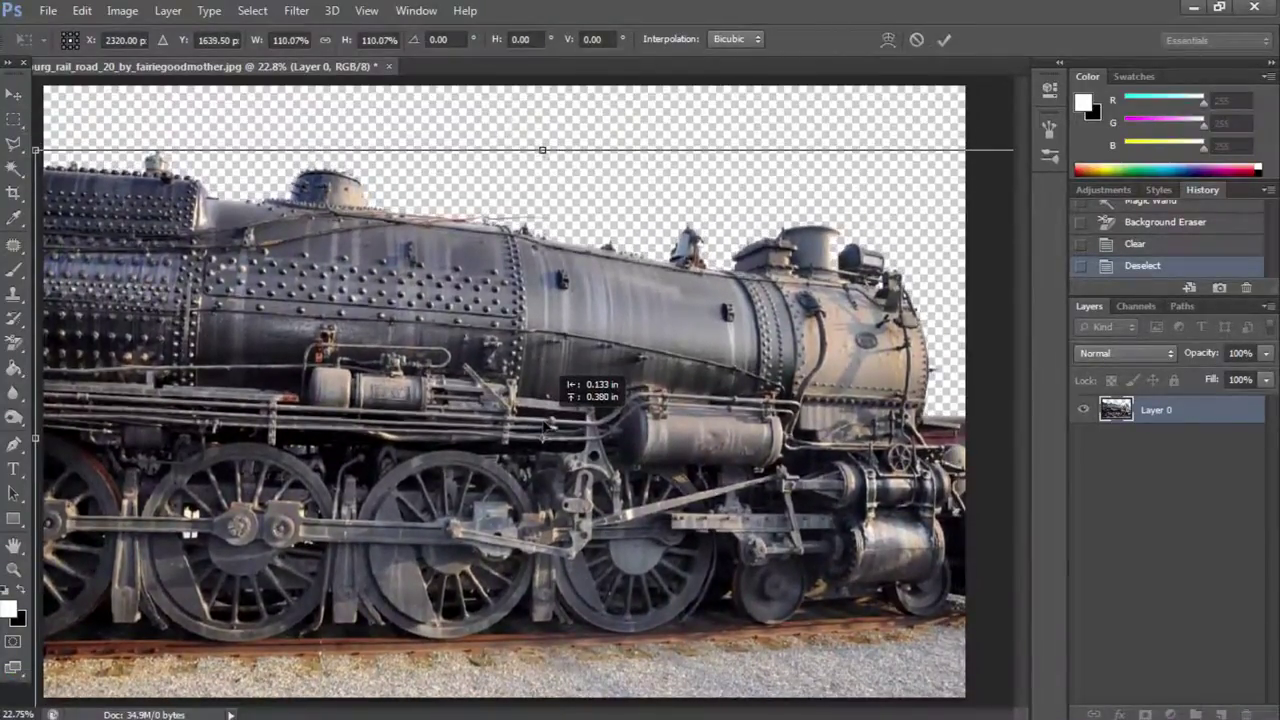
pyautogui.press('Return')
# Paint white smoke over the wheels on a new layer with the 2268 px smoke brush.
pyautogui.click(14, 270)
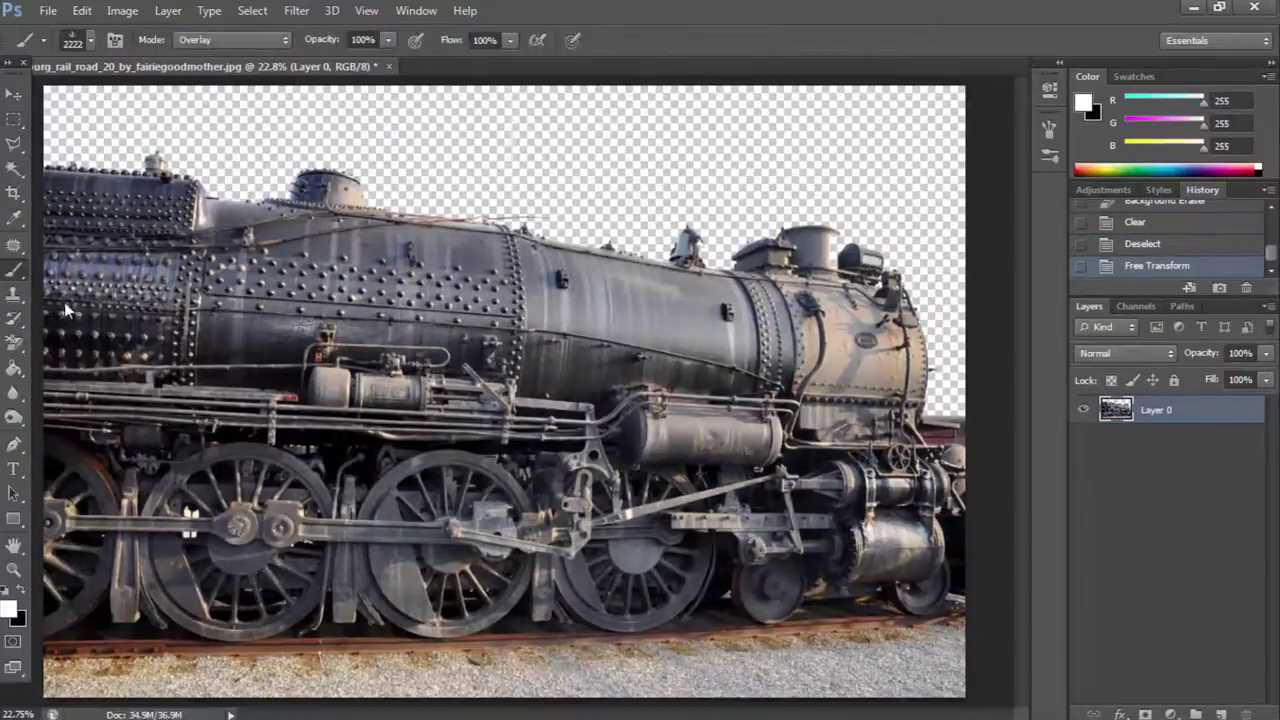
pyautogui.rightClick(775, 515)
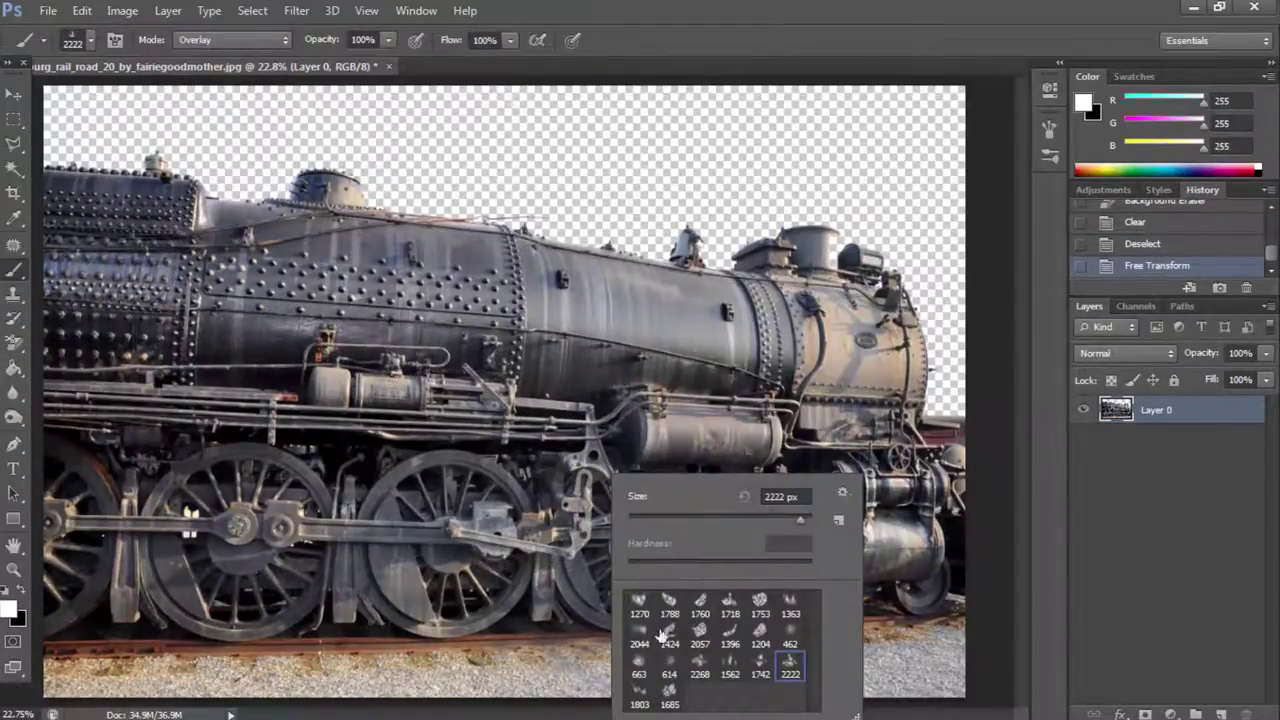
pyautogui.click(700, 668)
pyautogui.click(1220, 714)
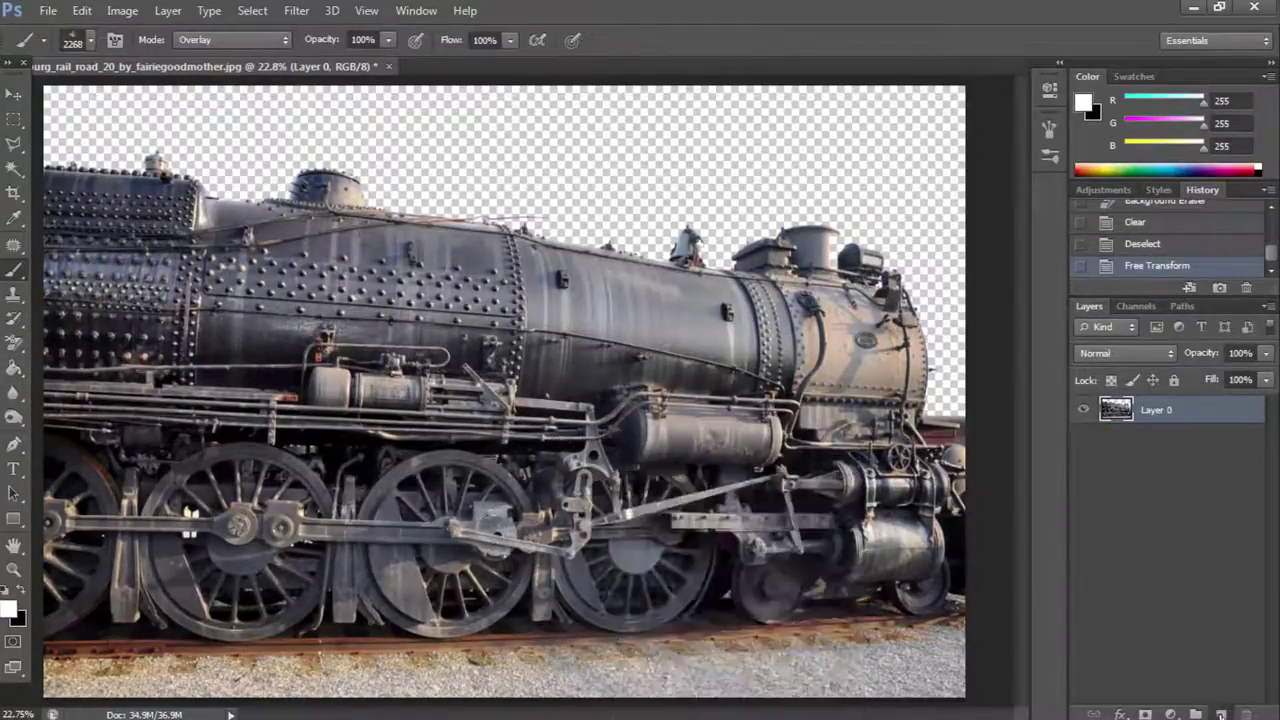
pyautogui.click(678, 552)
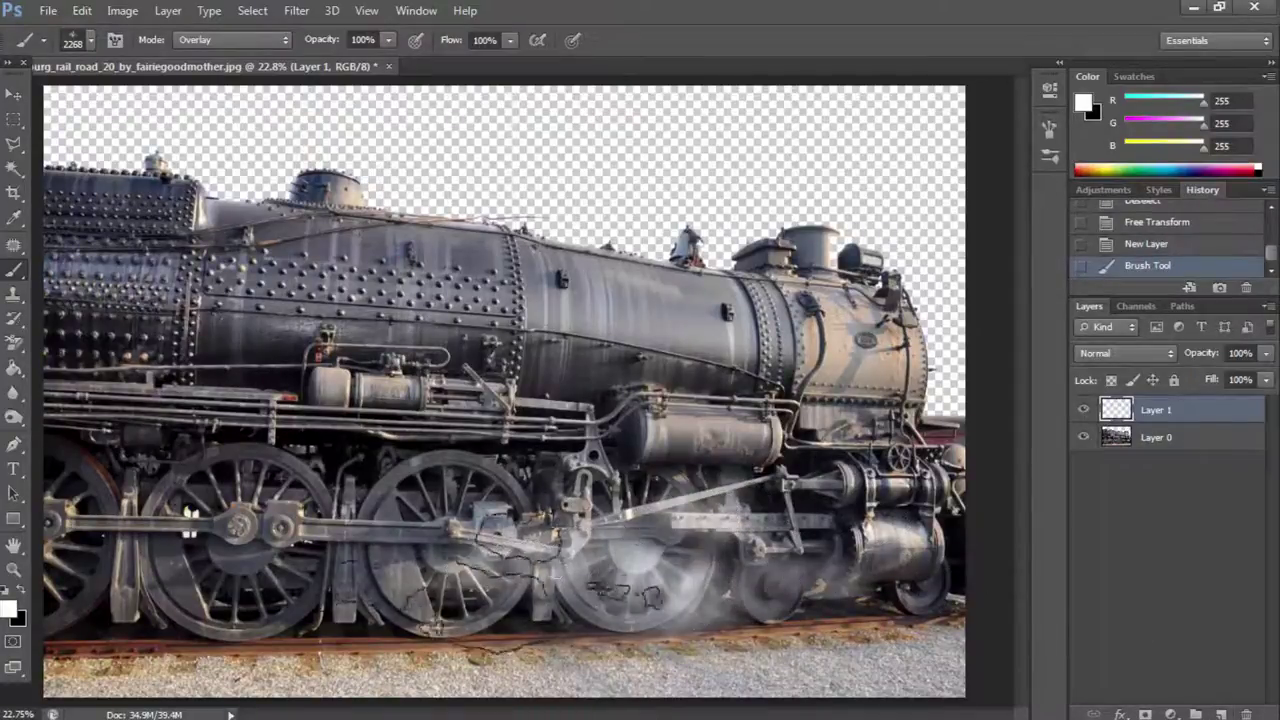
pyautogui.click(400, 560)
# Set the brush blend mode to Normal and paint brighter smoke over the wheels on Layer 1.
pyautogui.rightClick(540, 488)
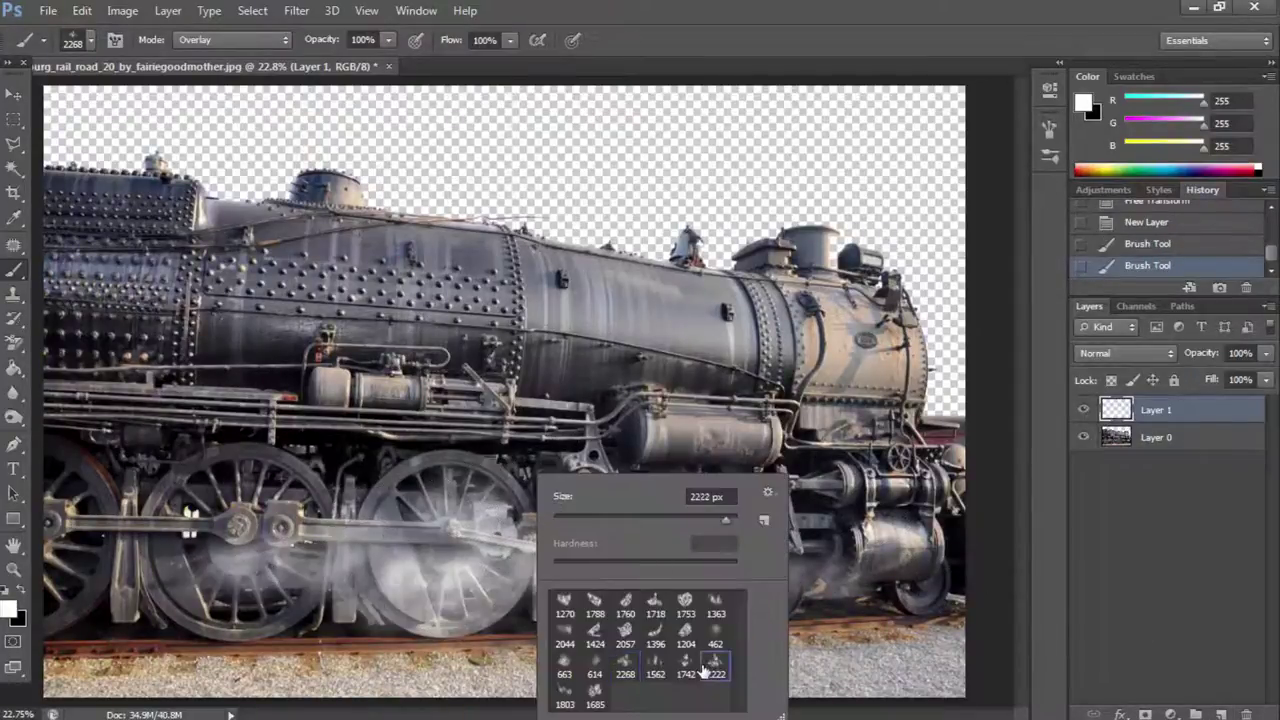
pyautogui.click(1127, 594)
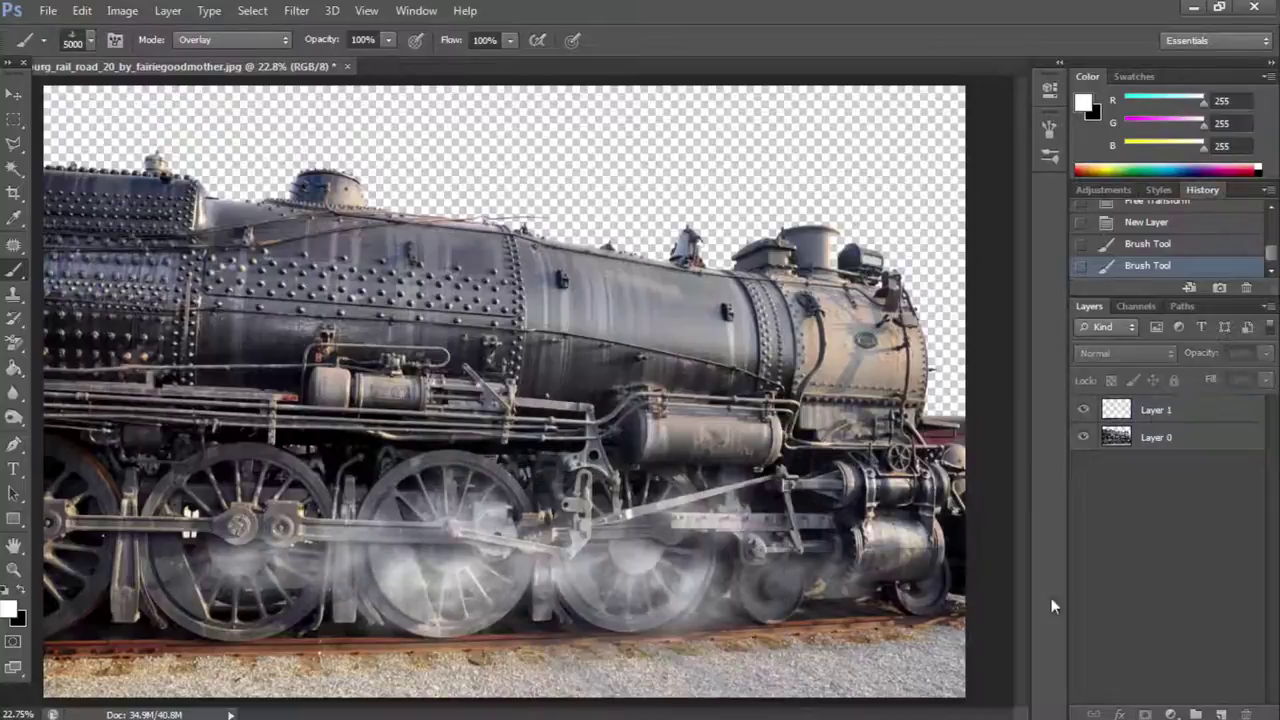
pyautogui.click(1116, 440)
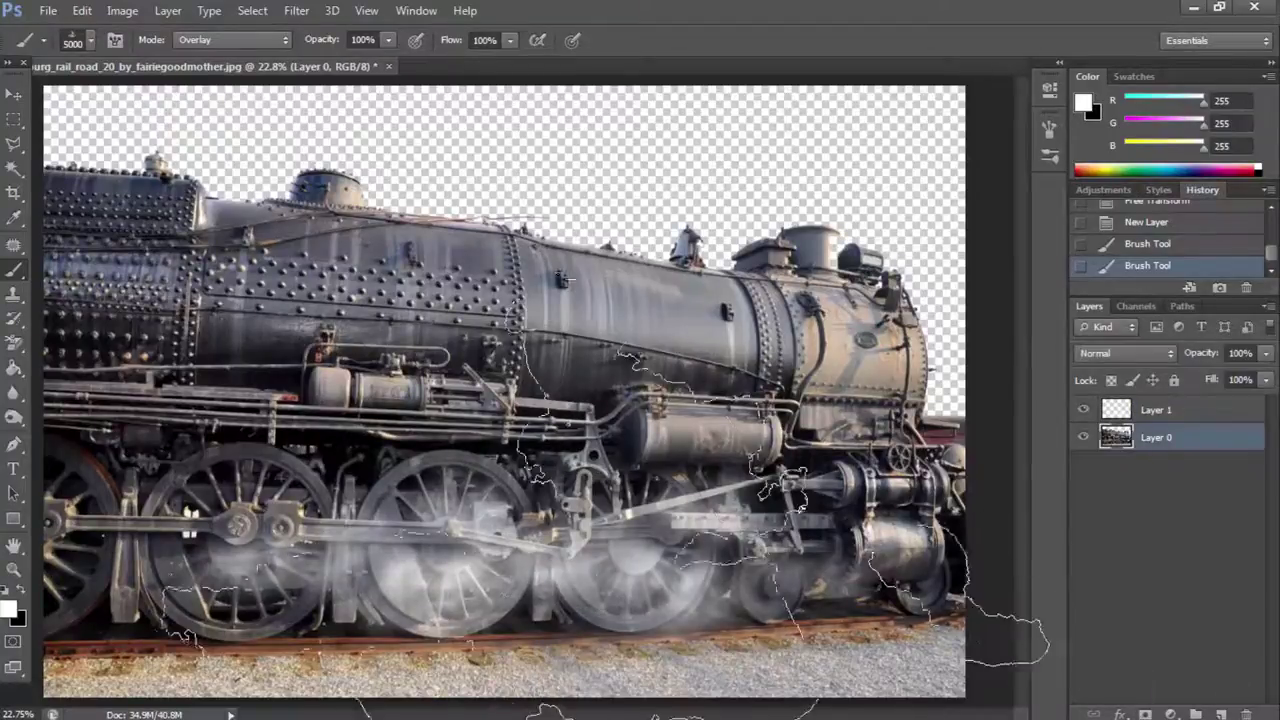
pyautogui.click(760, 480)
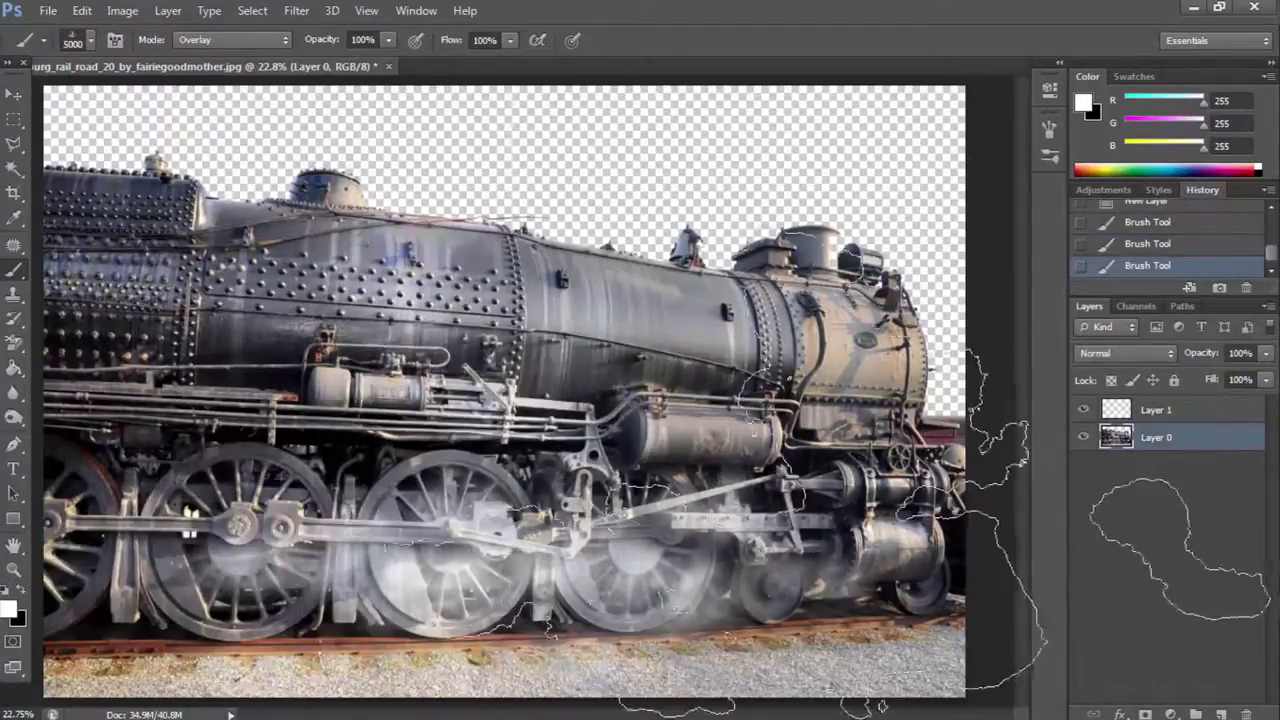
pyautogui.click(1147, 243)
pyautogui.click(230, 40)
pyautogui.click(195, 42)
pyautogui.click(650, 470)
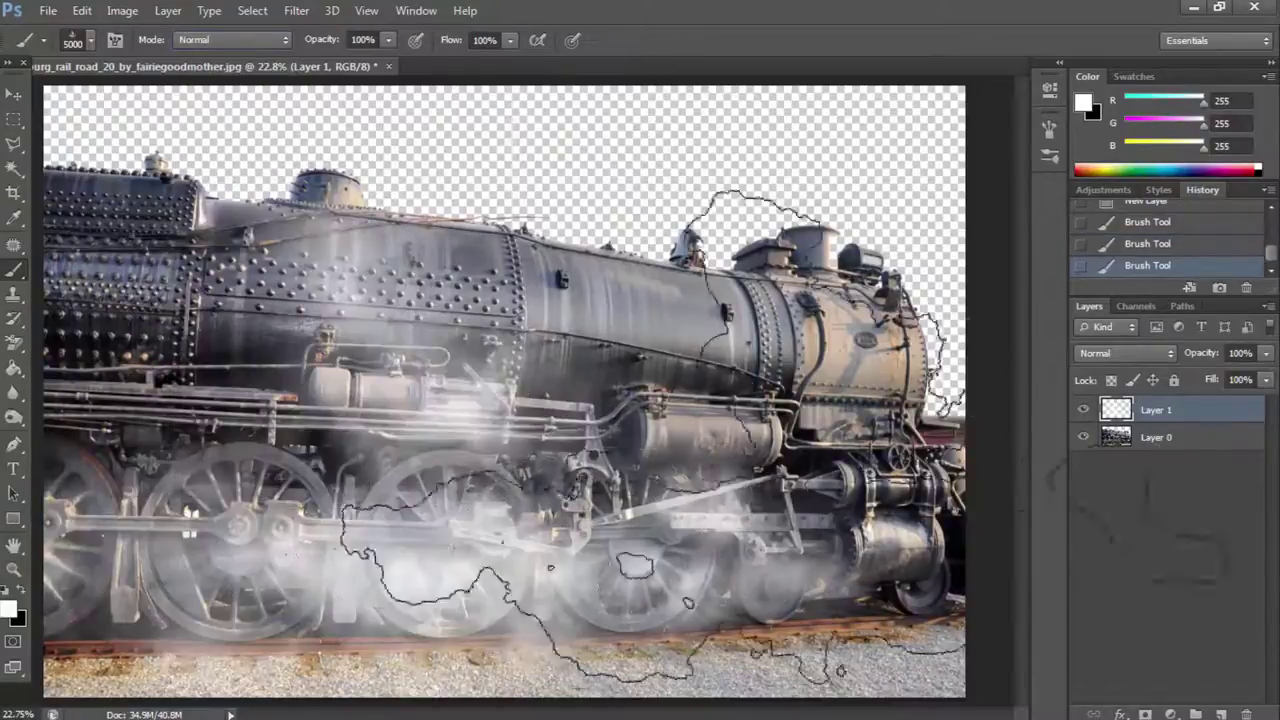
# Paint dark black smoke across the lower train, redoing strokes that missed.
pyautogui.rightClick(712, 568)
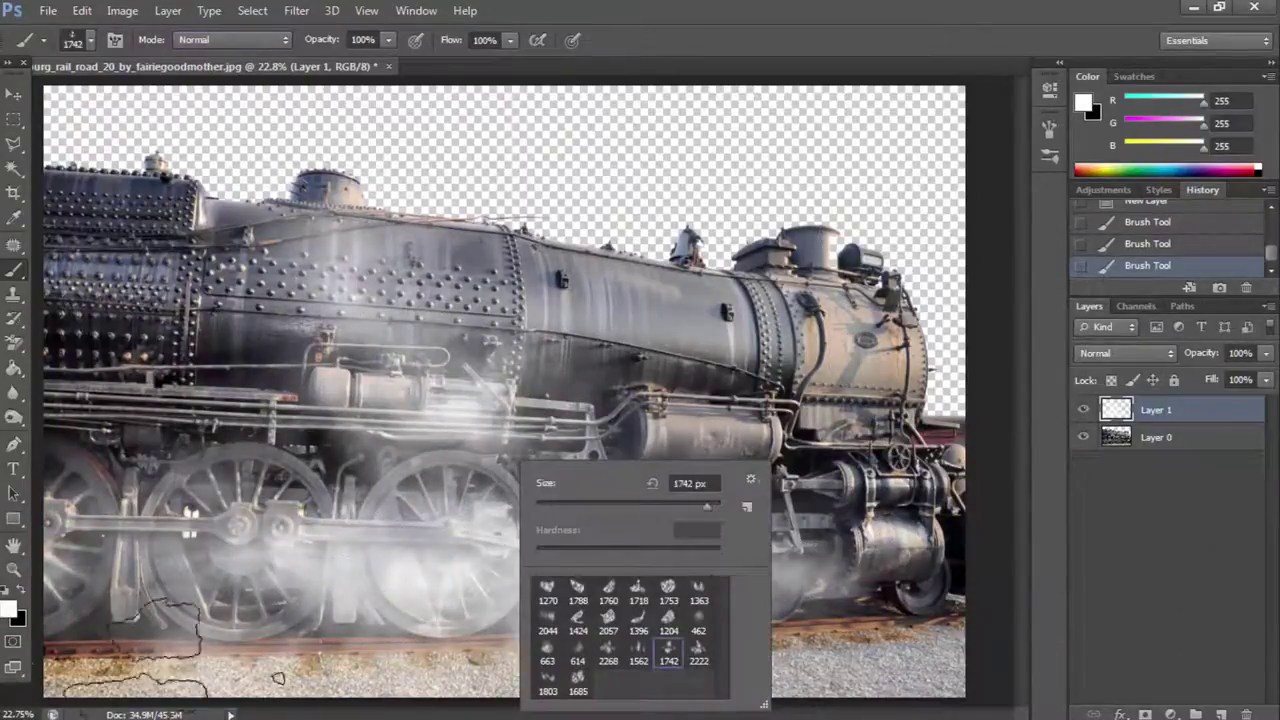
pyautogui.press('x')
pyautogui.moveTo(500, 530)
pyautogui.mouseDown()
pyautogui.moveTo(620, 600)
pyautogui.moveTo(470, 620)
pyautogui.mouseUp()
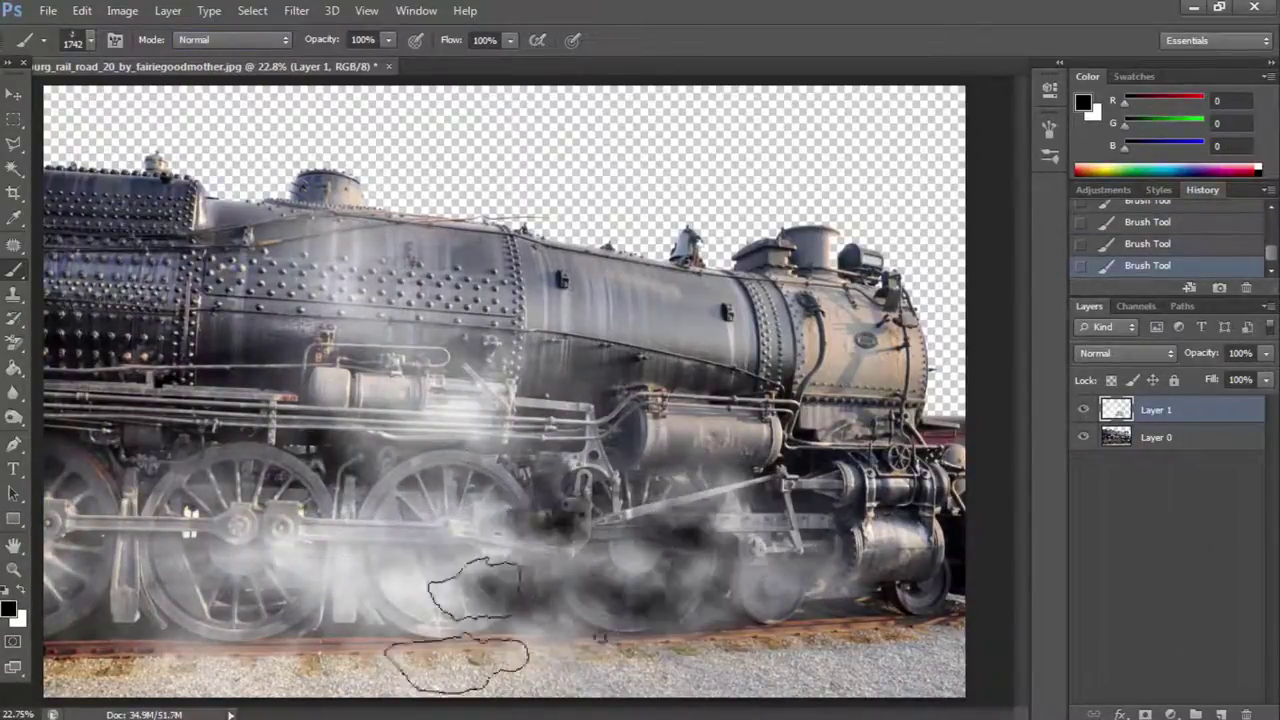
pyautogui.hotkey('ctrl', 'z')
pyautogui.rightClick(537, 582)
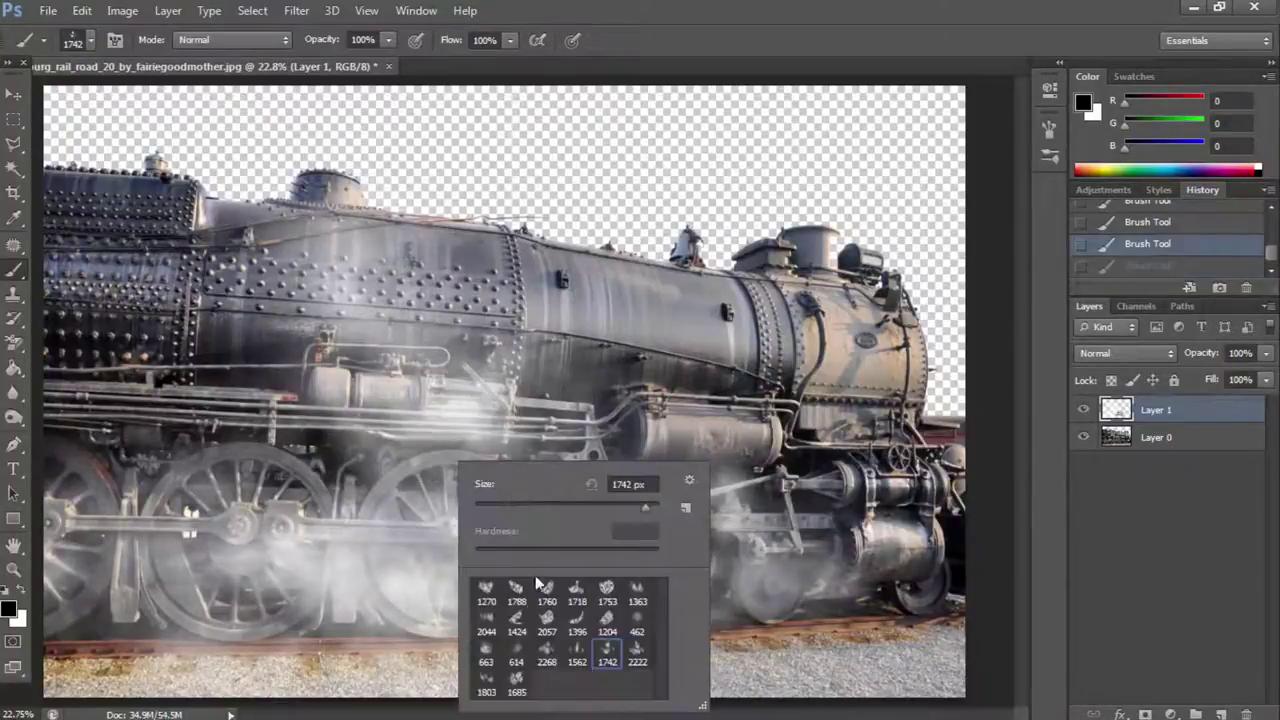
pyautogui.click(540, 655)
pyautogui.moveTo(270, 560); pyautogui.dragTo(550, 600)
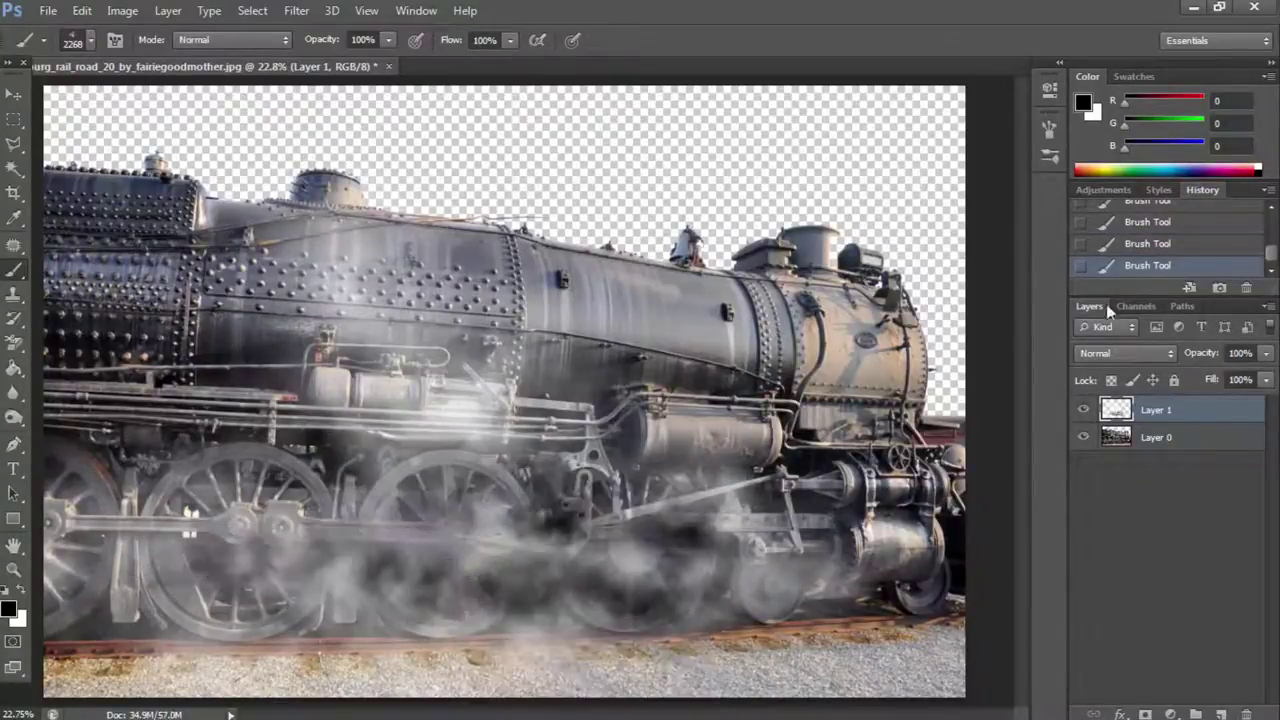
pyautogui.hotkey('ctrl', 'z')
pyautogui.moveTo(385, 585); pyautogui.dragTo(780, 600)
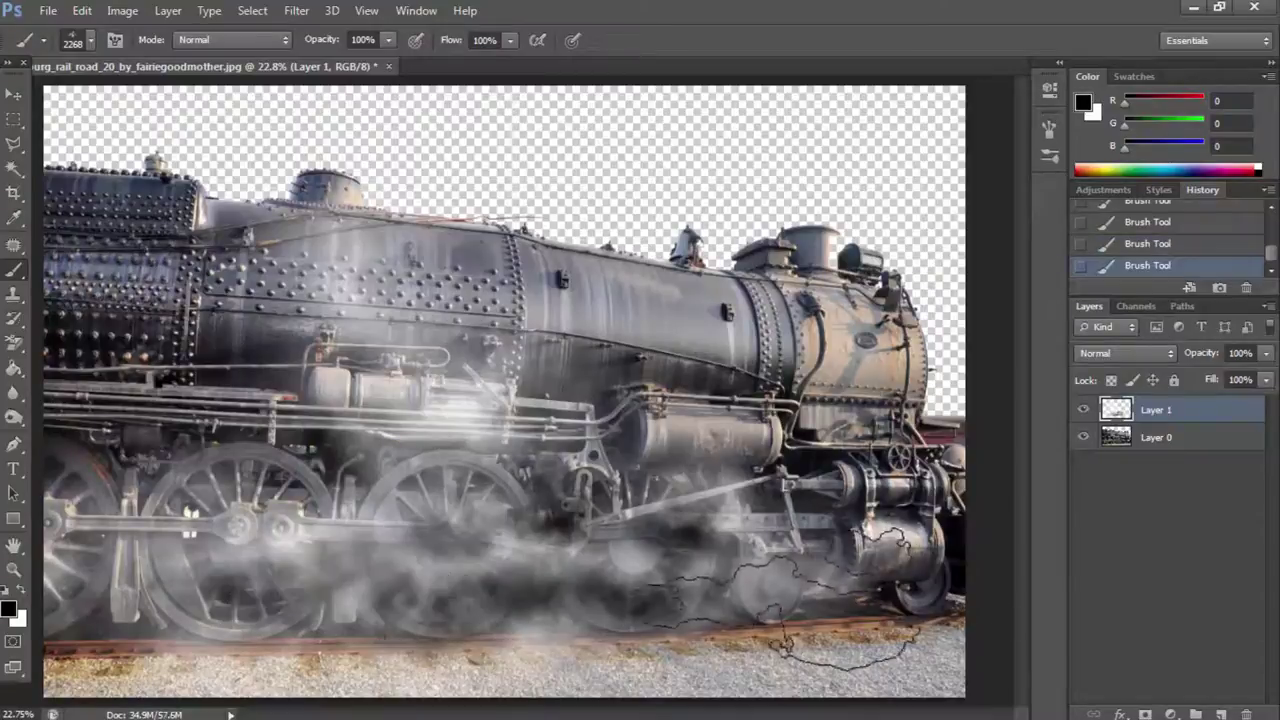
pyautogui.moveTo(560, 580); pyautogui.dragTo(1000, 615)
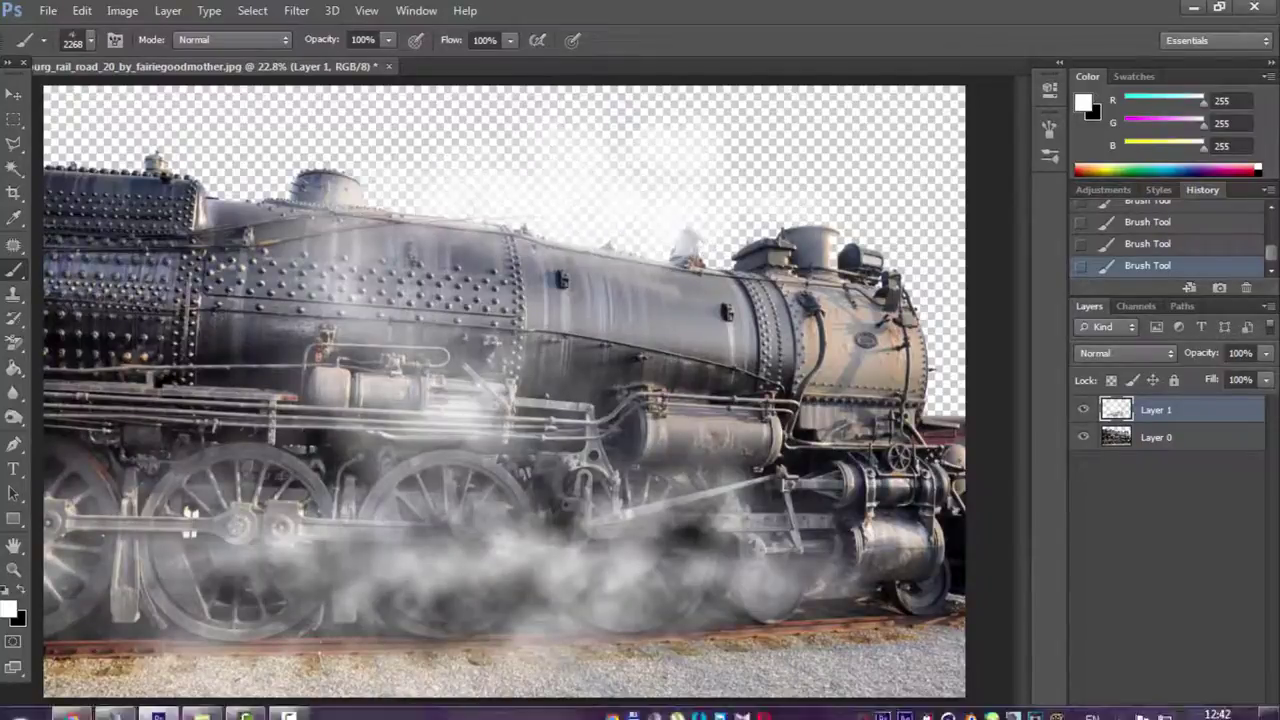
pyautogui.click(206, 700)
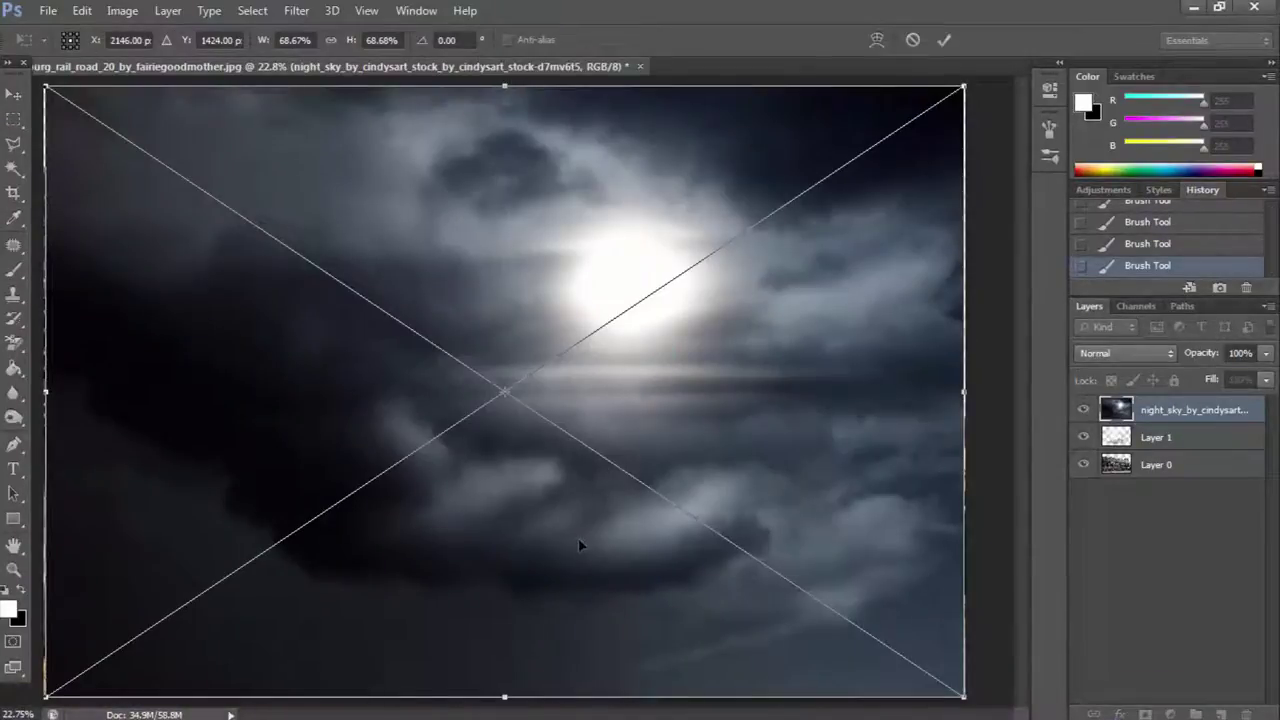
# Place the night sky photo below Layer 0 and shift it slightly down.
pyautogui.moveTo(580, 543)
pyautogui.mouseDown()
pyautogui.moveTo(580, 371)
pyautogui.moveTo(655, 385)
pyautogui.mouseUp()
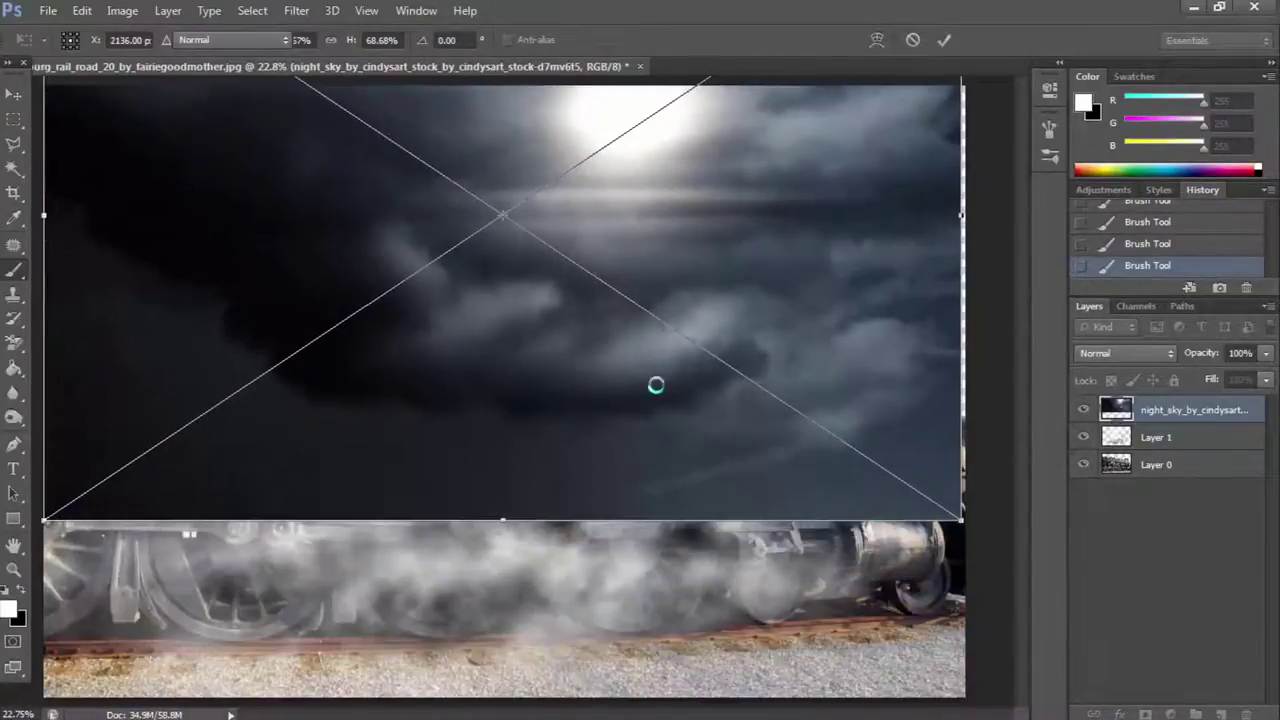
pyautogui.moveTo(1152, 408); pyautogui.dragTo(1150, 478)
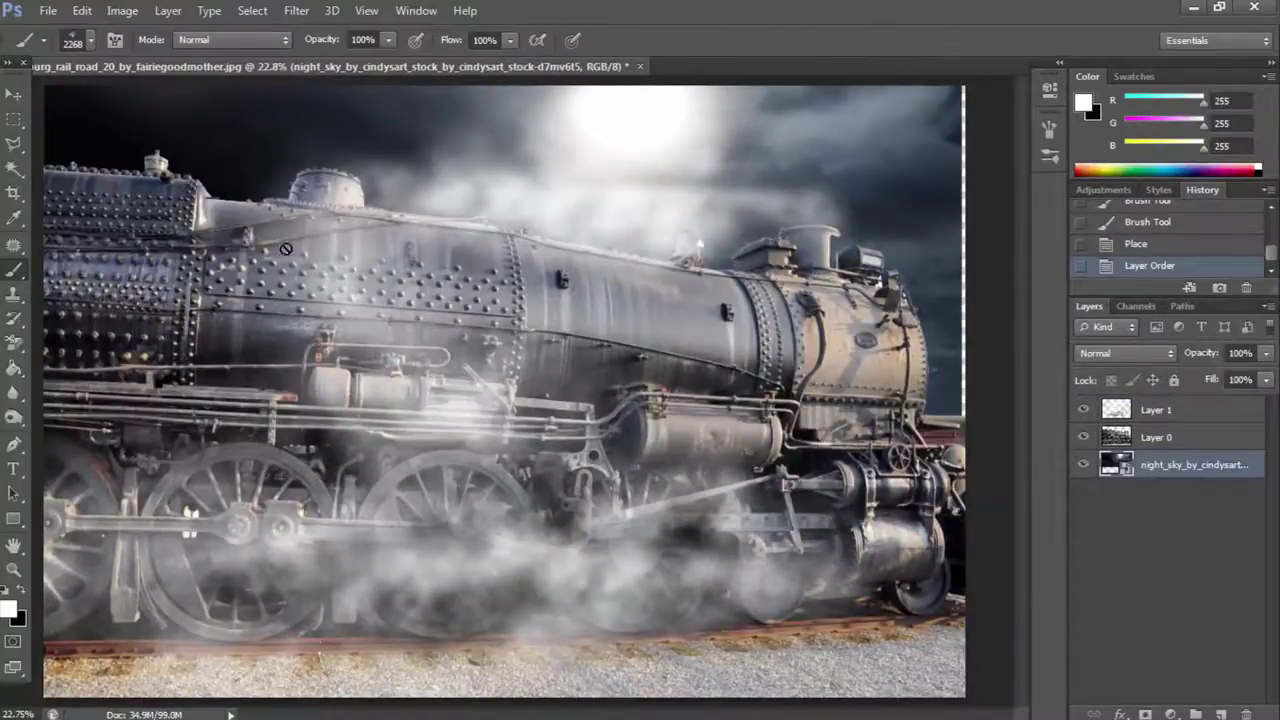
pyautogui.click(12, 95)
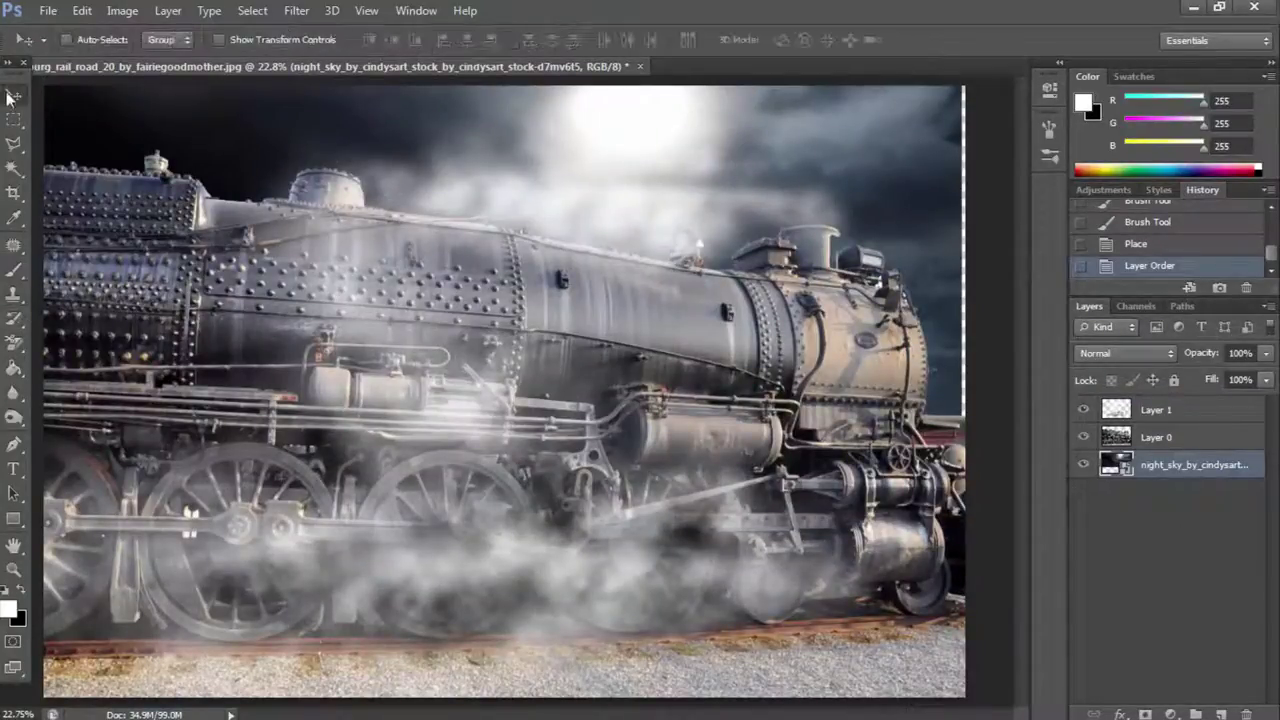
pyautogui.click(1124, 436)
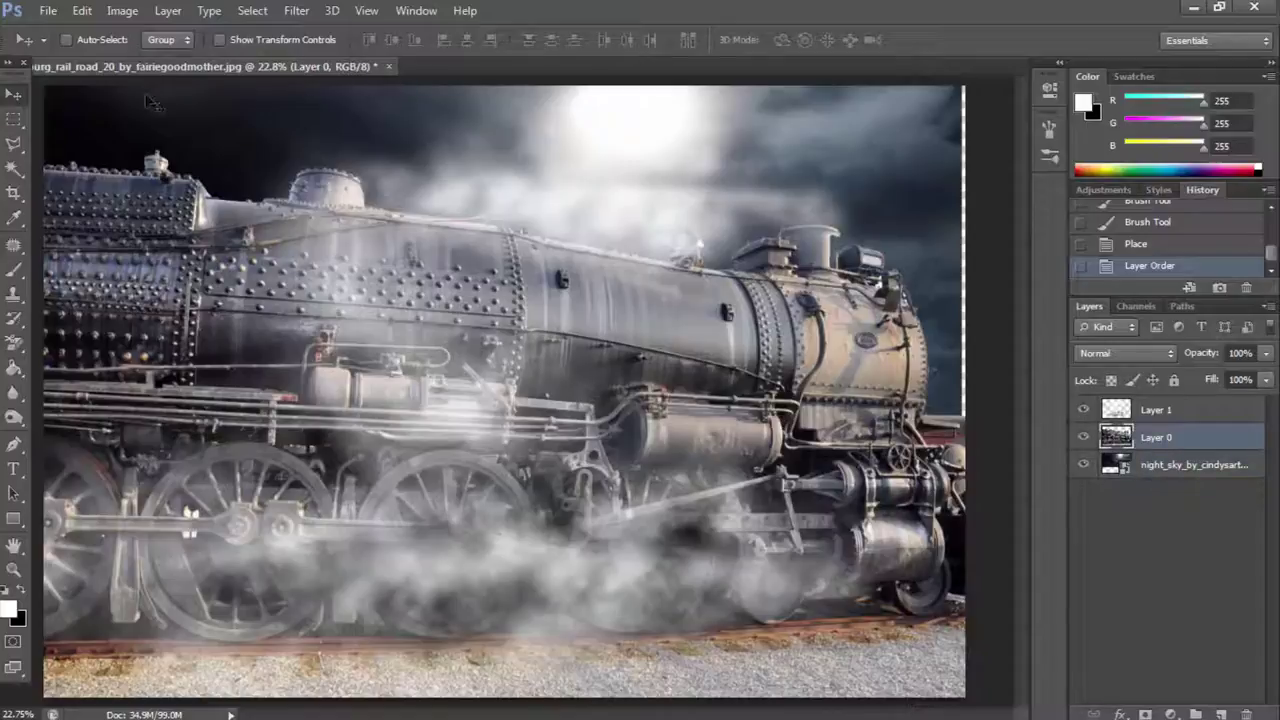
pyautogui.click(1127, 462)
pyautogui.moveTo(790, 168); pyautogui.dragTo(790, 170)
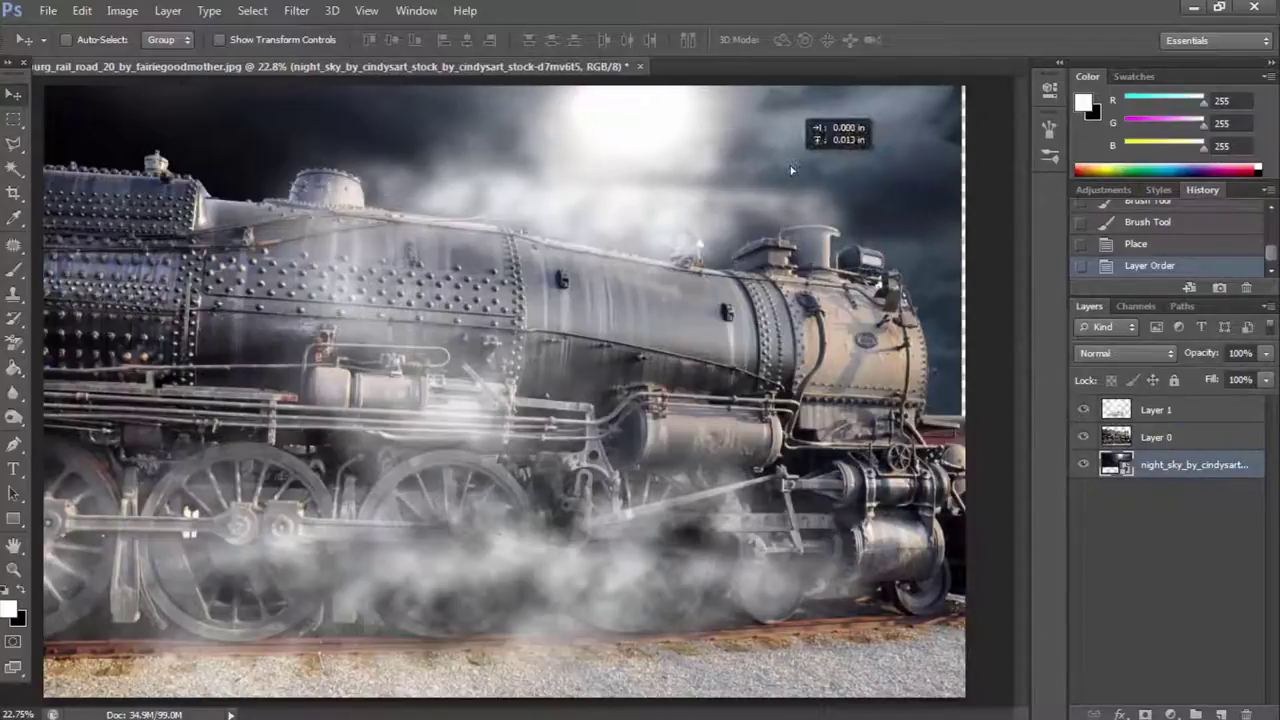
# Widen the night sky layer slightly to the right with Free Transform.
pyautogui.press('m')
pyautogui.rightClick(530, 254)
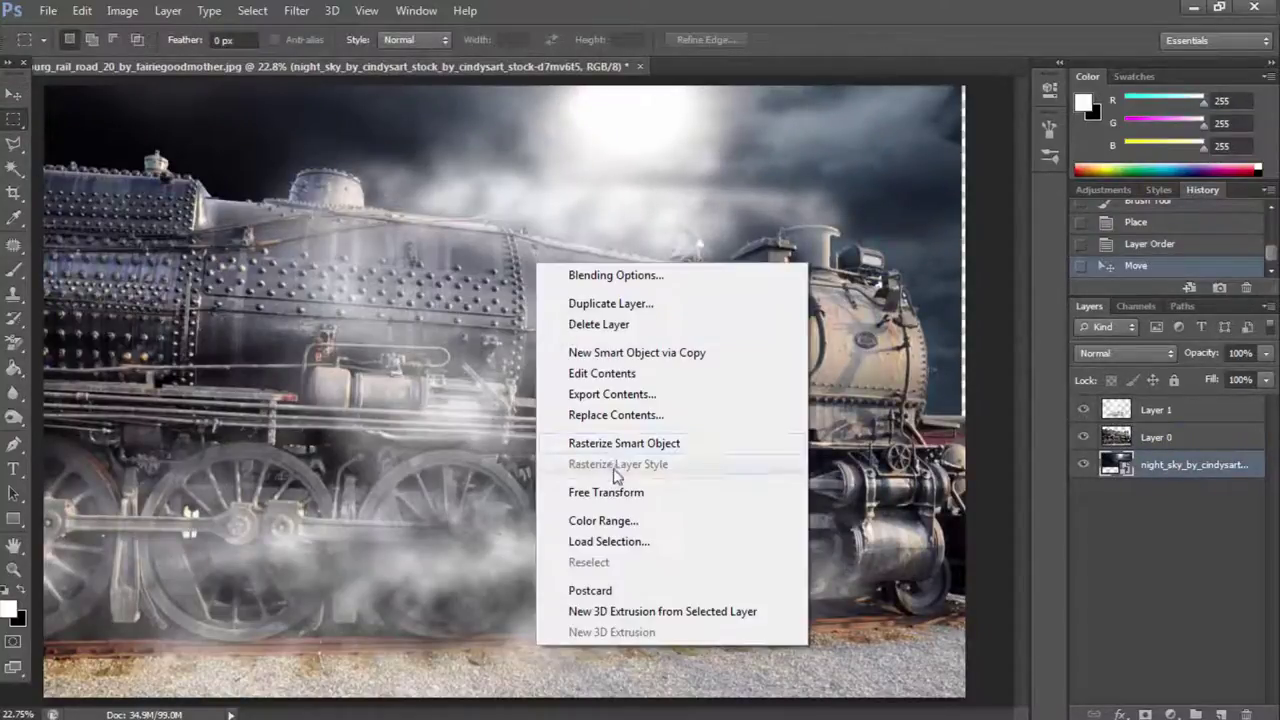
pyautogui.click(612, 471)
pyautogui.moveTo(967, 212); pyautogui.dragTo(970, 212)
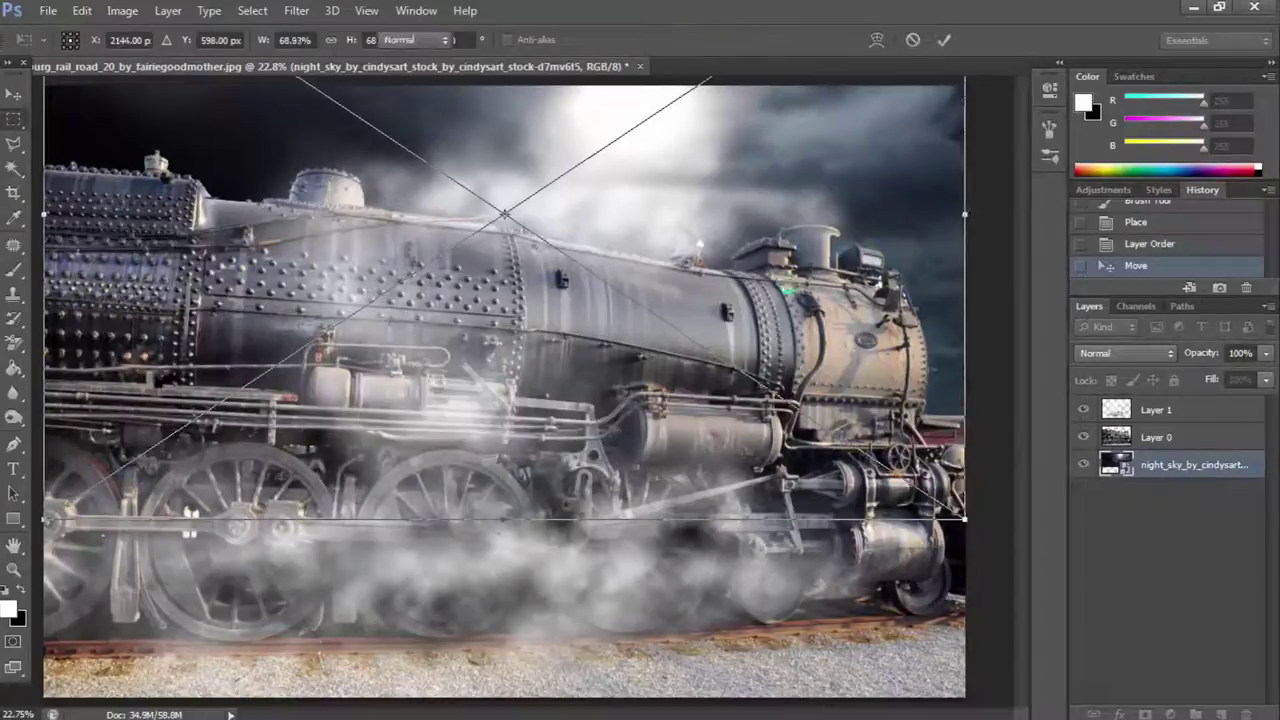
pyautogui.press('Return')
# Give Layer 0 a 174 px Inner Shadow with Overlay blending.
pyautogui.doubleClick(1141, 432)
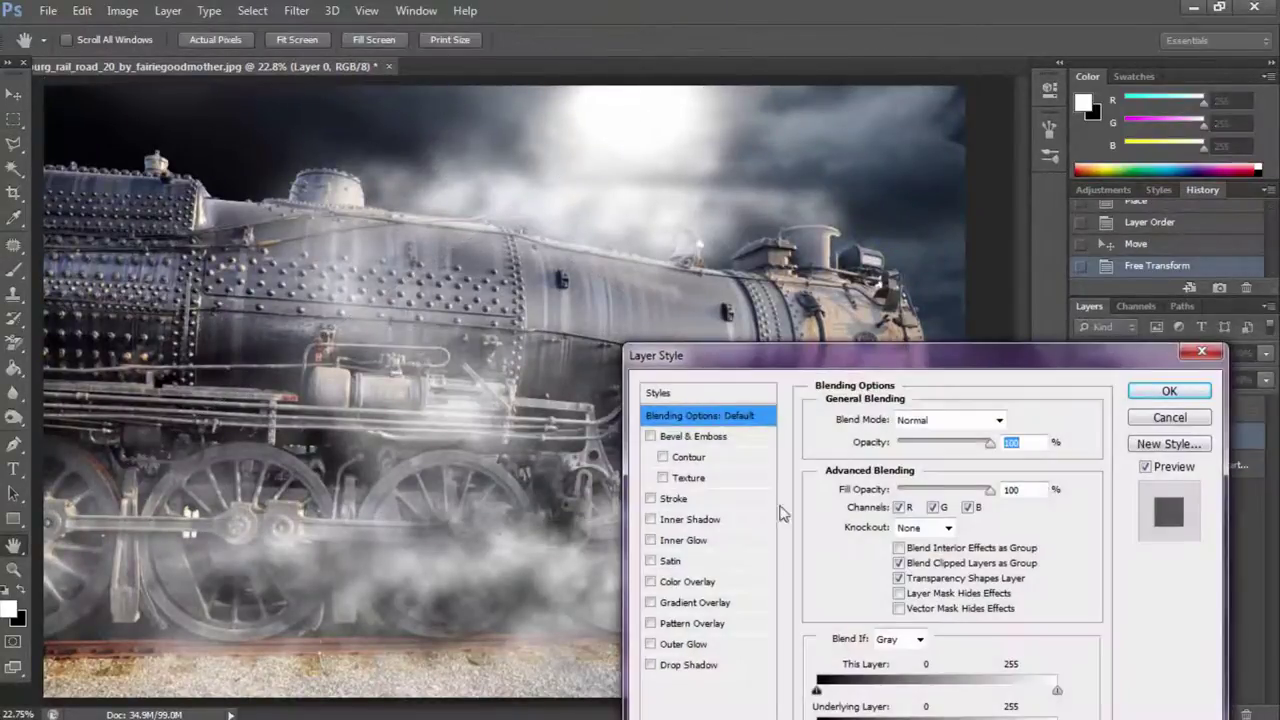
pyautogui.click(690, 519)
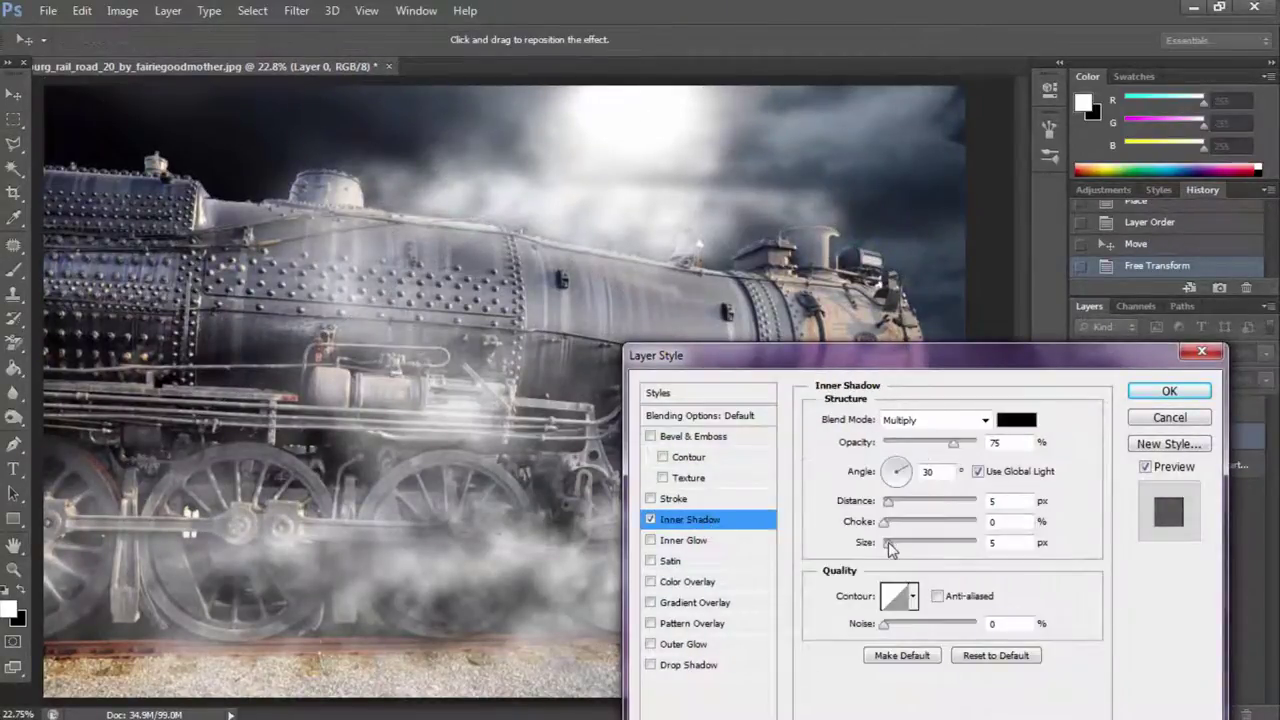
pyautogui.moveTo(888, 542); pyautogui.dragTo(928, 550)
pyautogui.click(940, 419)
pyautogui.click(930, 229)
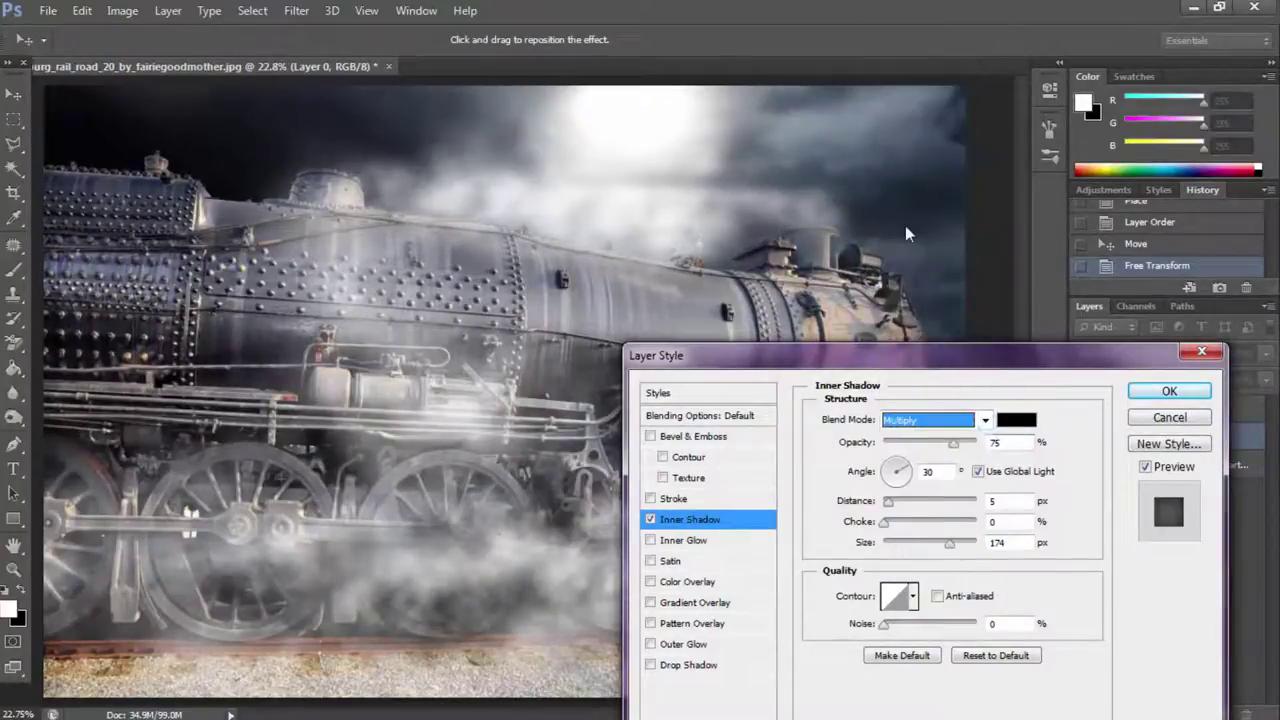
pyautogui.click(940, 419)
pyautogui.click(928, 229)
pyautogui.click(1166, 392)
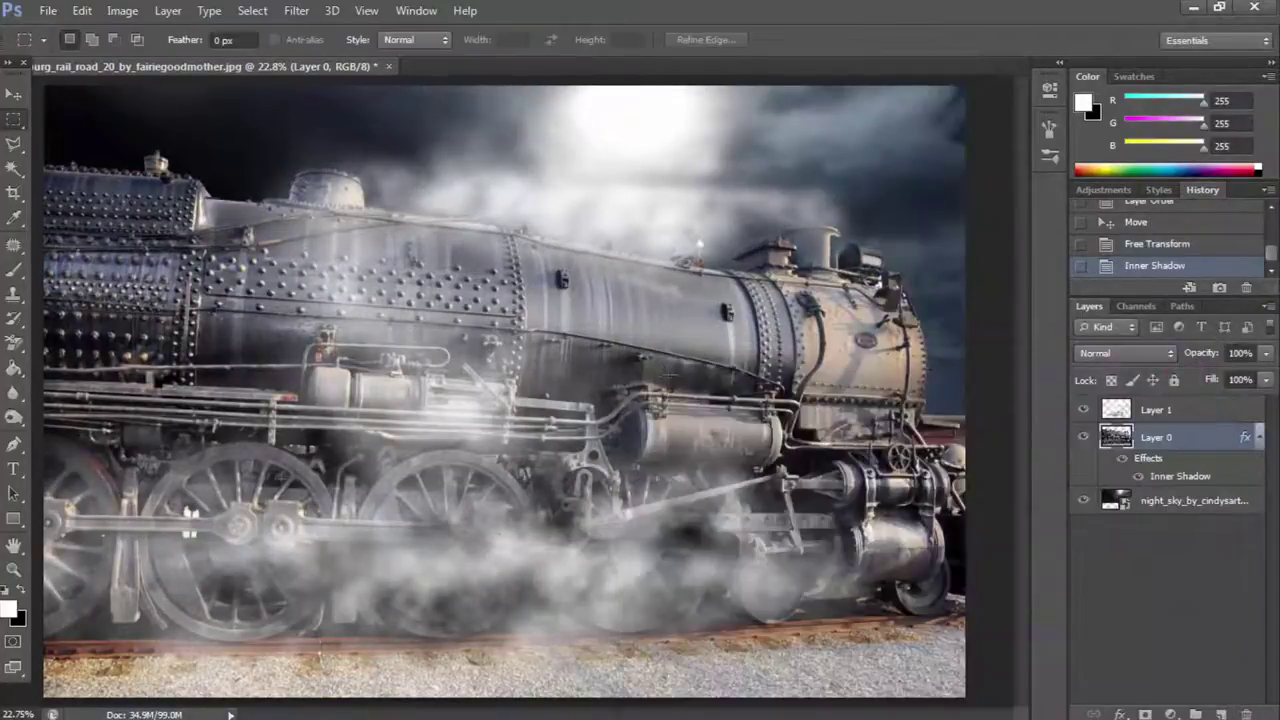
# Rasterize the night sky layer.
pyautogui.click(1157, 512)
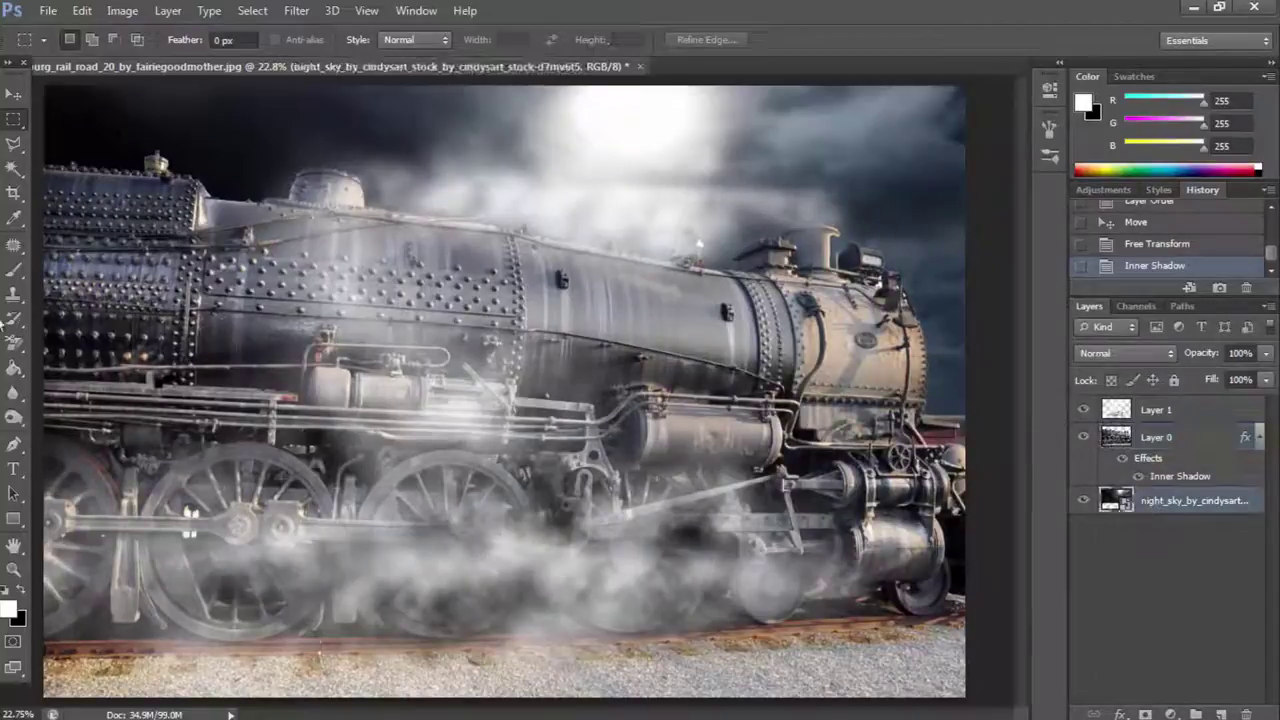
pyautogui.click(14, 270)
pyautogui.click(150, 150)
pyautogui.click(594, 294)
# Set the night sky's Brightness to about -80 and Contrast to 39.
pyautogui.click(122, 10)
pyautogui.moveTo(150, 58)
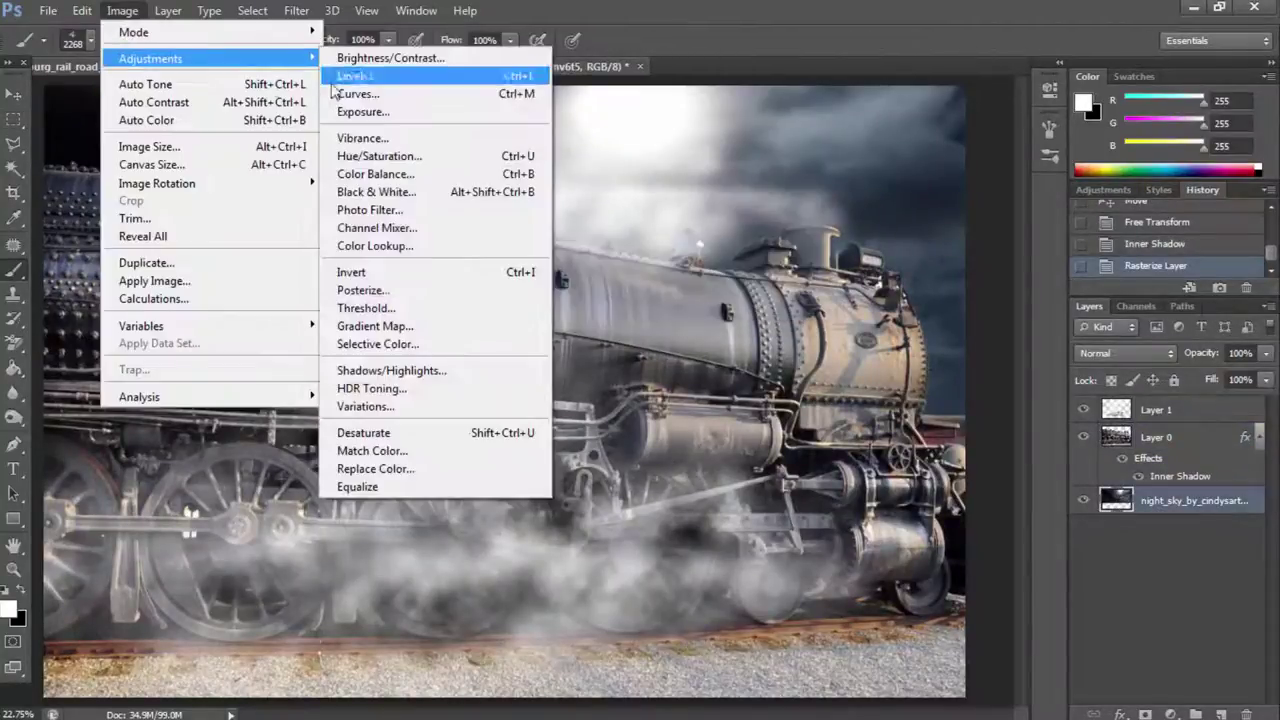
pyautogui.click(358, 58)
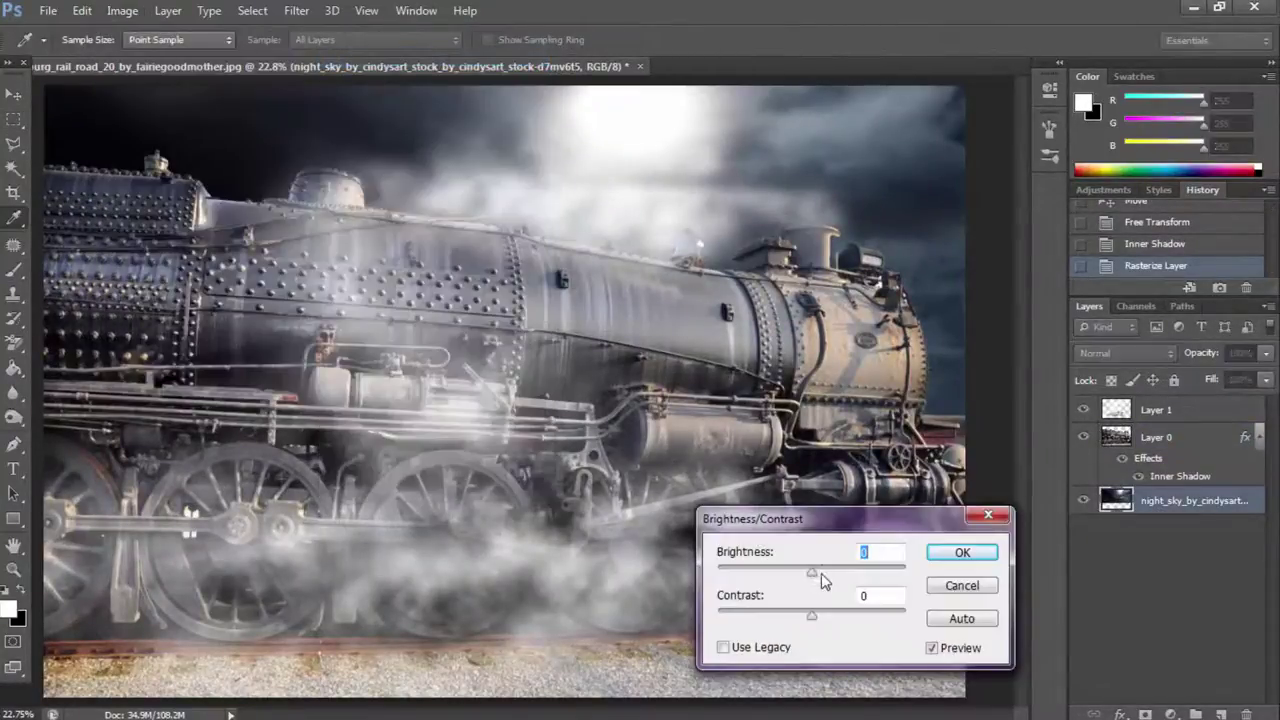
pyautogui.moveTo(815, 570); pyautogui.dragTo(737, 570)
pyautogui.moveTo(835, 622); pyautogui.dragTo(848, 617)
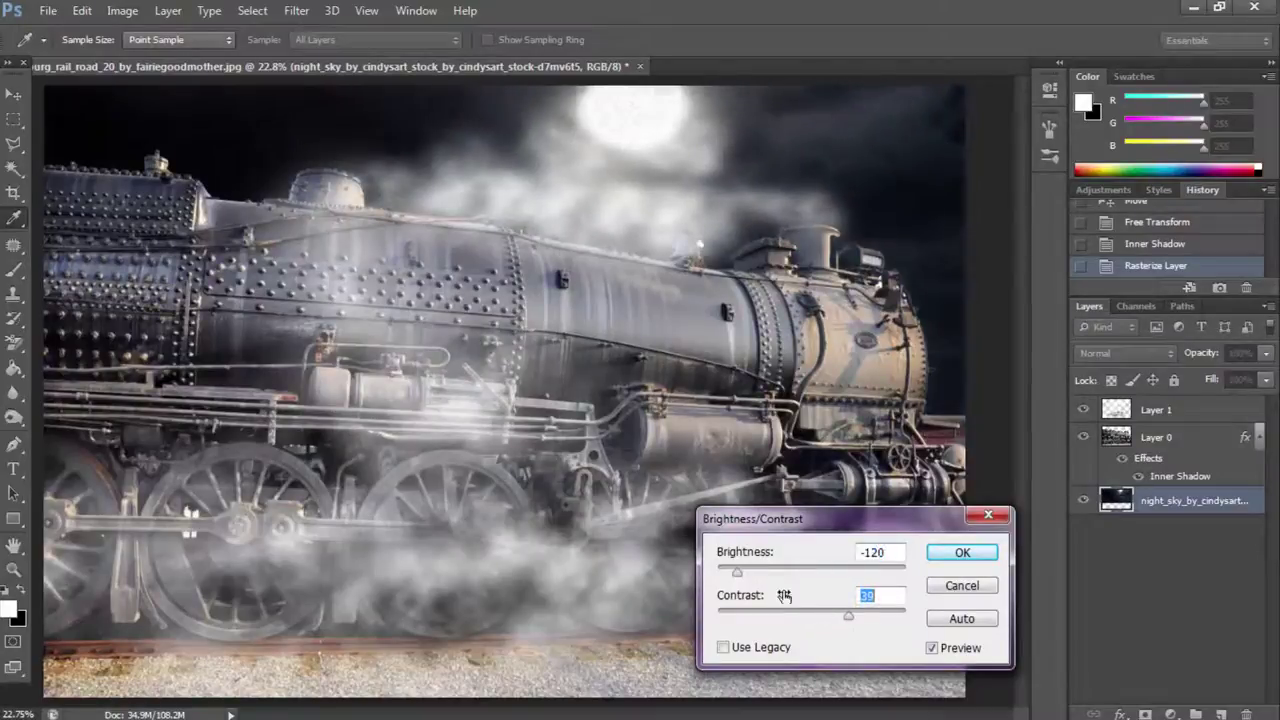
pyautogui.moveTo(737, 572); pyautogui.dragTo(761, 577)
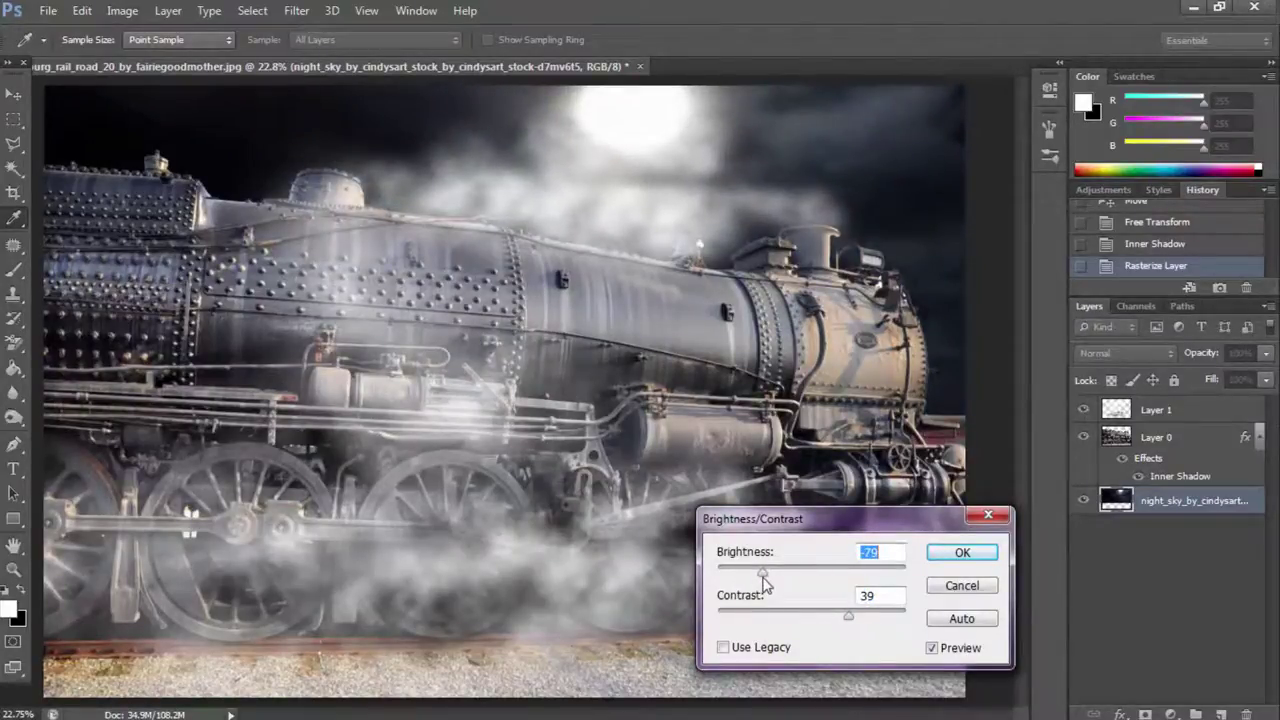
pyautogui.click(960, 553)
# On Layer 1, stamp a smoke puff over the front wheels with the 2222 smoke brush.
pyautogui.press('b')
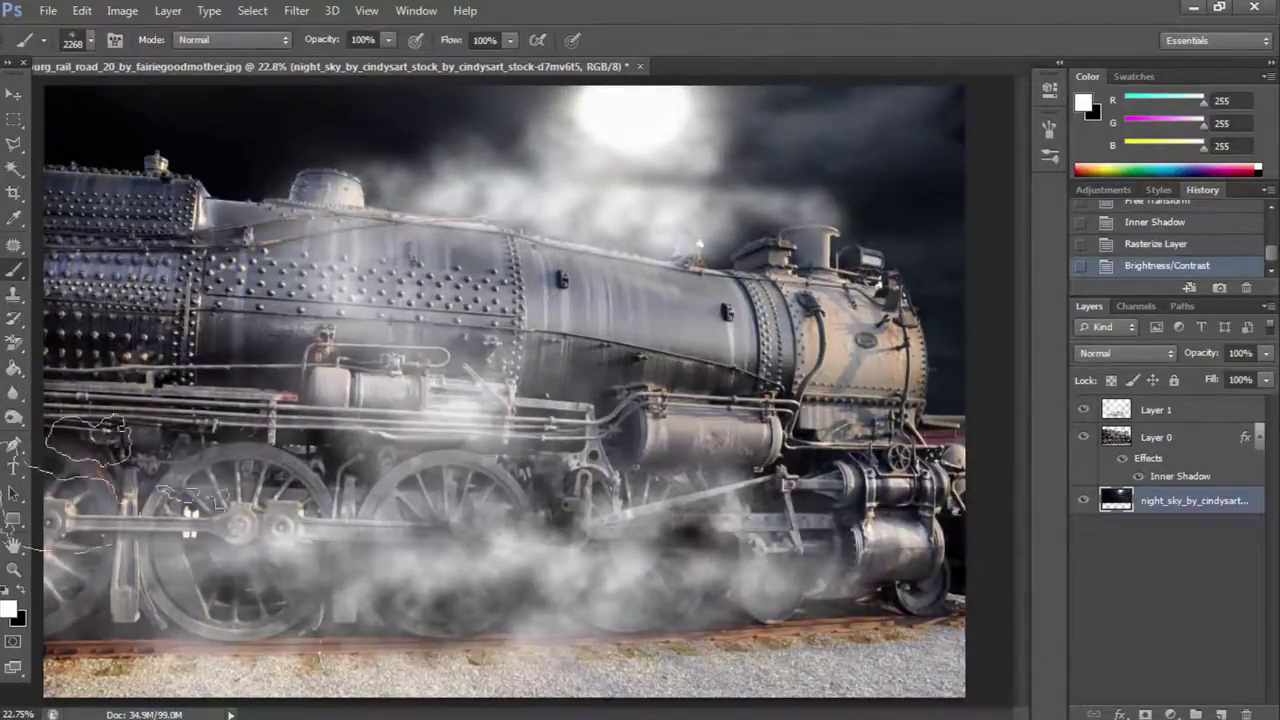
pyautogui.rightClick(548, 470)
pyautogui.click(1156, 409)
pyautogui.rightClick(548, 470)
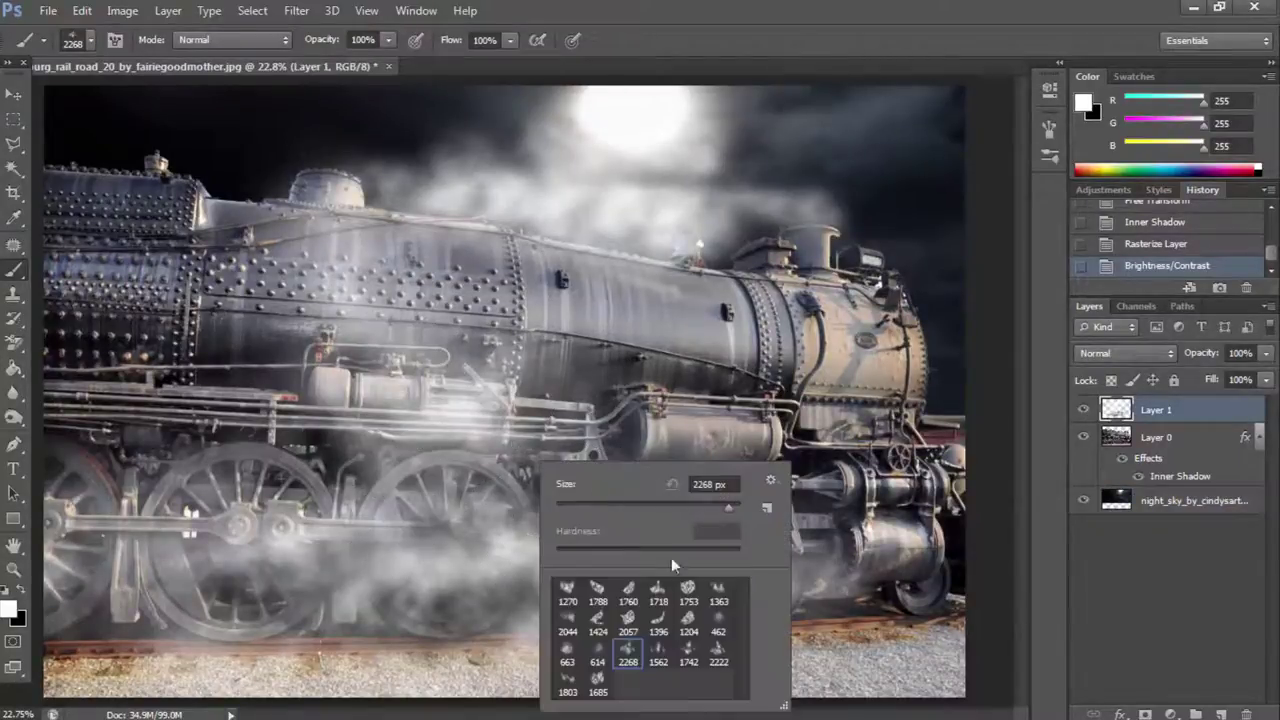
pyautogui.click(716, 666)
pyautogui.click(520, 540)
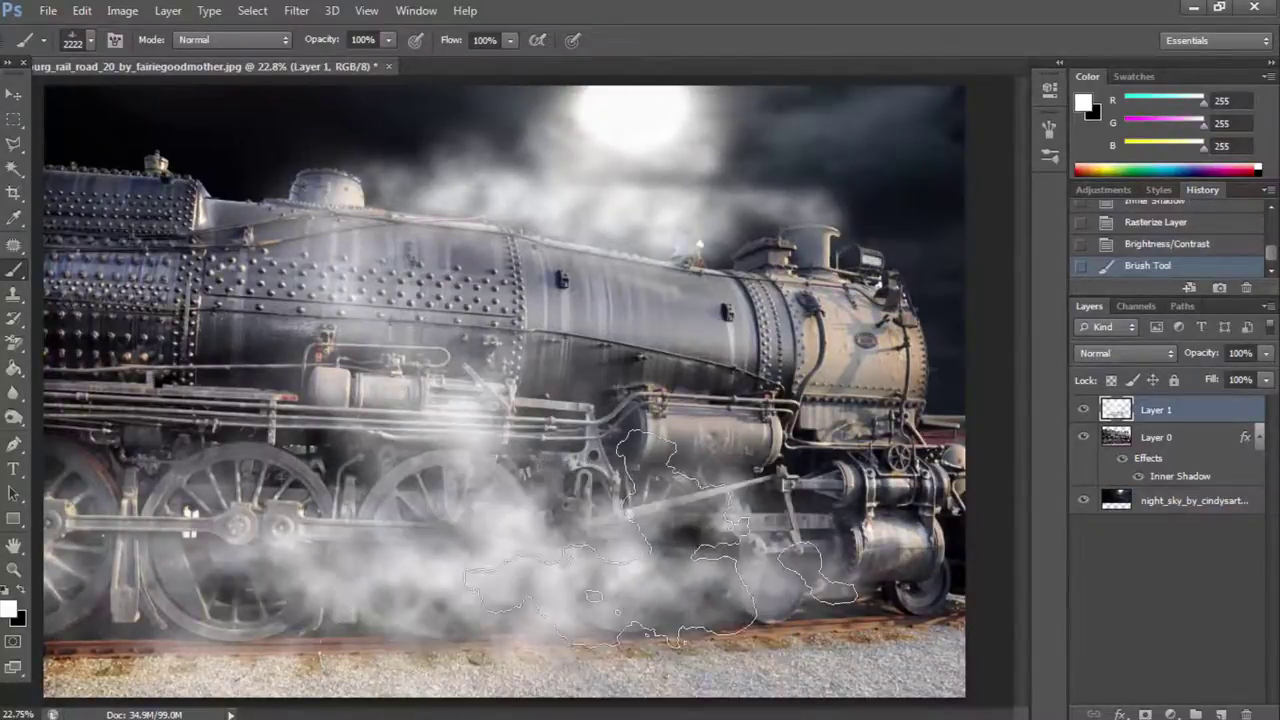
# Add an Inner Shadow layer style to the smoke layer.
pyautogui.doubleClick(1117, 407)
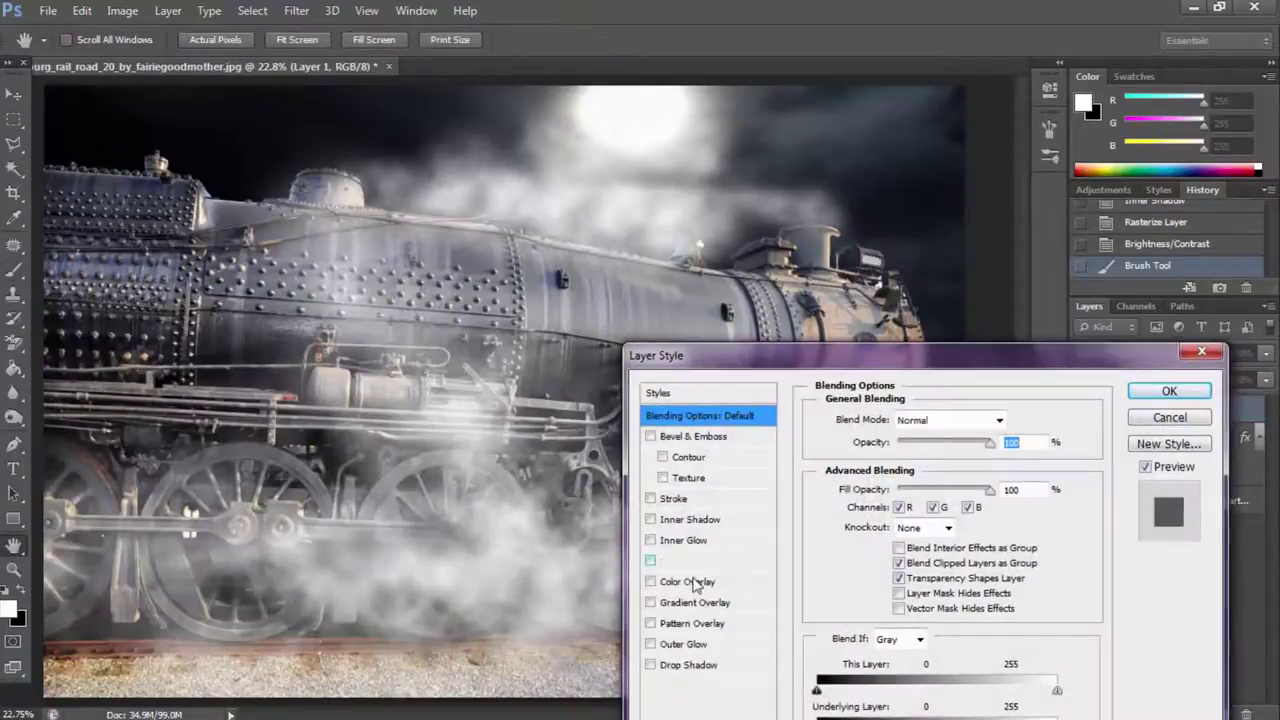
pyautogui.click(650, 520)
pyautogui.click(682, 520)
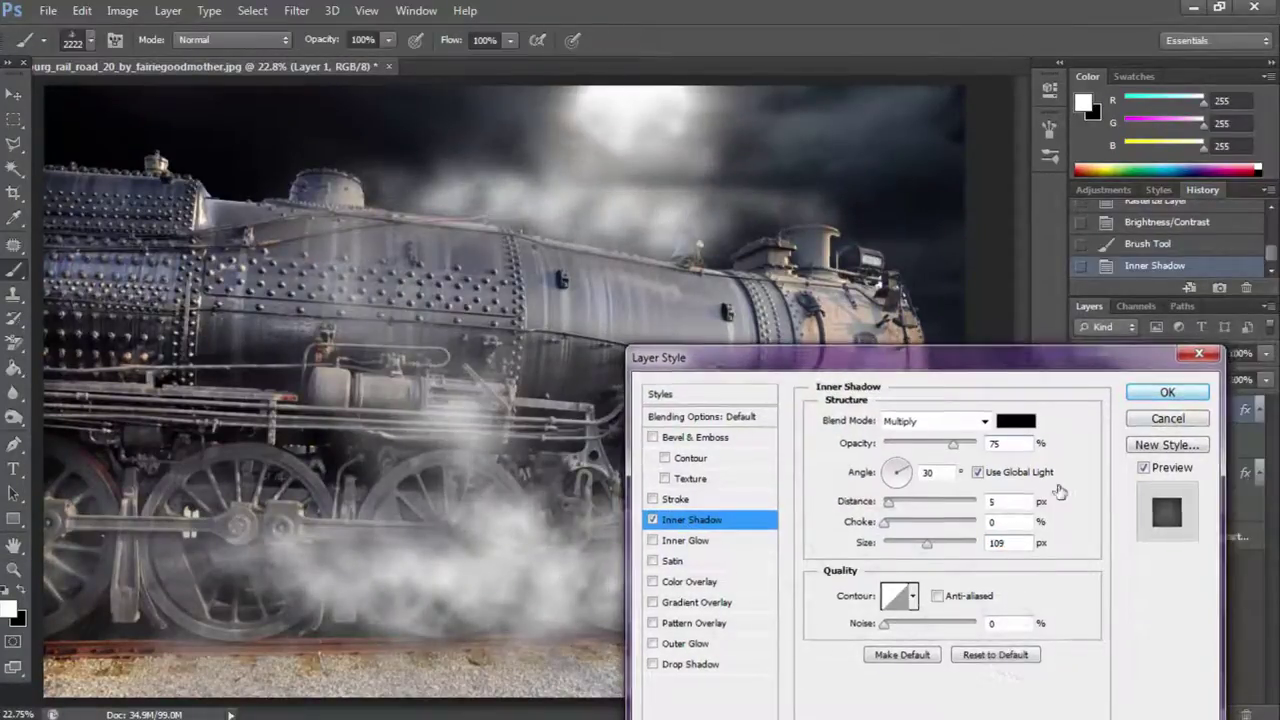
pyautogui.click(1169, 391)
# Paint smoke across the lower locomotive with the 1803 smoke brush.
pyautogui.click(690, 690)
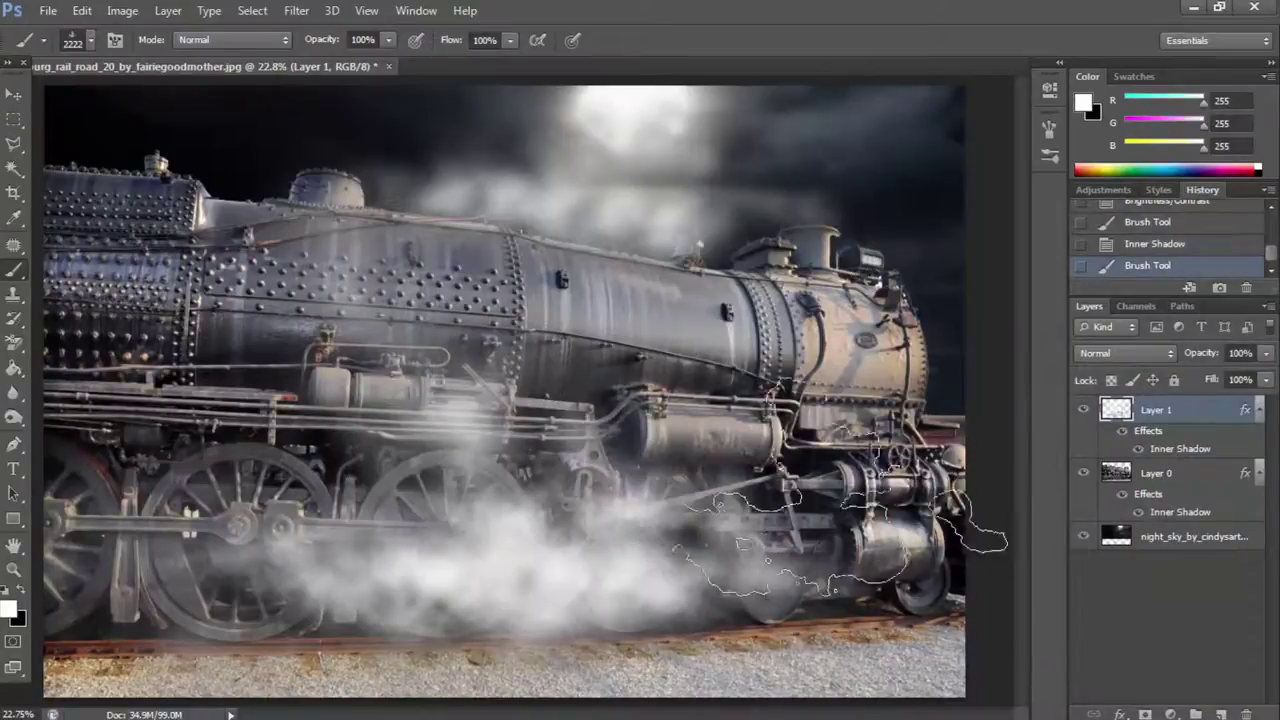
pyautogui.hotkey('ctrl', 'z')
pyautogui.rightClick(826, 460)
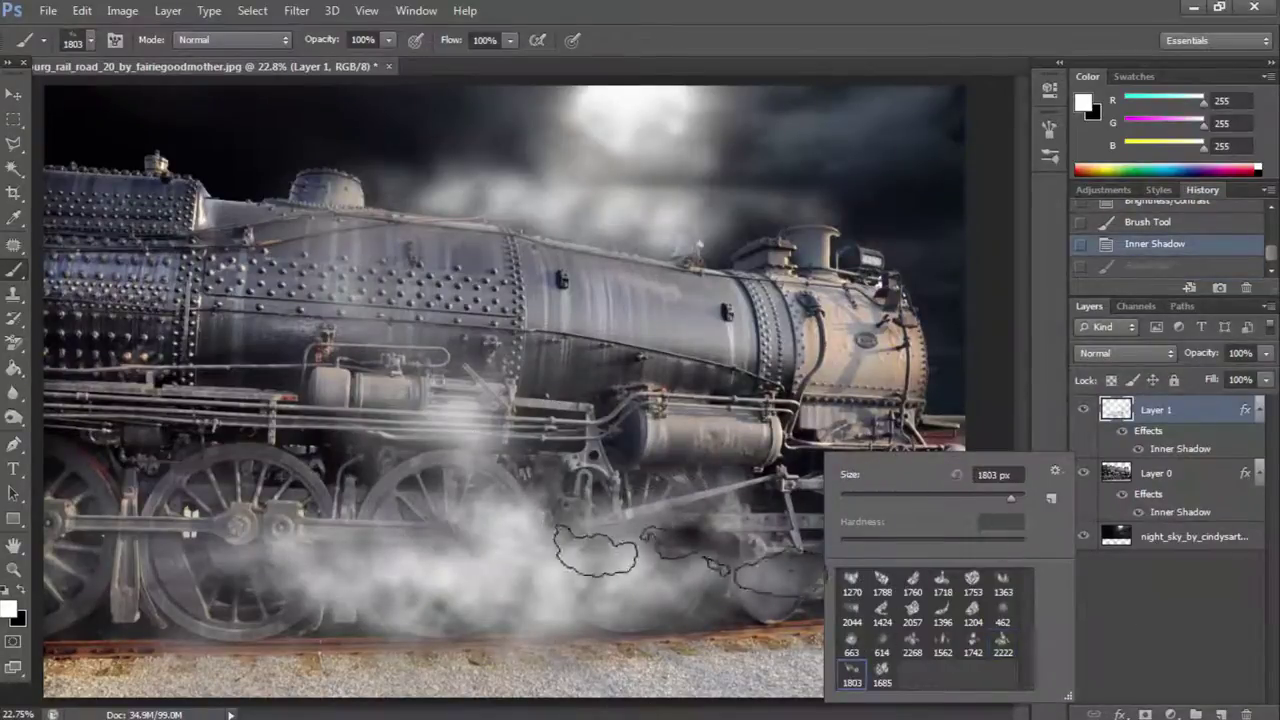
pyautogui.click(680, 560)
pyautogui.click(675, 575)
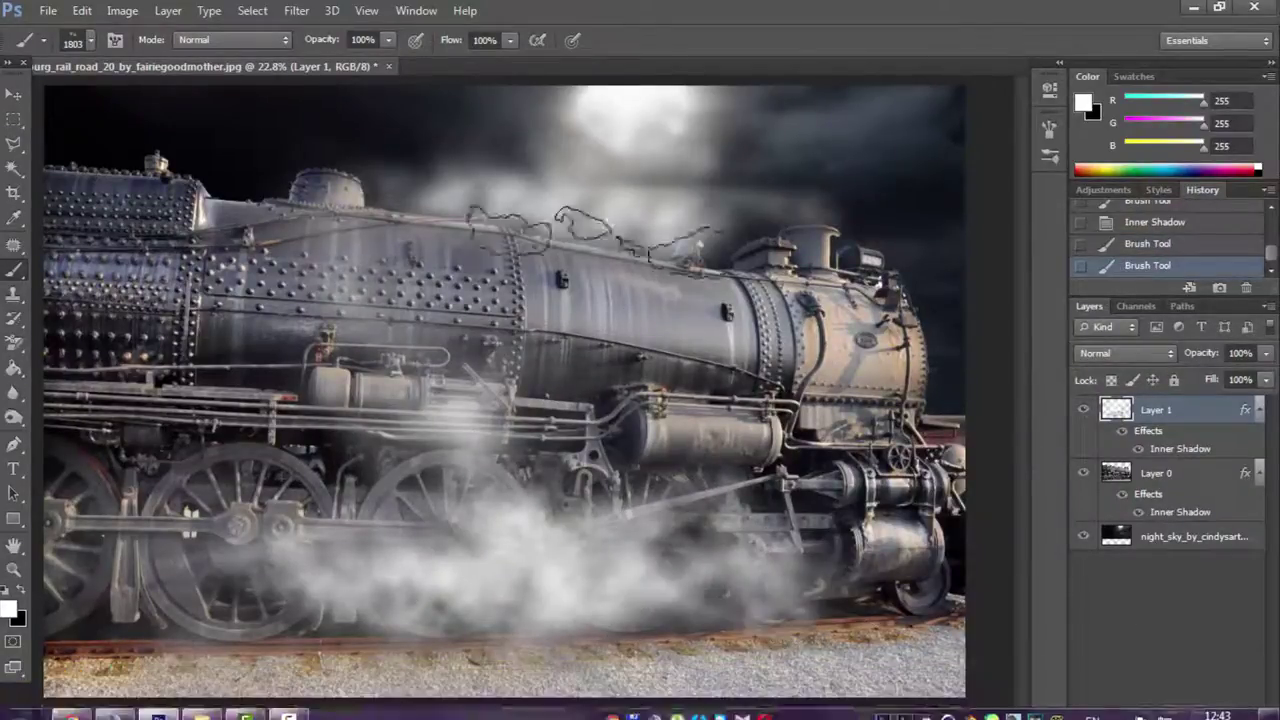
# Stamp smoke above the boiler with the 1685 and 1396 smoke brushes, undoing misplaced puffs.
pyautogui.rightClick(686, 165)
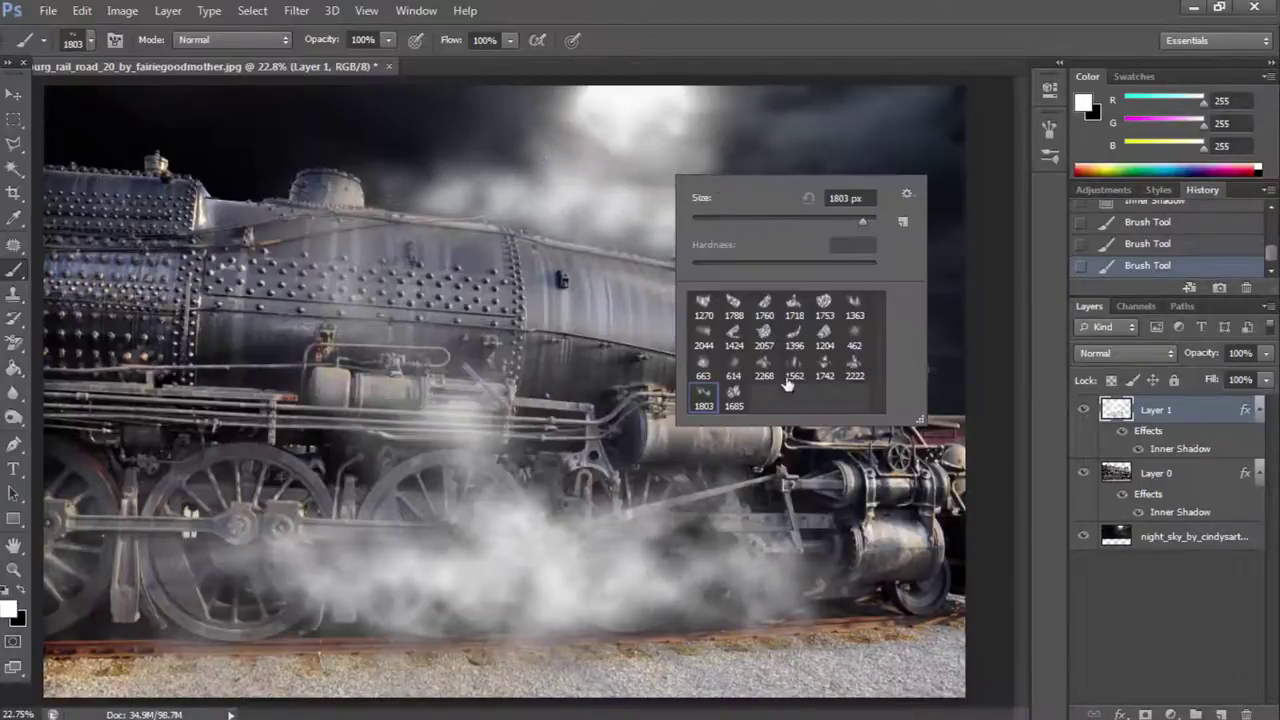
pyautogui.click(734, 393)
pyautogui.click(650, 235)
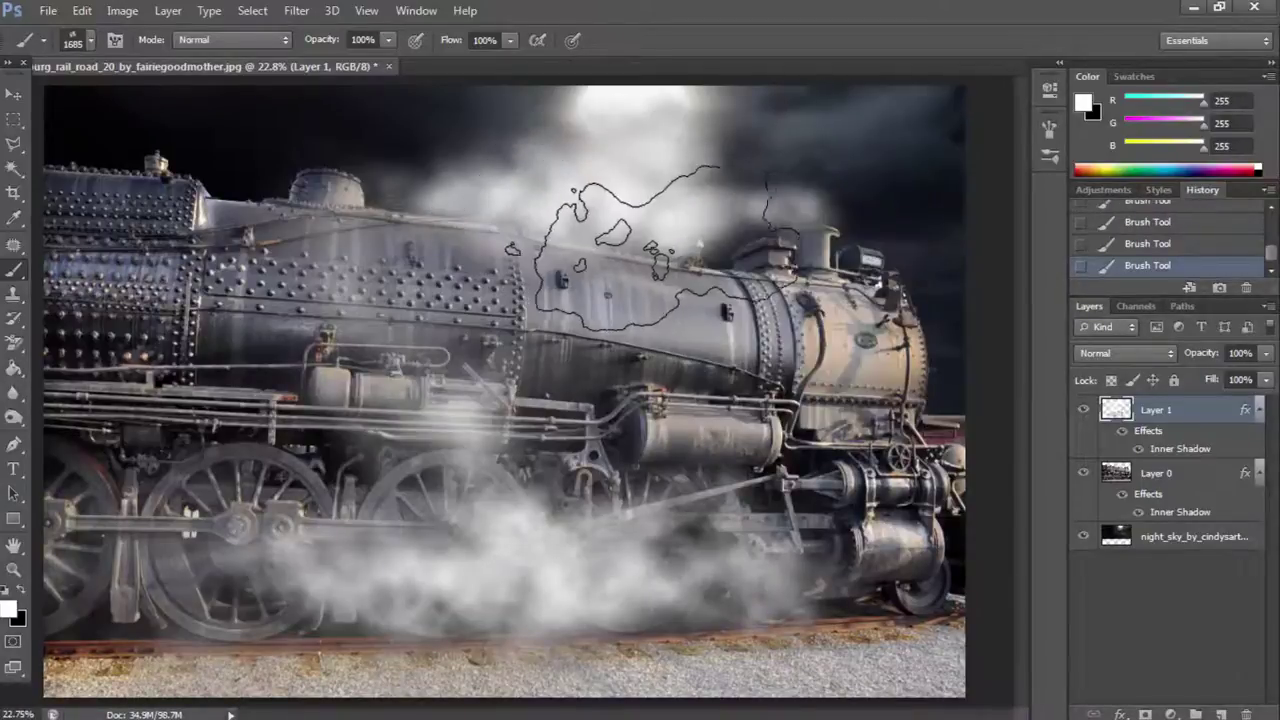
pyautogui.click(680, 250)
pyautogui.click(1137, 244)
pyautogui.click(640, 160)
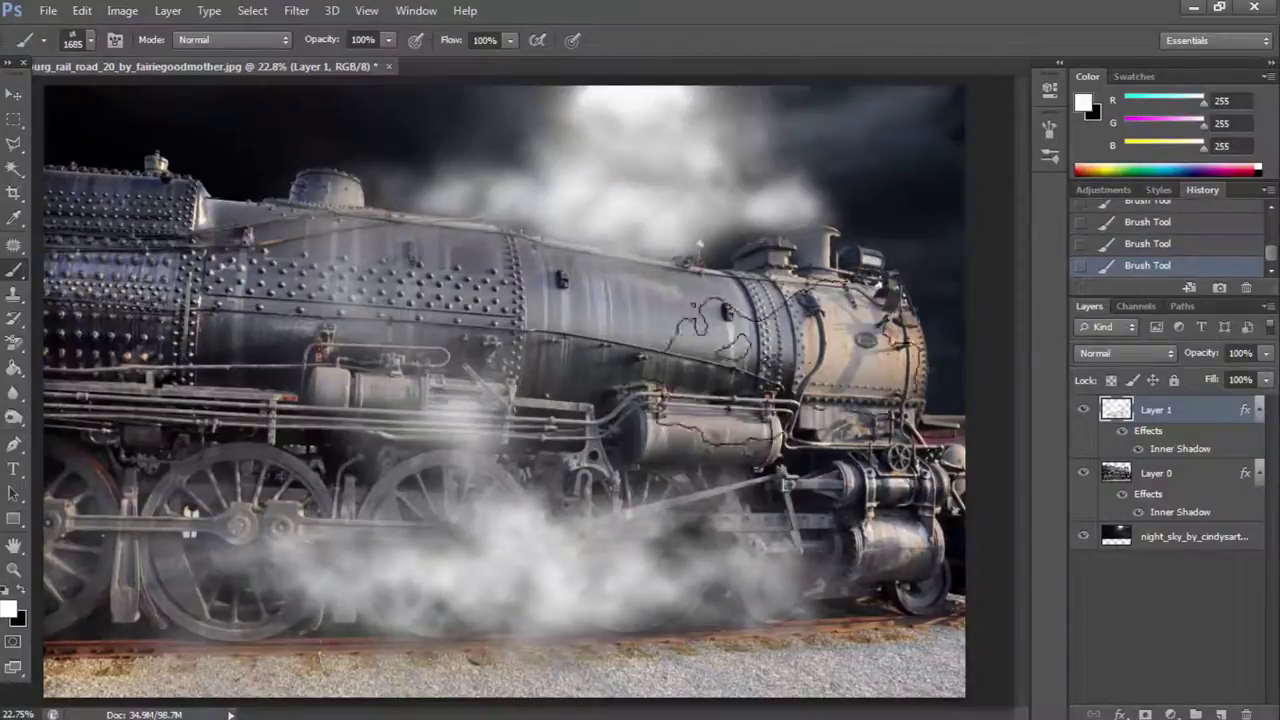
pyautogui.click(595, 335)
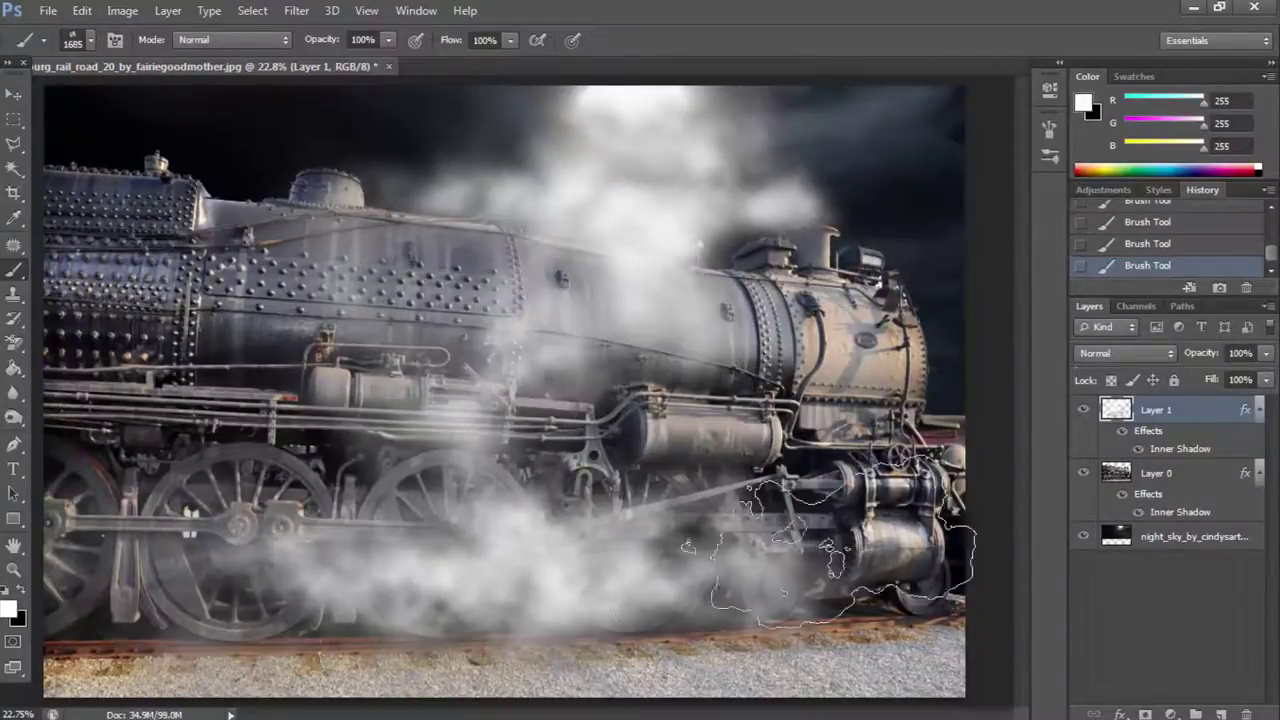
pyautogui.hotkey('ctrl', 'z')
pyautogui.rightClick(725, 487)
pyautogui.click(711, 550)
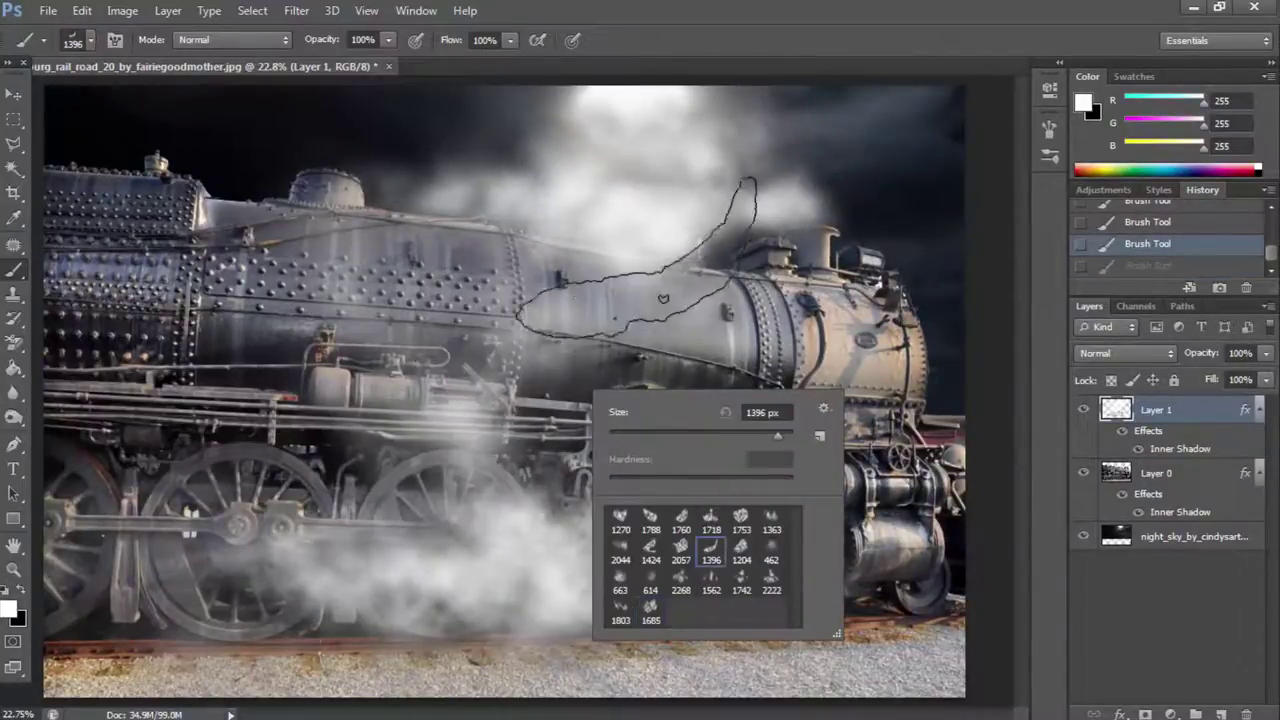
pyautogui.click(663, 257)
pyautogui.click(1137, 244)
# Try a dark smoke stamp with the 1718 brush in black, then remove it.
pyautogui.rightClick(983, 510)
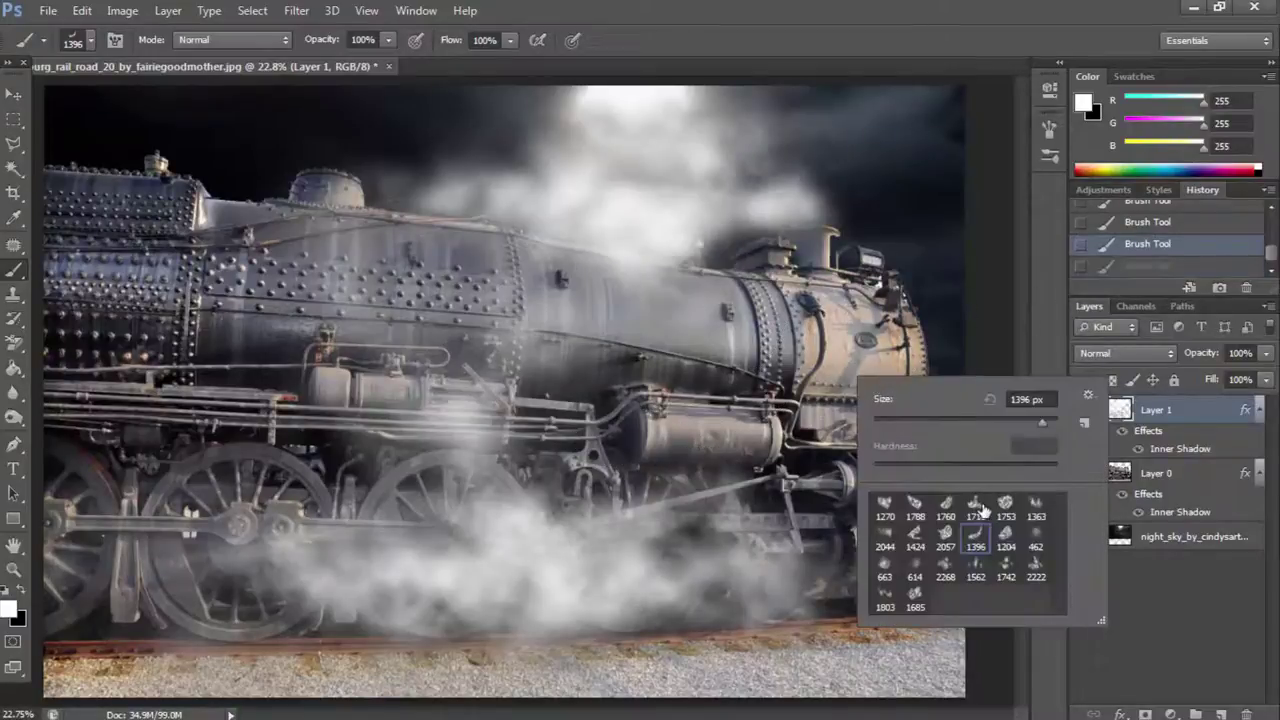
pyautogui.click(690, 215)
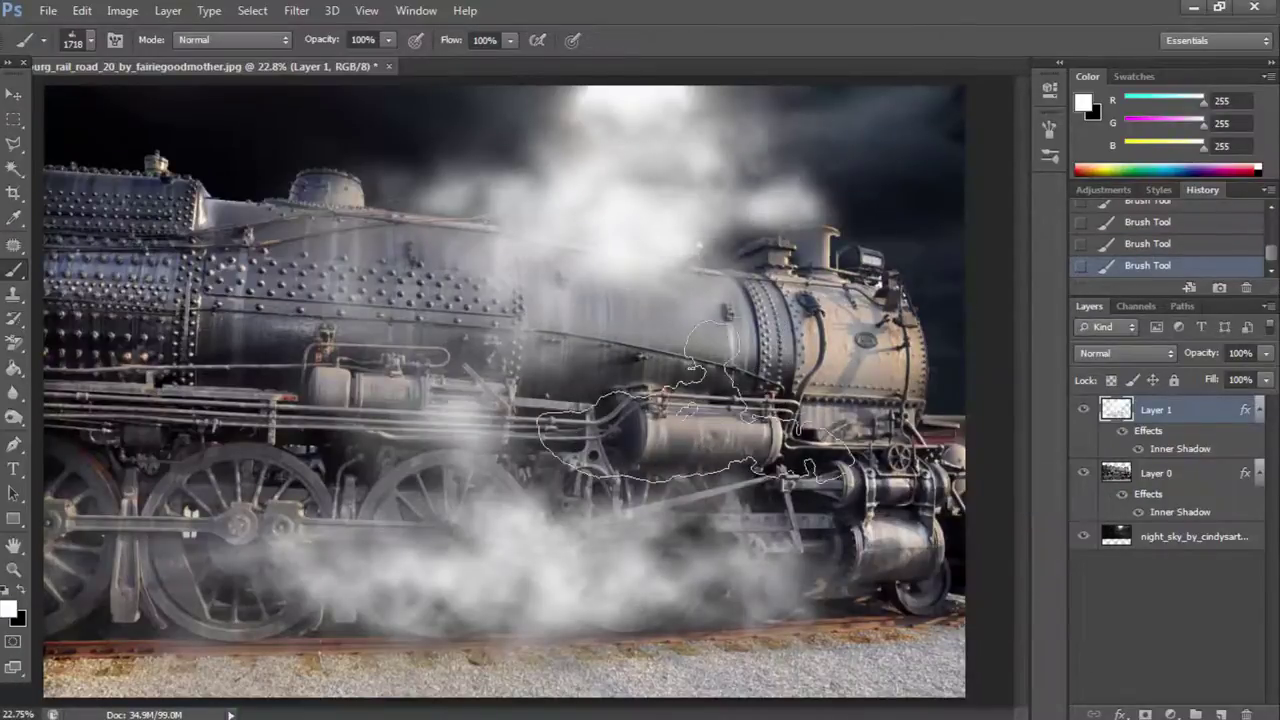
pyautogui.click(18, 592)
pyautogui.click(600, 228)
pyautogui.click(1137, 244)
# Brush faint 33%-opacity black smoke over the boiler and left wheels, then drag in the departure photo.
pyautogui.rightClick(602, 257)
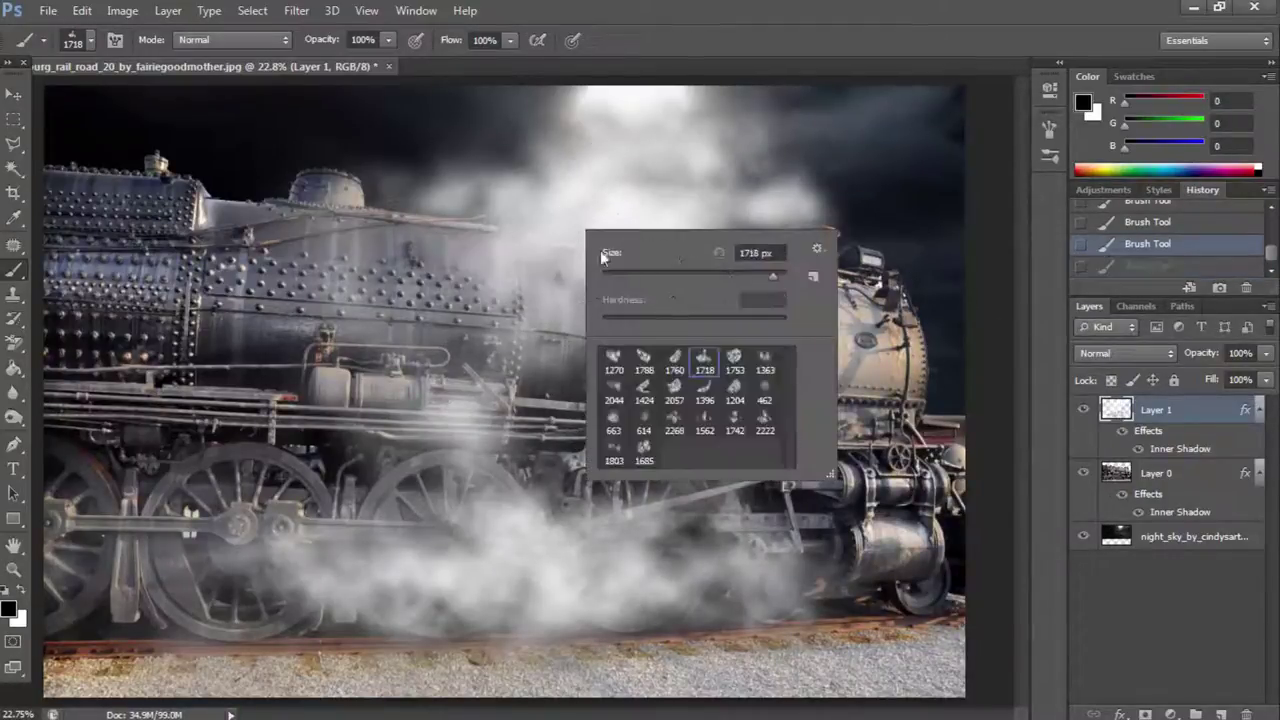
pyautogui.press('Escape')
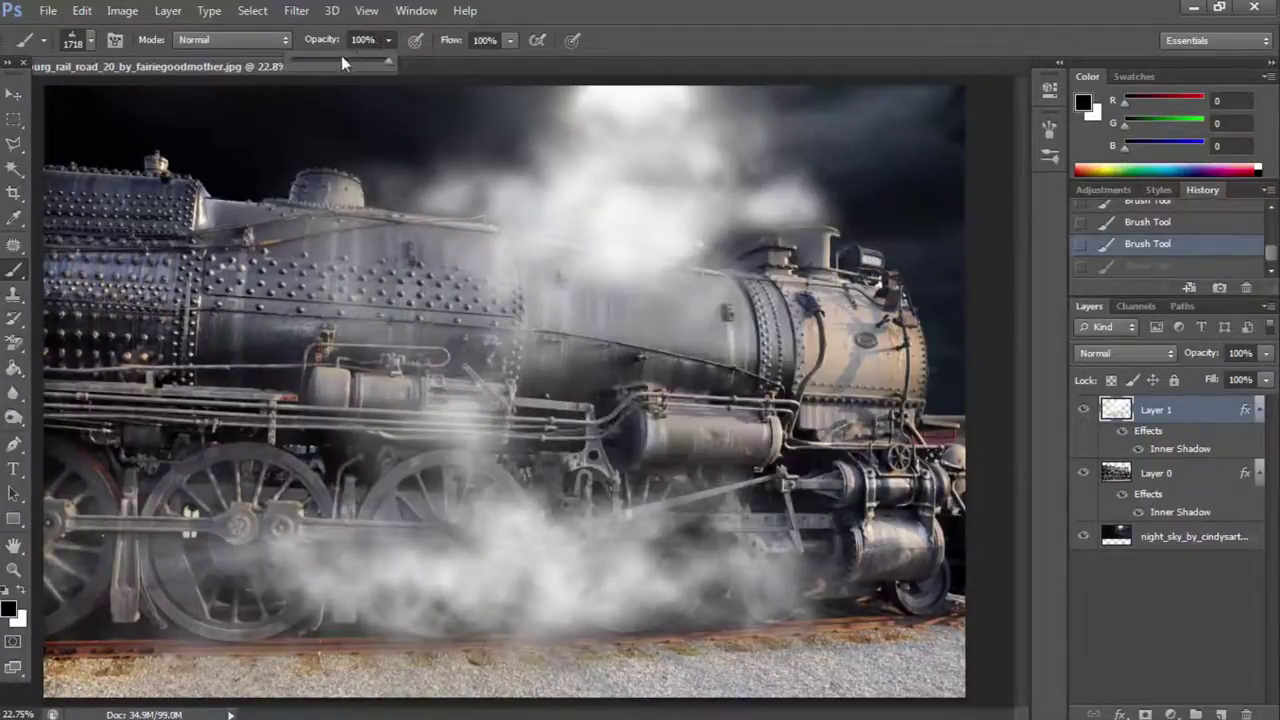
pyautogui.press('3')
pyautogui.press('3')
pyautogui.click(750, 300)
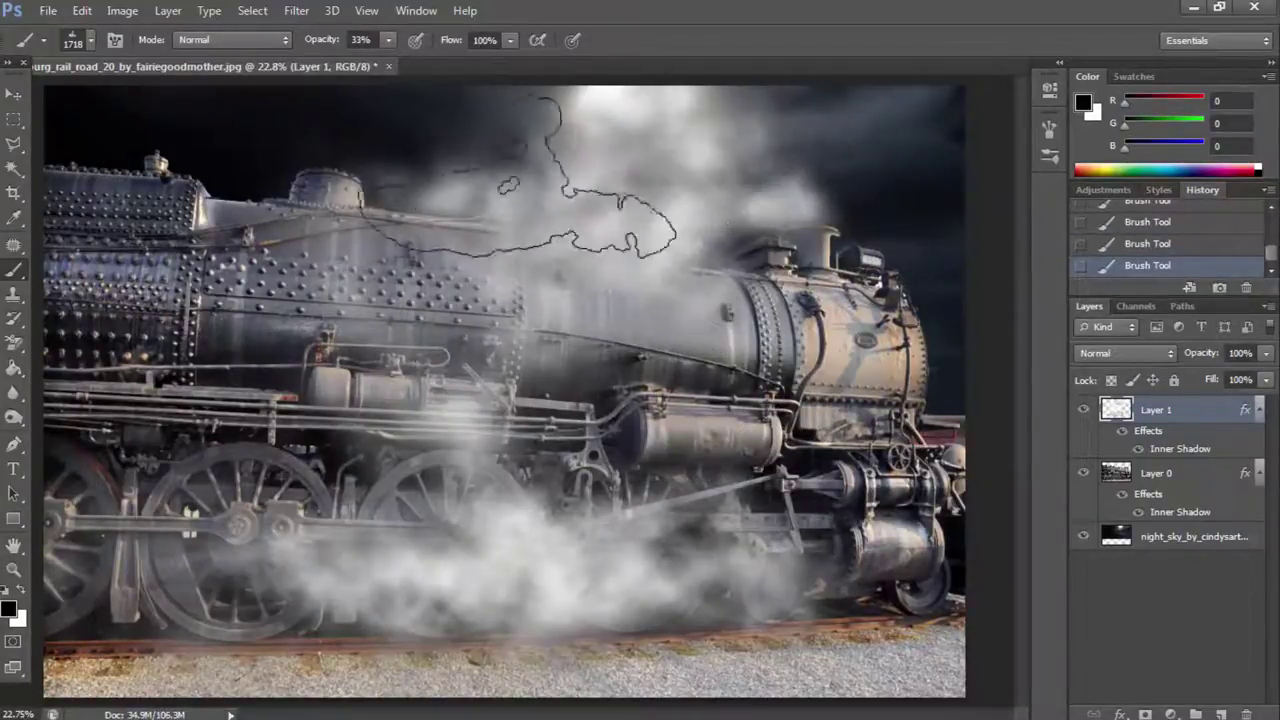
pyautogui.moveTo(557, 545); pyautogui.dragTo(290, 565)
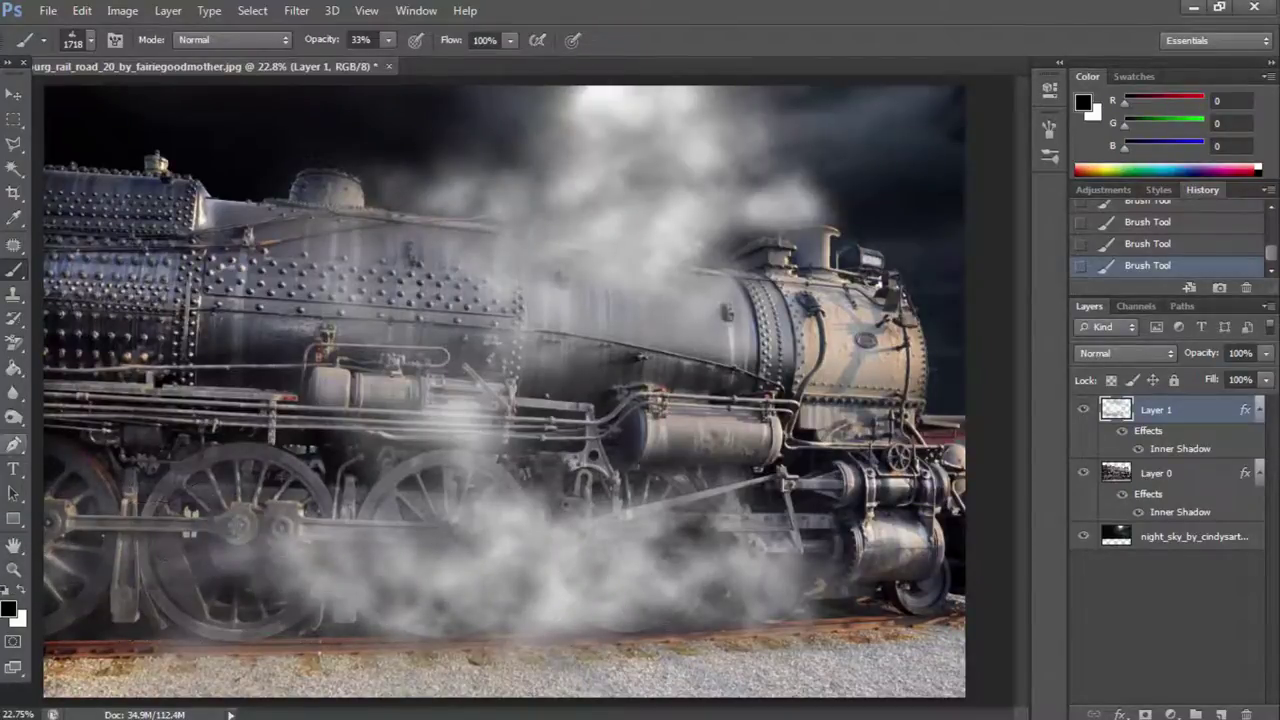
pyautogui.click(203, 684)
pyautogui.moveTo(214, 271); pyautogui.dragTo(455, 330)
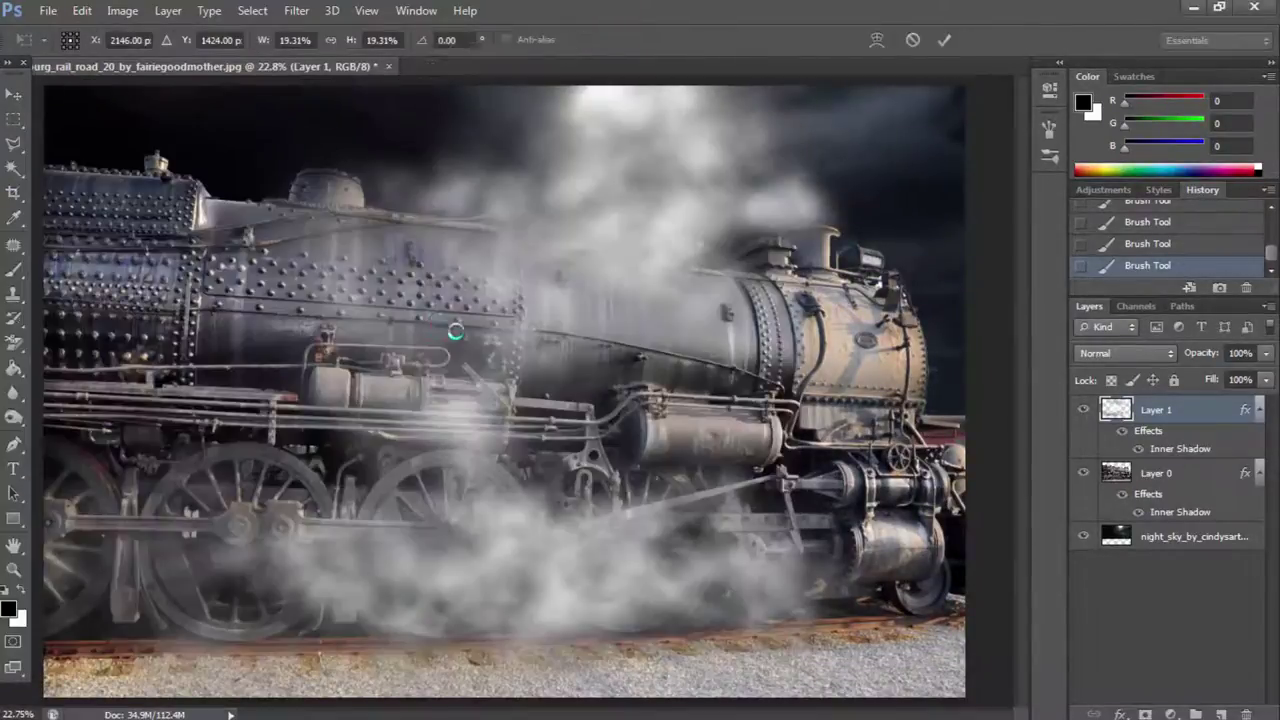
# Place the departure photo and nudge the woman into the left foreground.
pyautogui.press('v')
pyautogui.click(563, 292)
pyautogui.moveTo(450, 447); pyautogui.dragTo(273, 435)
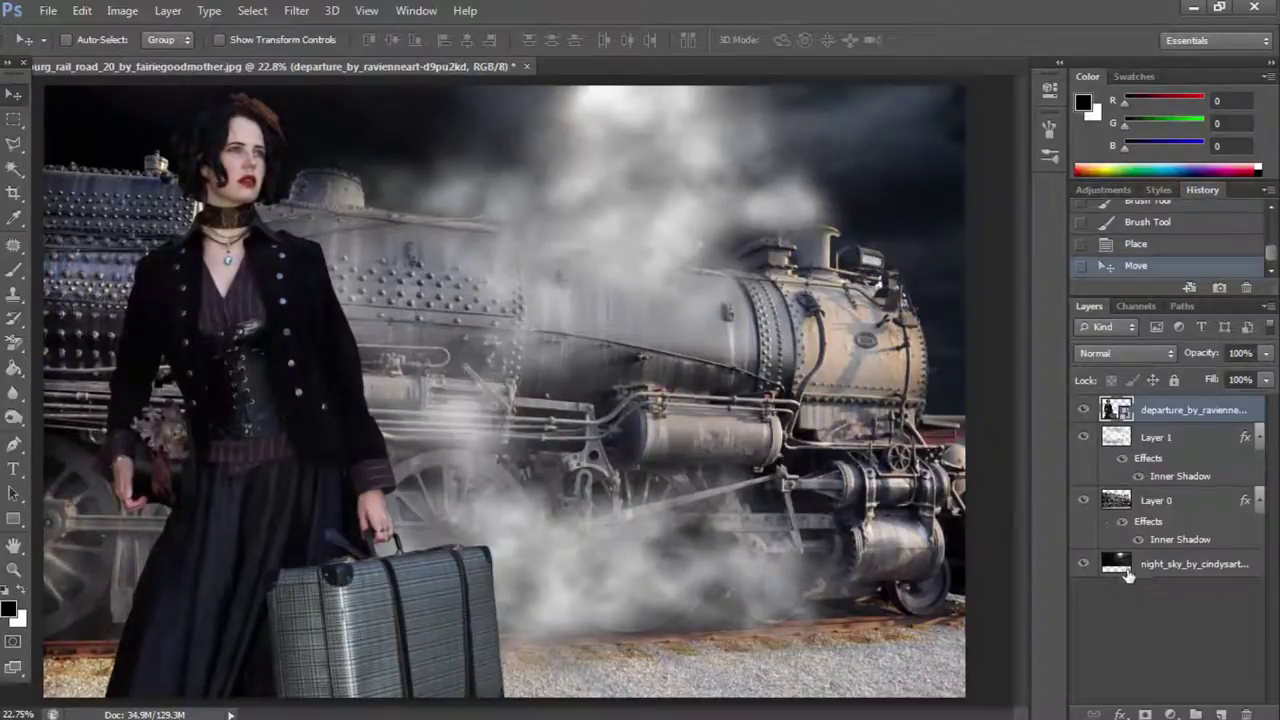
# Select the train and smoke layers together and move them down and right.
pyautogui.click(1118, 500)
pyautogui.keyDown('ctrl'); pyautogui.click(1118, 440); pyautogui.keyUp('ctrl')
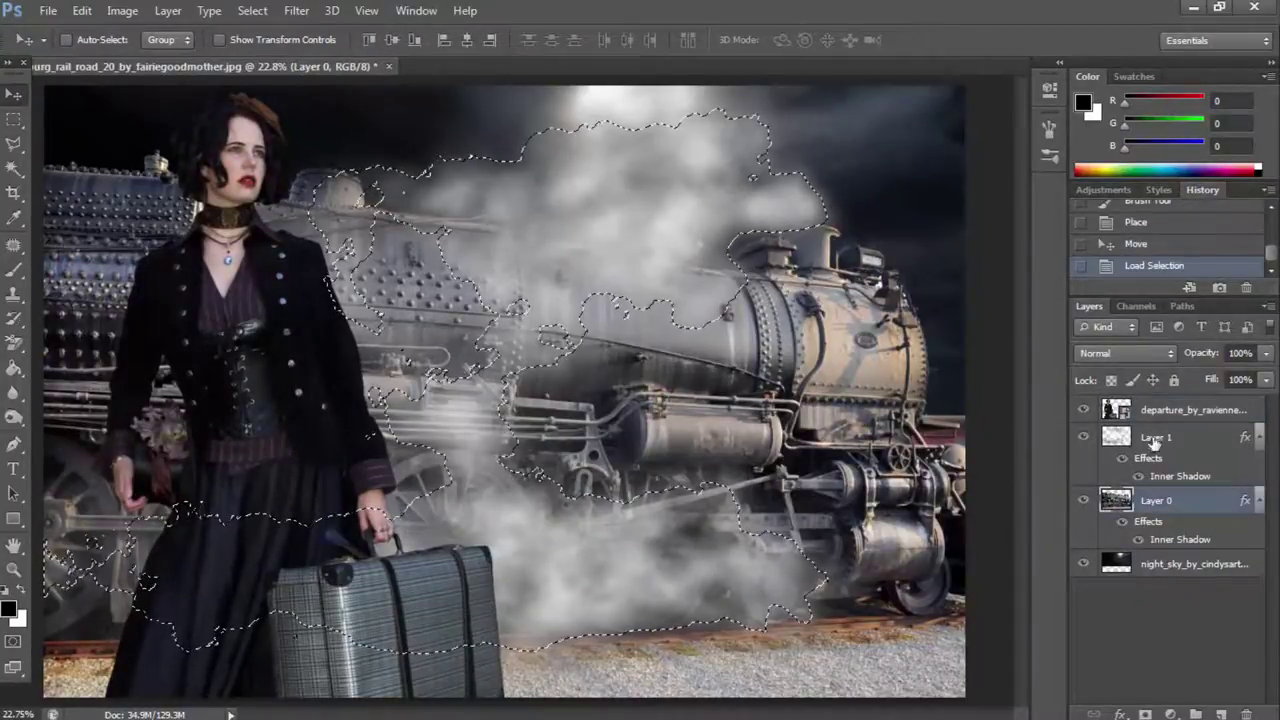
pyautogui.keyDown('ctrl'); pyautogui.click(1155, 443); pyautogui.keyUp('ctrl')
pyautogui.click(14, 118)
pyautogui.hotkey('ctrl', 'd')
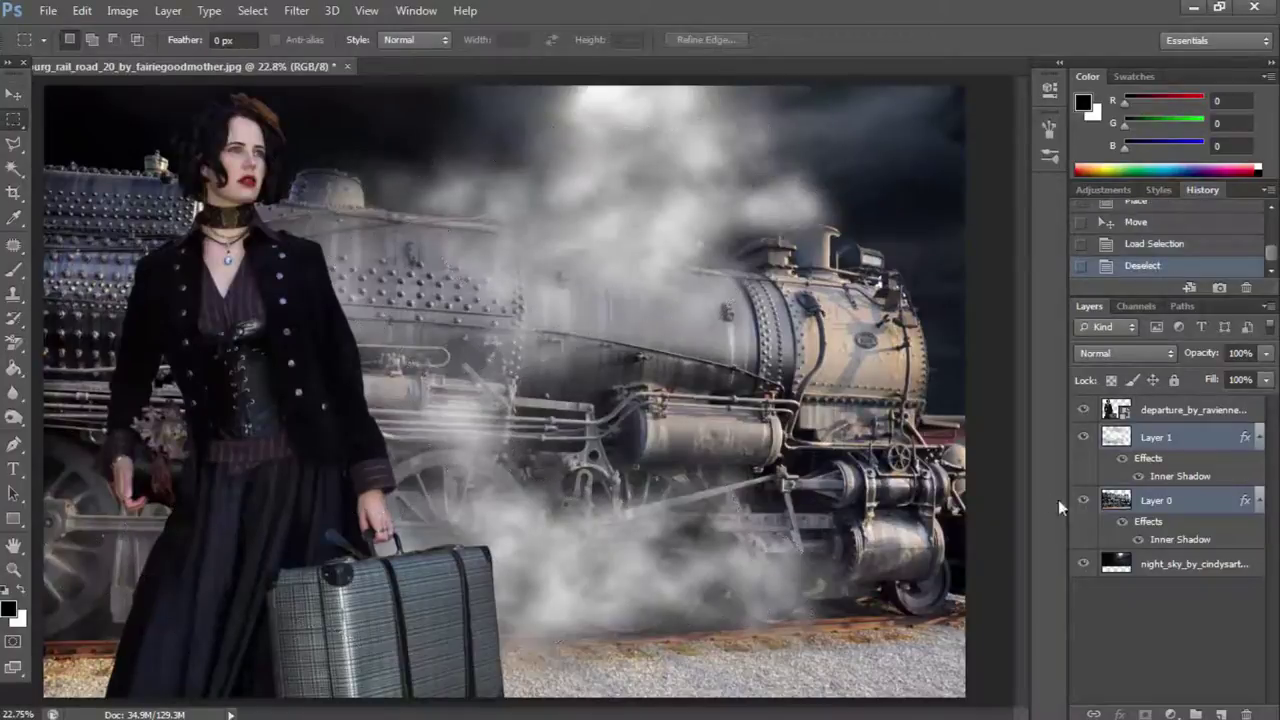
pyautogui.click(14, 94)
pyautogui.moveTo(566, 200); pyautogui.dragTo(563, 228)
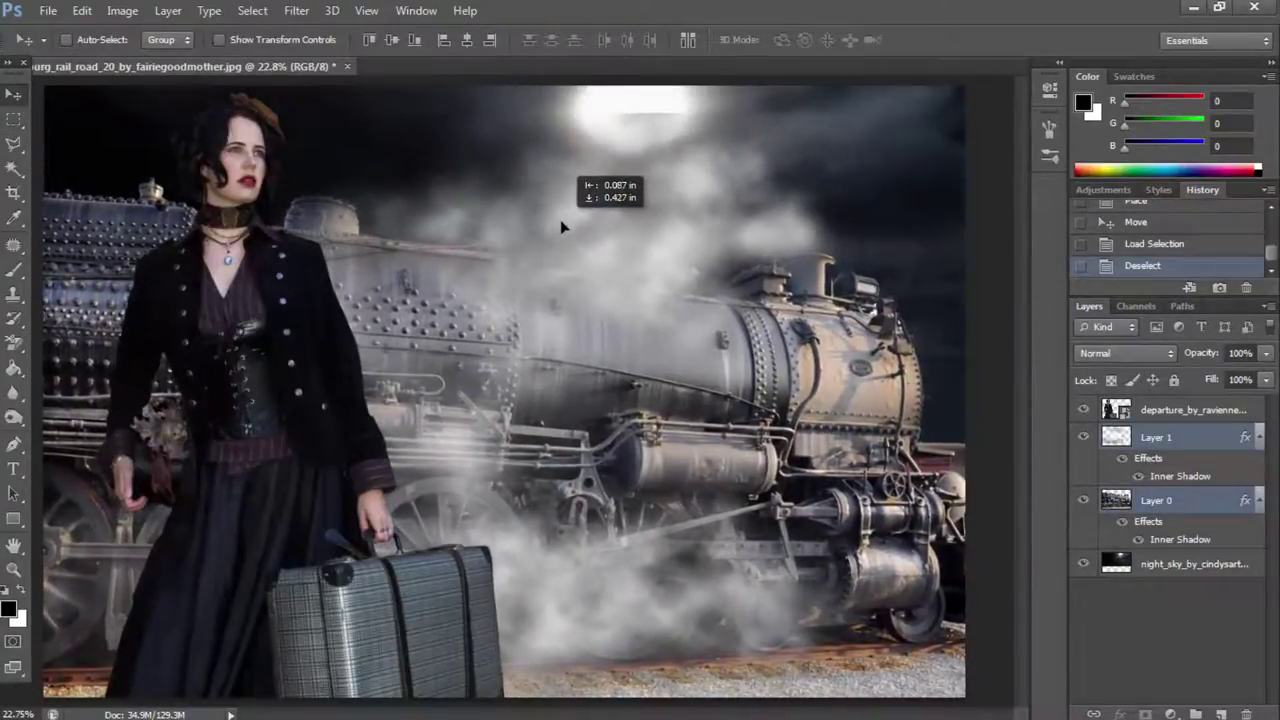
pyautogui.moveTo(562, 228); pyautogui.dragTo(562, 228)
pyautogui.moveTo(593, 307); pyautogui.dragTo(607, 311)
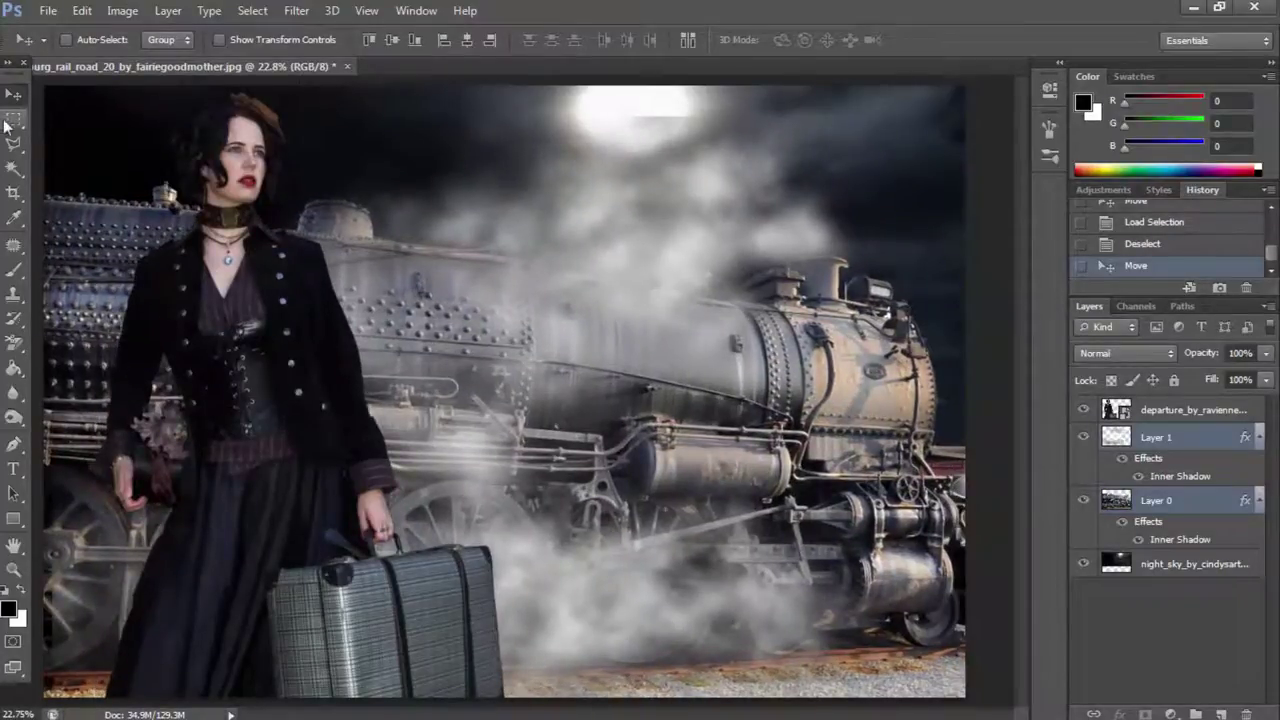
# Shift the woman slightly right and reposition the train and smoke layers together.
pyautogui.keyDown('ctrl'); pyautogui.click(270, 331); pyautogui.keyUp('ctrl')
pyautogui.moveTo(270, 331); pyautogui.dragTo(278, 332)
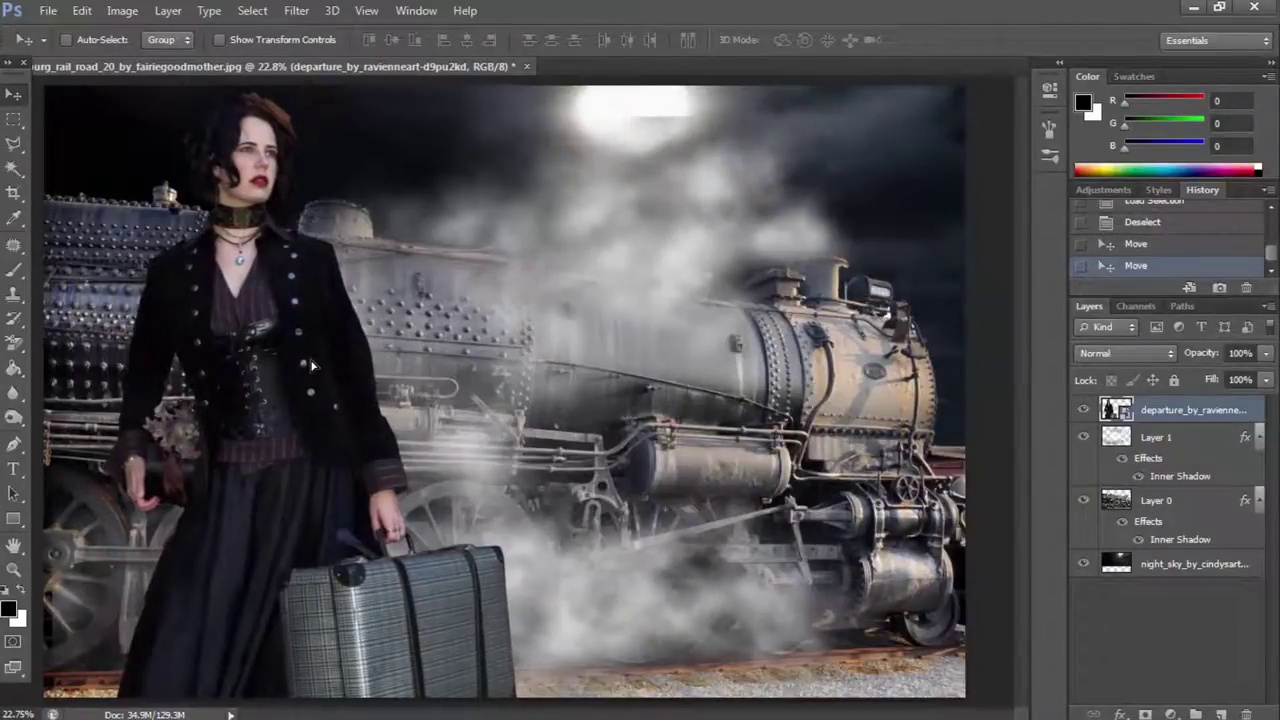
pyautogui.click(1172, 440)
pyautogui.keyDown('shift'); pyautogui.click(1160, 500); pyautogui.keyUp('shift')
pyautogui.moveTo(785, 425)
pyautogui.mouseDown()
pyautogui.moveTo(776, 402)
pyautogui.moveTo(777, 415)
pyautogui.mouseUp()
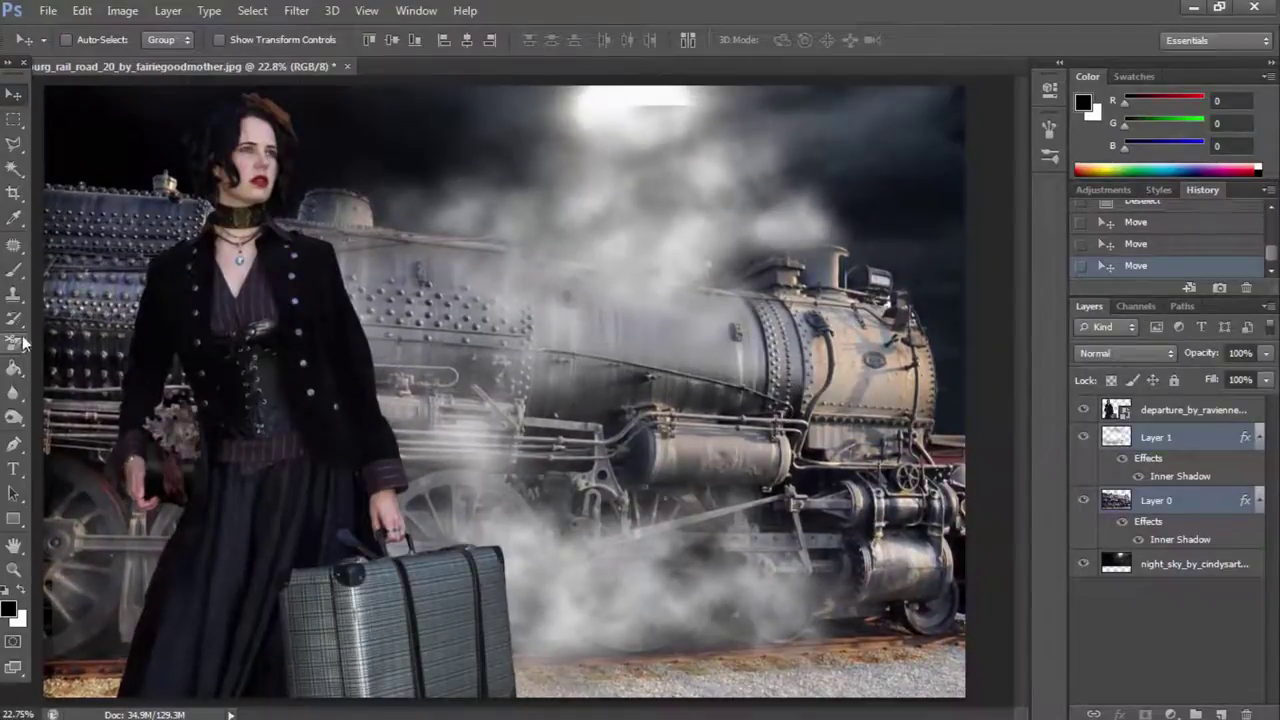
pyautogui.click(15, 344)
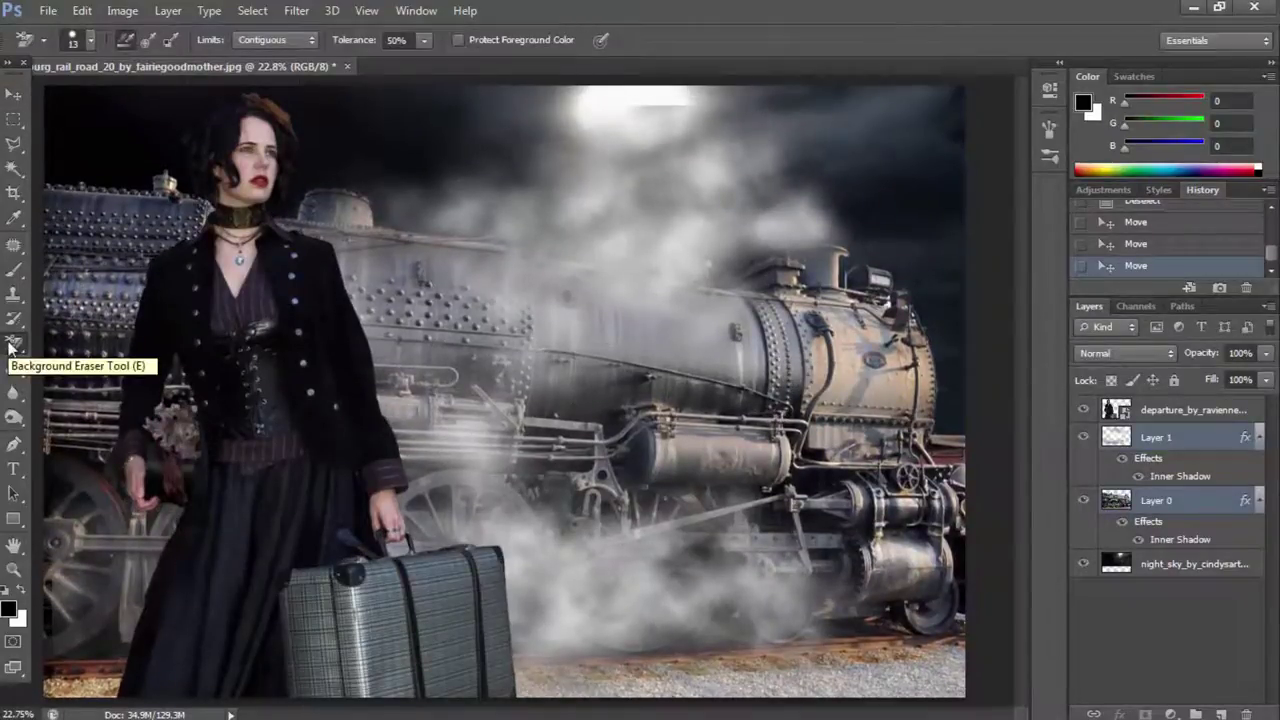
# Set the plain Eraser to about 166 px at 0% hardness for clearing smoke over the moon.
pyautogui.rightClick(13, 344)
pyautogui.click(95, 342)
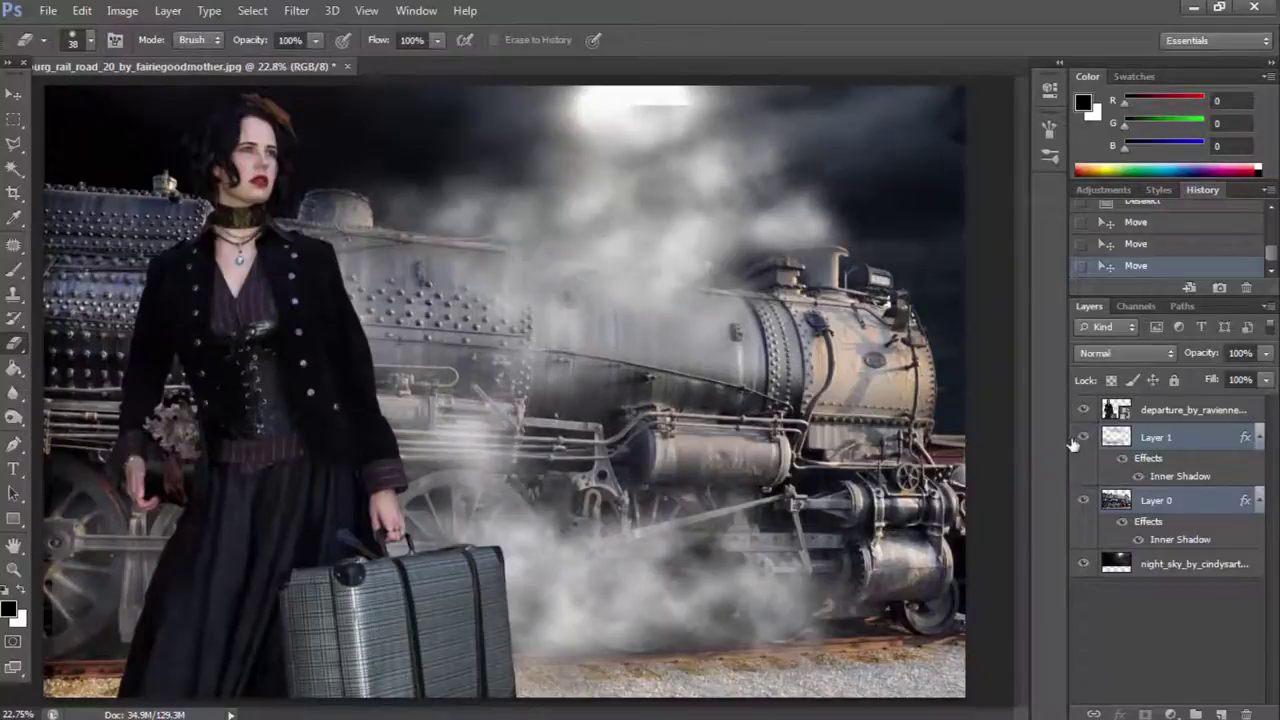
pyautogui.rightClick(570, 101)
pyautogui.moveTo(668, 147); pyautogui.dragTo(715, 149)
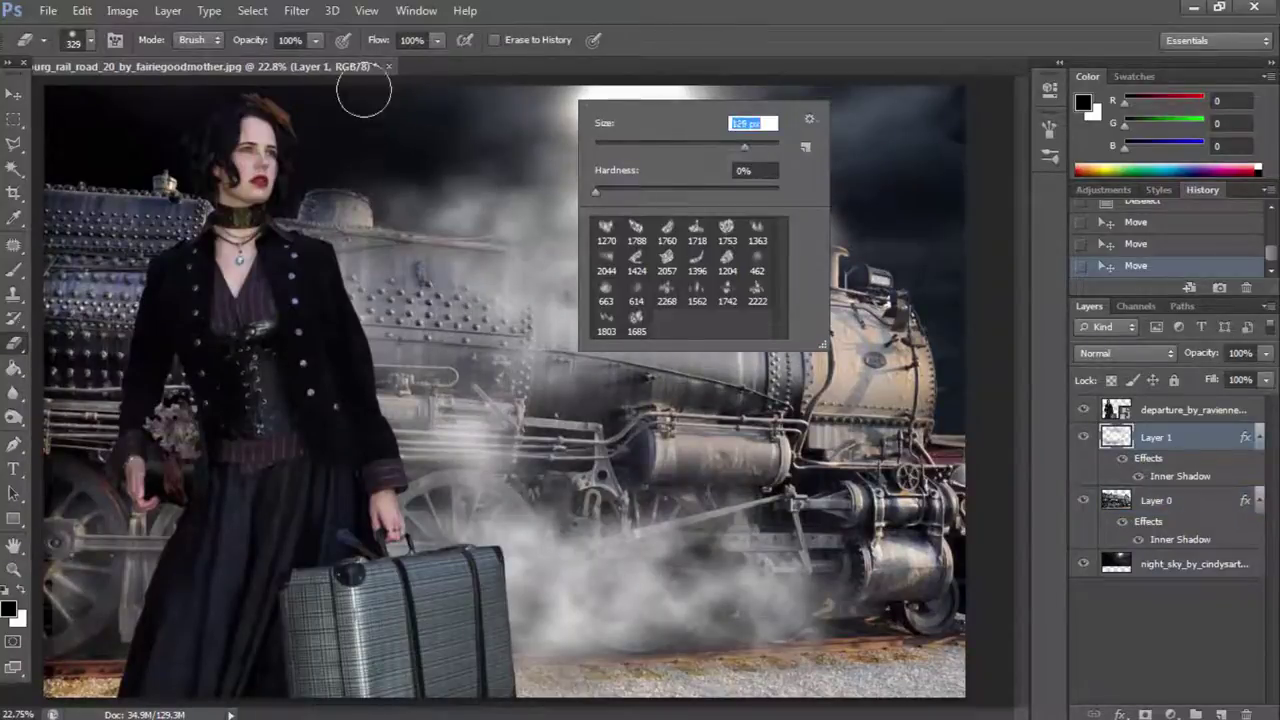
pyautogui.press('Return')
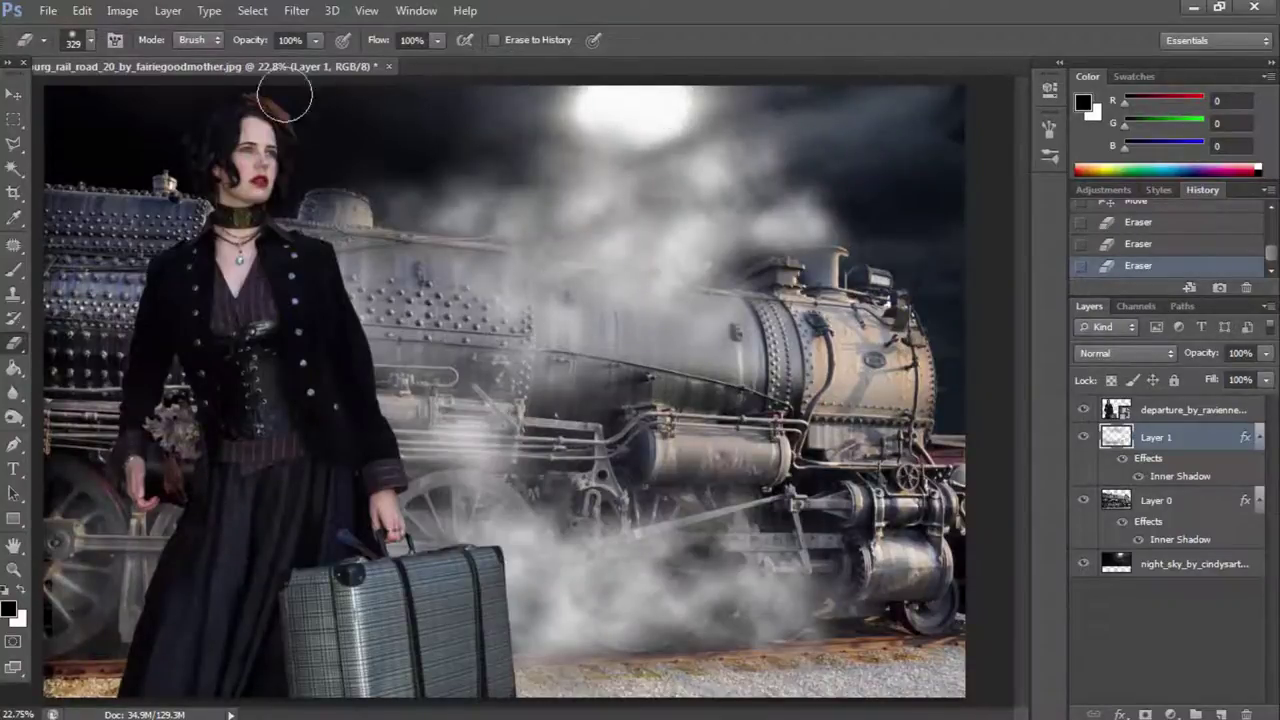
# Rasterize the woman's departure photo layer.
pyautogui.click(21, 99)
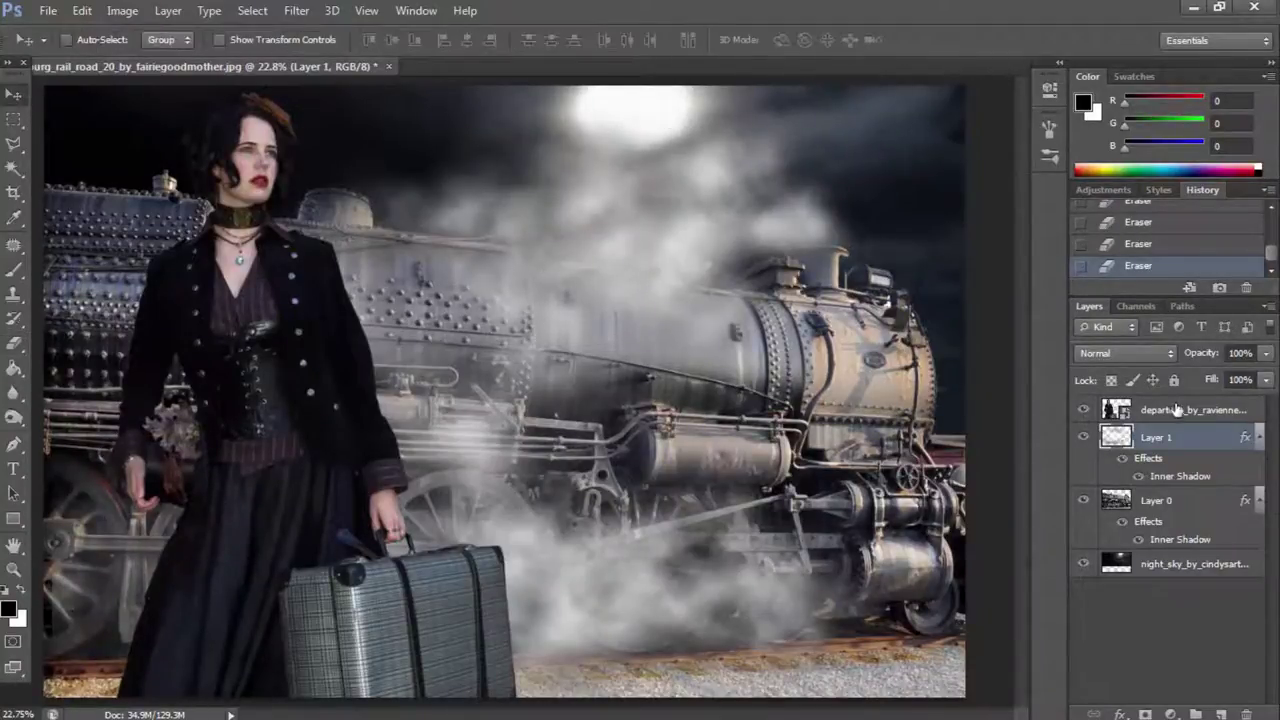
pyautogui.click(1177, 410)
pyautogui.click(14, 270)
pyautogui.click(122, 10)
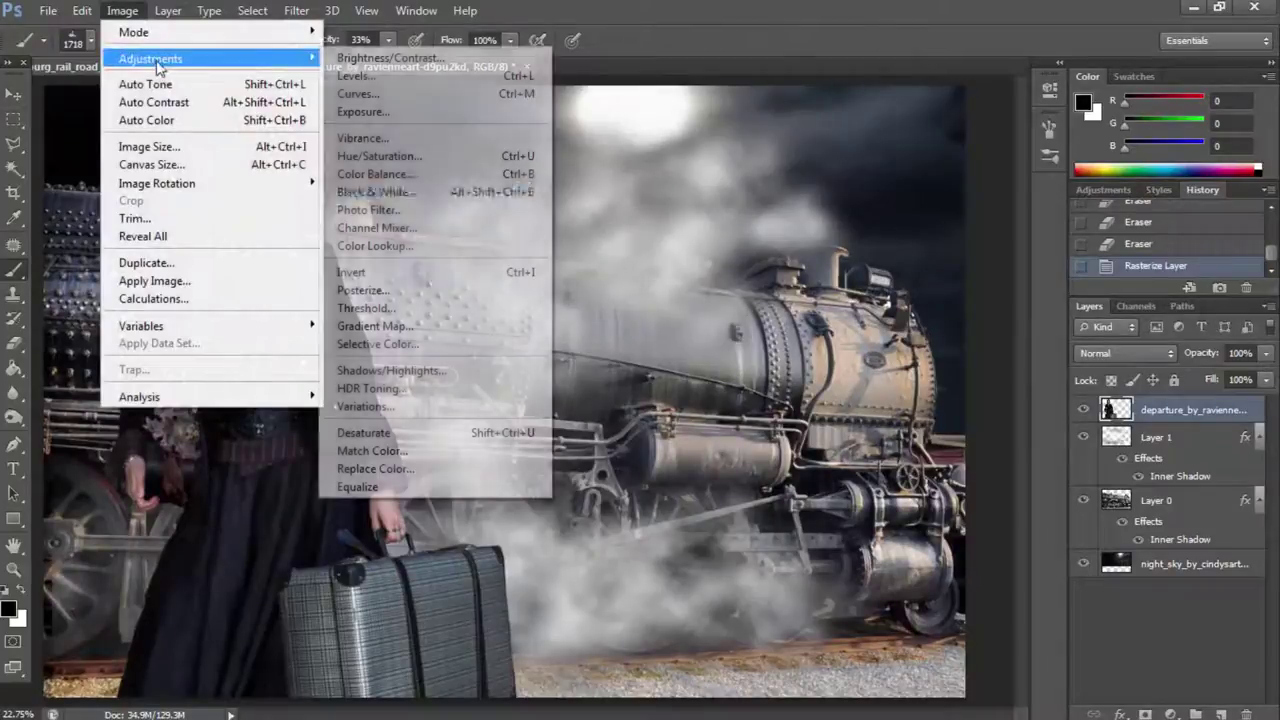
# Give the woman's layer an Inner Shadow in Overlay blend mode.
pyautogui.click(1125, 412)
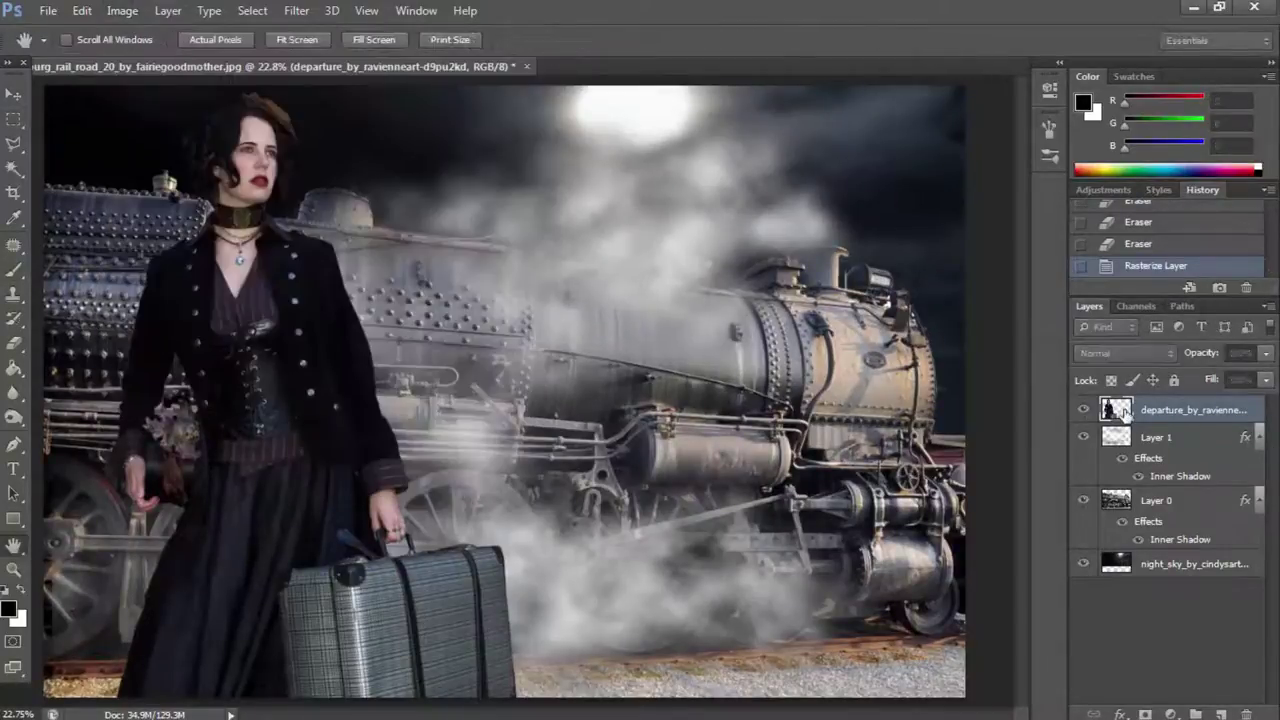
pyautogui.doubleClick(1125, 412)
pyautogui.click(690, 520)
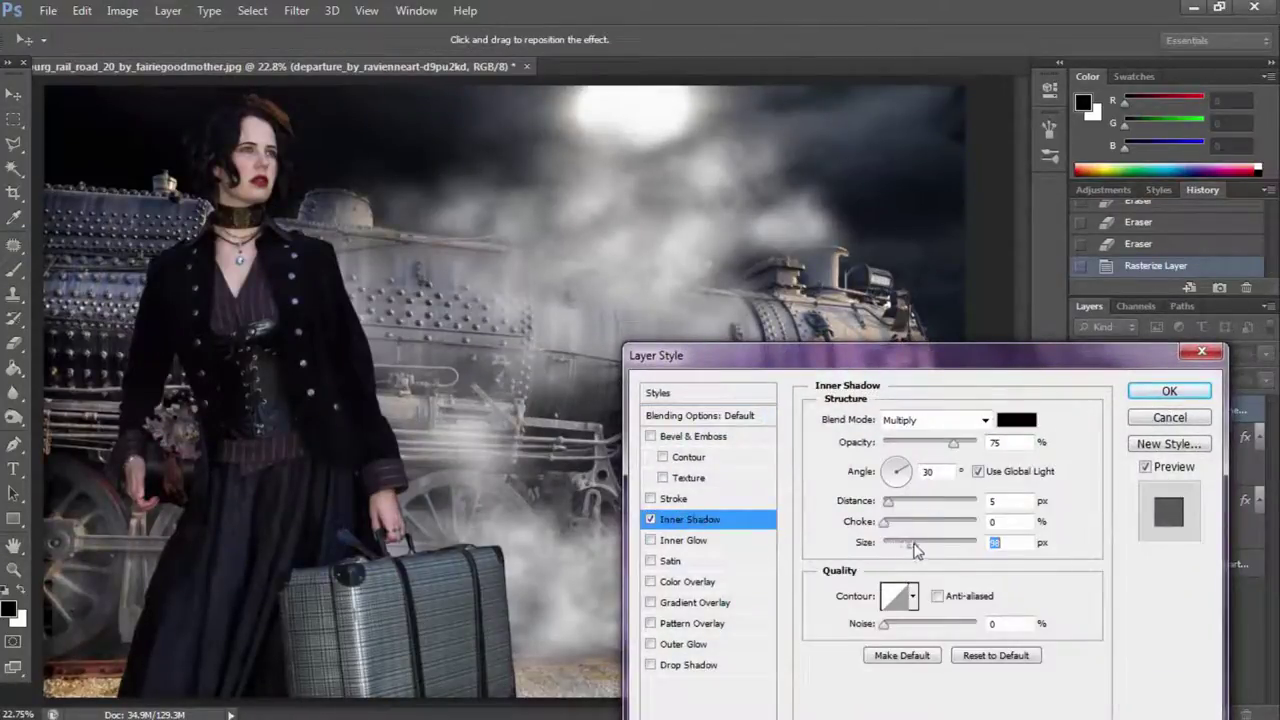
pyautogui.click(932, 420)
pyautogui.click(925, 238)
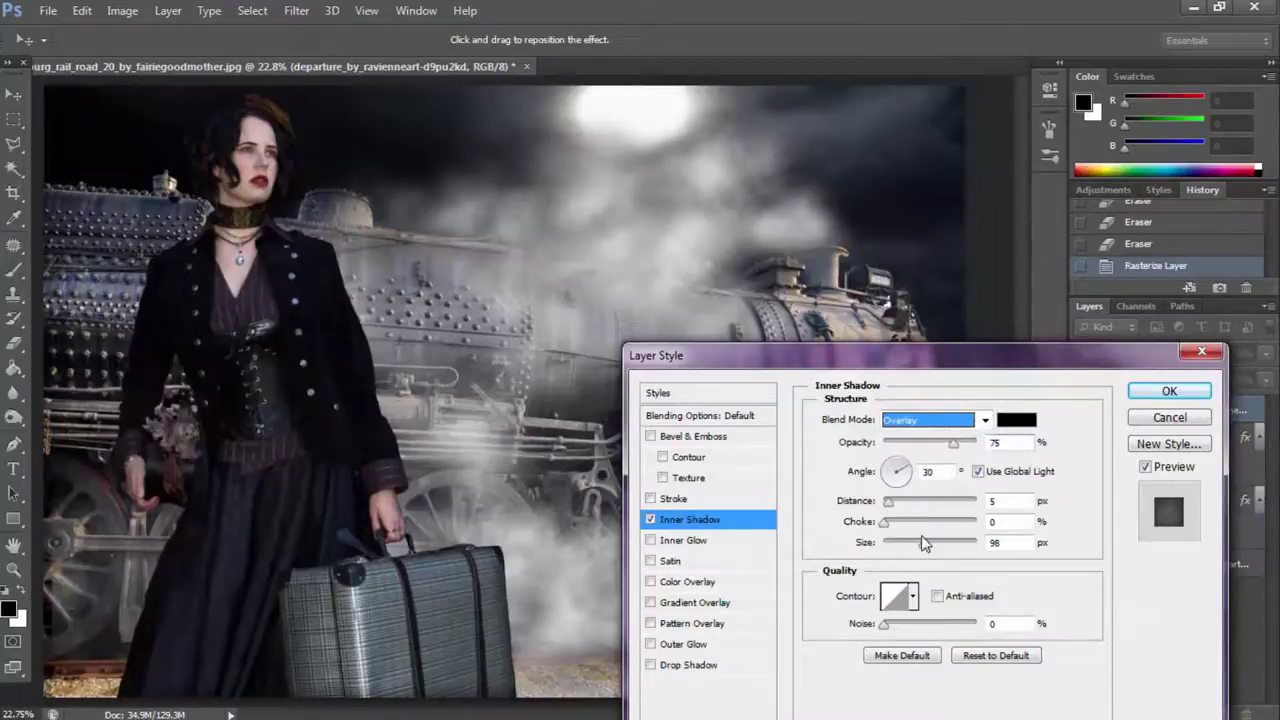
pyautogui.click(1158, 392)
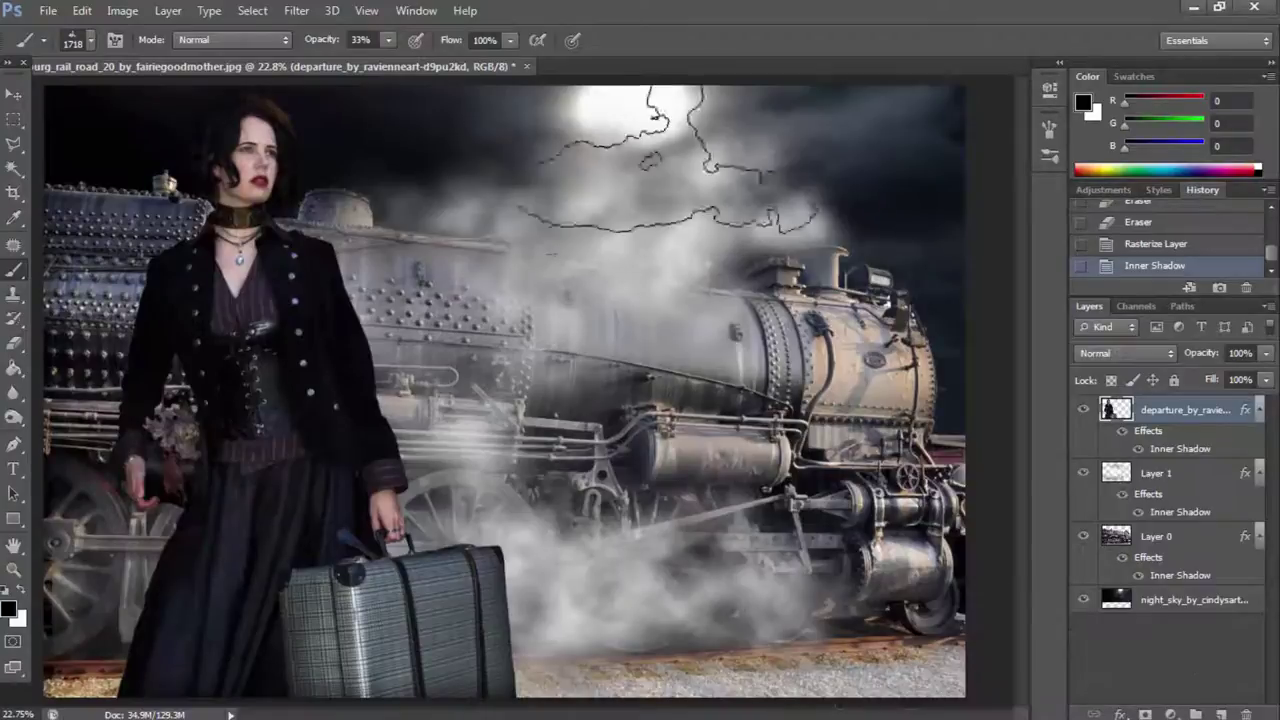
# Raise the smoke layer's Inner Shadow opacity to 100%.
pyautogui.click(13, 95)
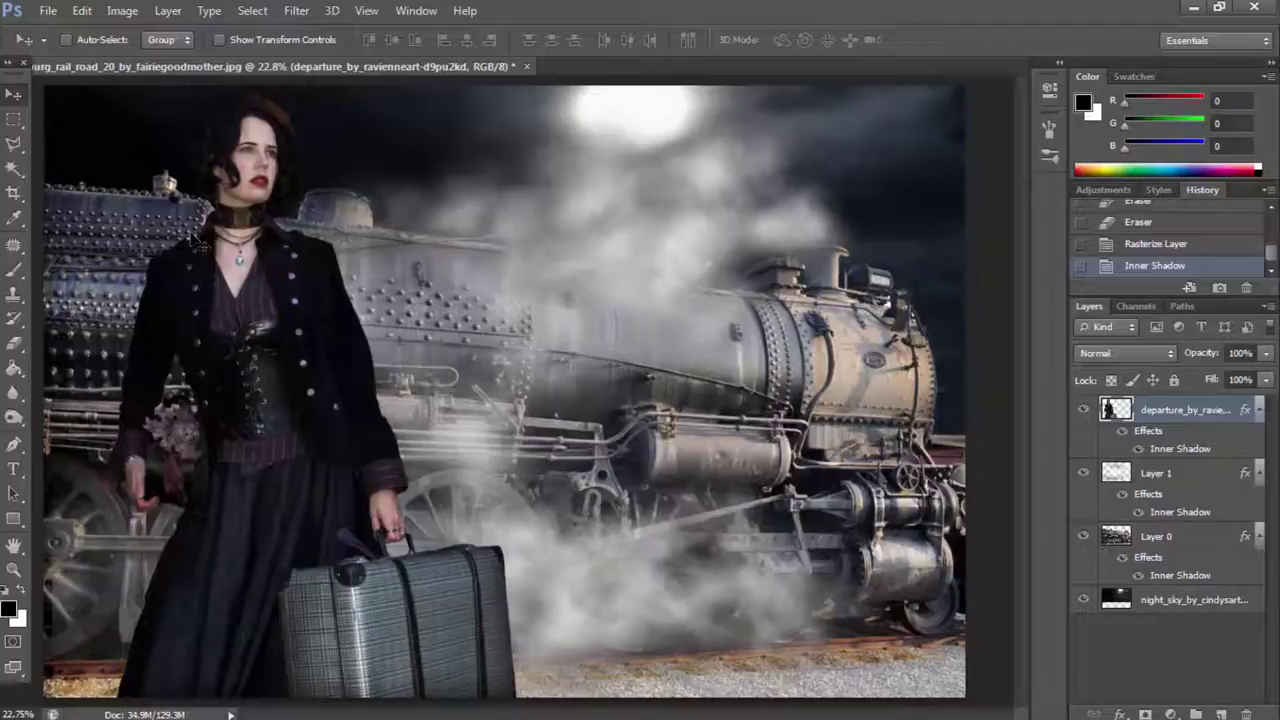
pyautogui.doubleClick(1112, 471)
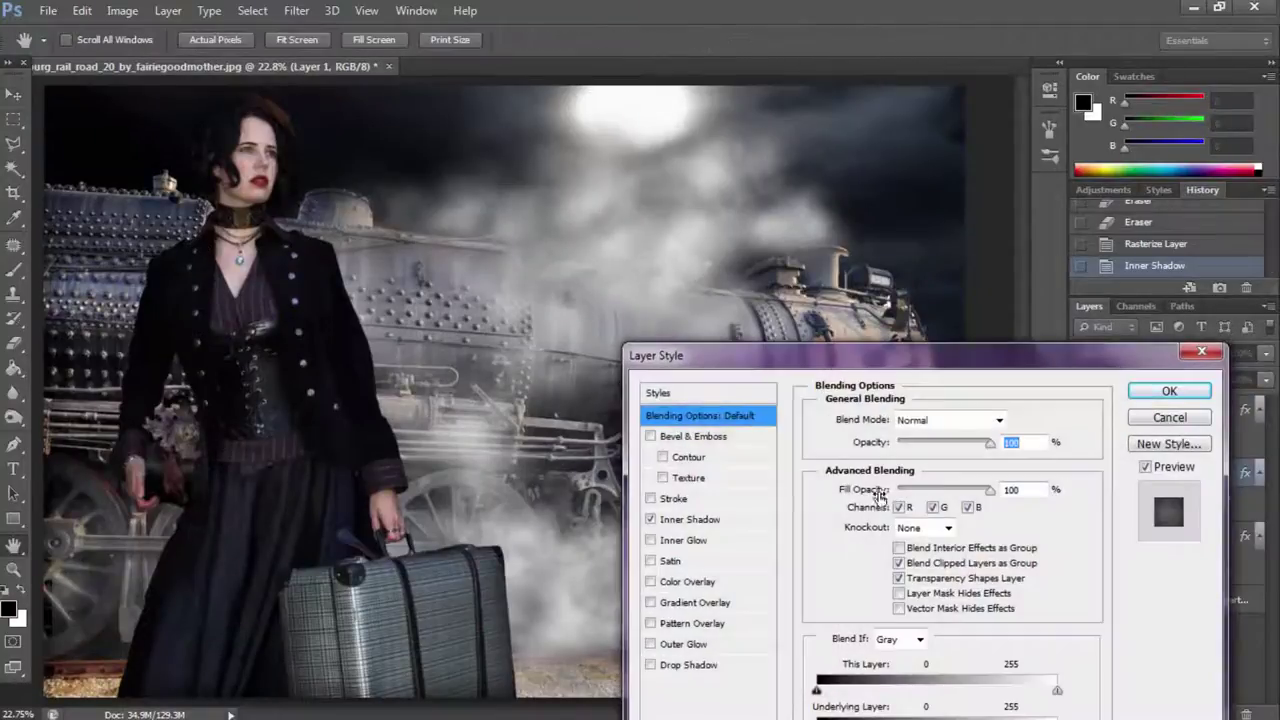
pyautogui.click(698, 522)
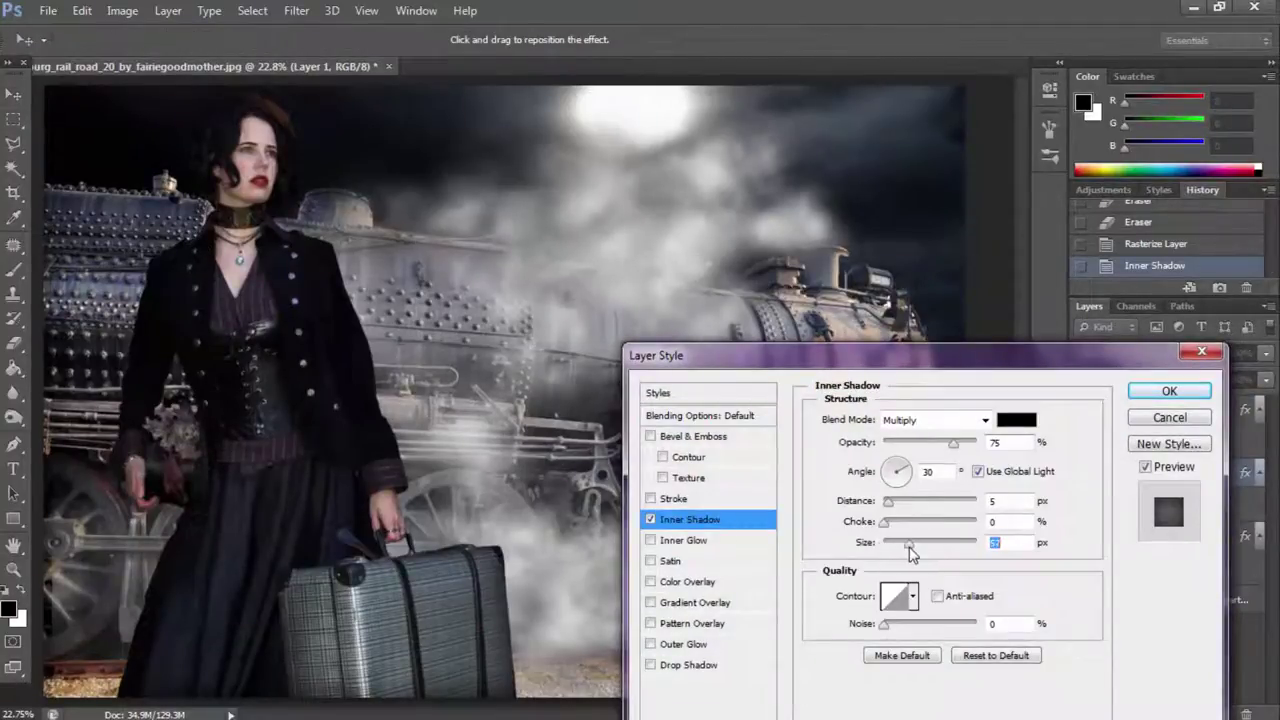
pyautogui.moveTo(953, 443); pyautogui.dragTo(976, 443)
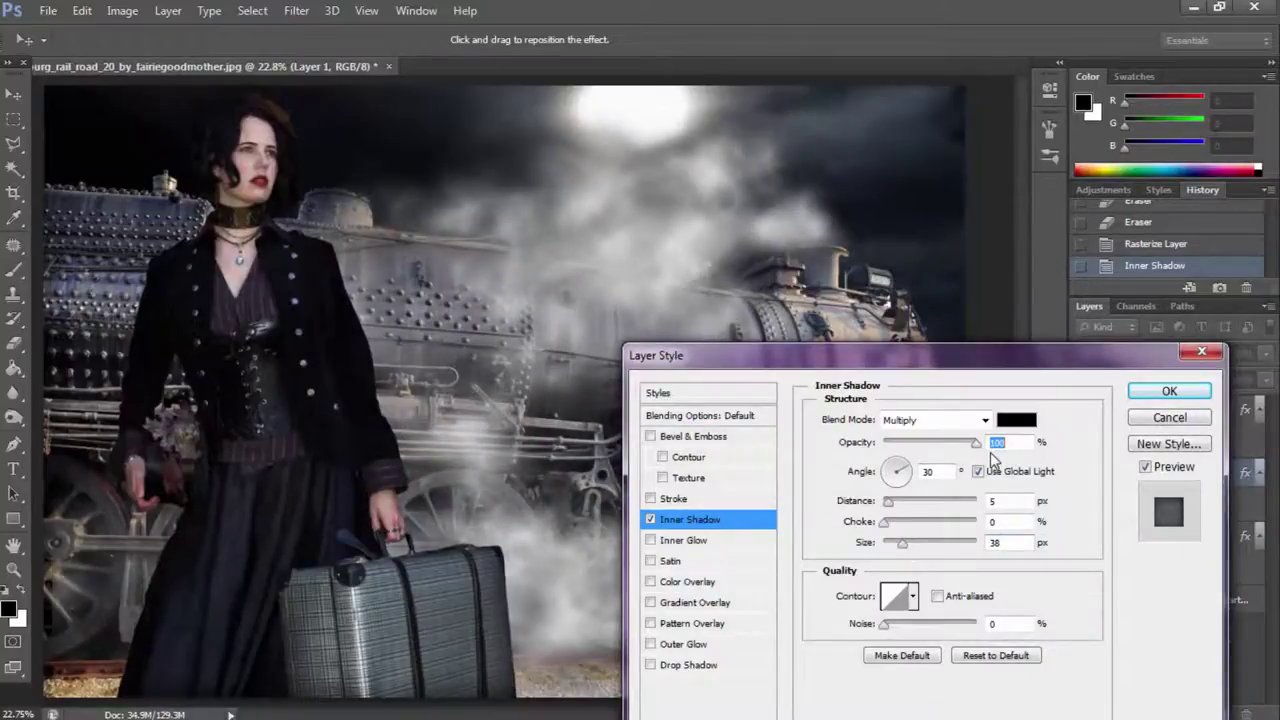
pyautogui.click(1193, 399)
# Select the woman's layer and nudge her slightly to the right.
pyautogui.rightClick(258, 180)
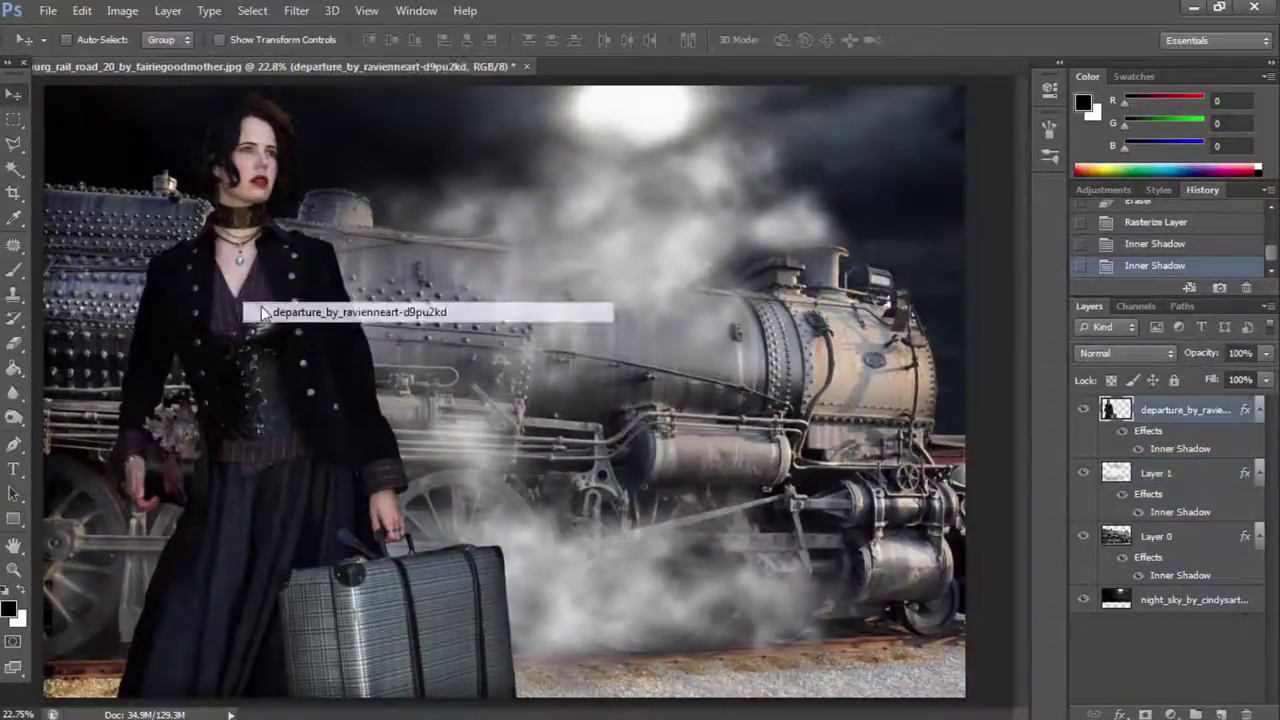
pyautogui.click(300, 312)
pyautogui.moveTo(300, 300); pyautogui.dragTo(312, 300)
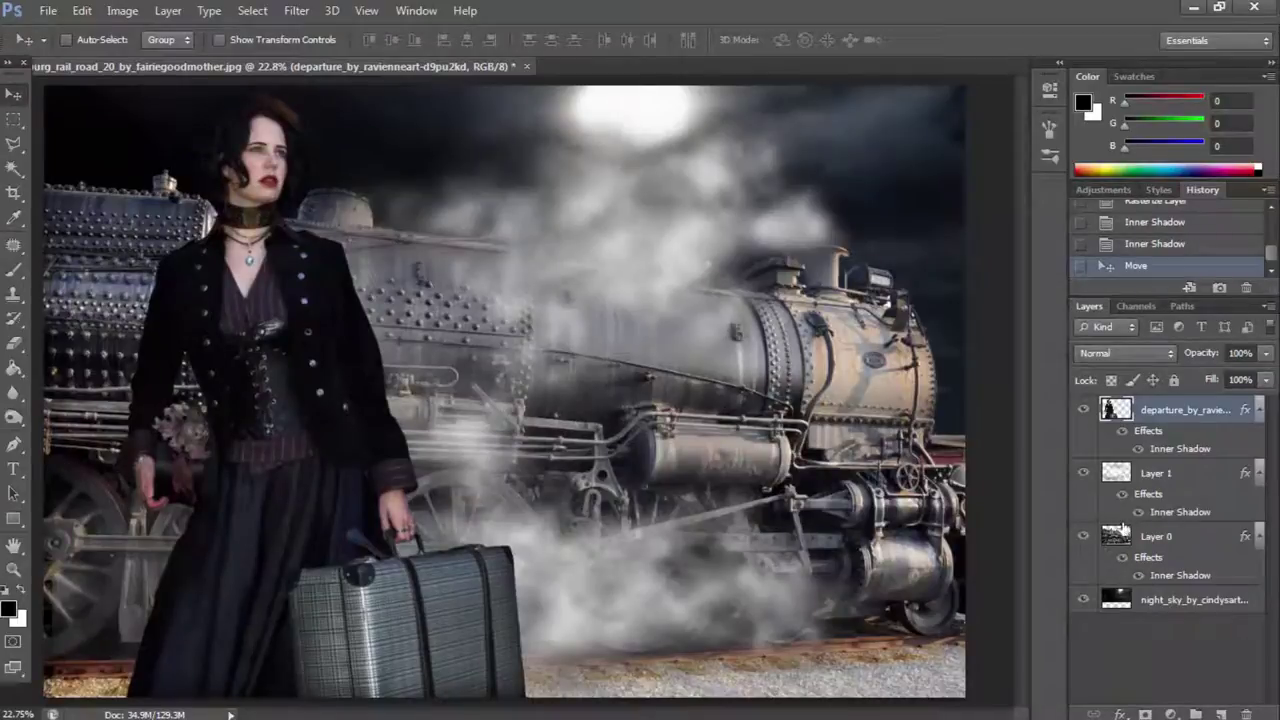
# Burn the lower-left locomotive wheel on Layer 0, using Shadows and Midtones ranges.
pyautogui.click(1110, 545)
pyautogui.click(13, 417)
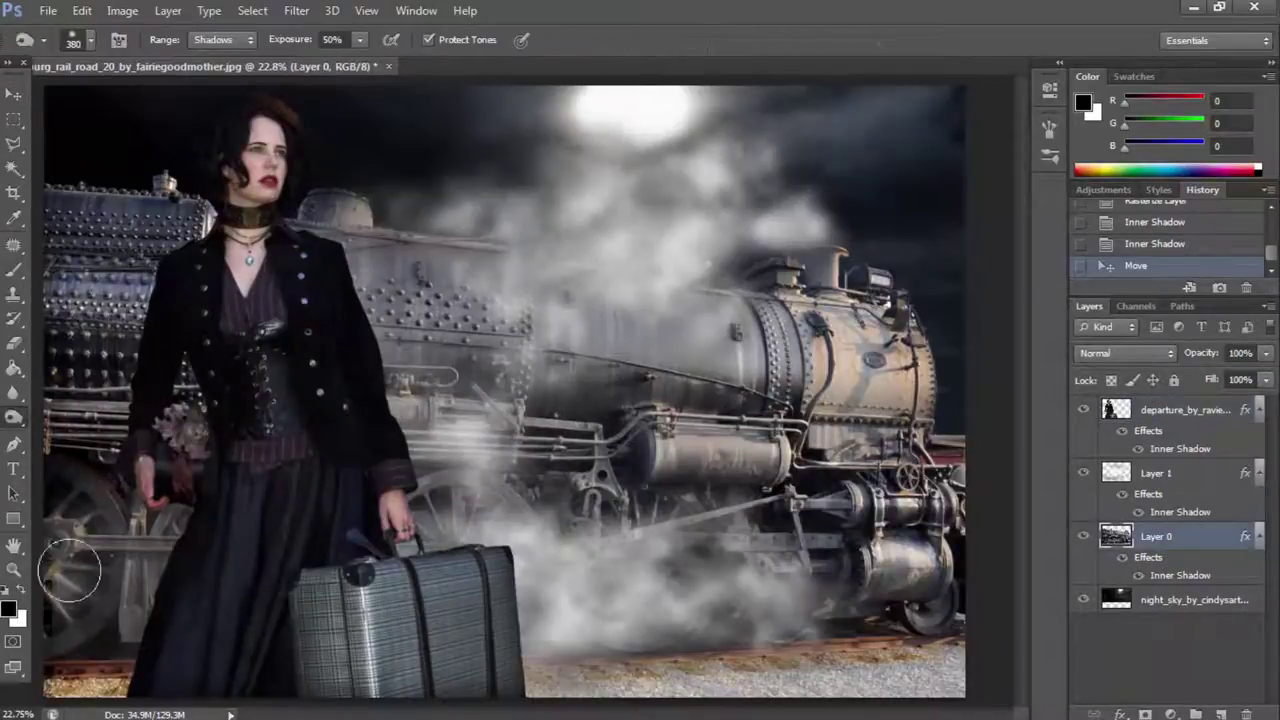
pyautogui.moveTo(63, 557)
pyautogui.mouseDown()
pyautogui.moveTo(130, 577)
pyautogui.moveTo(150, 555)
pyautogui.mouseUp()
pyautogui.moveTo(118, 672); pyautogui.dragTo(92, 674)
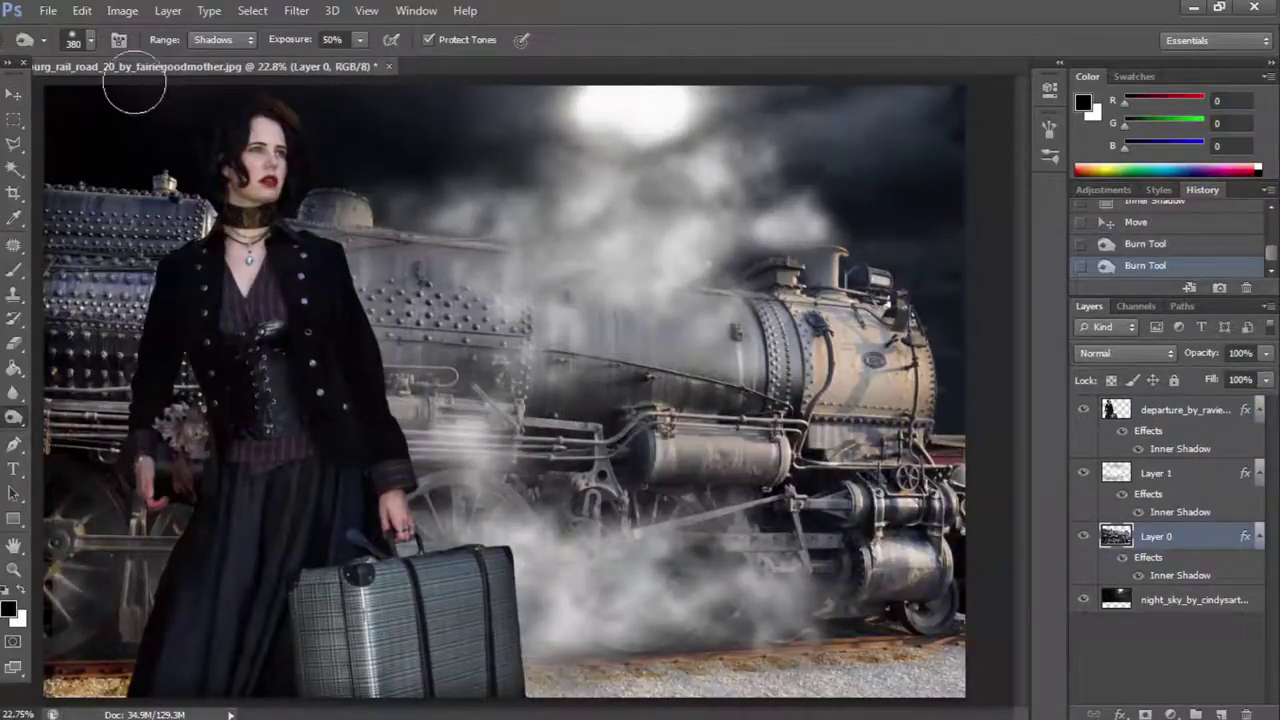
pyautogui.click(220, 39)
pyautogui.click(207, 74)
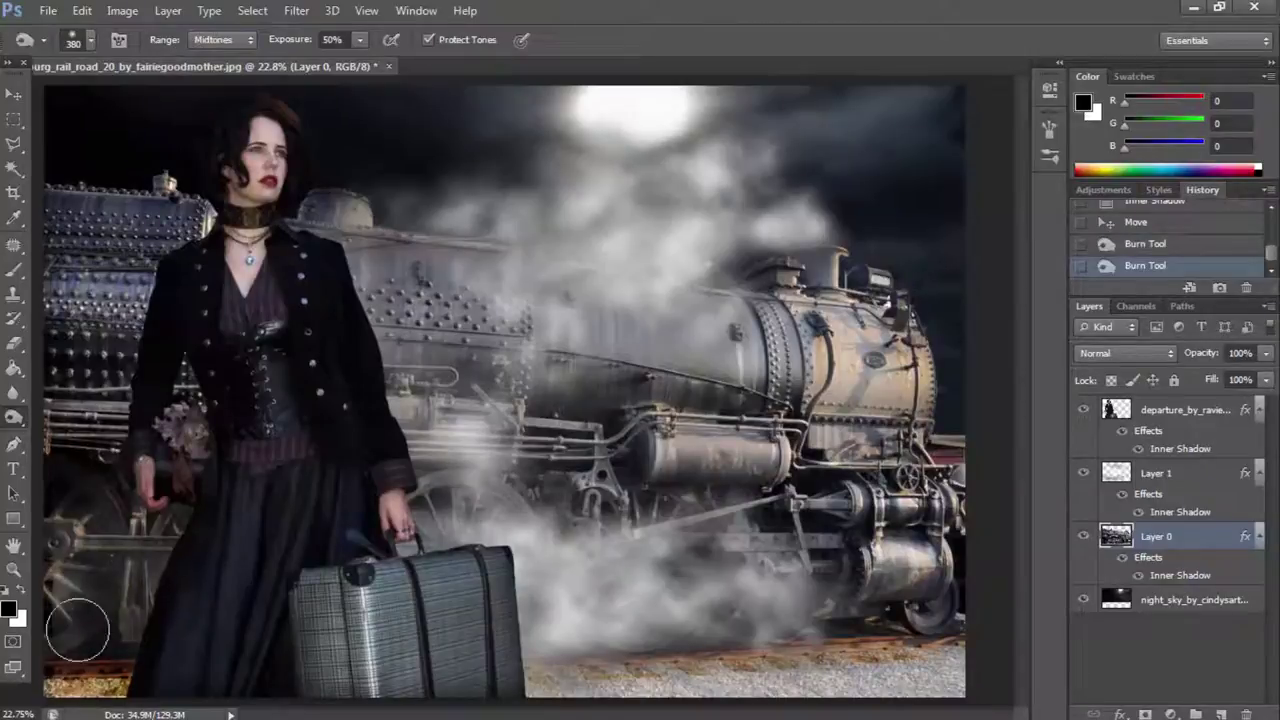
pyautogui.moveTo(100, 437)
pyautogui.mouseDown()
pyautogui.moveTo(162, 438)
pyautogui.moveTo(128, 614)
pyautogui.mouseUp()
pyautogui.click(220, 39)
pyautogui.rightClick(252, 490)
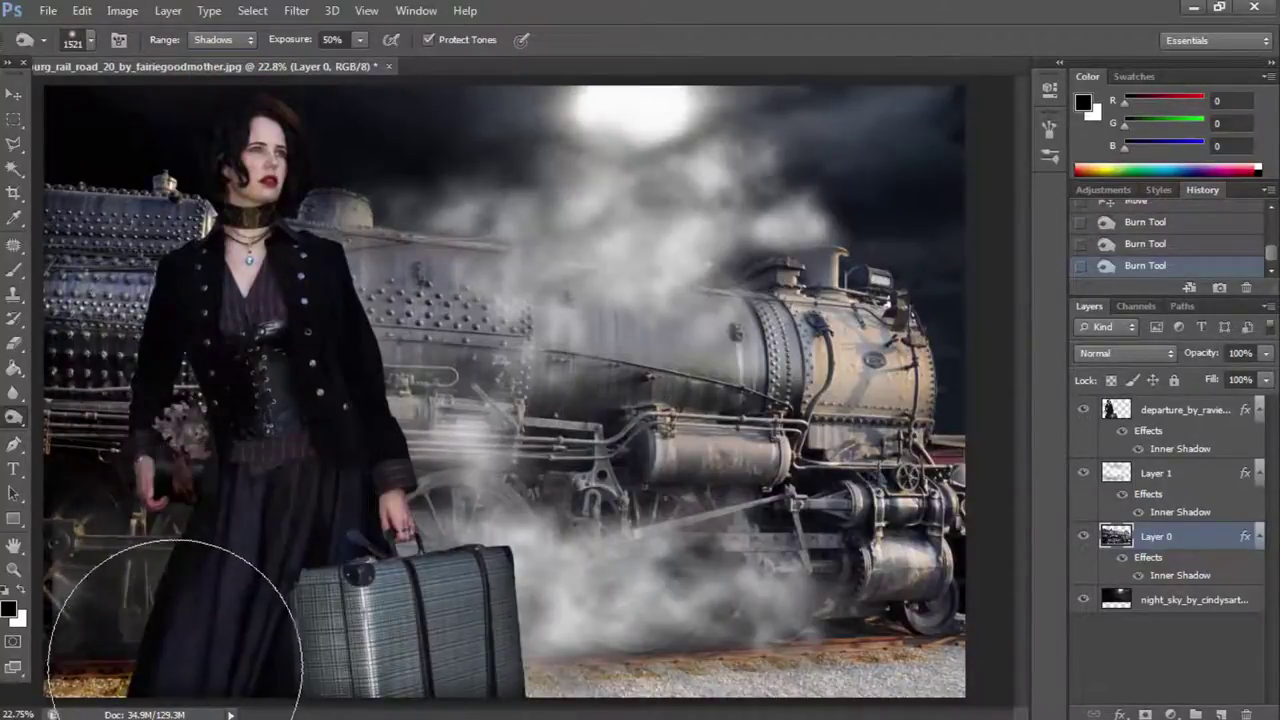
# Paint black at 97% opacity on Layer 1 left of the woman, then revert some strokes in History.
pyautogui.click(1140, 476)
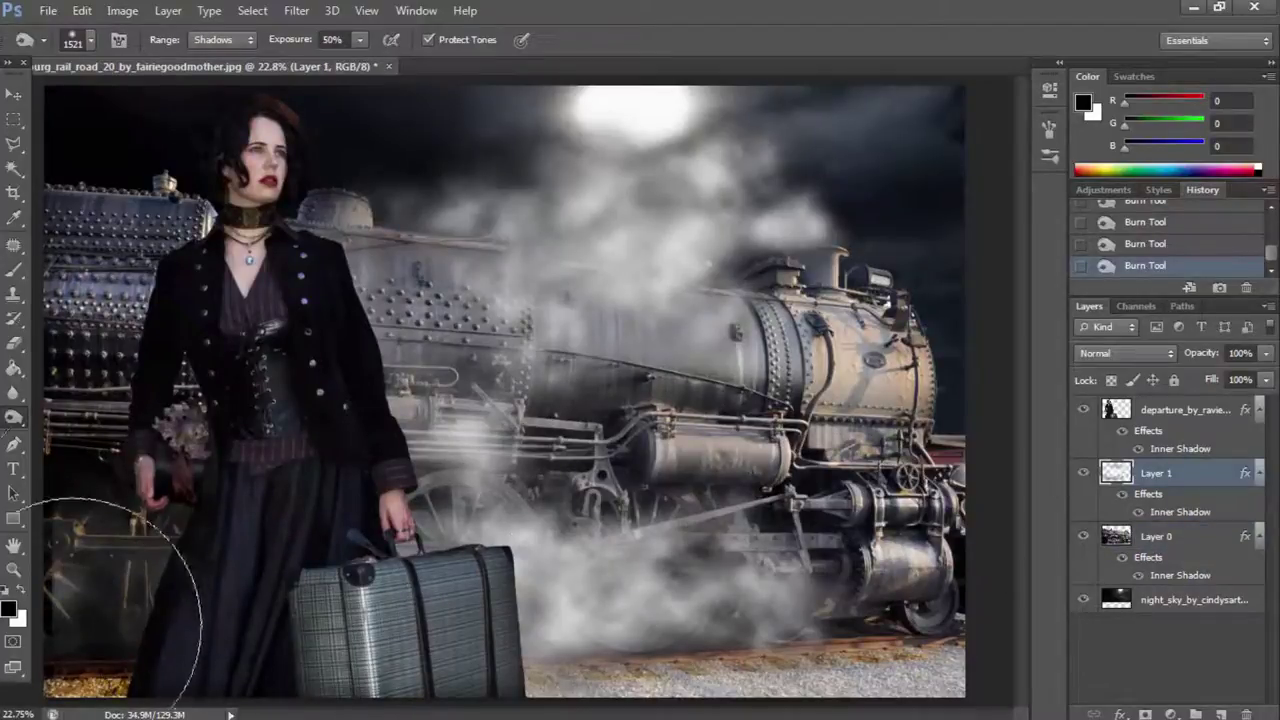
pyautogui.click(14, 270)
pyautogui.moveTo(100, 528)
pyautogui.mouseDown()
pyautogui.moveTo(108, 543)
pyautogui.moveTo(86, 543)
pyautogui.mouseUp()
pyautogui.press('9')
pyautogui.press('7')
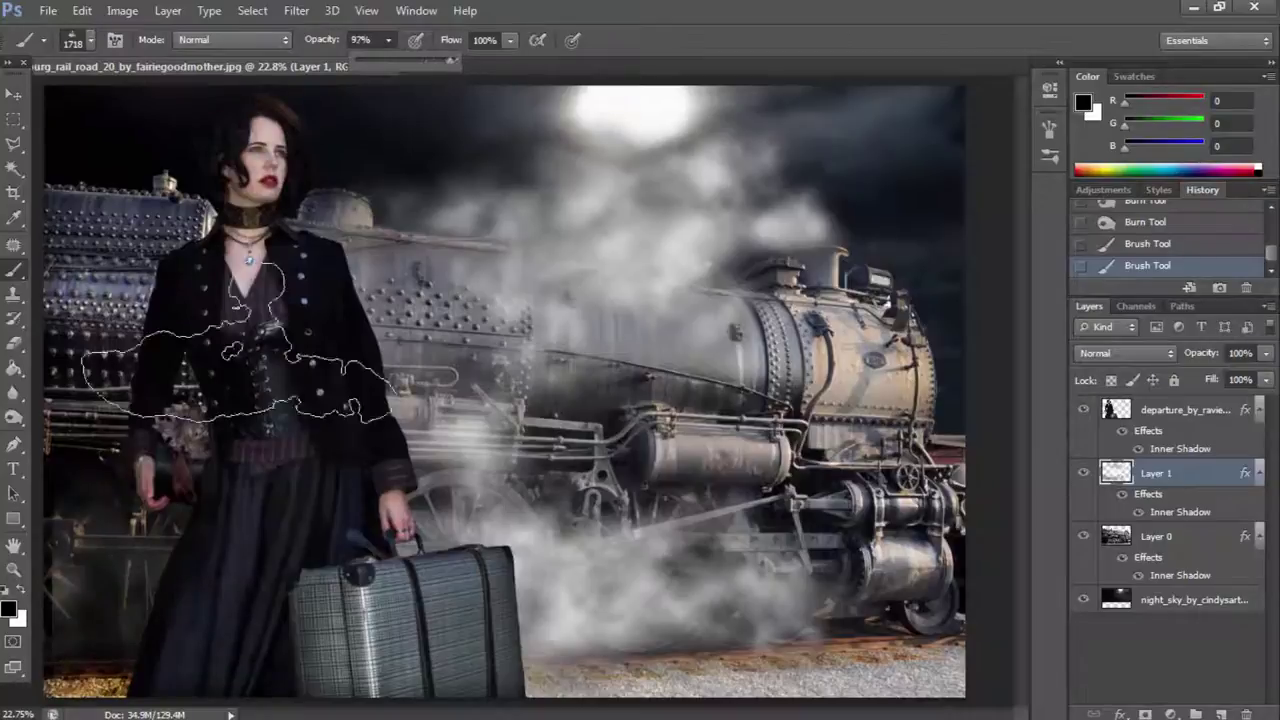
pyautogui.click(110, 522)
pyautogui.moveTo(116, 466); pyautogui.dragTo(110, 570)
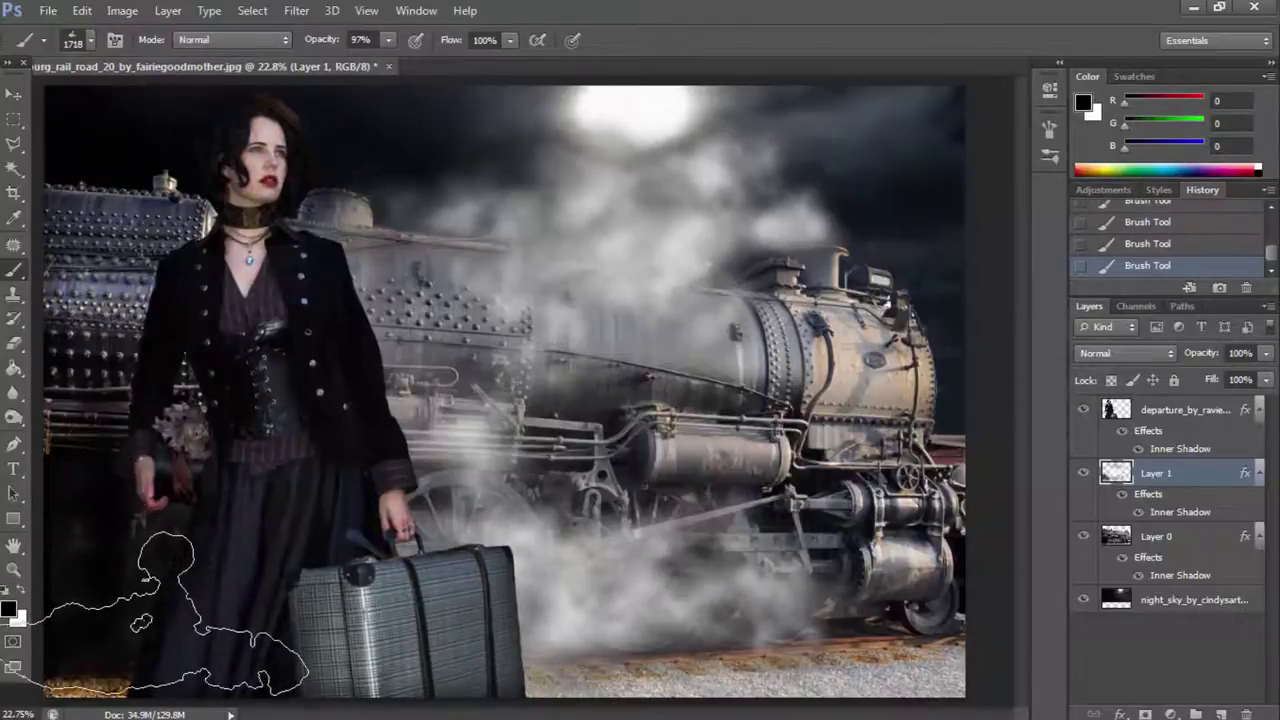
pyautogui.hotkey('ctrl', 'z')
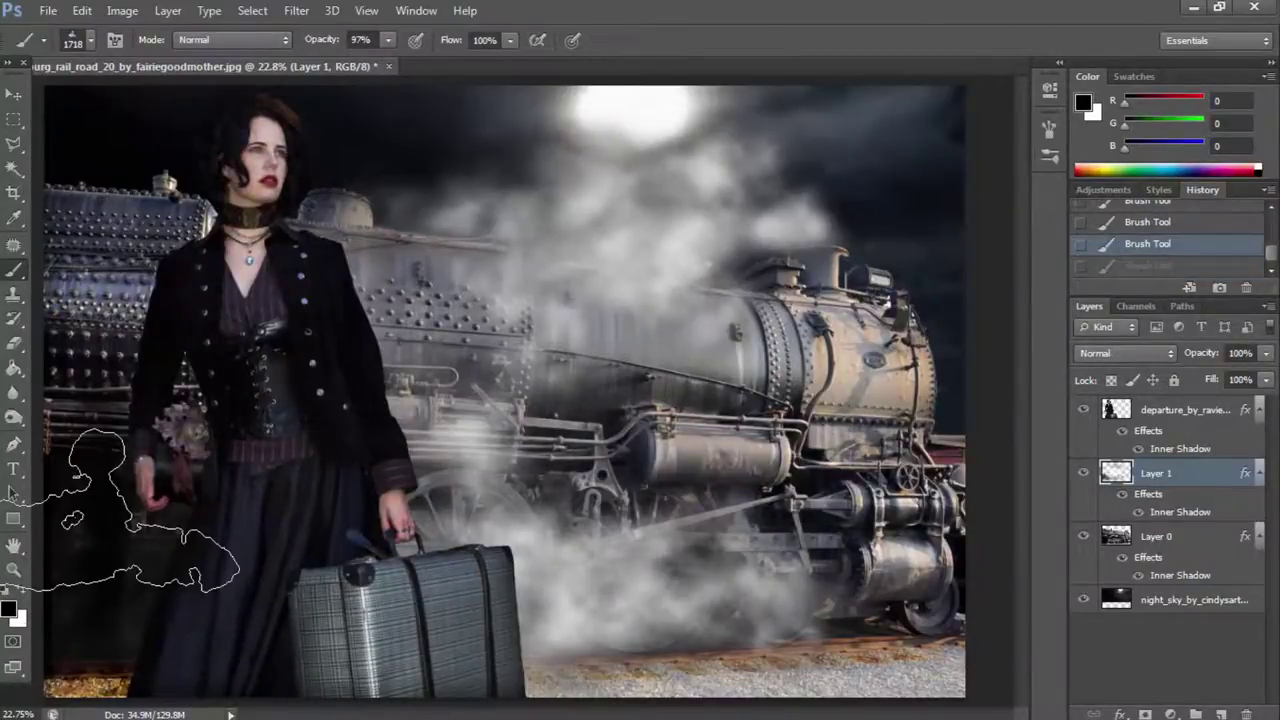
pyautogui.scroll(1, 1152, 230)
pyautogui.click(1152, 233)
# Reposition the smoke layer down and right on the canvas.
pyautogui.press('v')
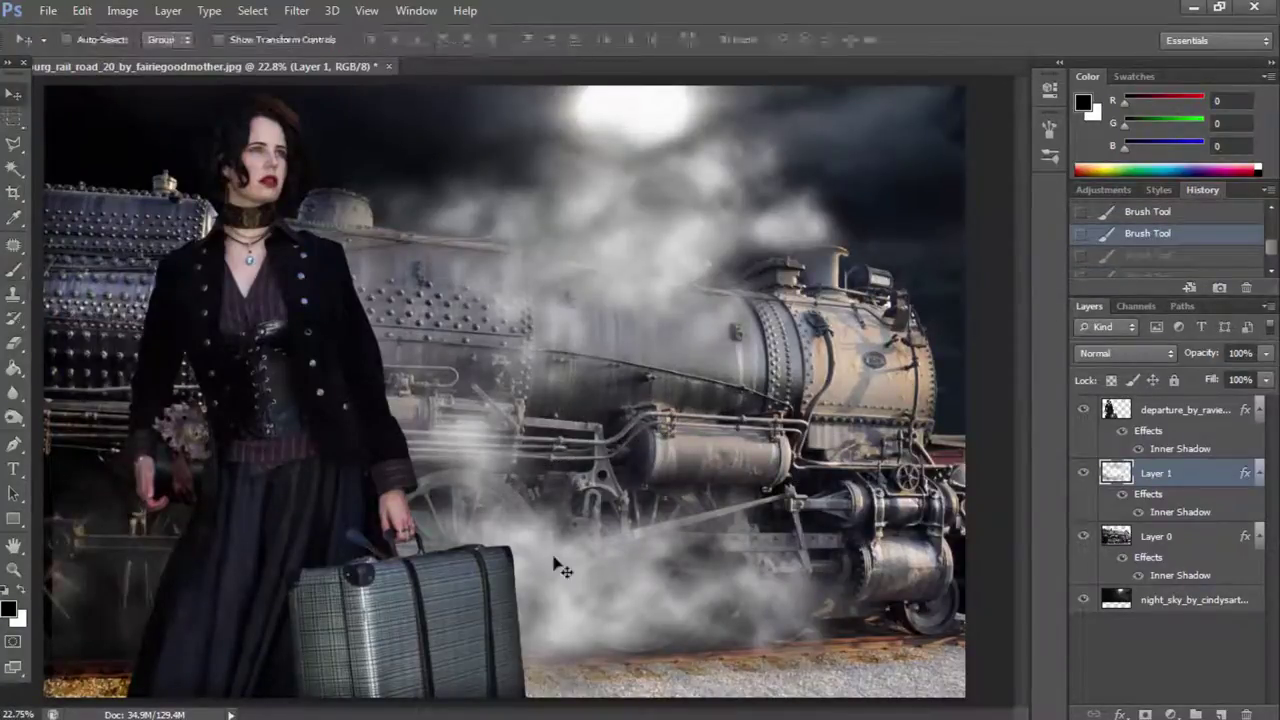
pyautogui.moveTo(657, 591); pyautogui.dragTo(680, 625)
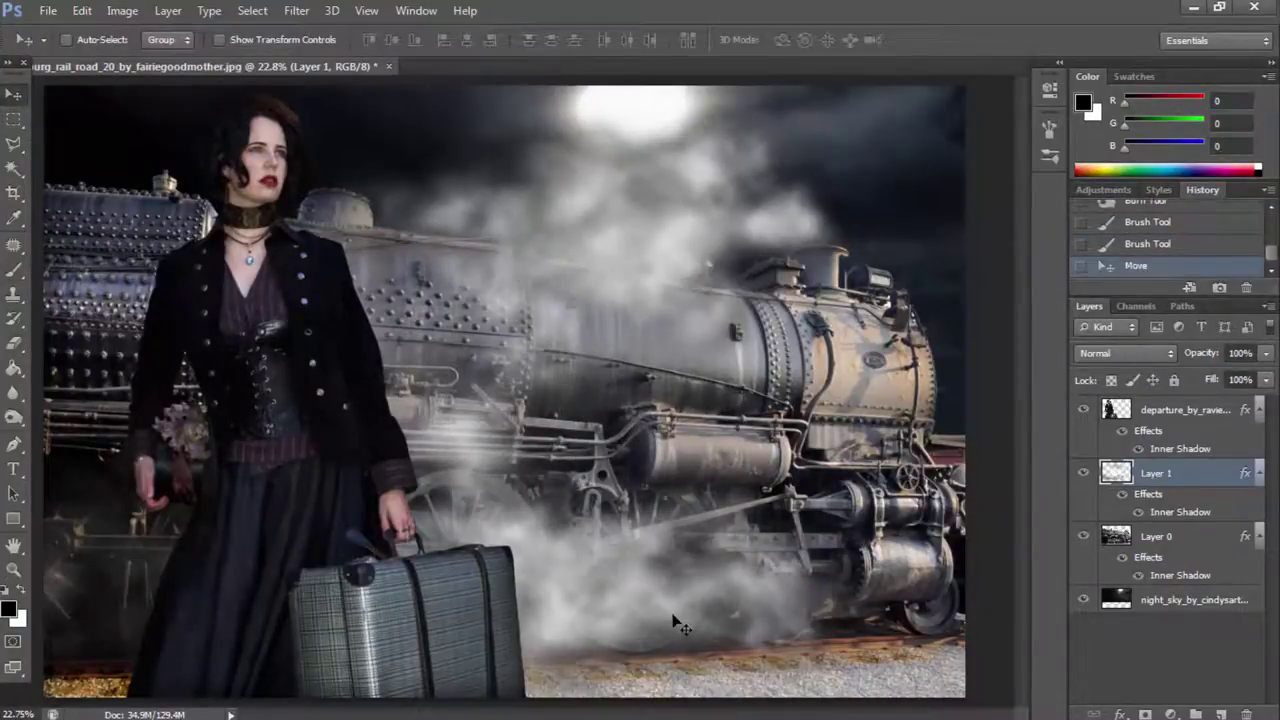
pyautogui.click(1113, 422)
# Run Eye Candy 7 Shadow and choose the Perspective 'Short, in Back' preset.
pyautogui.click(296, 10)
pyautogui.click(578, 392)
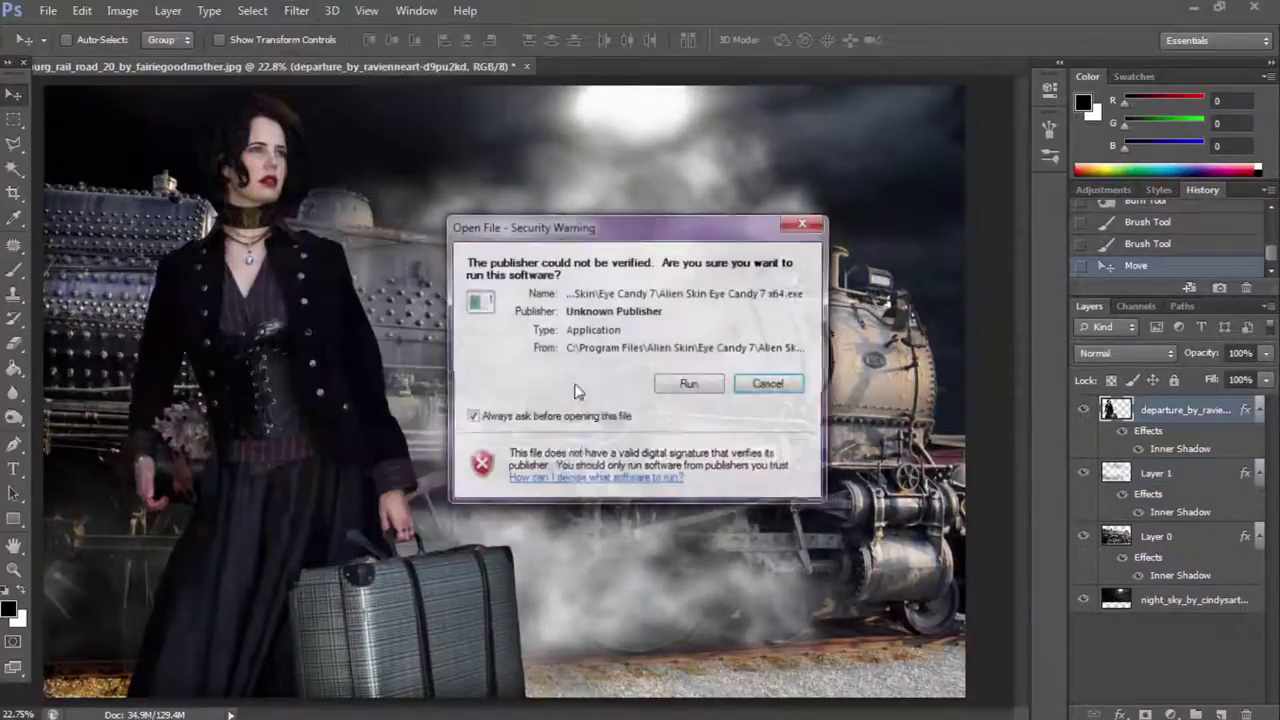
pyautogui.click(668, 383)
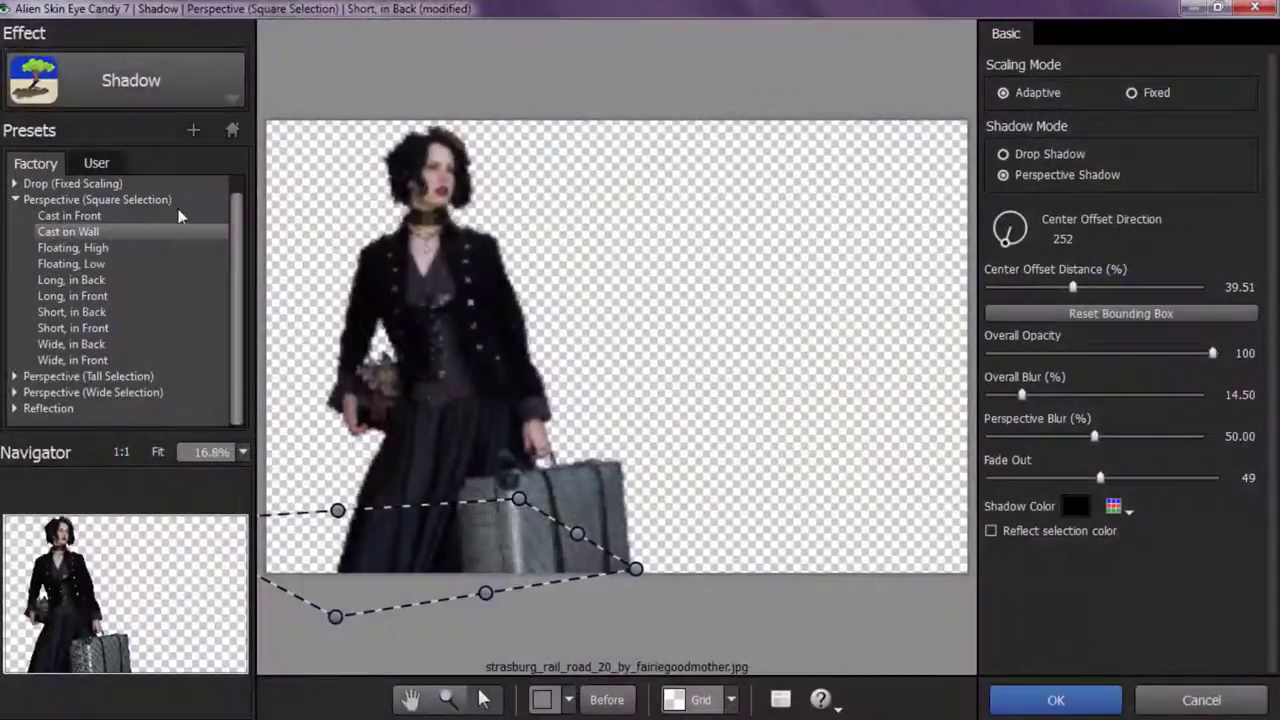
pyautogui.click(72, 247)
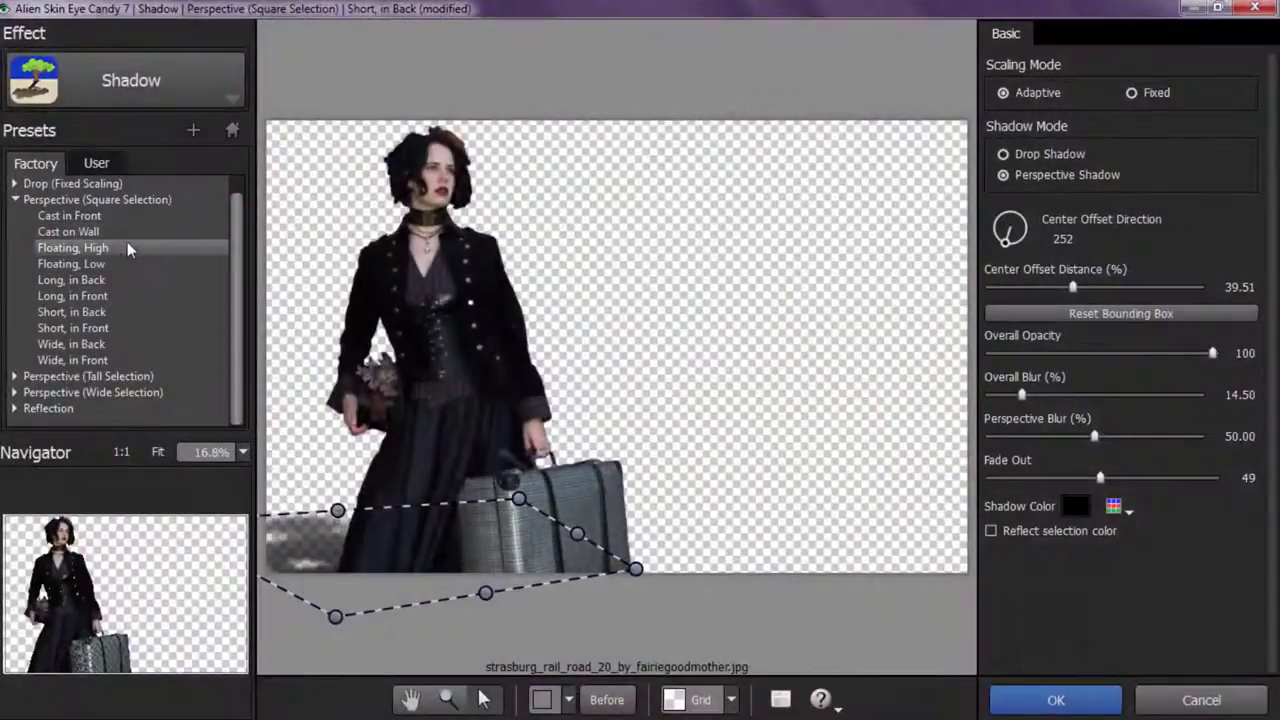
pyautogui.click(72, 327)
pyautogui.click(72, 295)
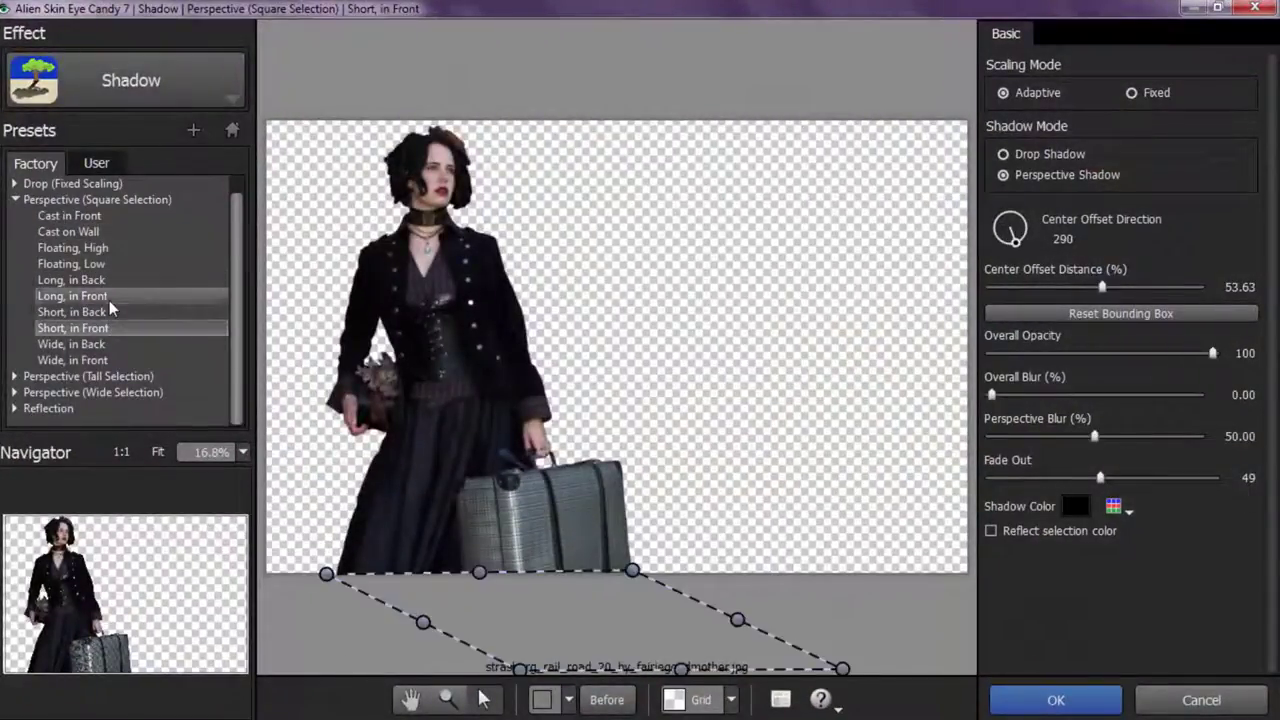
pyautogui.click(72, 311)
# Swing the shadow's bounding box to fall behind at left and accept it.
pyautogui.moveTo(692, 455)
pyautogui.mouseDown()
pyautogui.moveTo(474, 515)
pyautogui.moveTo(362, 507)
pyautogui.mouseUp()
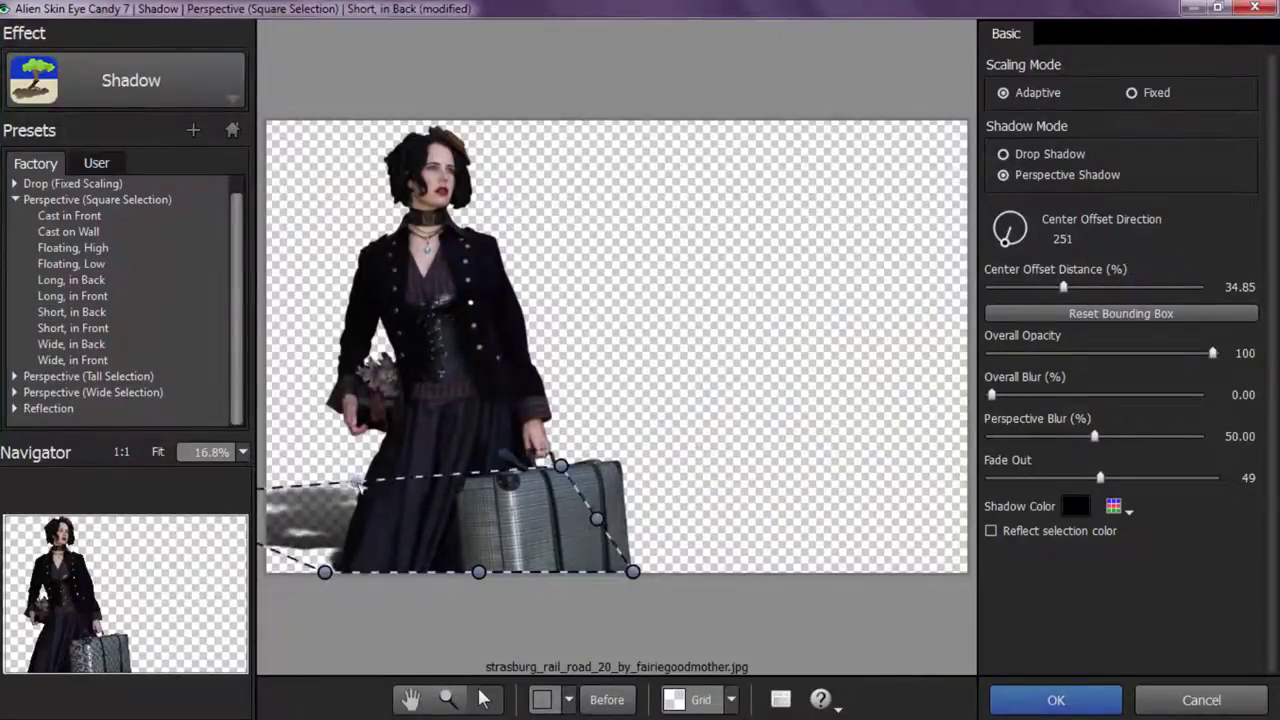
pyautogui.moveTo(547, 496)
pyautogui.mouseDown()
pyautogui.moveTo(352, 503)
pyautogui.moveTo(354, 515)
pyautogui.moveTo(300, 540)
pyautogui.mouseUp()
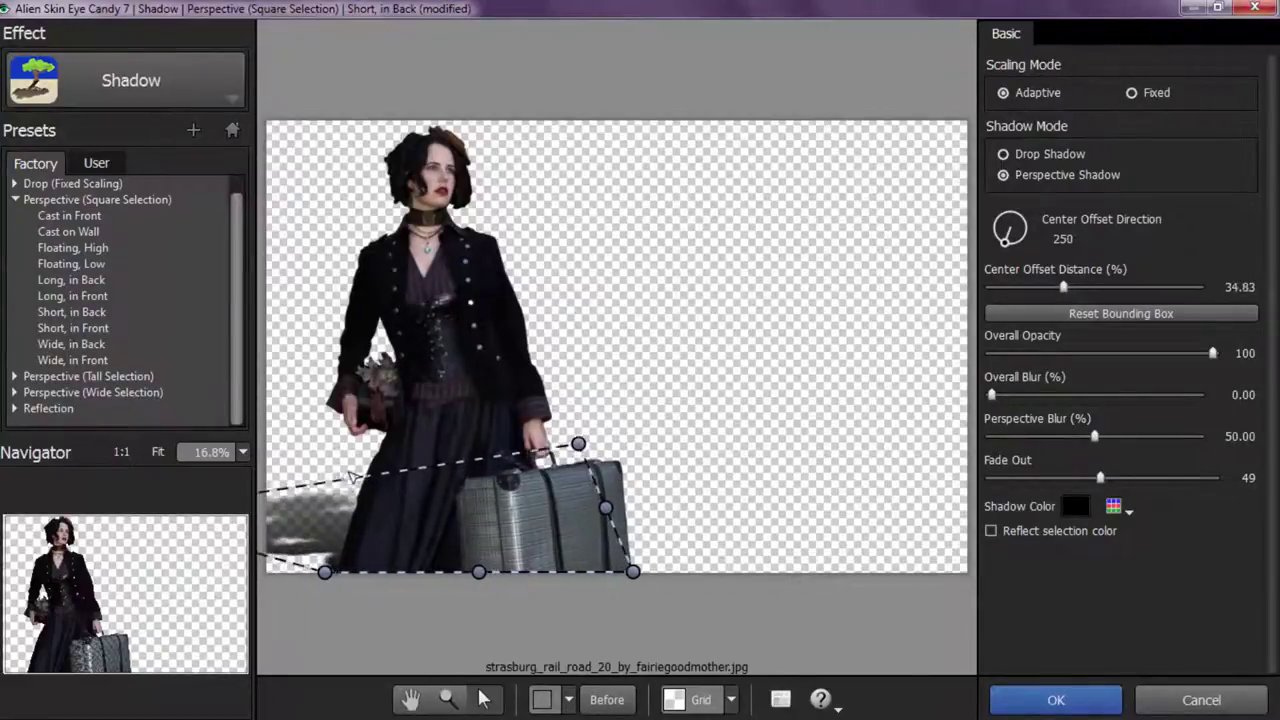
pyautogui.click(1056, 700)
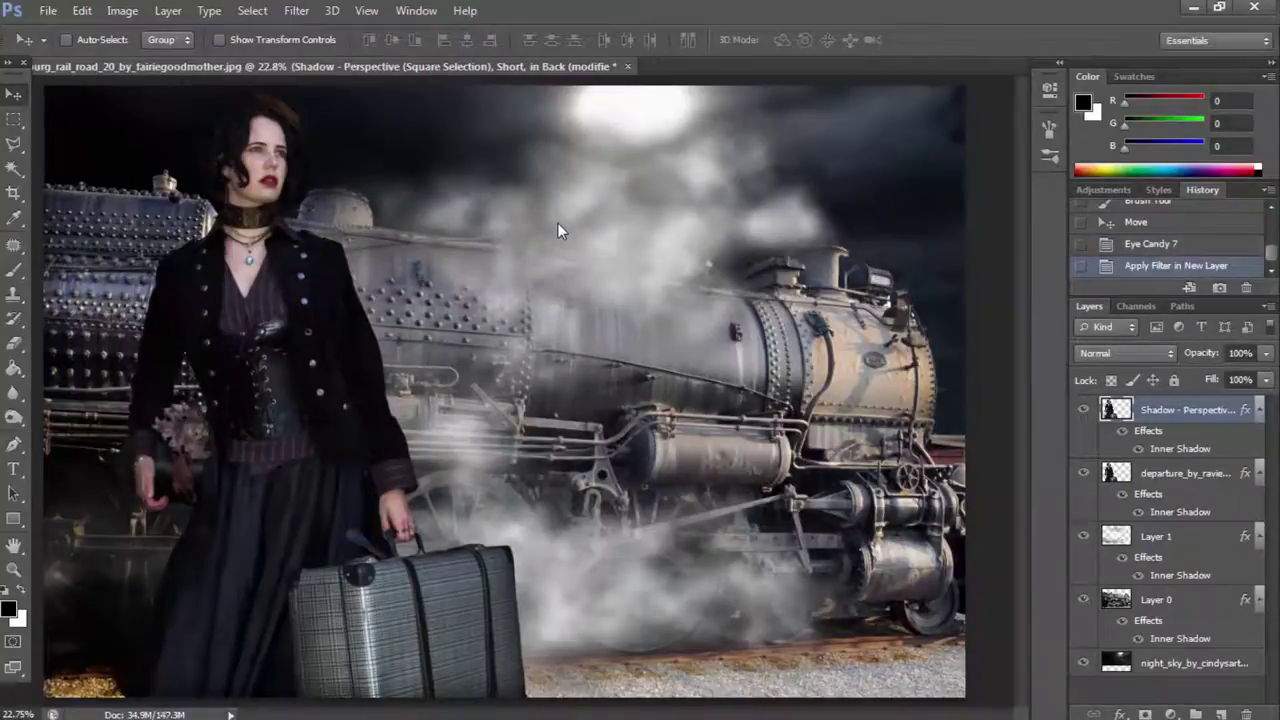
# Step back in History to remove the Eye Candy shadow layer.
pyautogui.click(1121, 246)
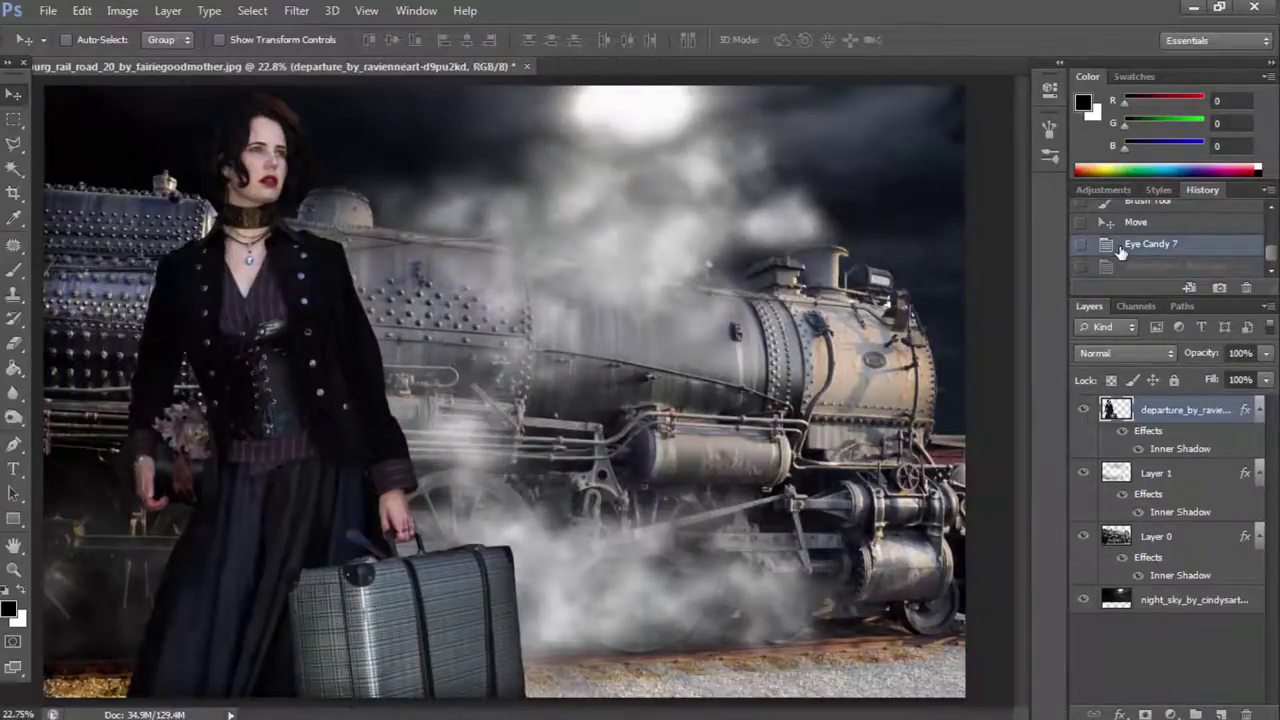
pyautogui.click(297, 10)
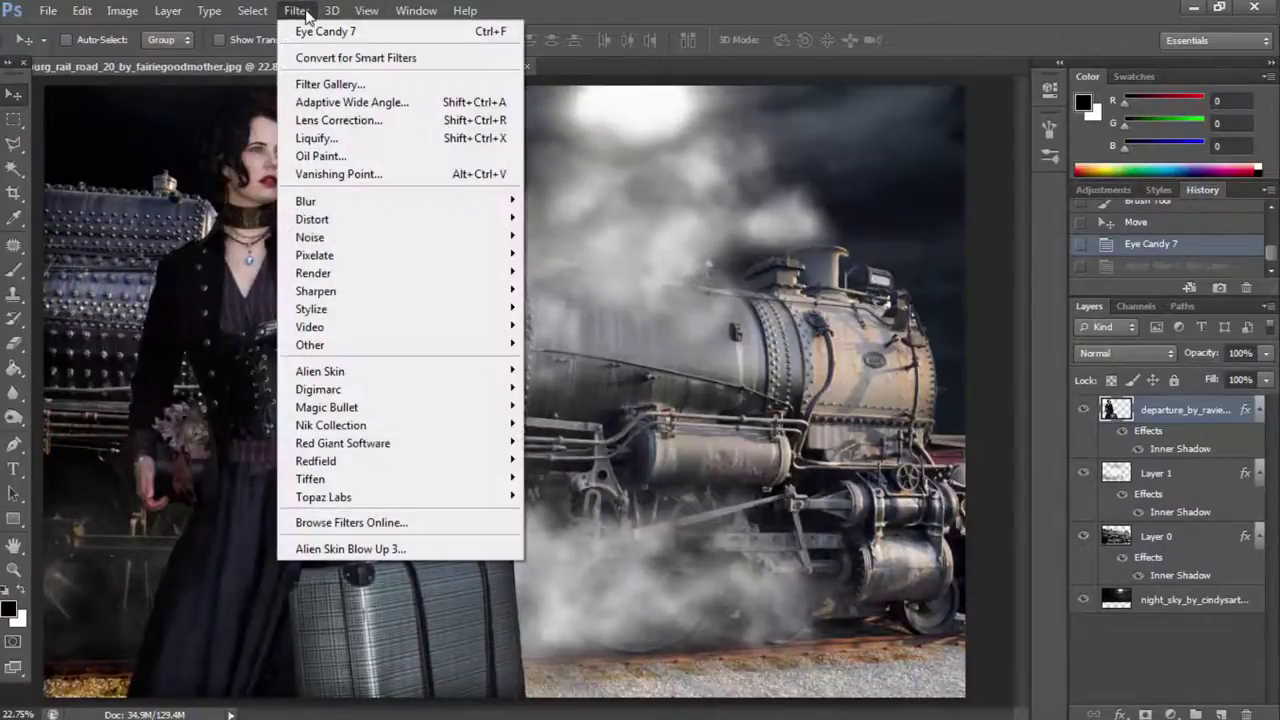
pyautogui.click(10, 418)
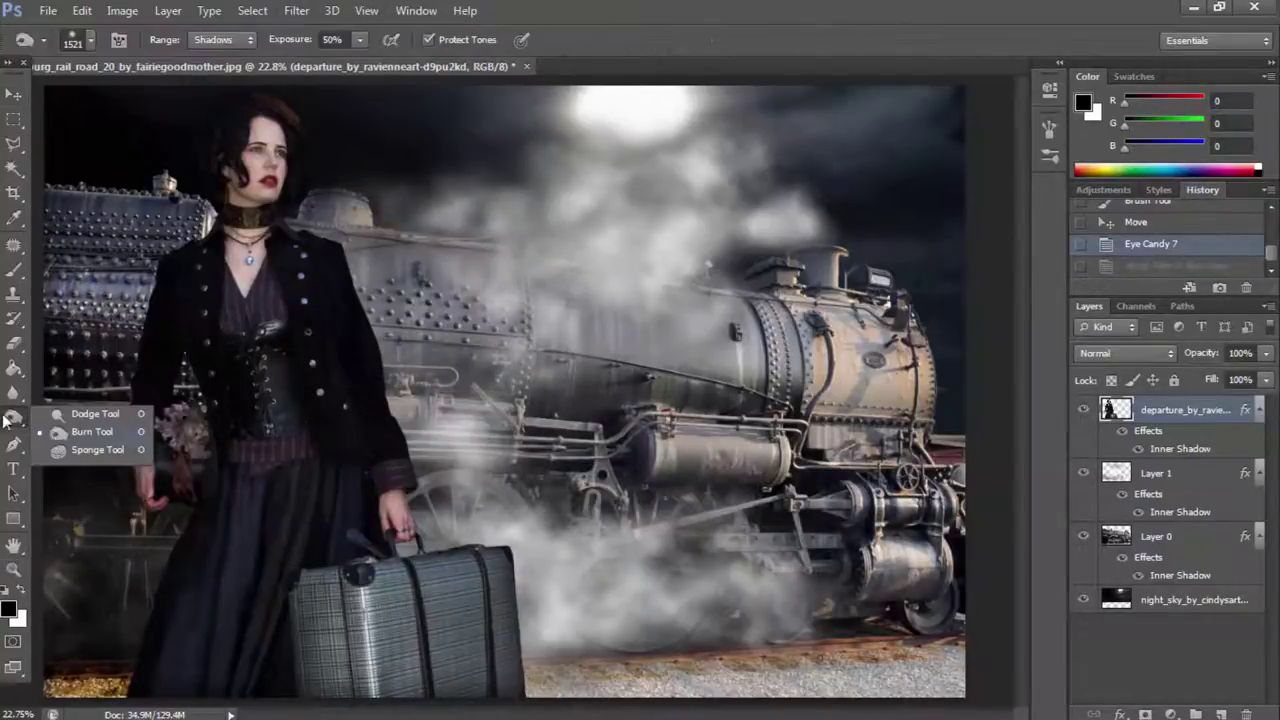
# Desaturate Layer 0's lower-left corner with the Sponge tool.
pyautogui.click(95, 450)
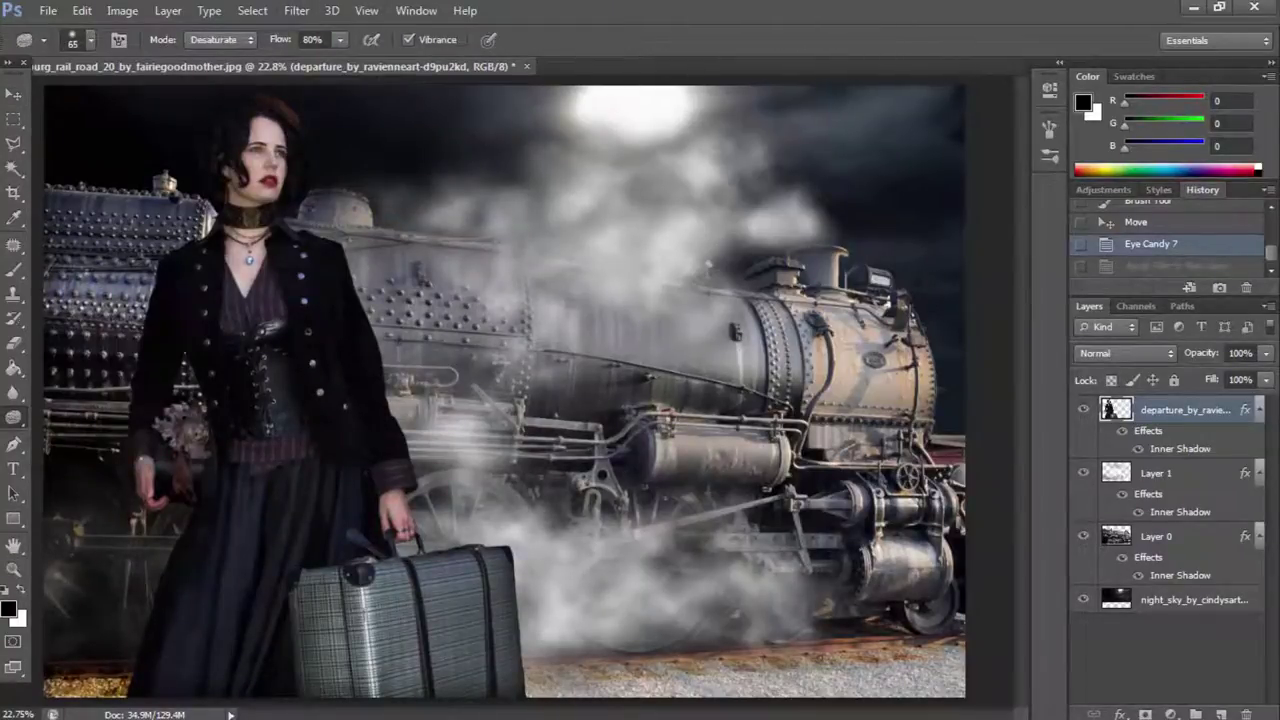
pyautogui.click(1118, 548)
pyautogui.rightClick(100, 672)
pyautogui.click(95, 682)
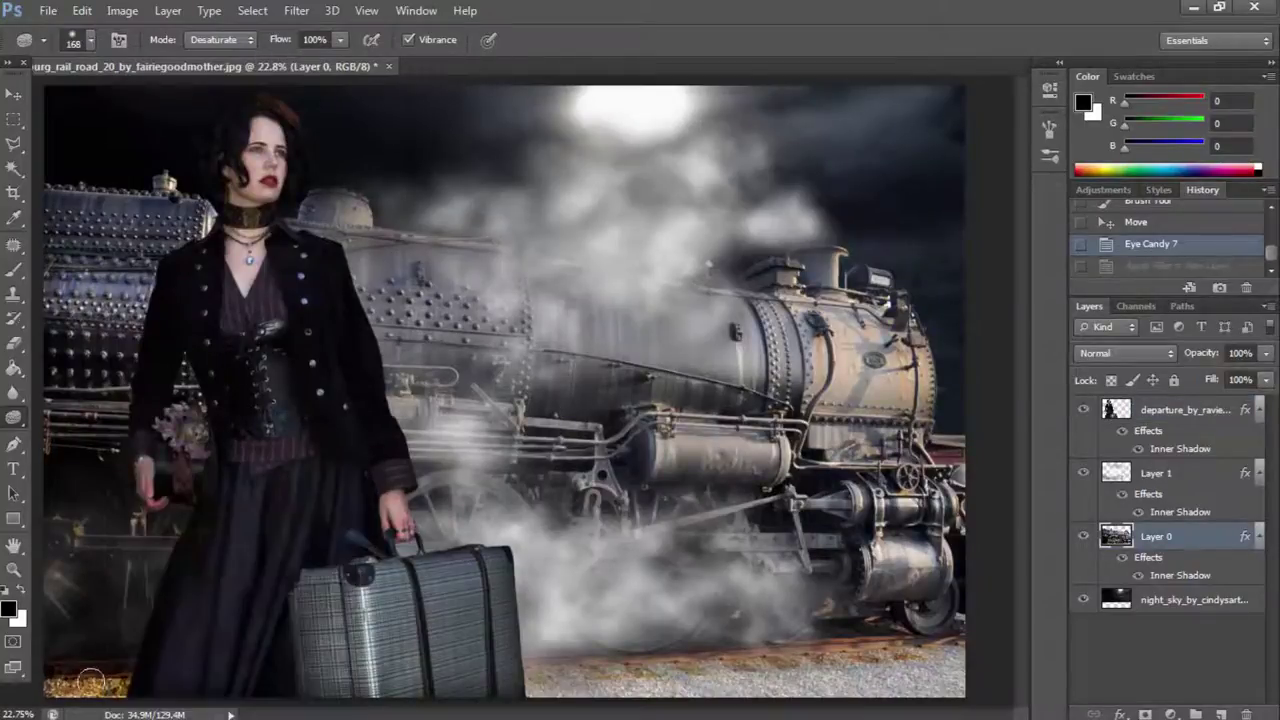
pyautogui.moveTo(95, 684)
pyautogui.mouseDown()
pyautogui.moveTo(140, 690)
pyautogui.moveTo(63, 688)
pyautogui.mouseUp()
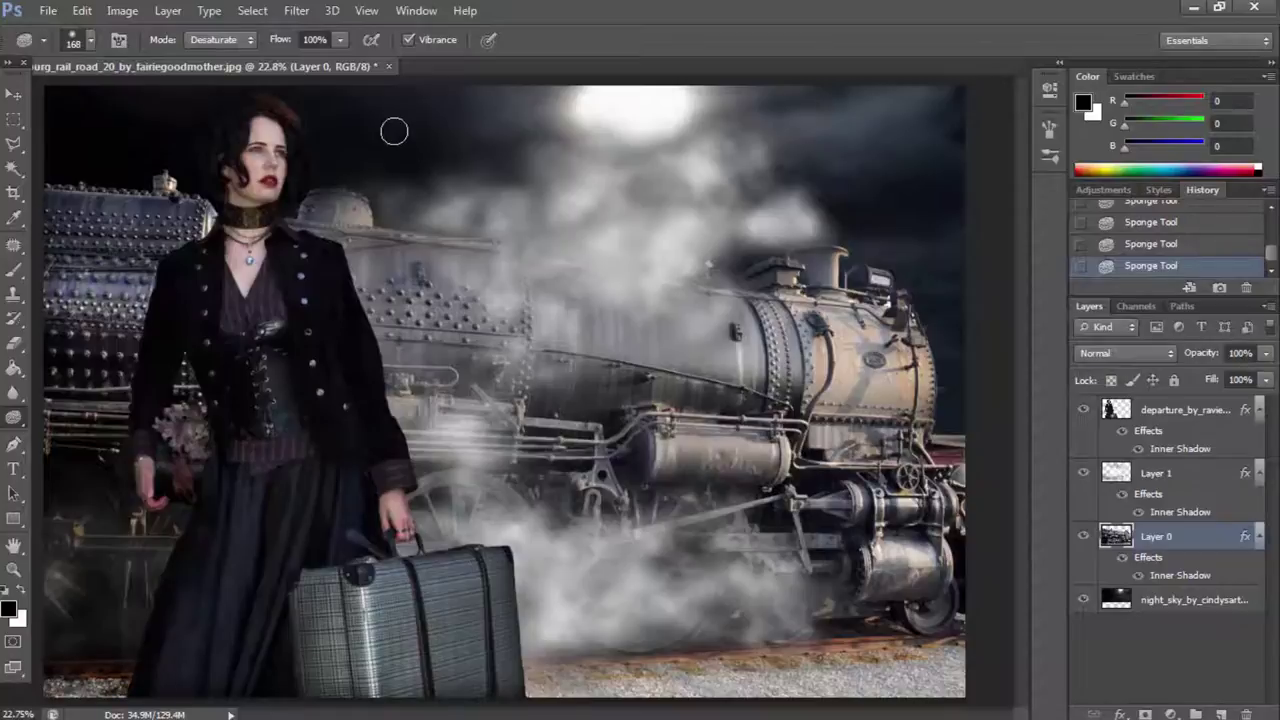
pyautogui.click(1180, 410)
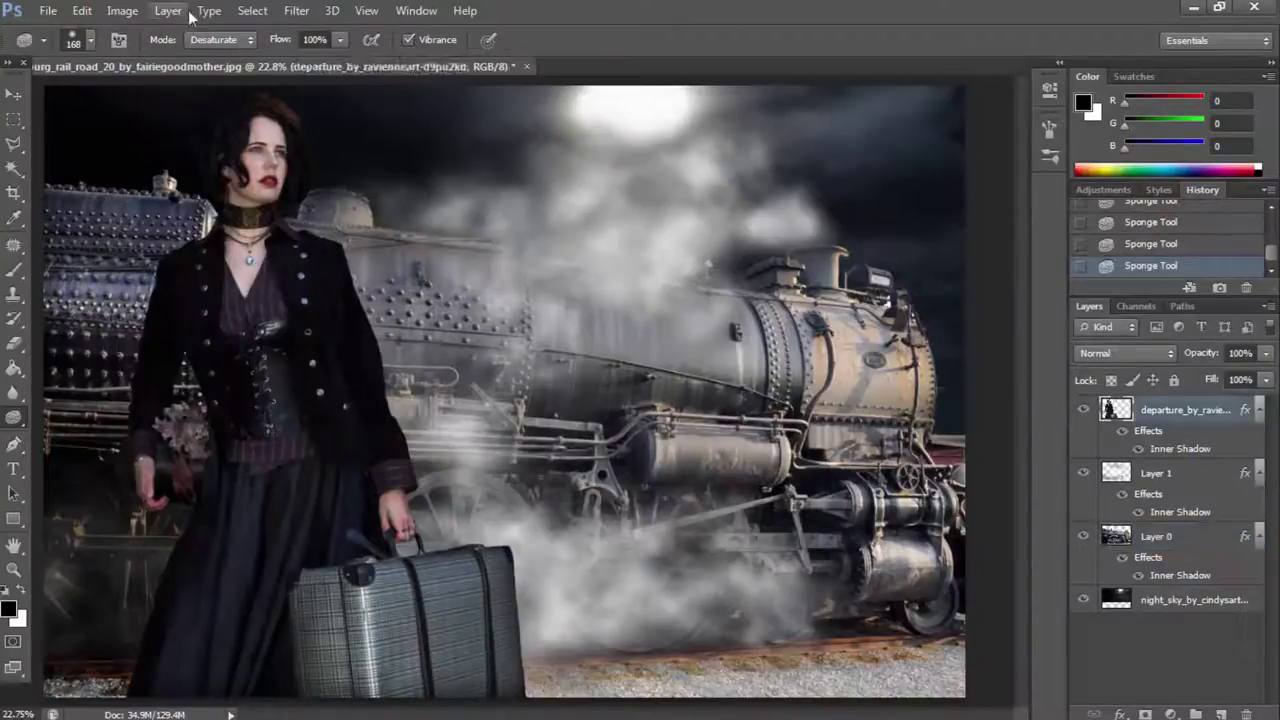
pyautogui.click(296, 10)
# Rerun Eye Candy 7 Shadow with a 40.02 centre offset distance as a new layer.
pyautogui.click(565, 388)
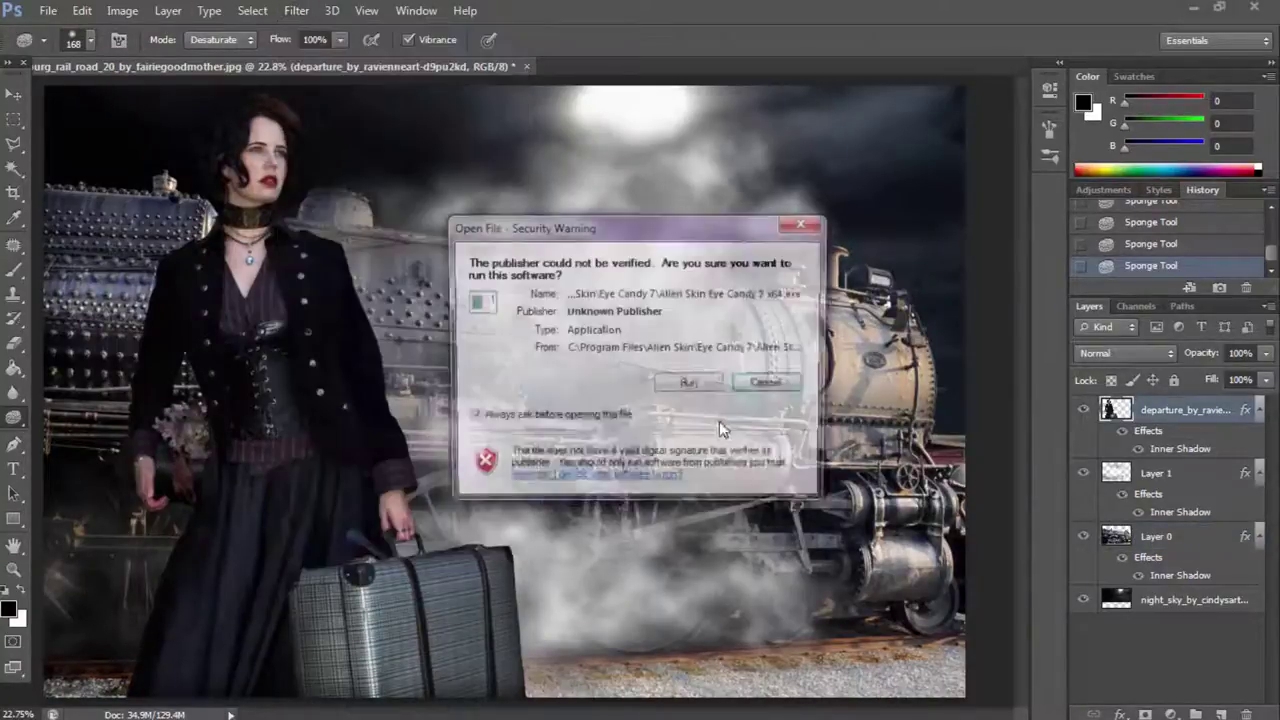
pyautogui.press('Return')
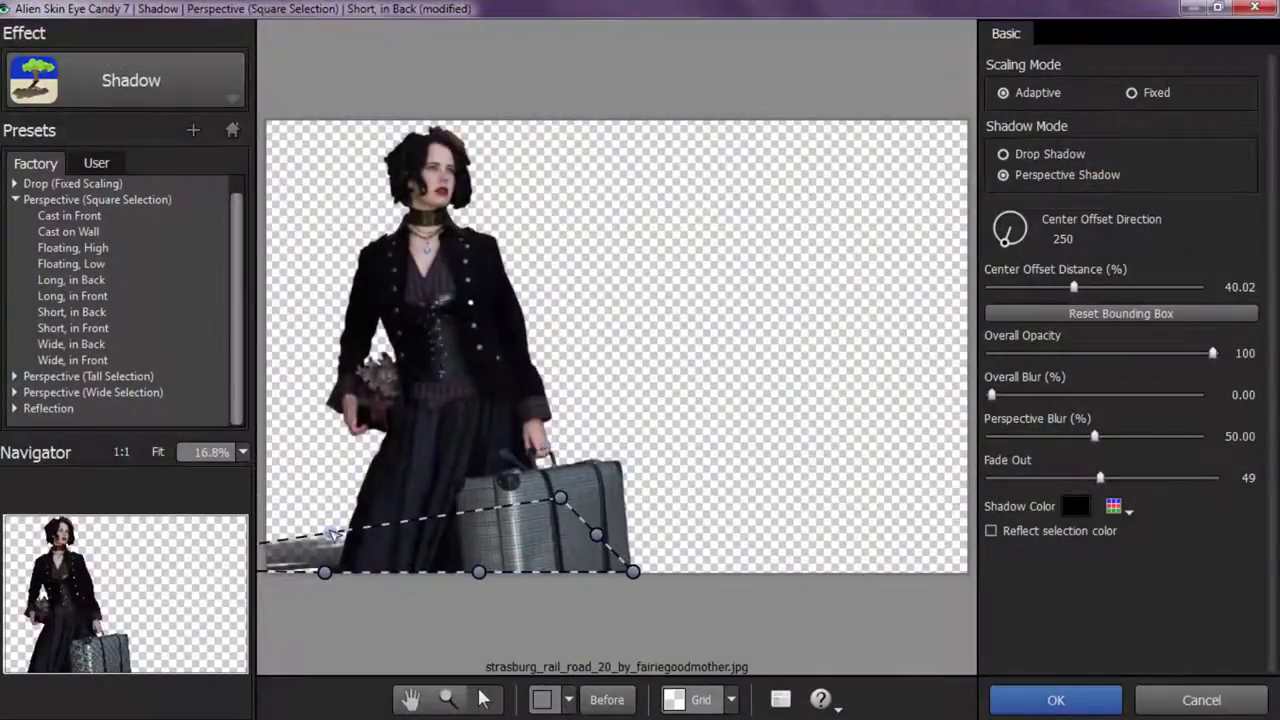
pyautogui.click(1055, 700)
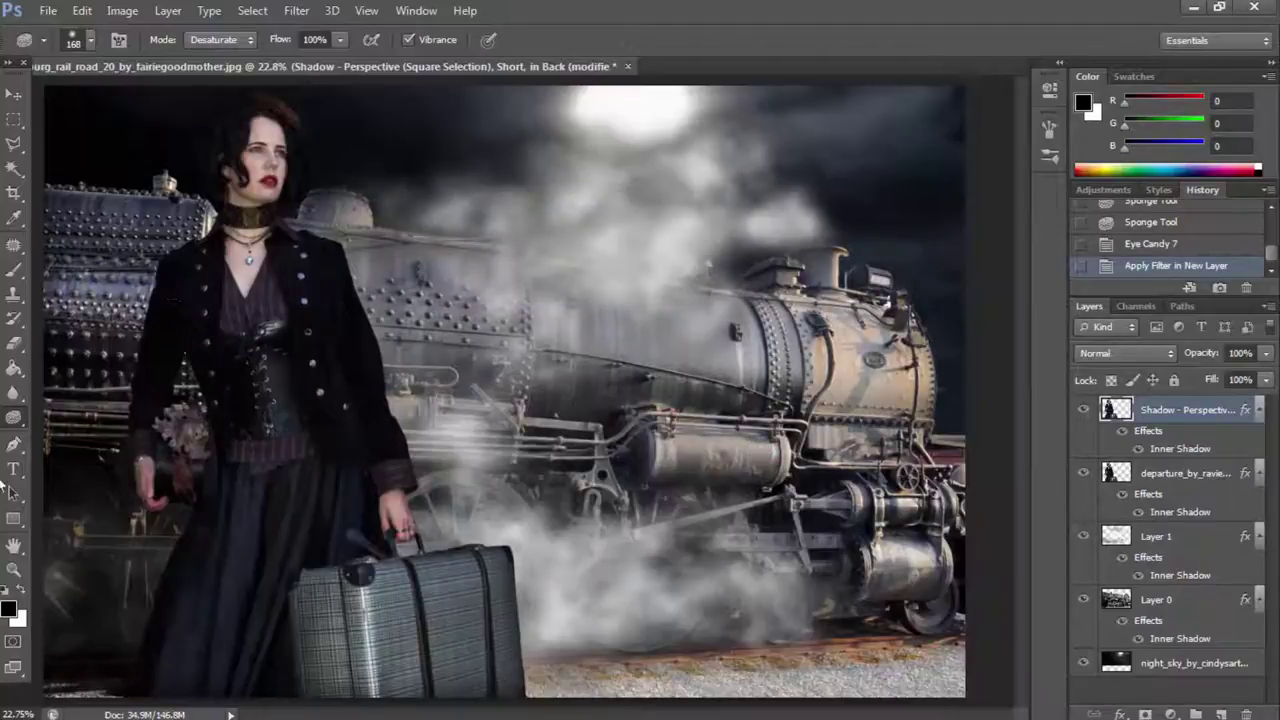
# Flatten the image to one Background layer and zoom in on the woman's face.
pyautogui.click(168, 10)
pyautogui.click(215, 625)
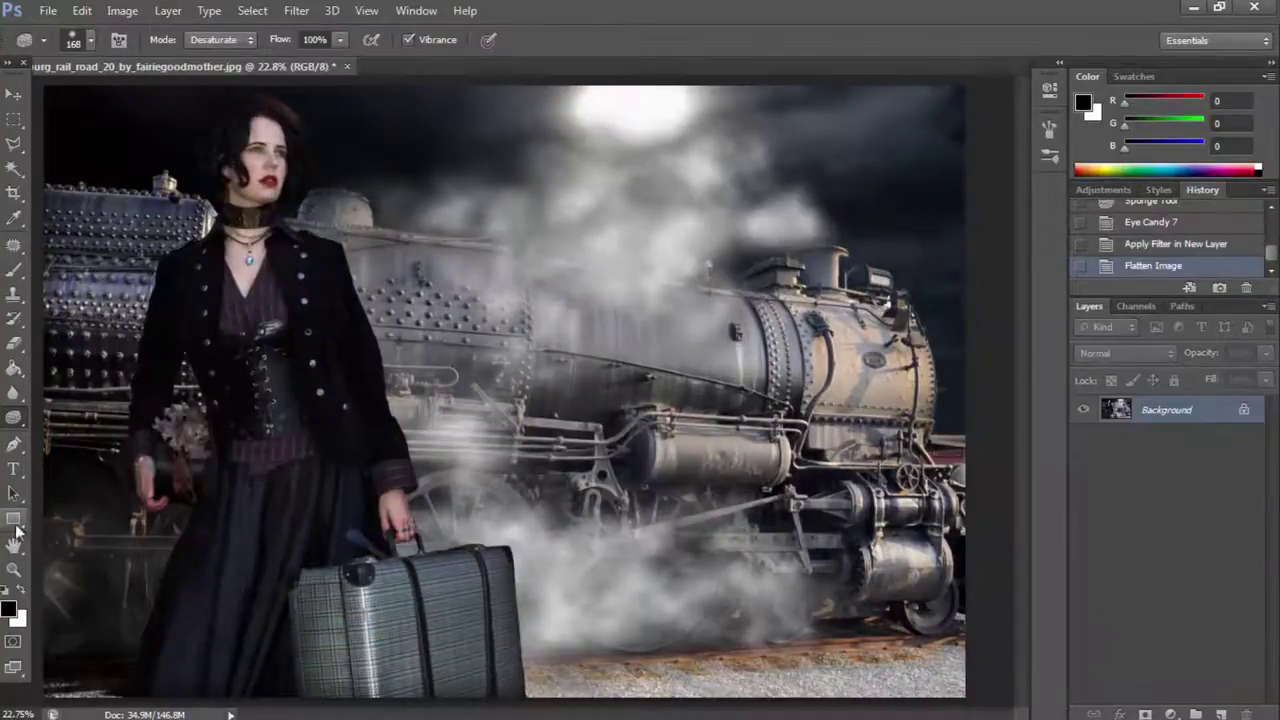
pyautogui.click(14, 569)
pyautogui.moveTo(258, 178); pyautogui.dragTo(156, 330)
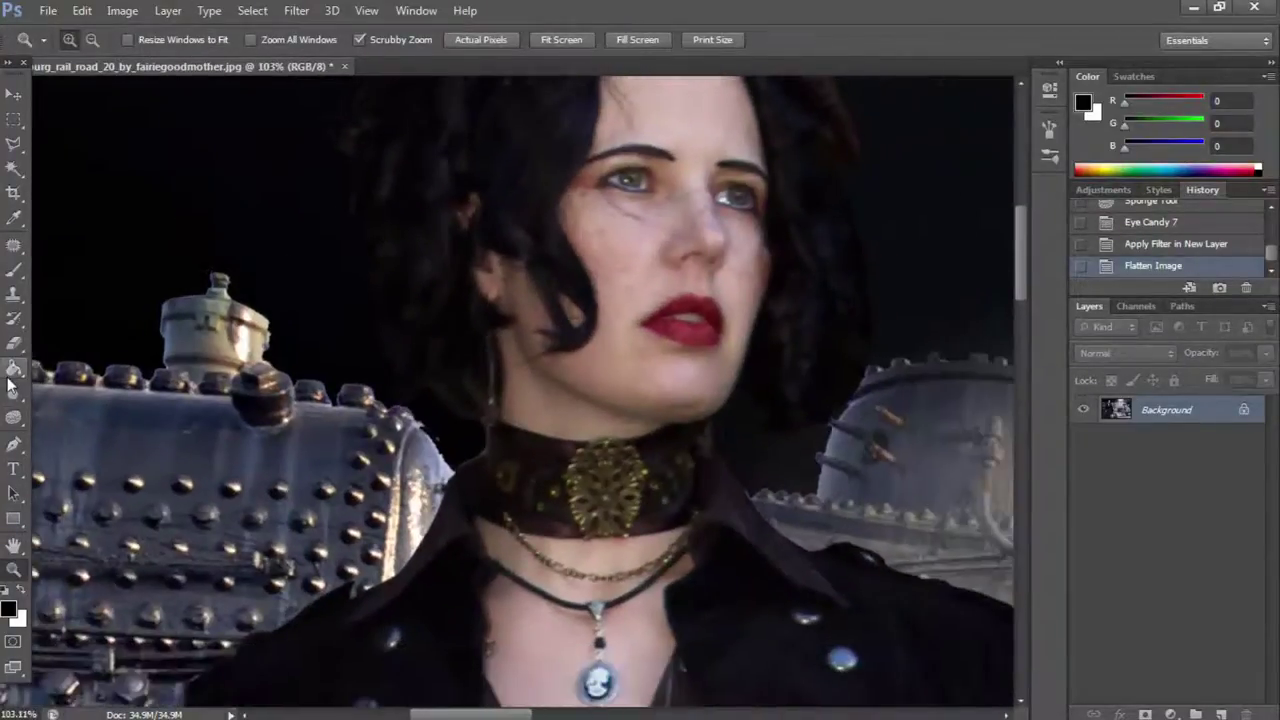
# Blur the boiler's top edge and the top of the hair with a size-47 Darken blur brush.
pyautogui.click(14, 392)
pyautogui.rightClick(420, 330)
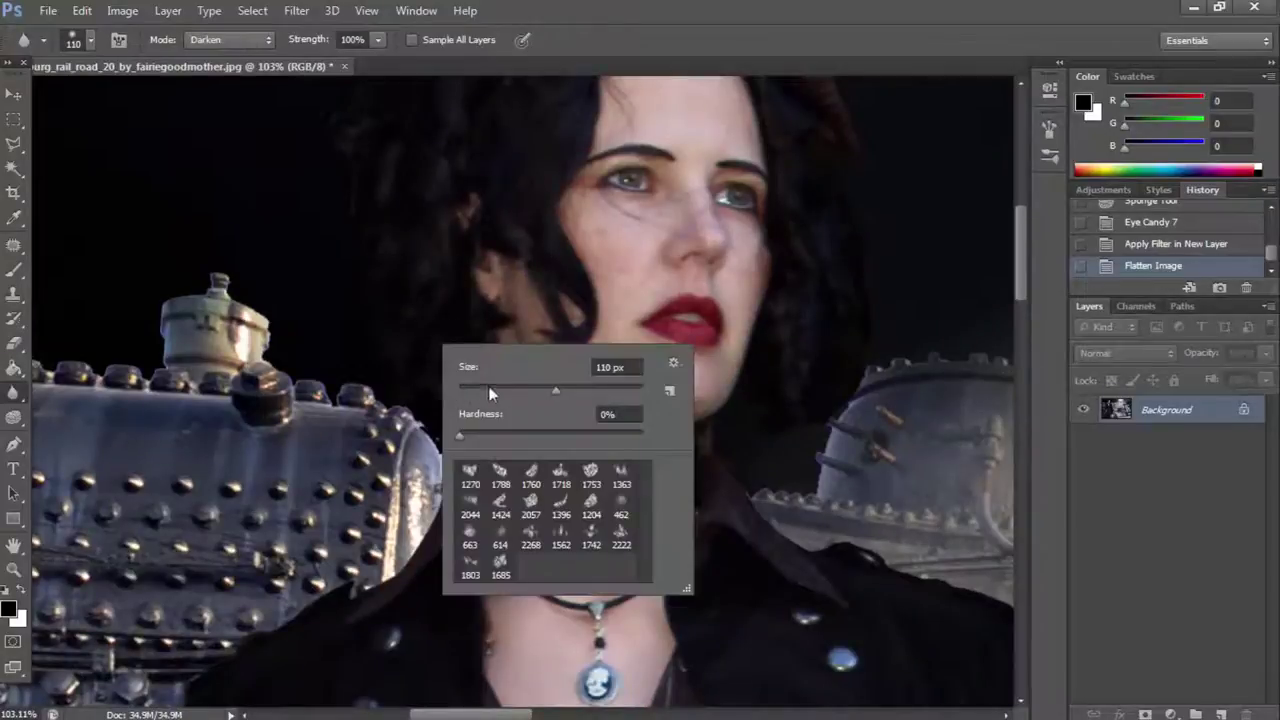
pyautogui.moveTo(491, 391); pyautogui.dragTo(420, 405)
pyautogui.press('Return')
pyautogui.moveTo(459, 465); pyautogui.dragTo(275, 333)
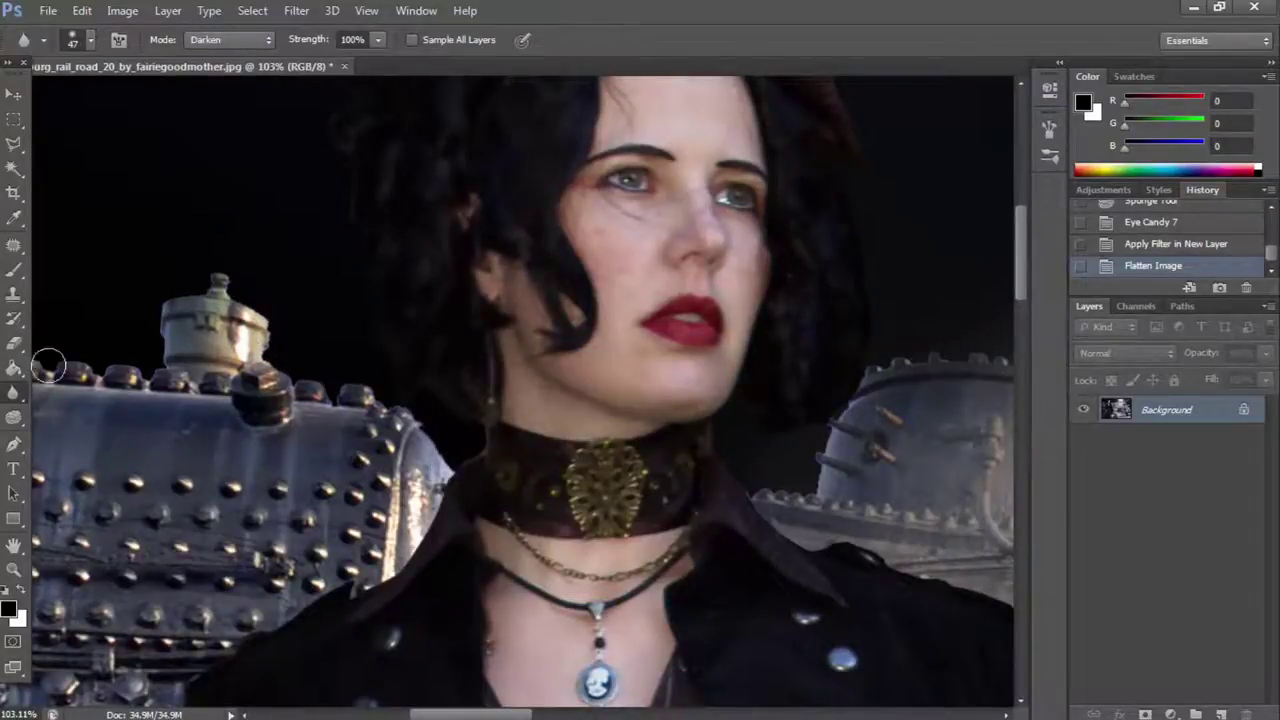
pyautogui.moveTo(275, 333); pyautogui.dragTo(45, 370)
pyautogui.moveTo(374, 306); pyautogui.dragTo(372, 273)
pyautogui.scroll(1, 365, 250)
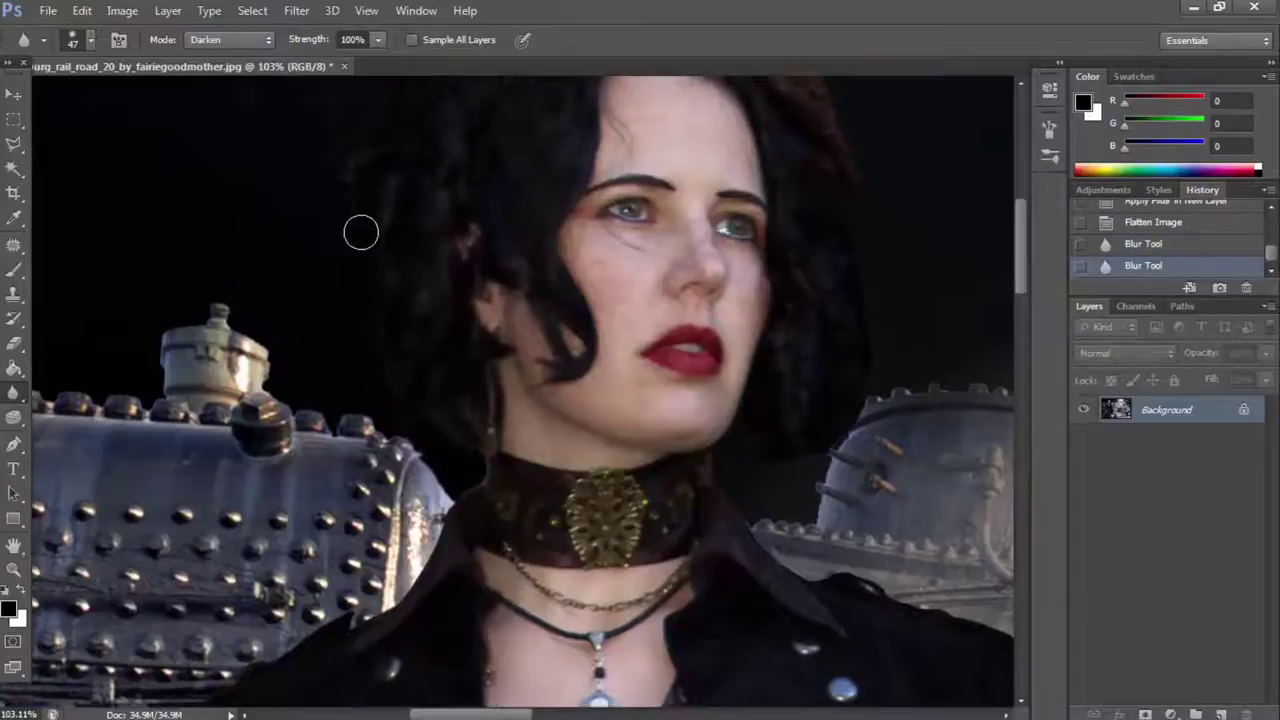
pyautogui.scroll(4, 340, 260)
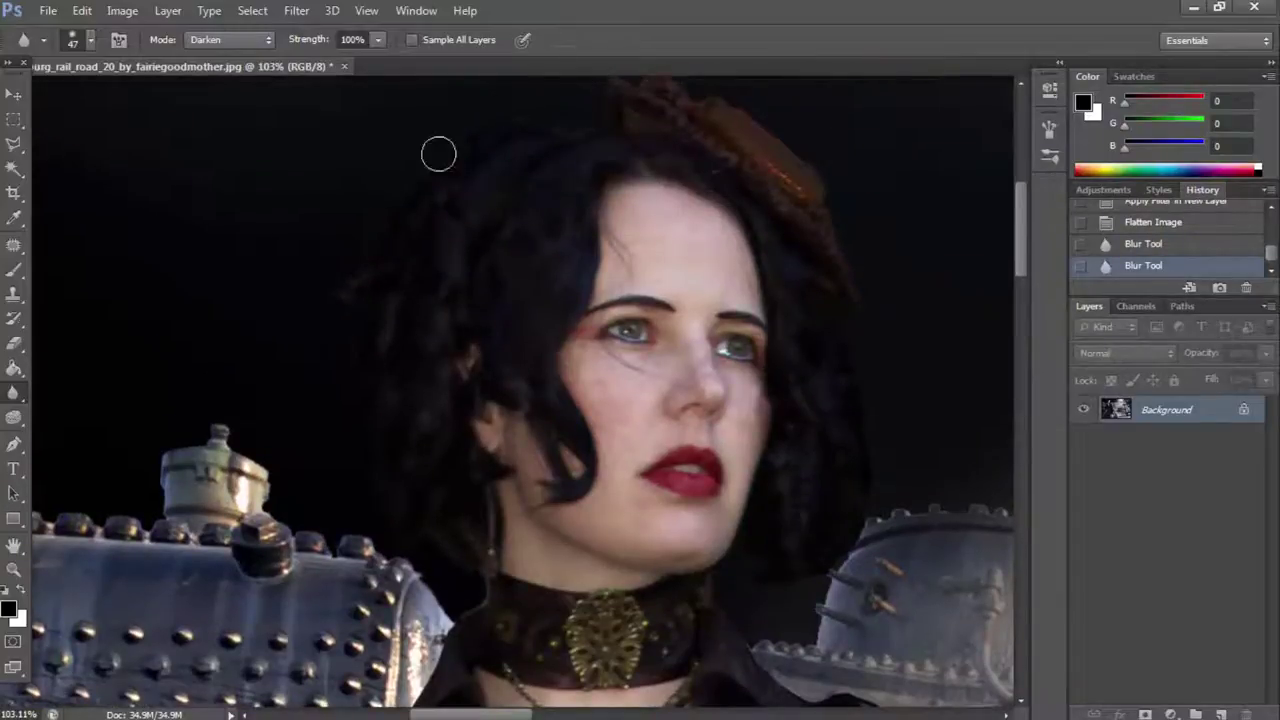
pyautogui.moveTo(577, 128); pyautogui.dragTo(569, 138)
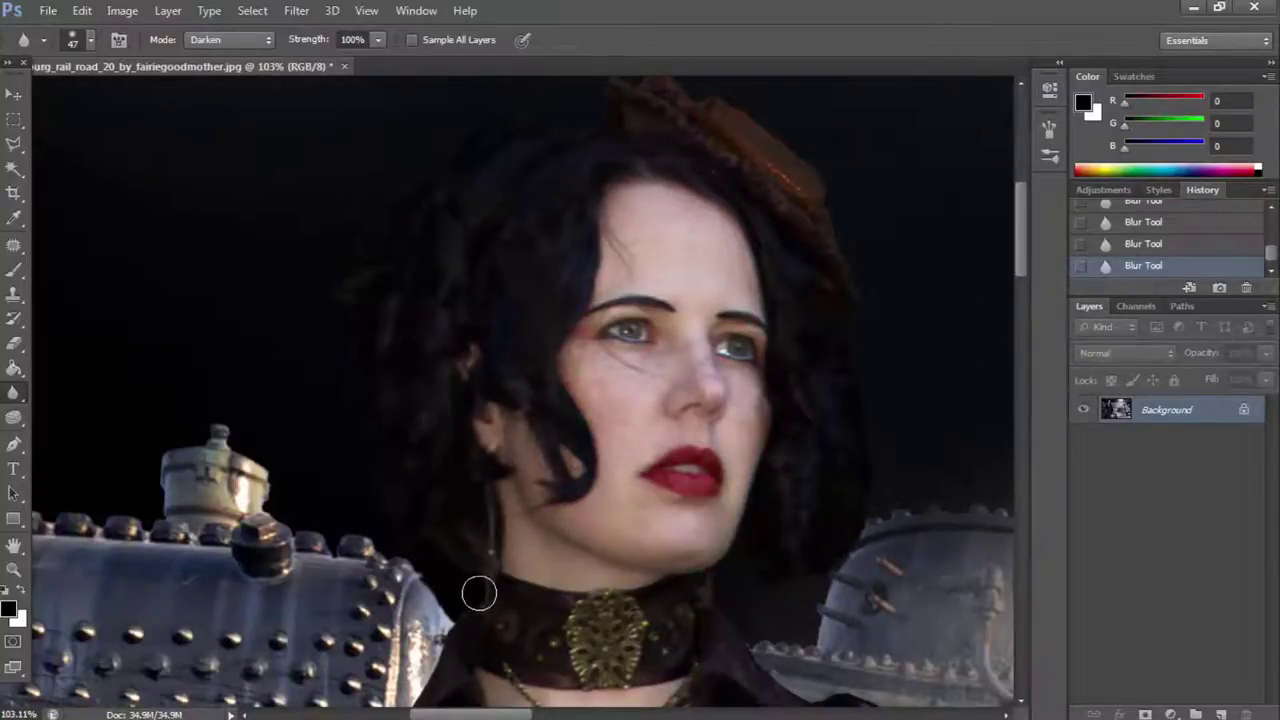
# Enlarge the blur brush to 119 and soften the steam along the locomotive's side.
pyautogui.moveTo(504, 714); pyautogui.dragTo(432, 714)
pyautogui.rightClick(429, 472)
pyautogui.write('119')
pyautogui.press('Return')
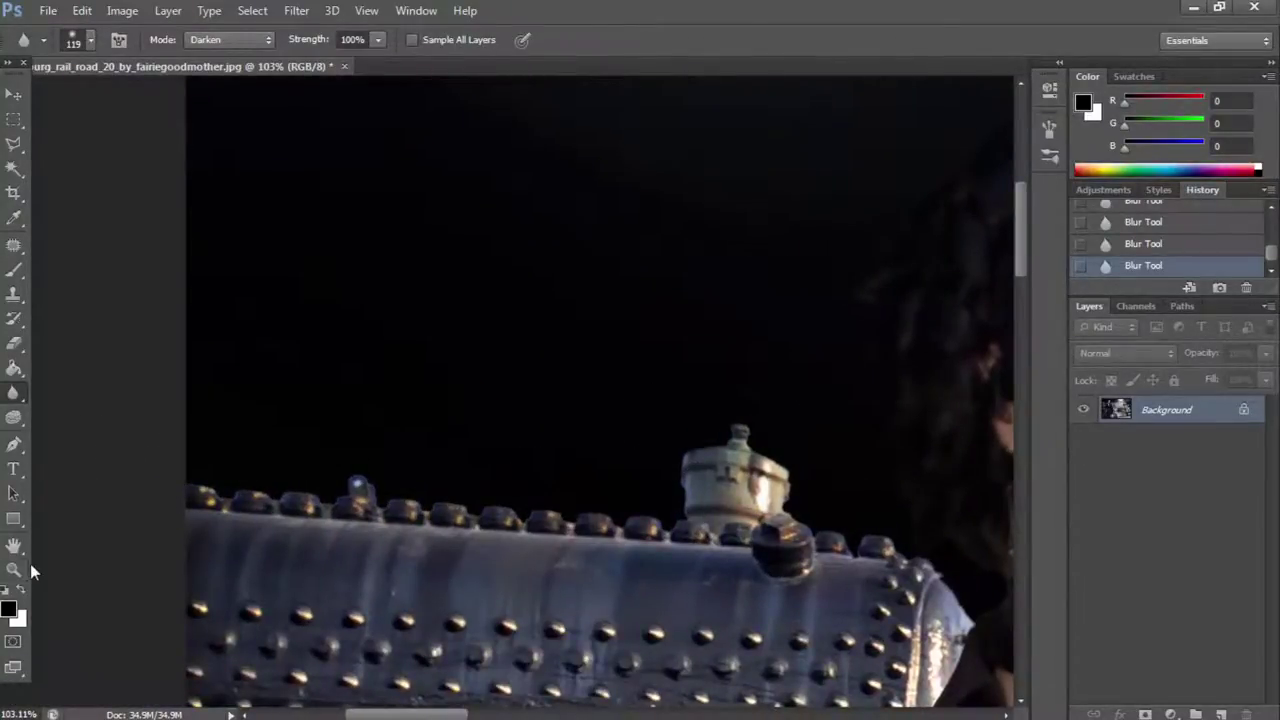
pyautogui.click(13, 569)
pyautogui.rightClick(437, 466)
pyautogui.click(466, 484)
pyautogui.click(480, 327)
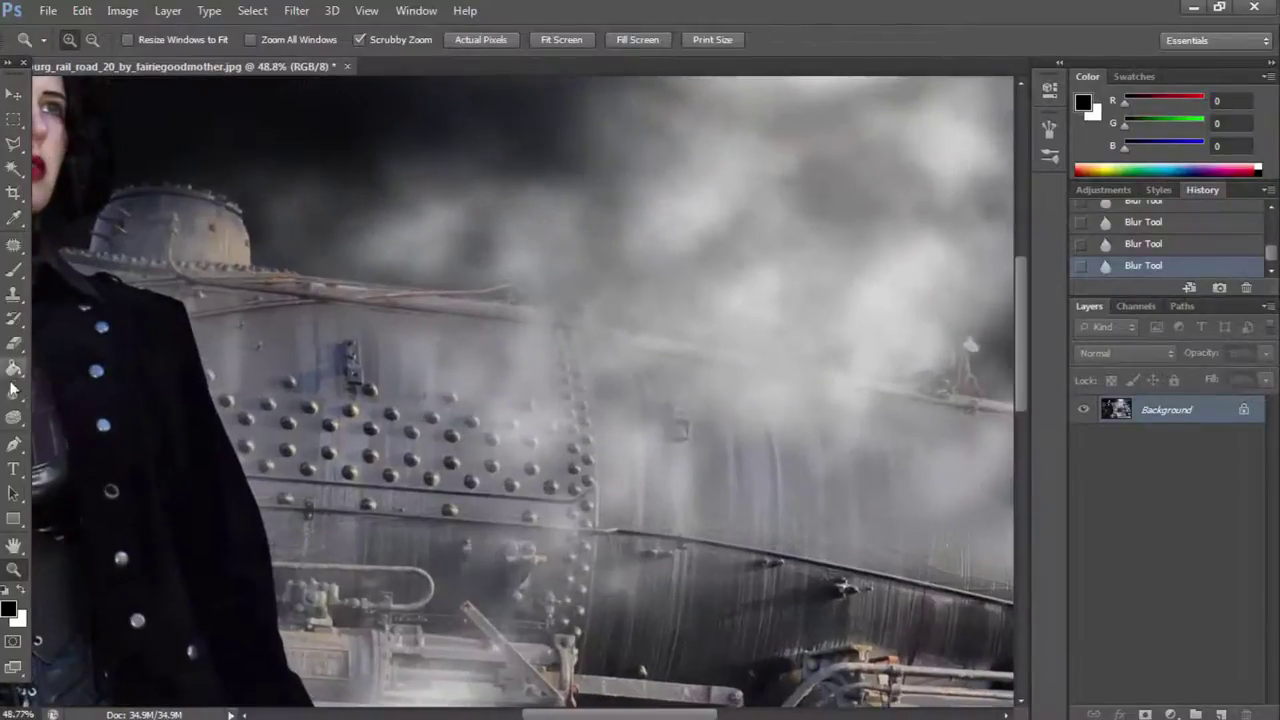
pyautogui.click(14, 393)
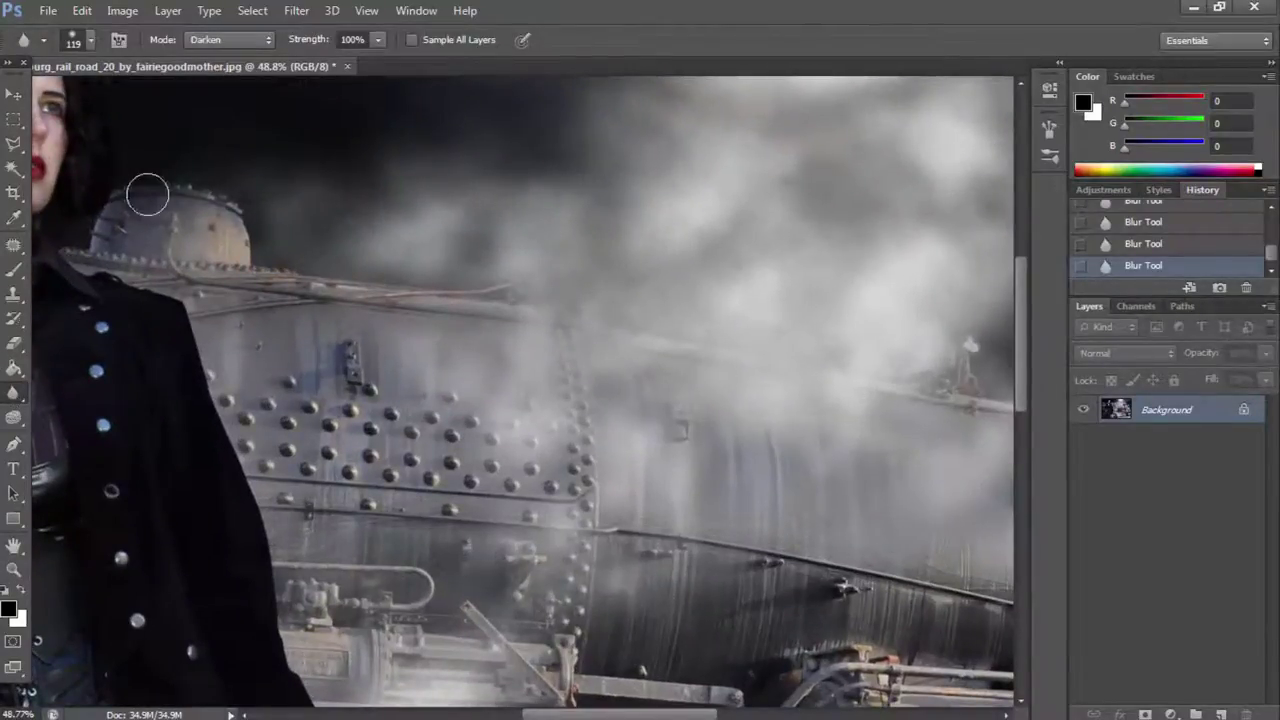
pyautogui.moveTo(862, 369); pyautogui.dragTo(852, 375)
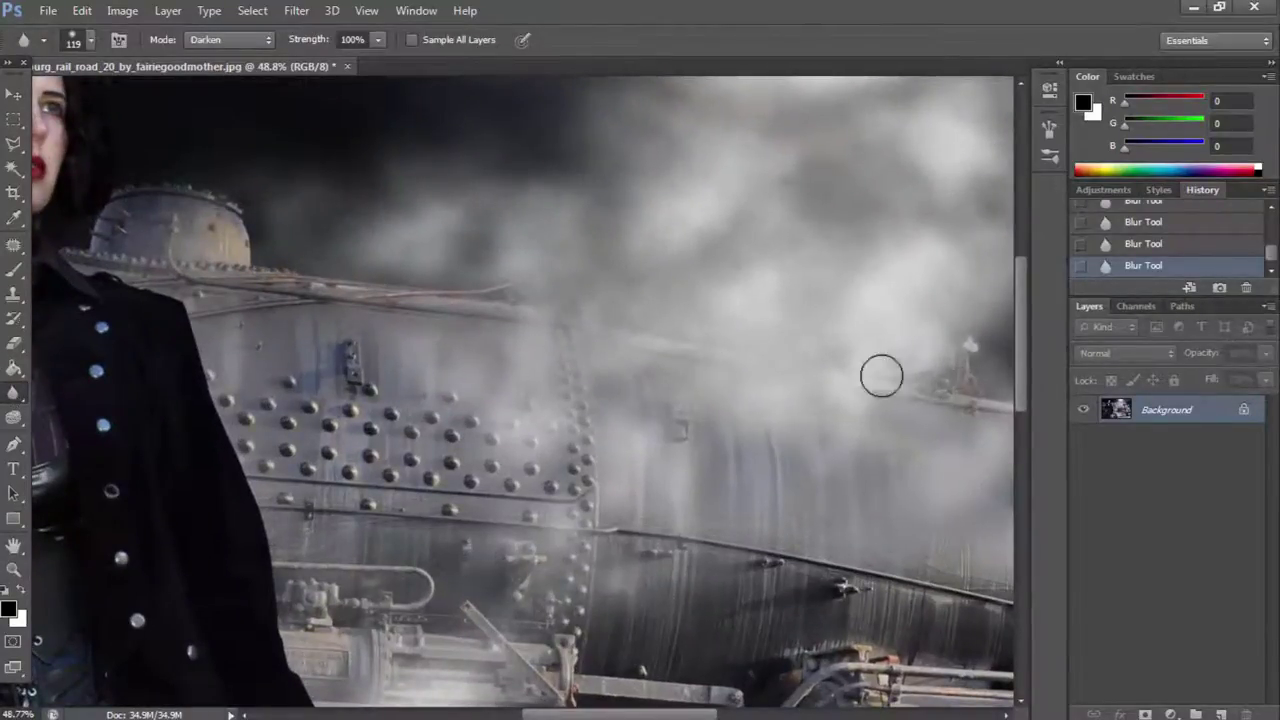
pyautogui.hscroll(5, 500, 600)
pyautogui.hscroll(3, 600, 450)
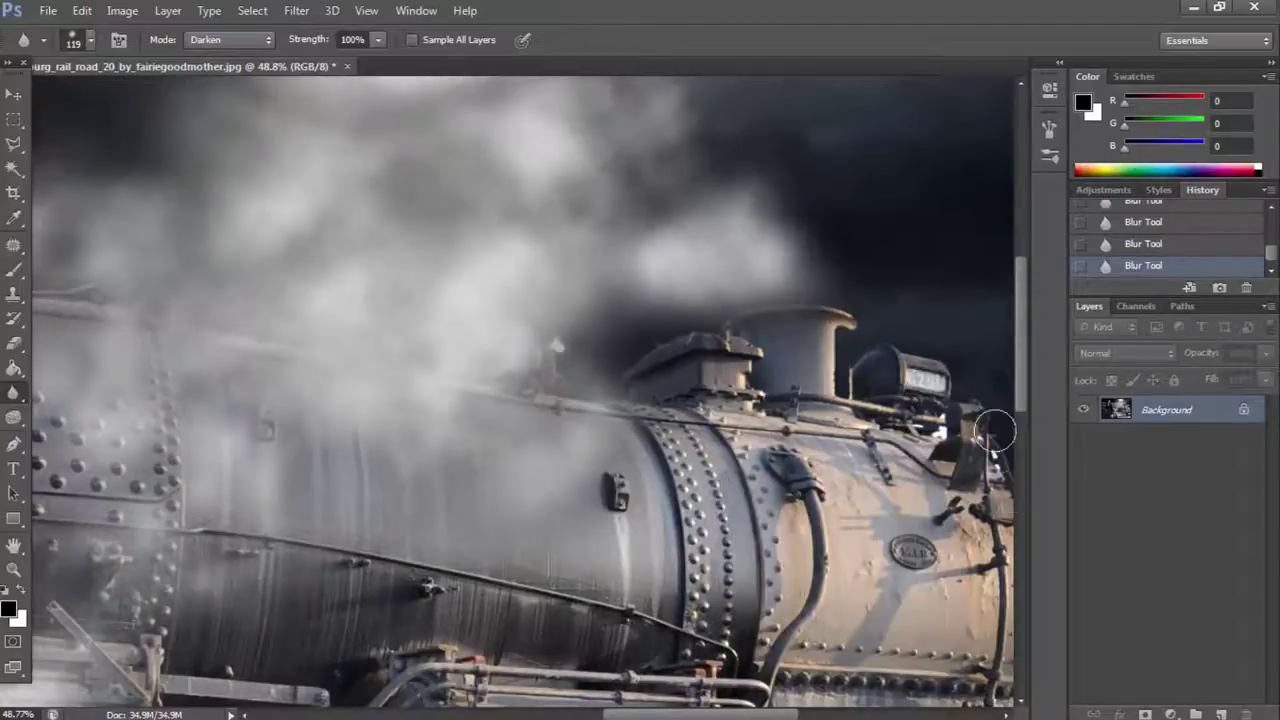
pyautogui.hscroll(3, 750, 698)
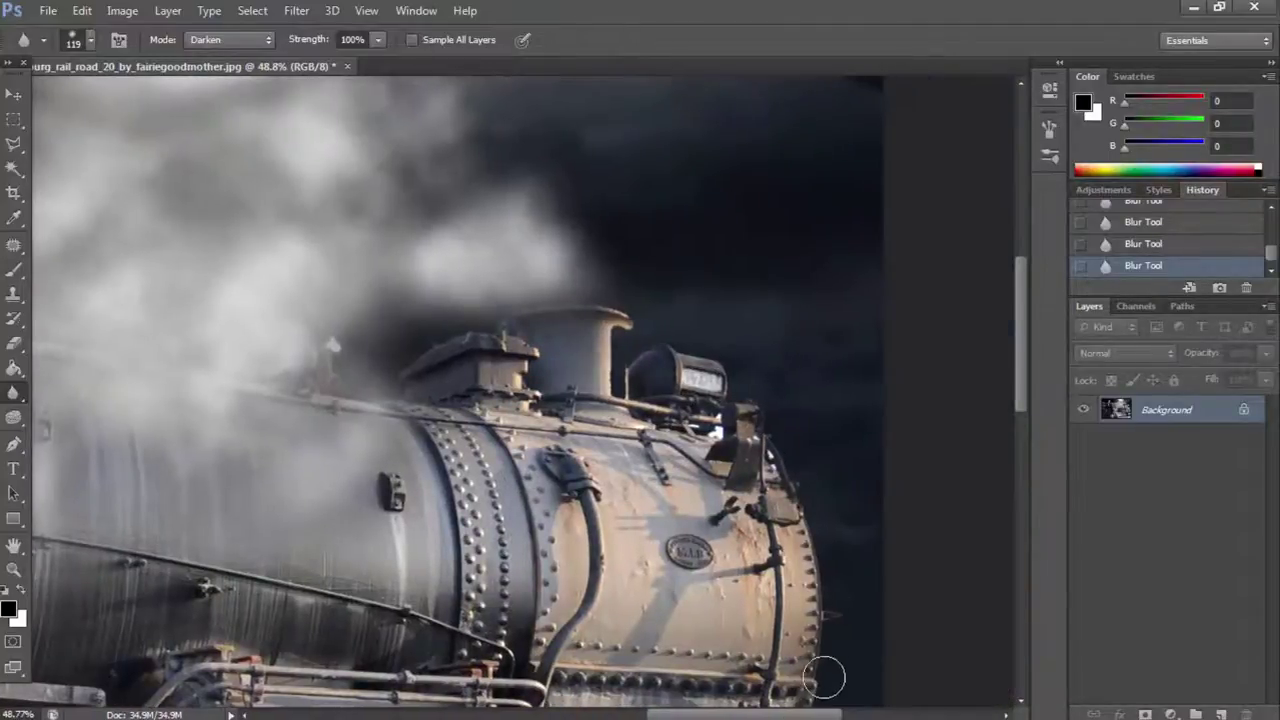
pyautogui.scroll(-3, 810, 678)
pyautogui.scroll(-1, 850, 590)
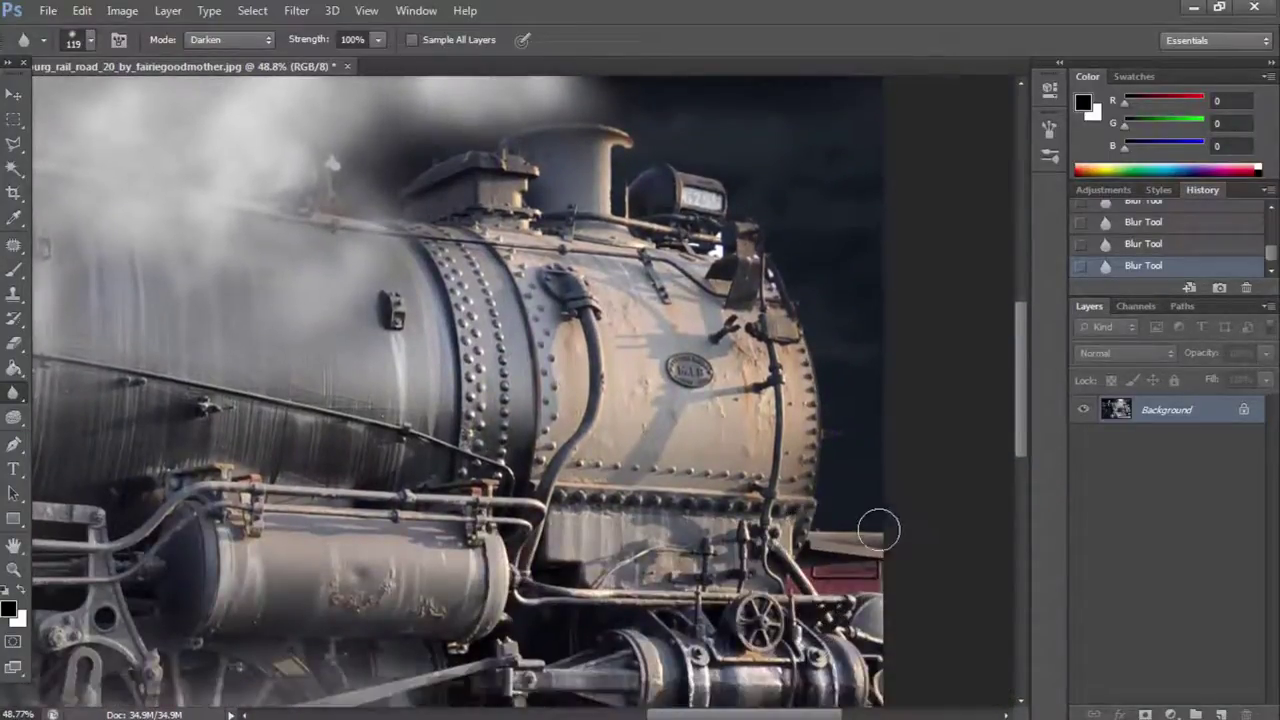
pyautogui.click(13, 569)
# Zoom in and out to inspect the woman's suitcase, hand, flower and face.
pyautogui.hotkey('ctrl', '0')
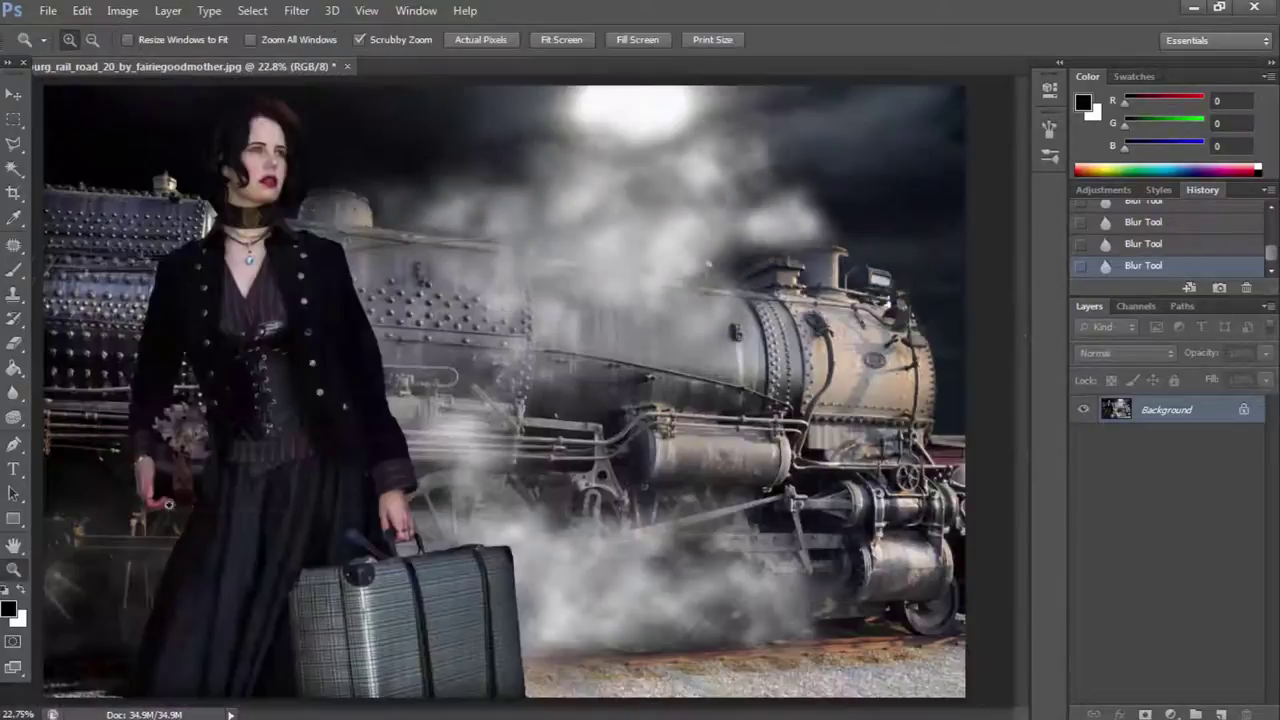
pyautogui.moveTo(111, 675); pyautogui.dragTo(142, 680)
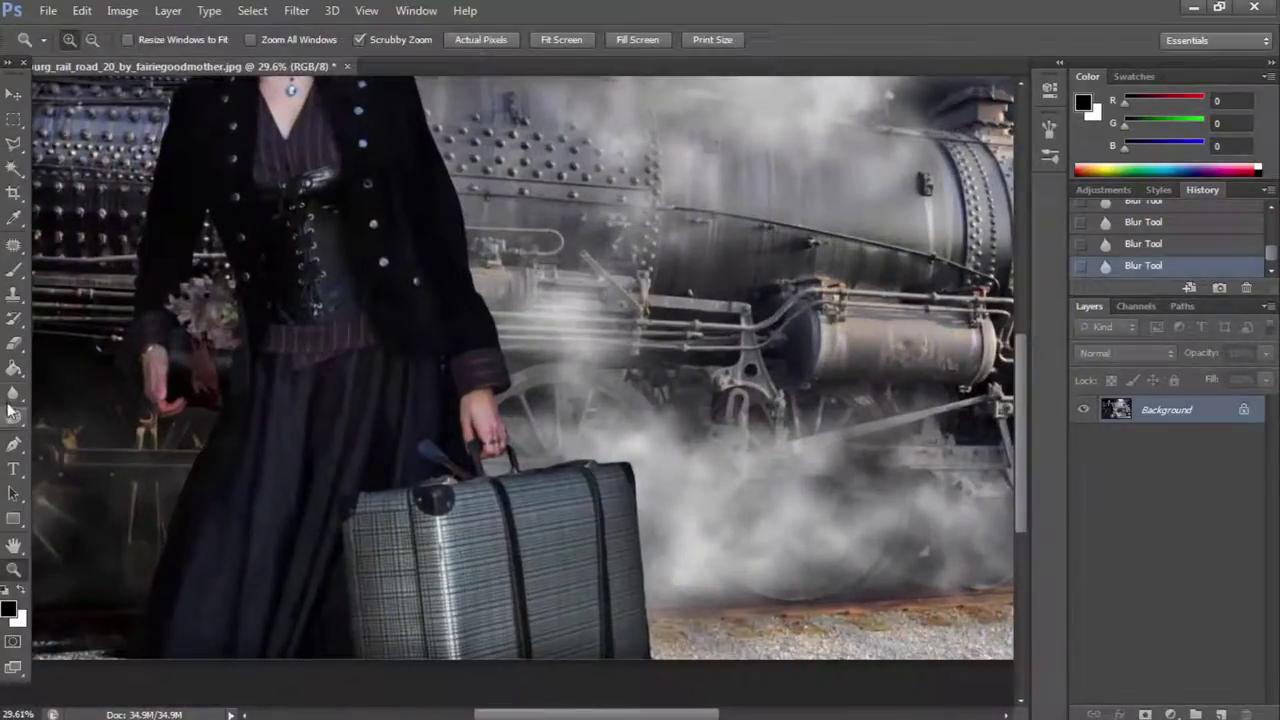
pyautogui.click(13, 395)
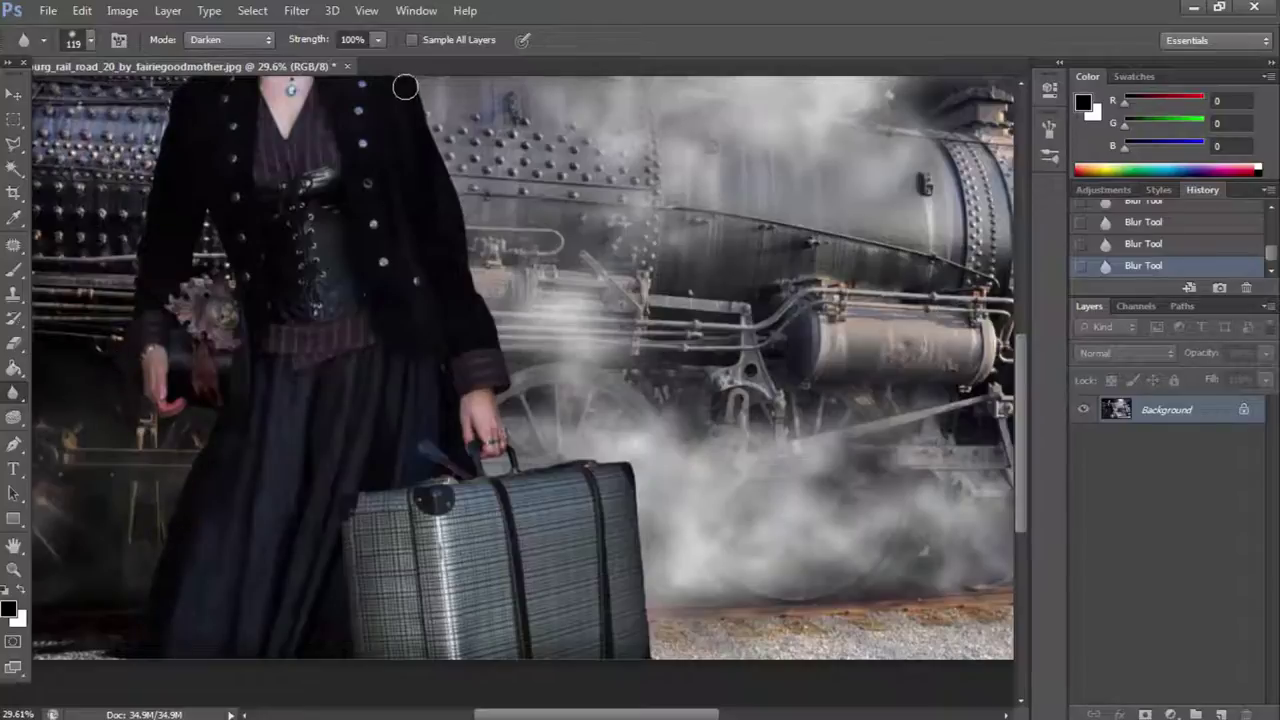
pyautogui.press('z')
pyautogui.keyDown('alt'); pyautogui.click(325, 442); pyautogui.keyUp('alt')
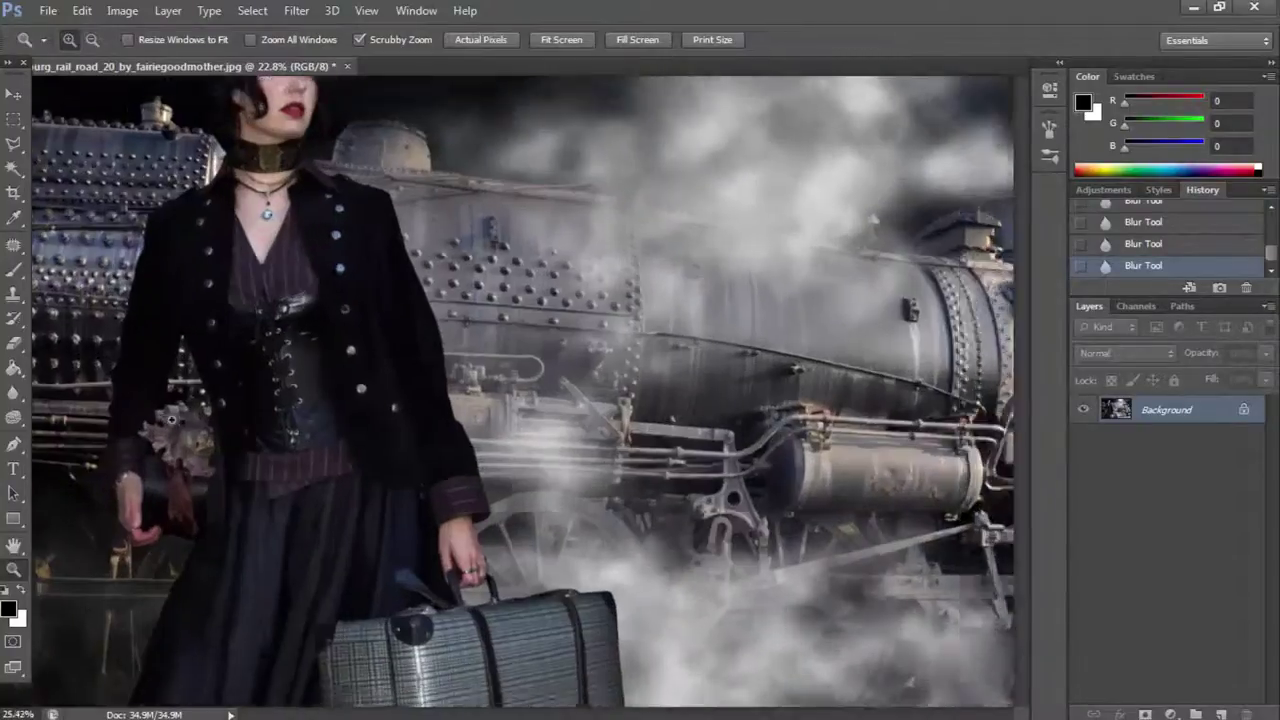
pyautogui.moveTo(150, 408); pyautogui.dragTo(200, 410)
pyautogui.rightClick(194, 343)
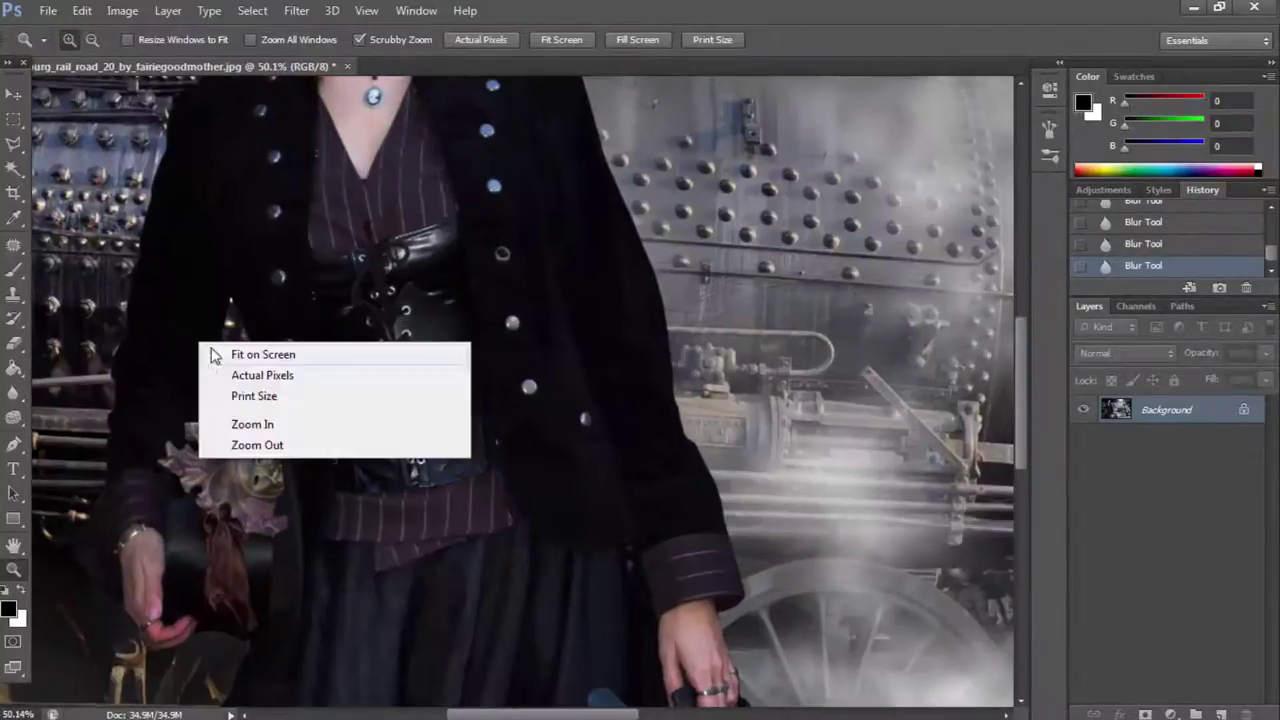
pyautogui.click(243, 354)
pyautogui.moveTo(250, 188); pyautogui.dragTo(268, 188)
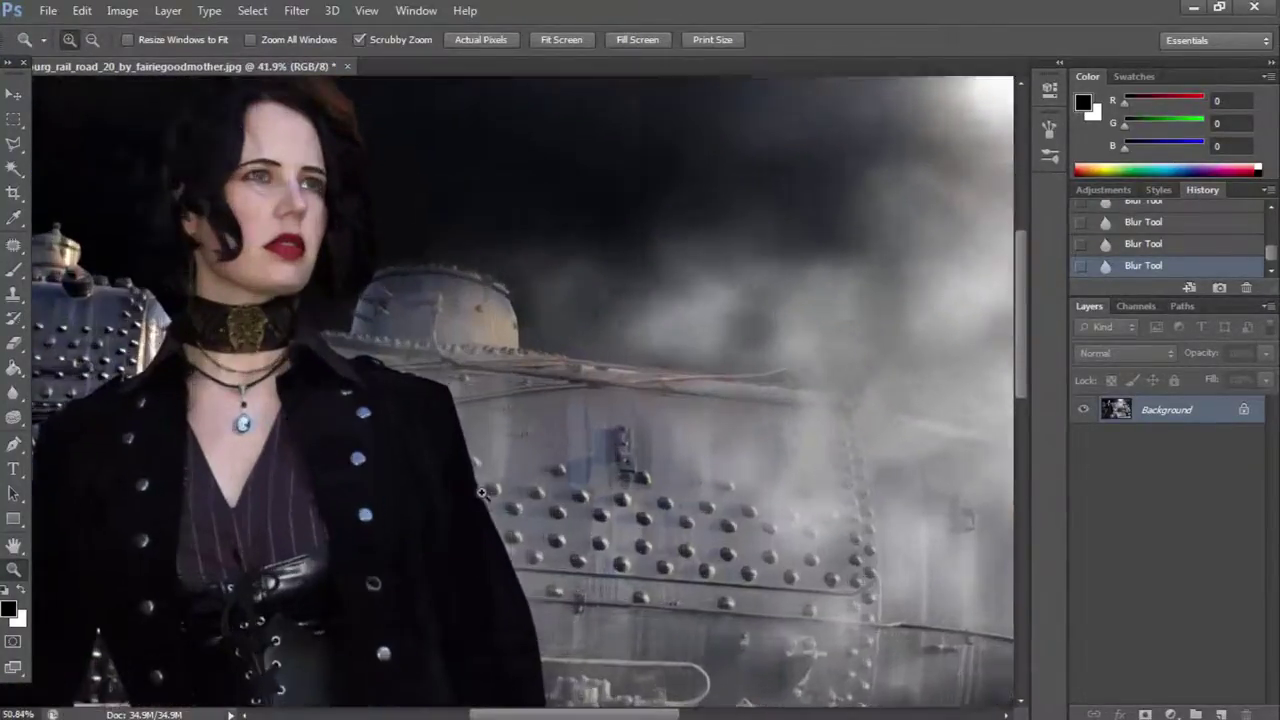
pyautogui.rightClick(443, 457)
pyautogui.click(490, 464)
pyautogui.moveTo(363, 260); pyautogui.dragTo(380, 260)
# Enlarge the blur brush to 178.
pyautogui.press('r')
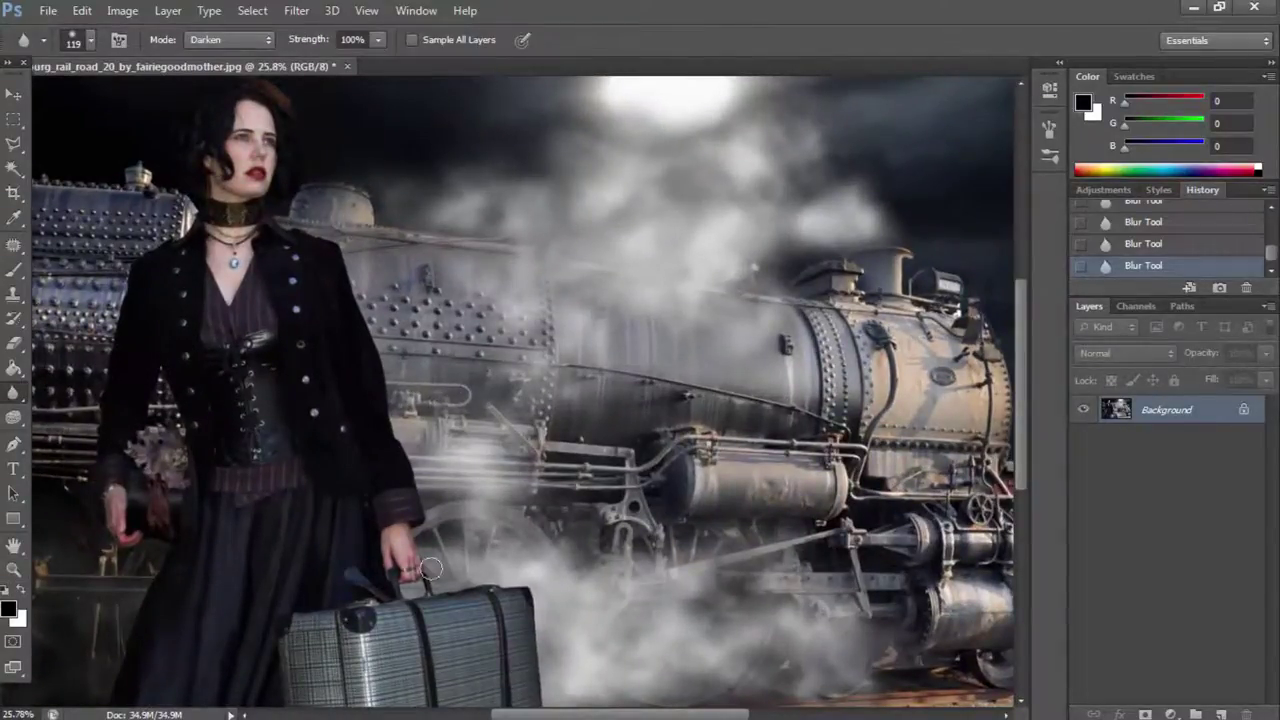
pyautogui.scroll(-2, 537, 668)
pyautogui.scroll(-2, 533, 550)
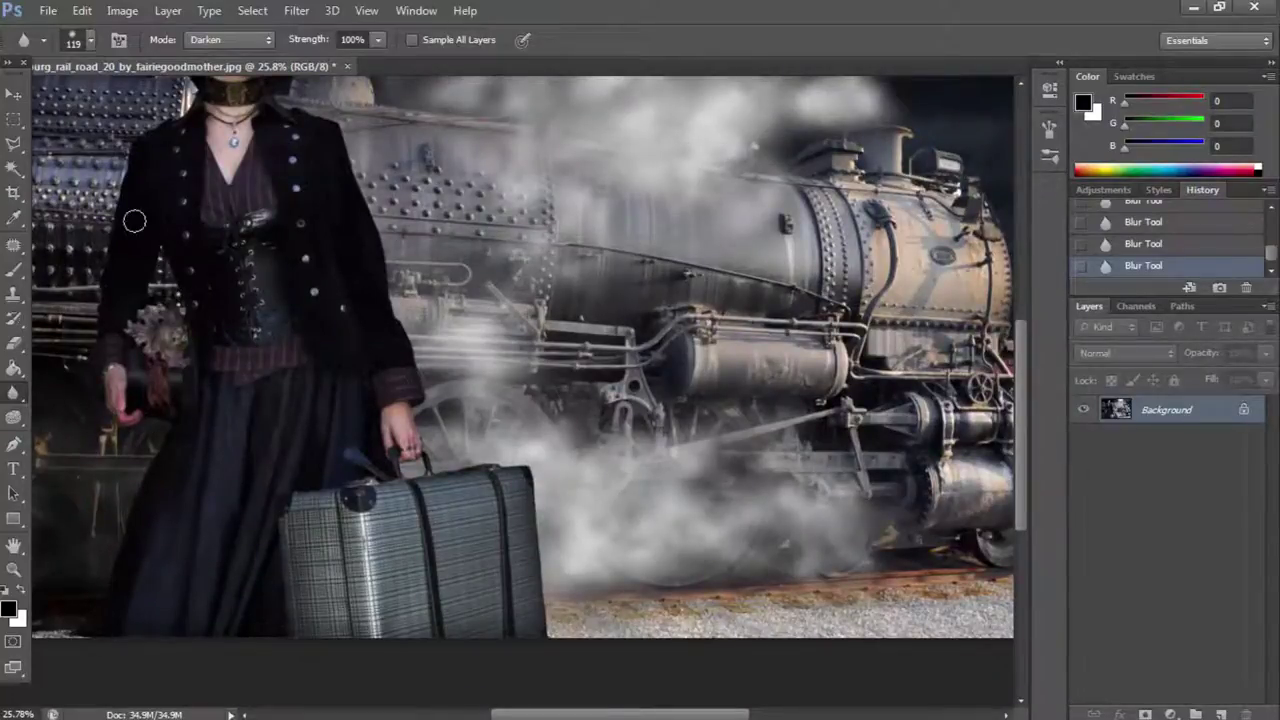
pyautogui.rightClick(159, 355)
pyautogui.moveTo(286, 400); pyautogui.dragTo(300, 400)
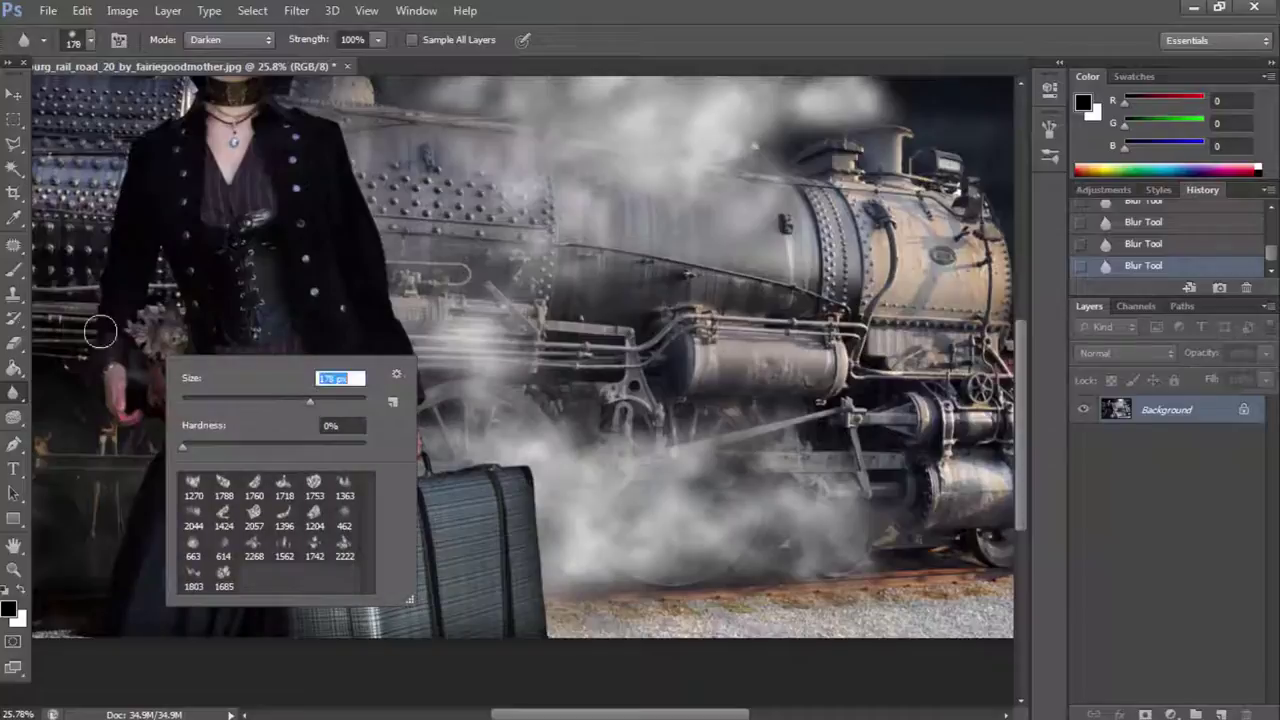
pyautogui.press('Return')
# Zoom on the woman's waist and set the blur to Lighten mode with size 57.
pyautogui.click(13, 569)
pyautogui.moveTo(230, 420)
pyautogui.mouseDown()
pyautogui.moveTo(171, 419)
pyautogui.moveTo(237, 481)
pyautogui.mouseUp()
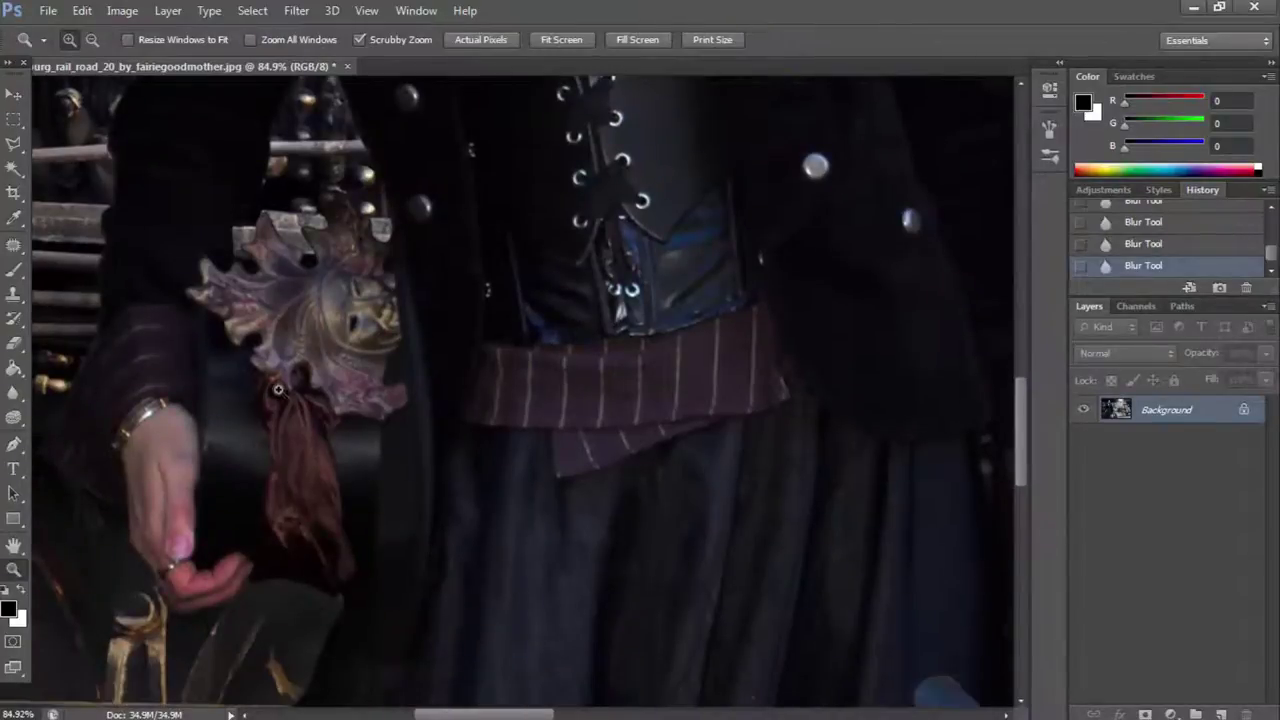
pyautogui.rightClick(279, 389)
pyautogui.click(15, 392)
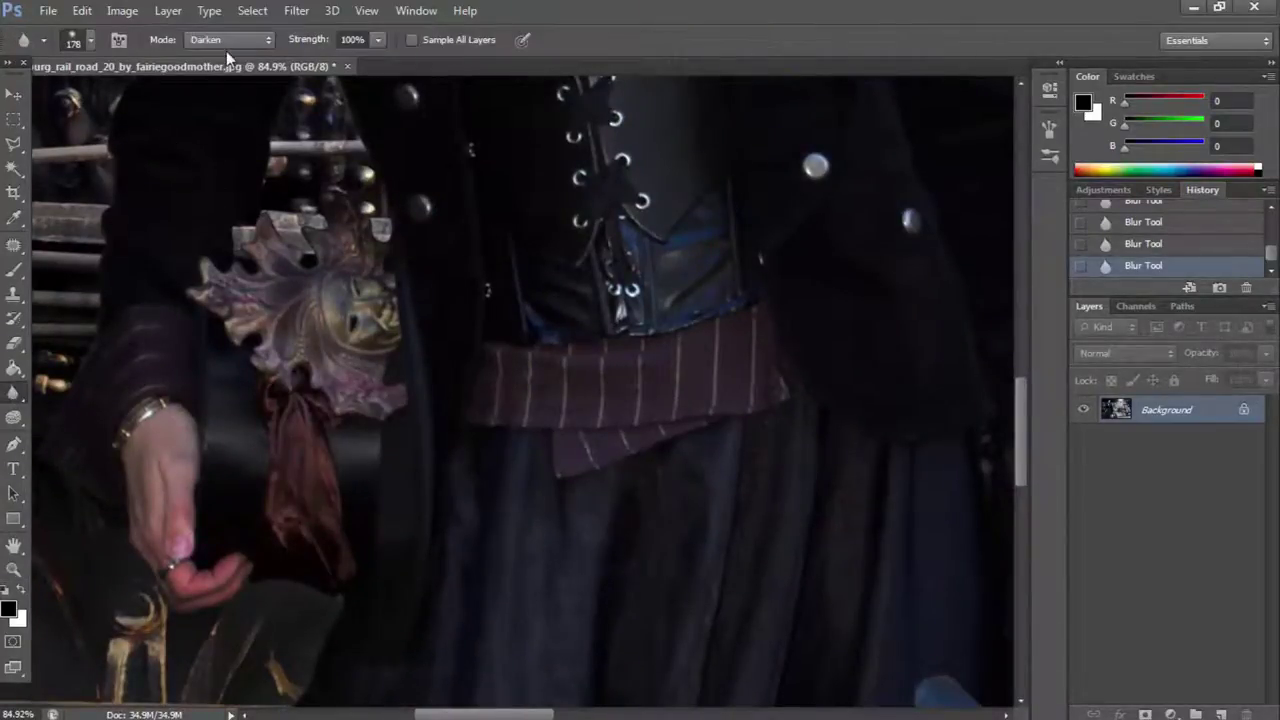
pyautogui.click(228, 40)
pyautogui.click(205, 103)
pyautogui.rightClick(309, 240)
pyautogui.write('57')
pyautogui.press('Return')
# Inspect the woman's face and the locomotive wheels, returning to full view.
pyautogui.click(13, 572)
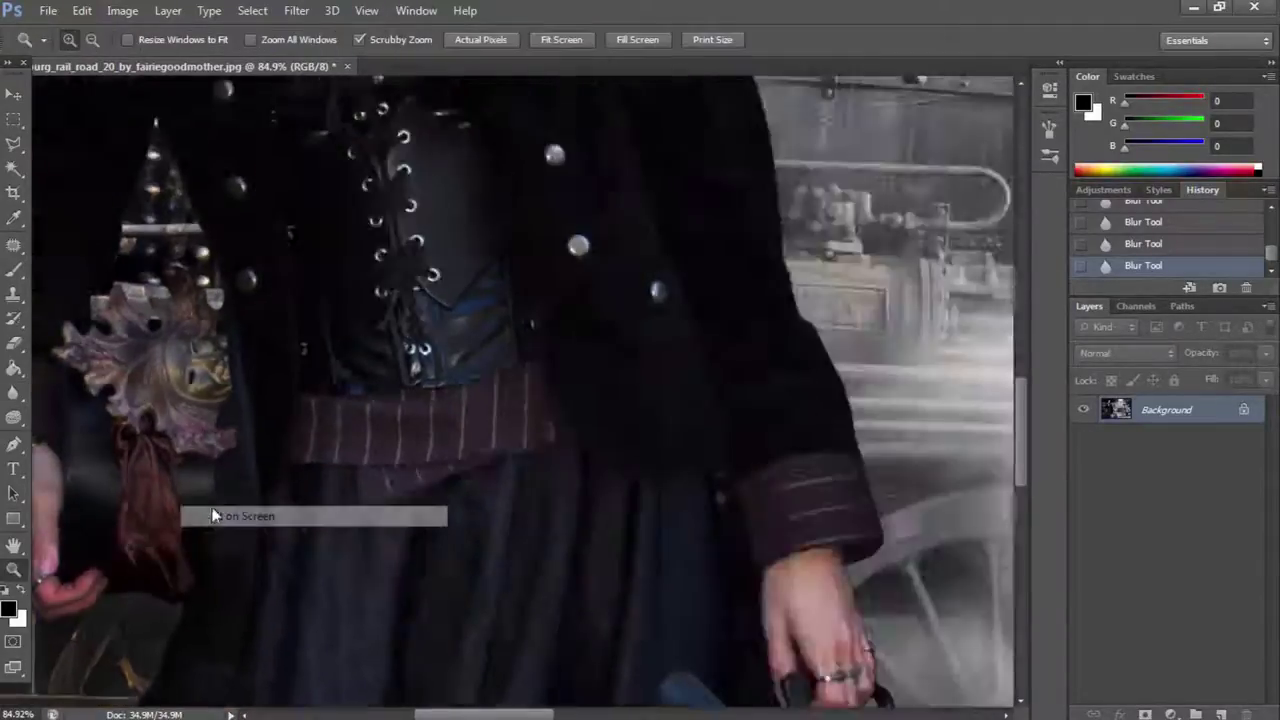
pyautogui.moveTo(260, 514); pyautogui.dragTo(214, 514)
pyautogui.moveTo(271, 207); pyautogui.dragTo(312, 207)
pyautogui.rightClick(312, 207)
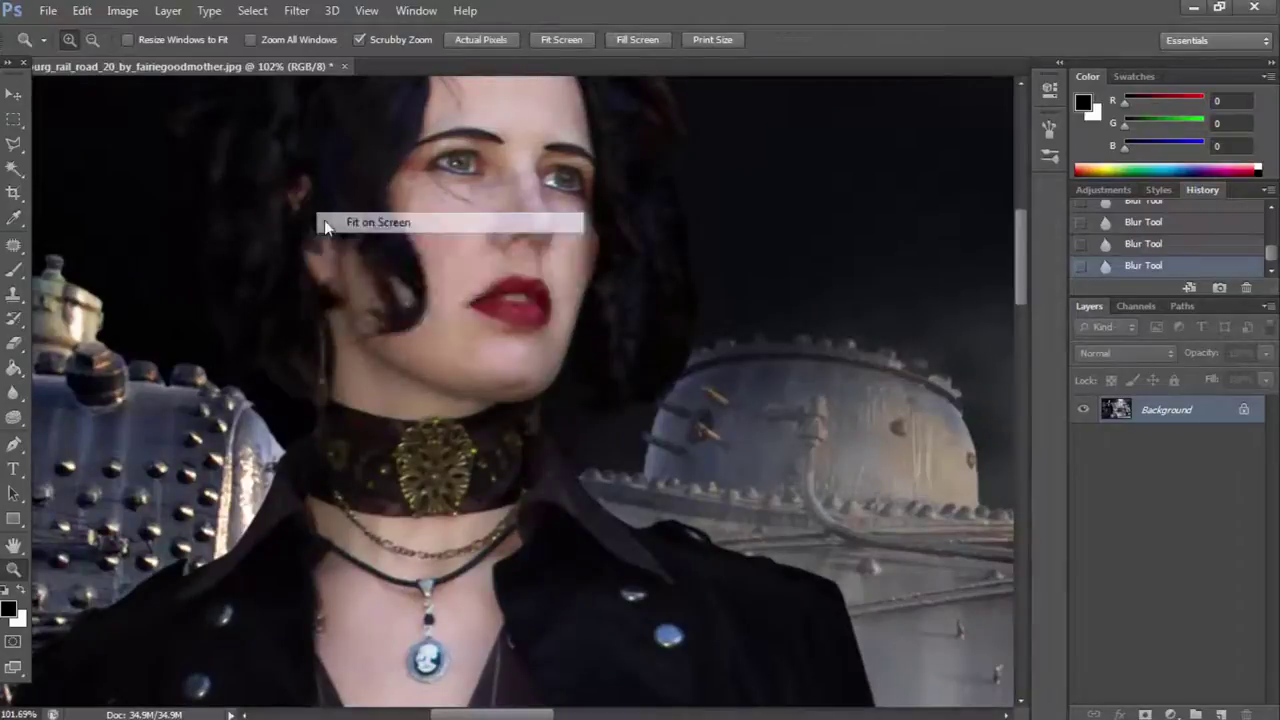
pyautogui.click(324, 220)
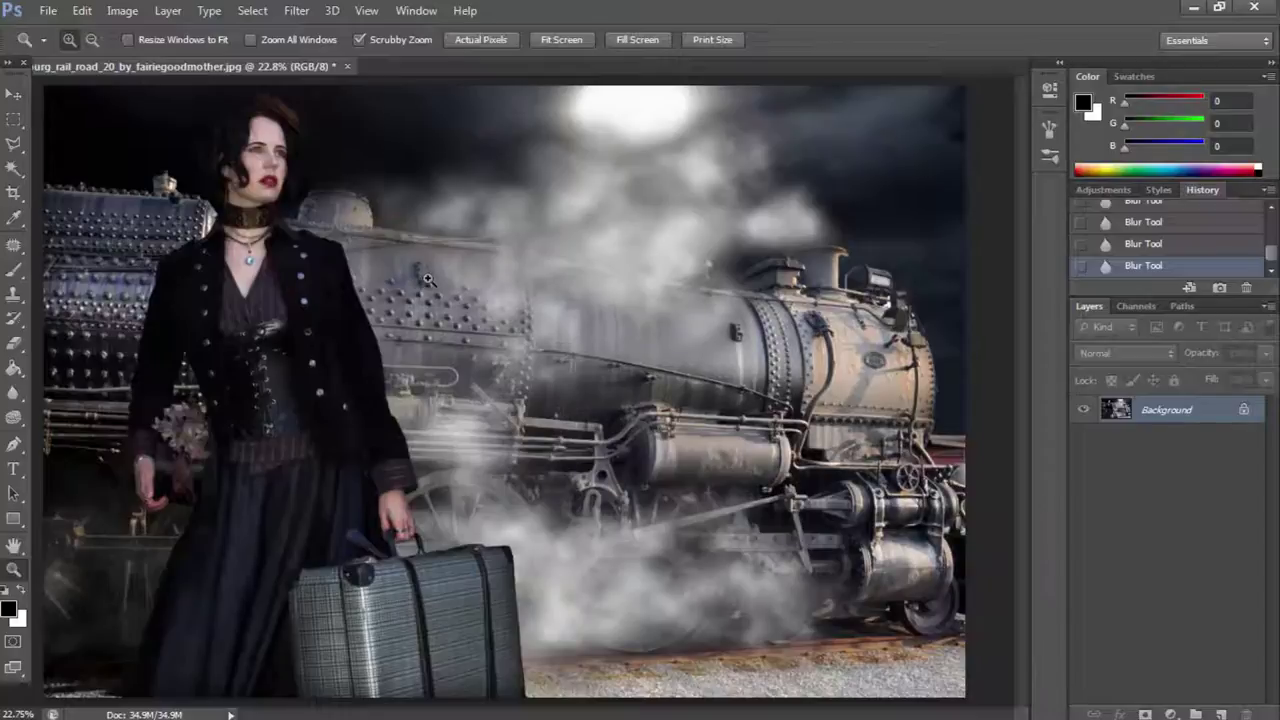
pyautogui.moveTo(876, 628); pyautogui.dragTo(940, 600)
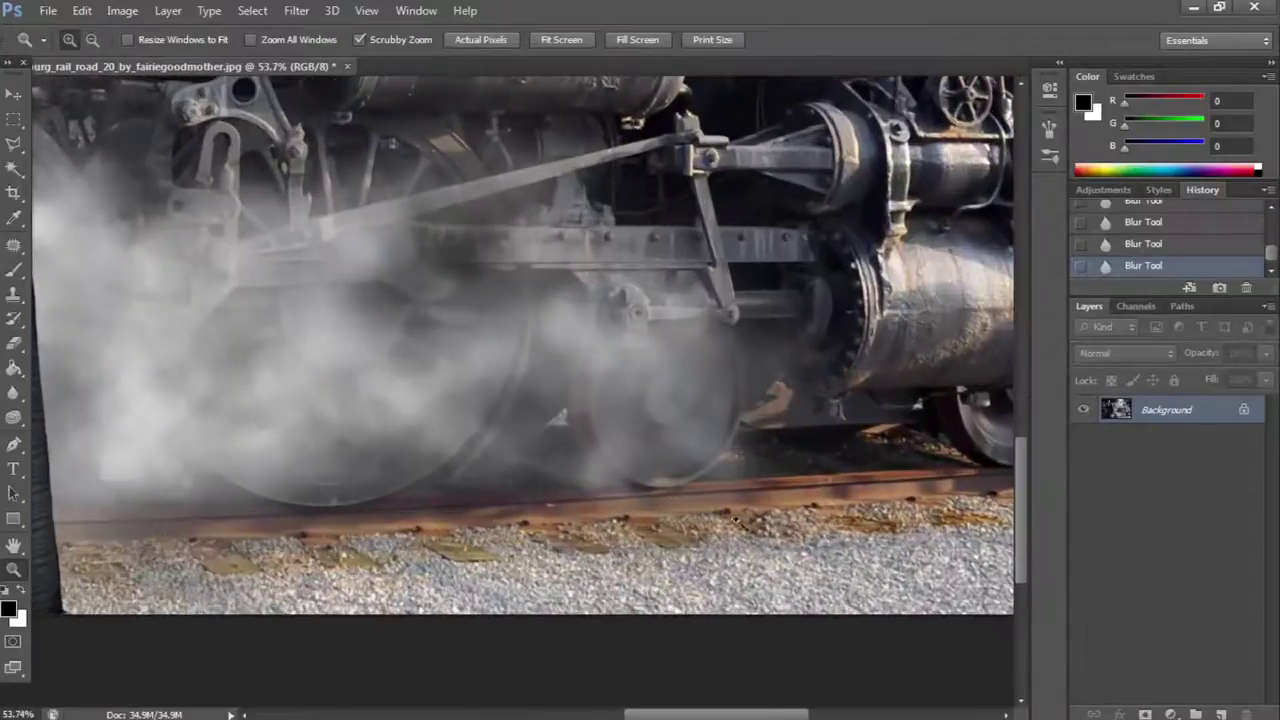
pyautogui.rightClick(736, 521)
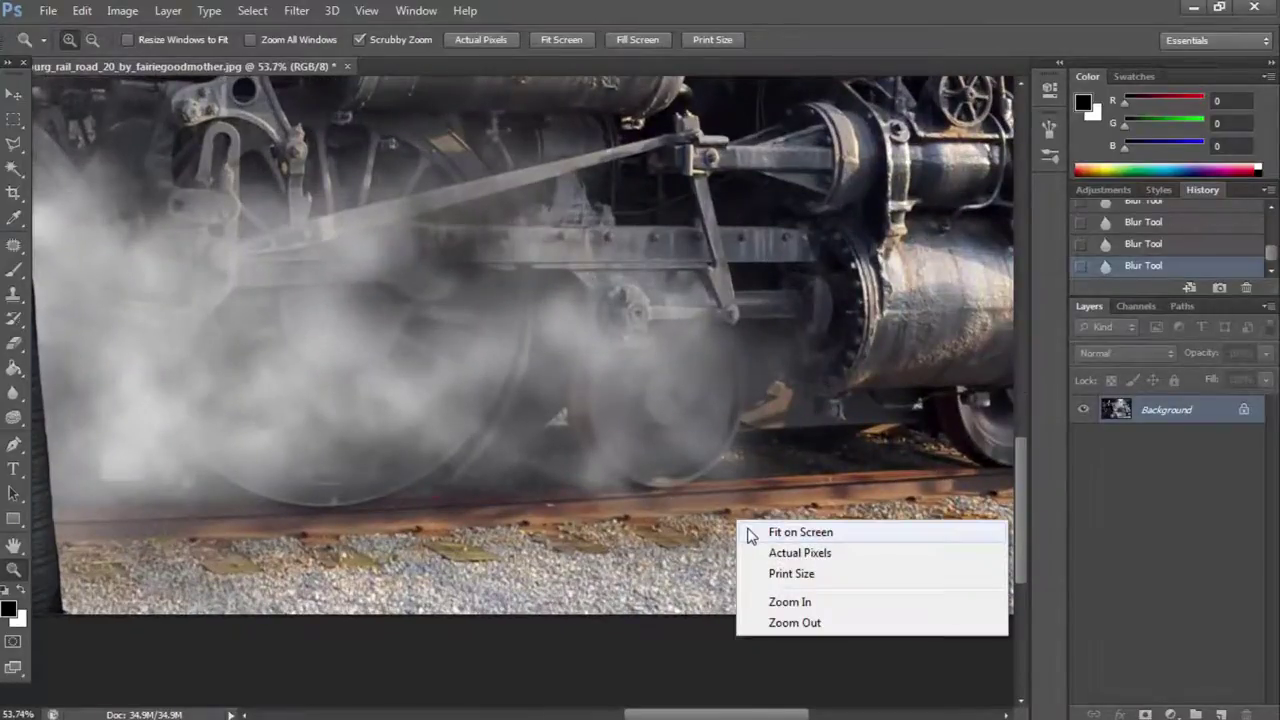
pyautogui.click(748, 530)
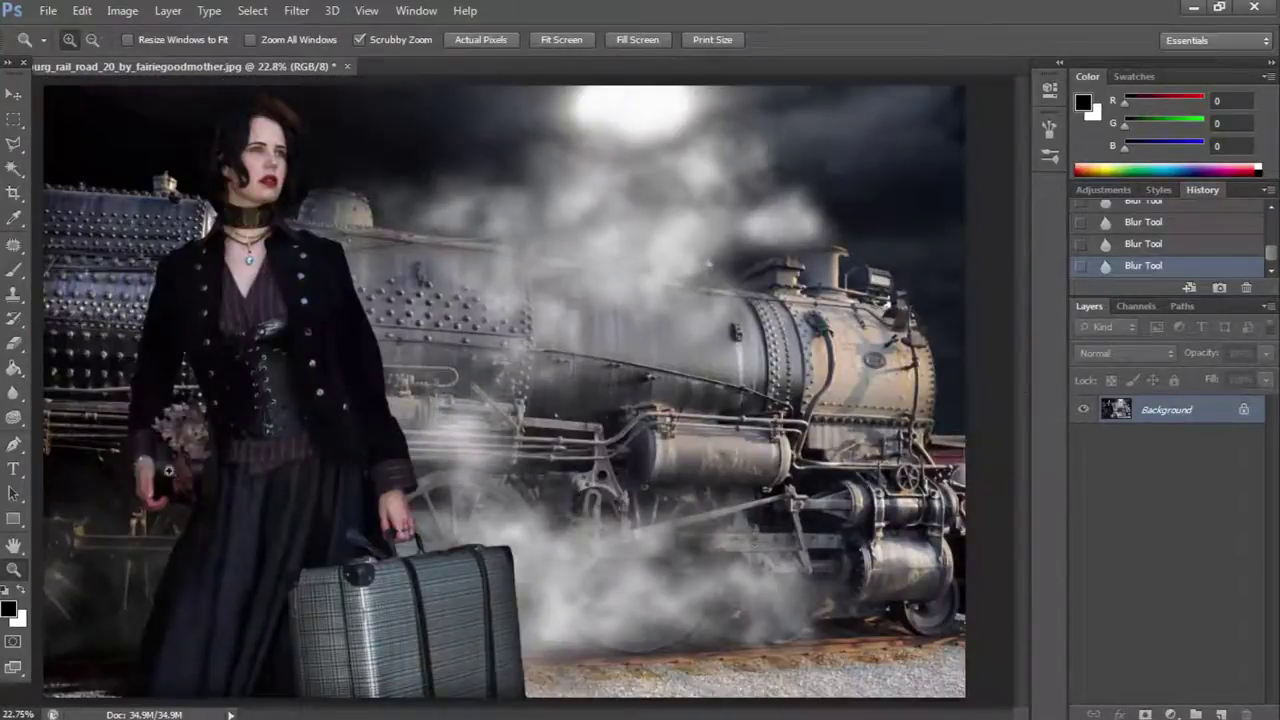
pyautogui.click(14, 417)
# Burn the ground along the bottom with a 141 brush in Midtones range.
pyautogui.write('141')
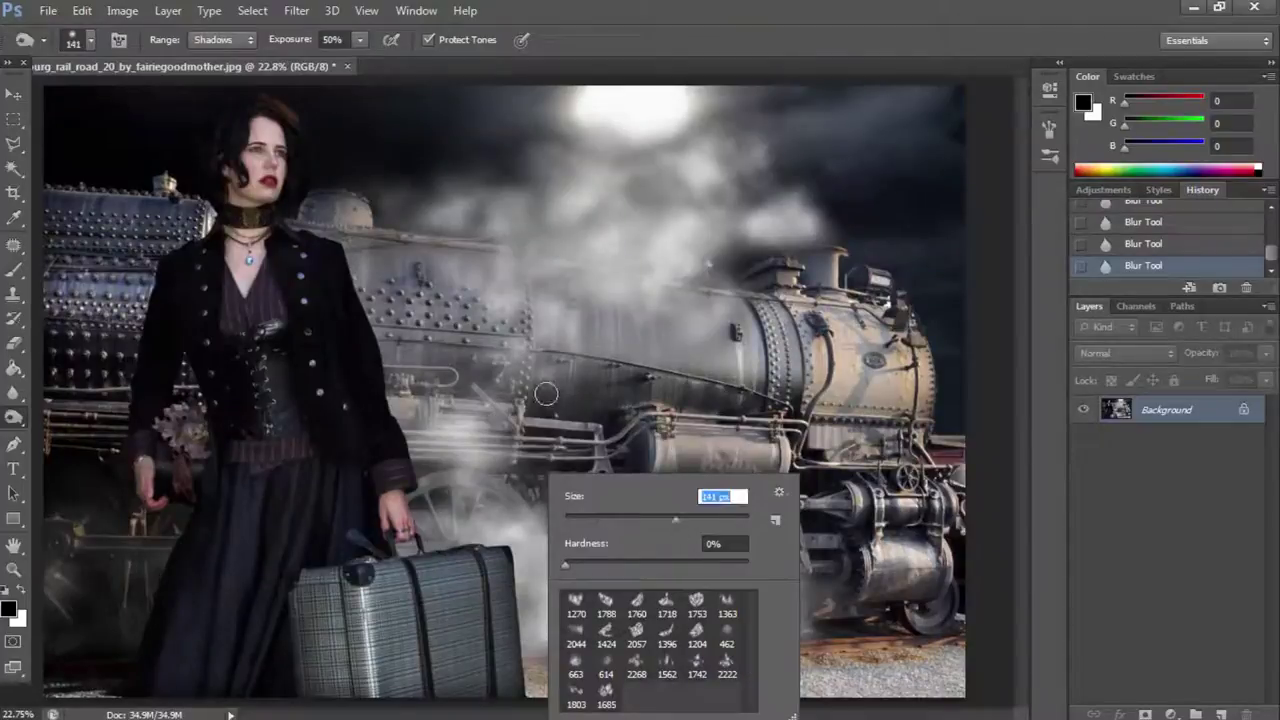
pyautogui.press('Return')
pyautogui.click(222, 39)
pyautogui.click(210, 66)
pyautogui.rightClick(576, 602)
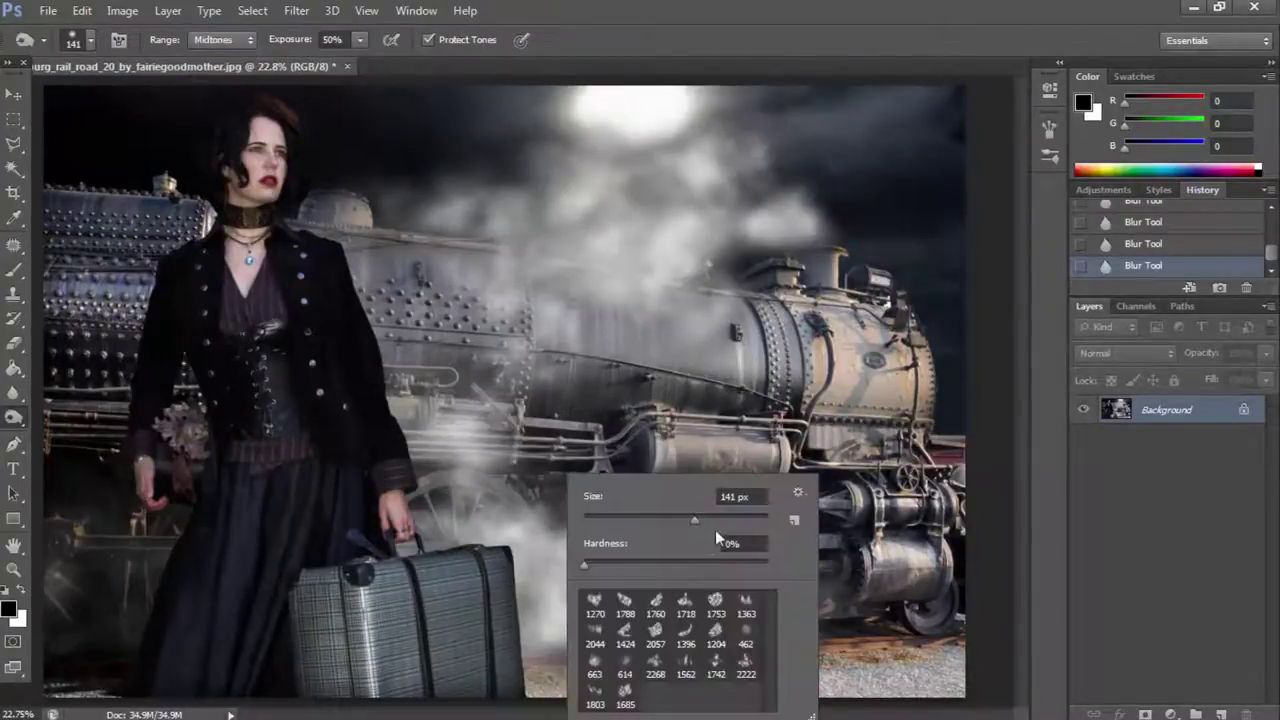
pyautogui.press('Return')
pyautogui.moveTo(700, 690)
pyautogui.mouseDown()
pyautogui.moveTo(997, 686)
pyautogui.moveTo(600, 688)
pyautogui.mouseUp()
# Switch the burn range to Shadows and lower exposure to 14%.
pyautogui.rightClick(787, 563)
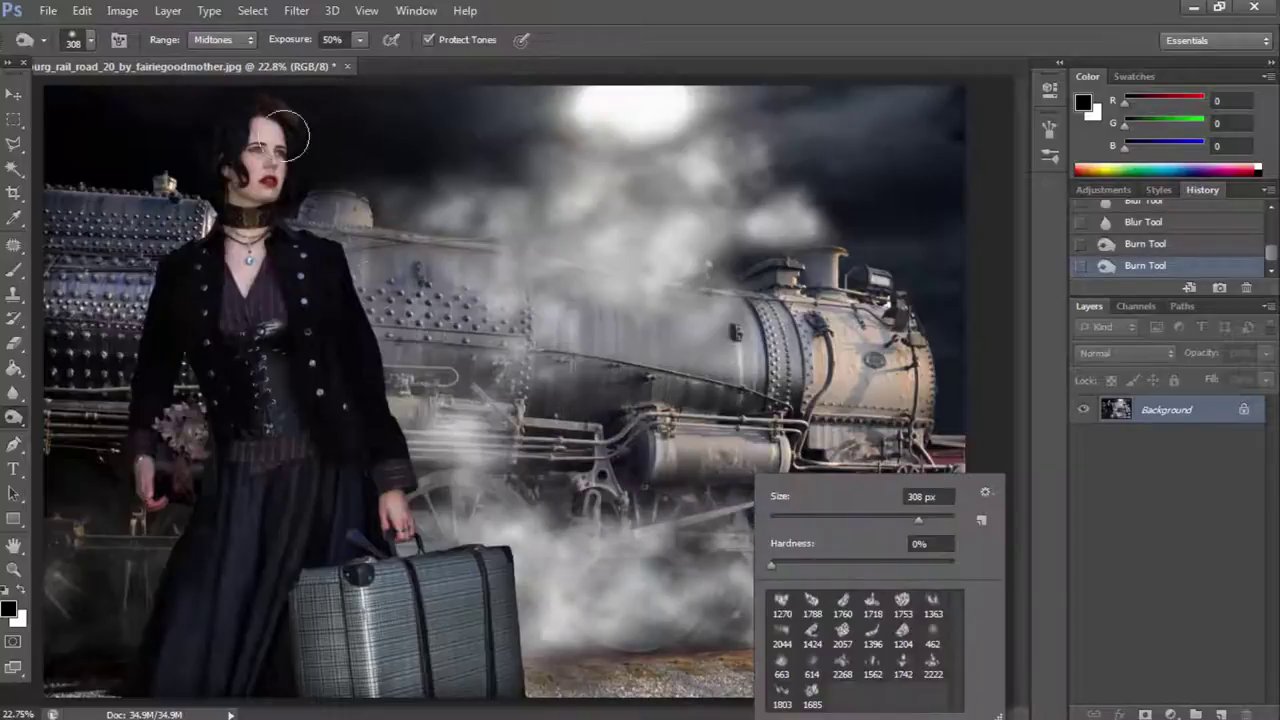
pyautogui.click(243, 42)
pyautogui.click(359, 40)
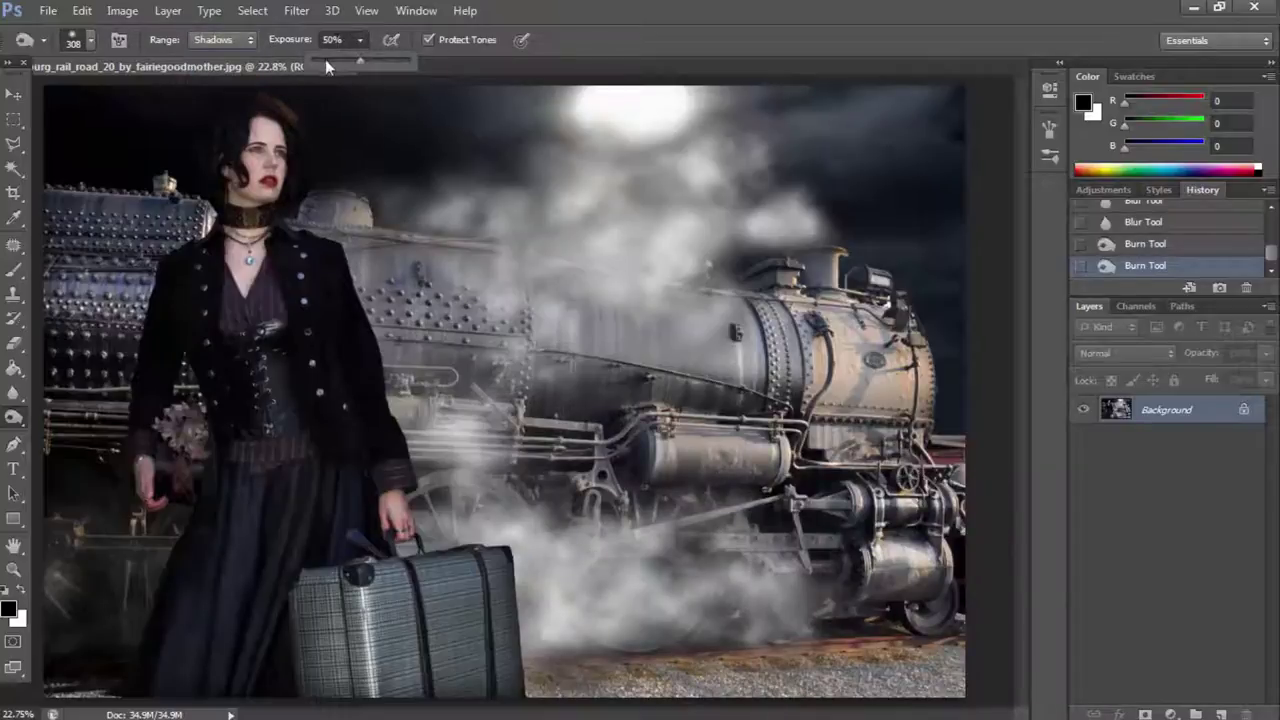
pyautogui.click(585, 688)
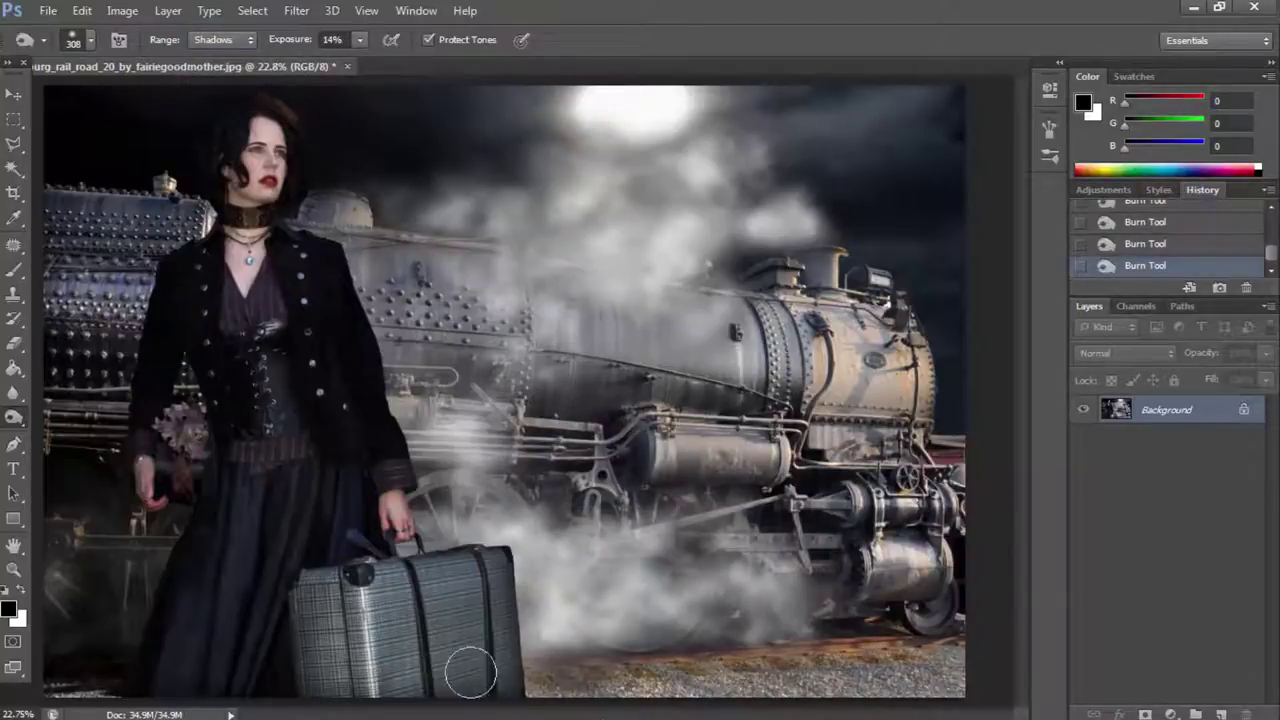
pyautogui.click(14, 568)
# Launch the Alien Skin Exposure 5 filter on the image.
pyautogui.moveTo(440, 400); pyautogui.dragTo(420, 400)
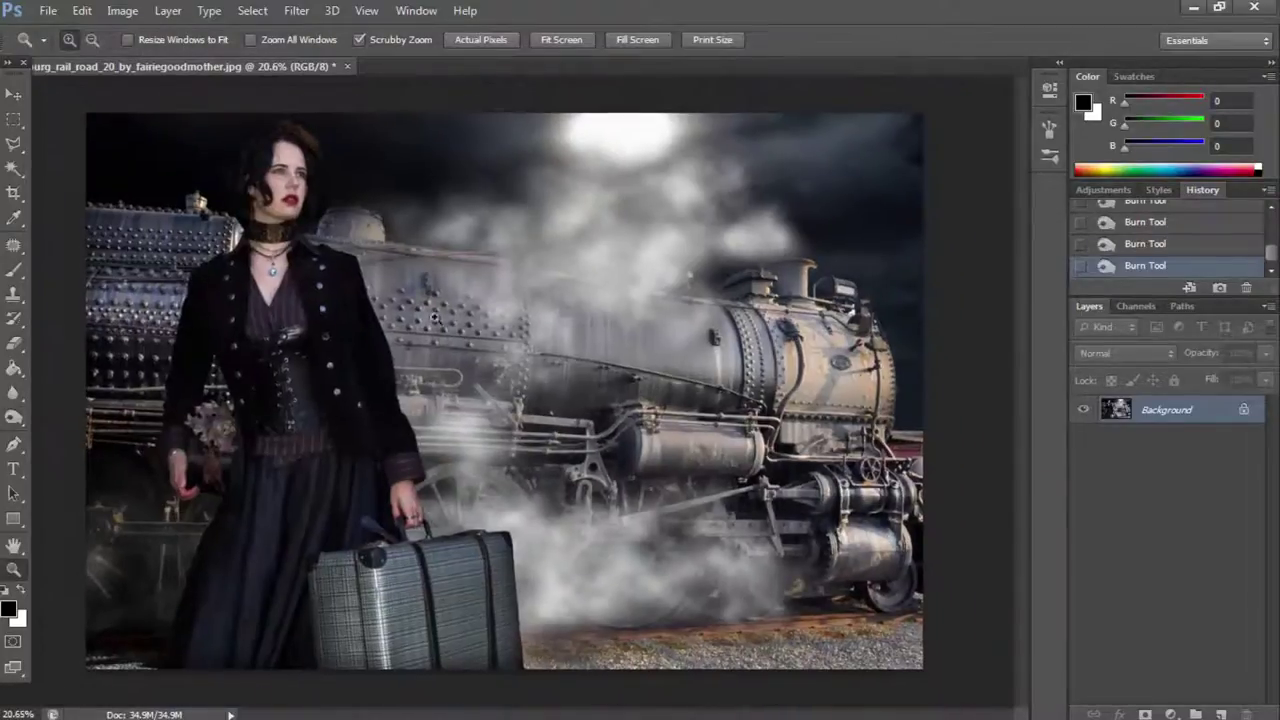
pyautogui.click(296, 10)
pyautogui.click(571, 366)
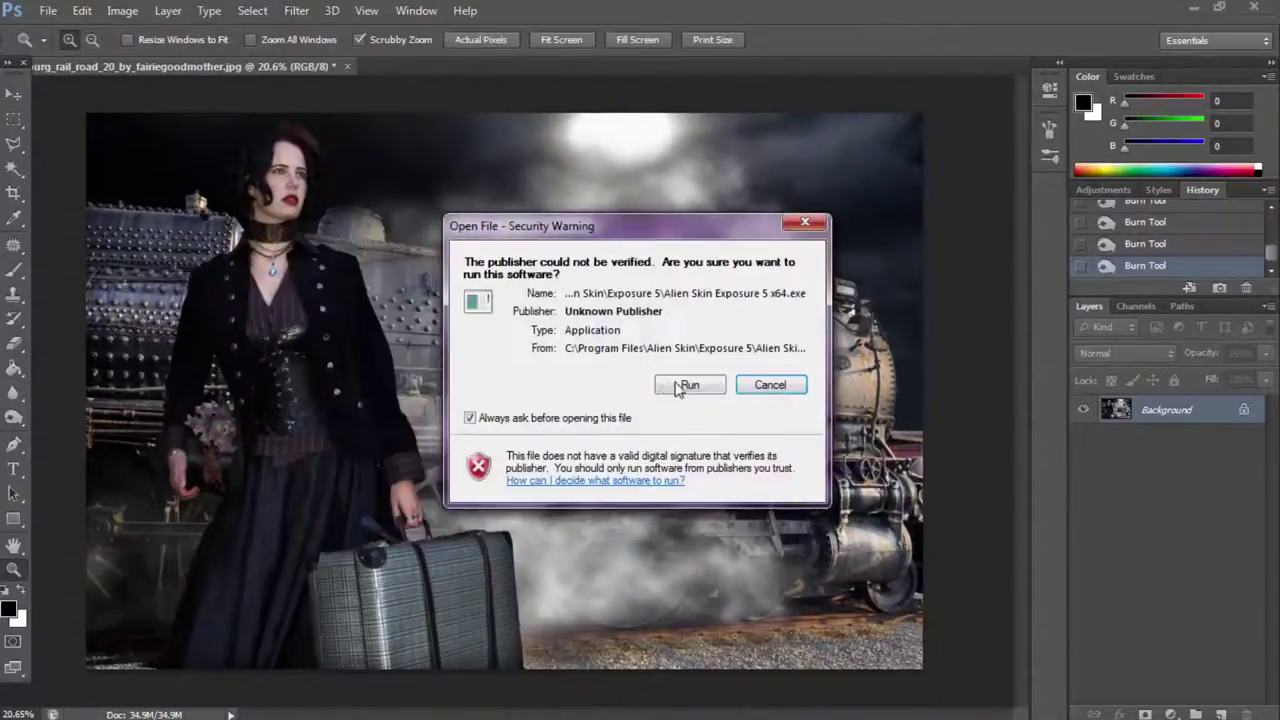
pyautogui.click(686, 380)
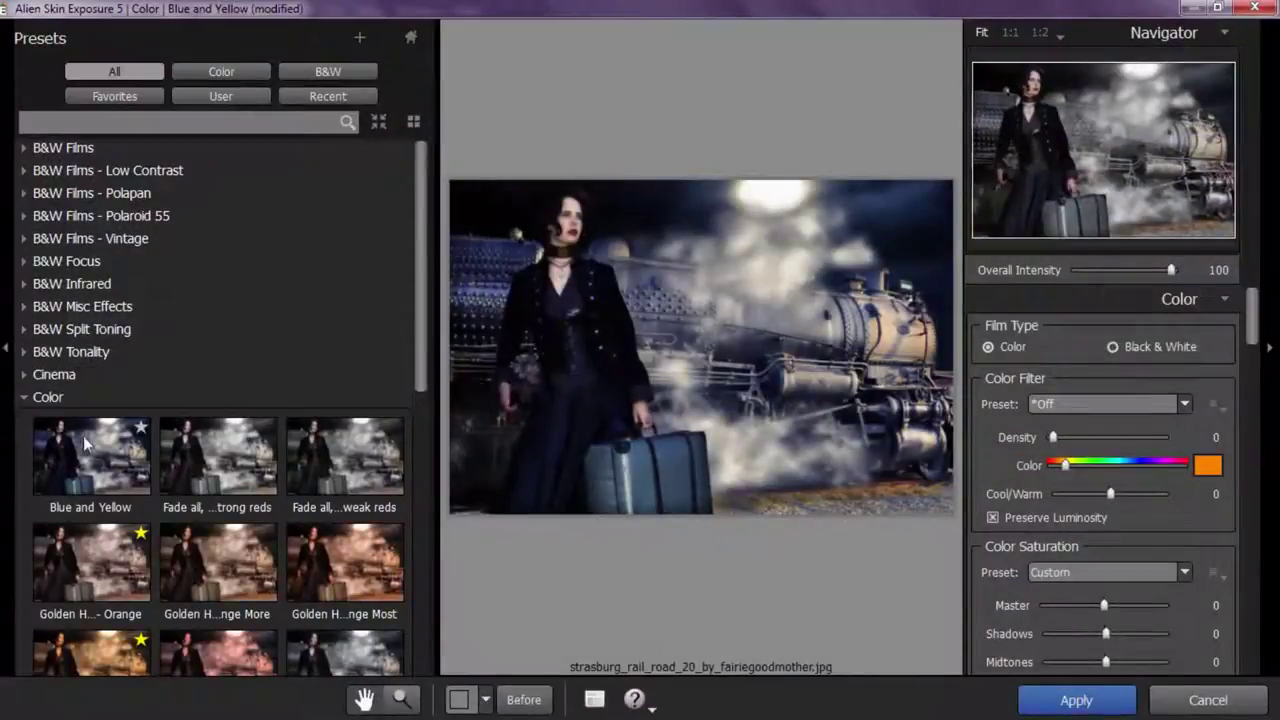
# Preview the Agfacolor Neu, Color Photo and Strong Yellow Staining presets.
pyautogui.click(24, 397)
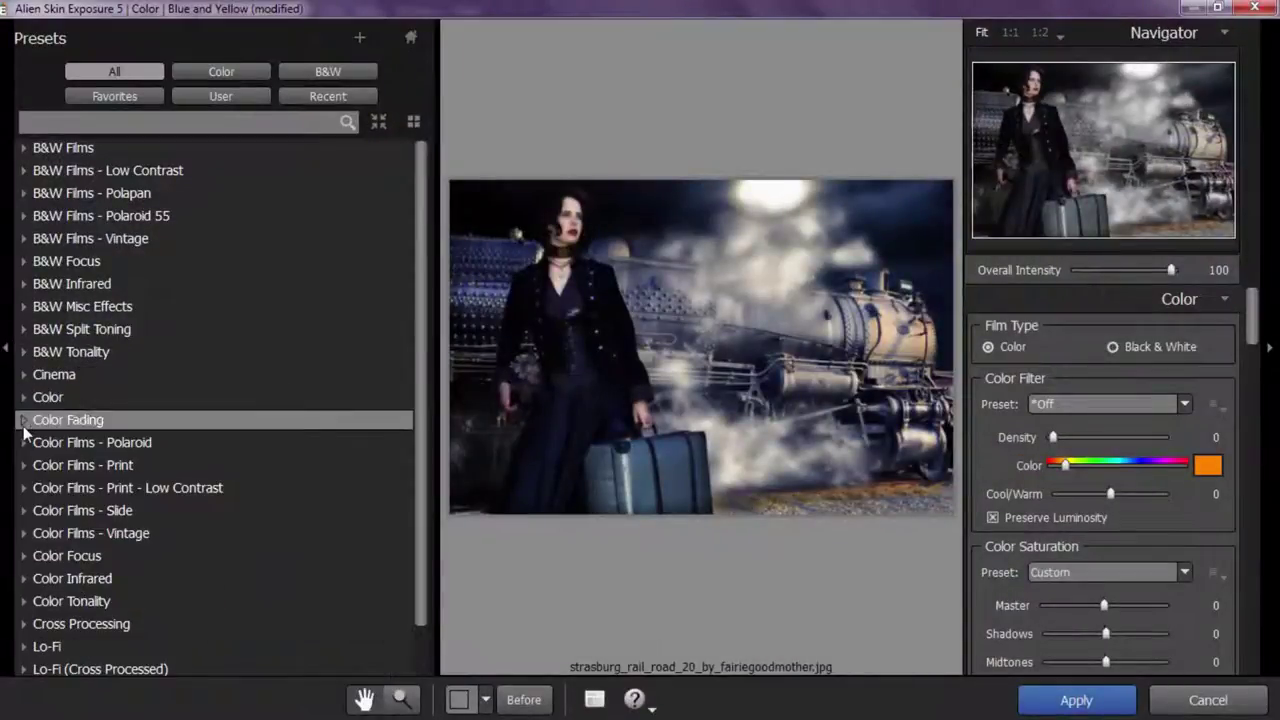
pyautogui.click(24, 419)
pyautogui.scroll(-3, 96, 549)
pyautogui.click(91, 398)
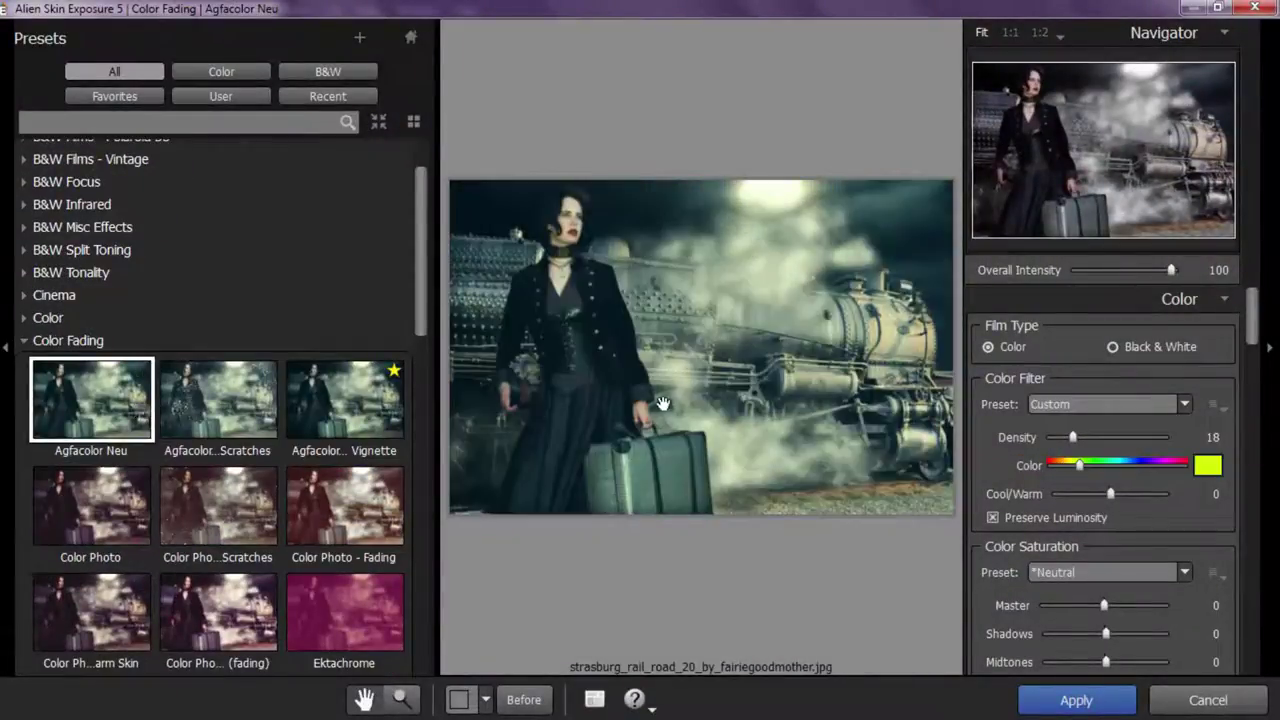
pyautogui.click(80, 492)
pyautogui.scroll(-2, 80, 492)
pyautogui.scroll(-1, 295, 537)
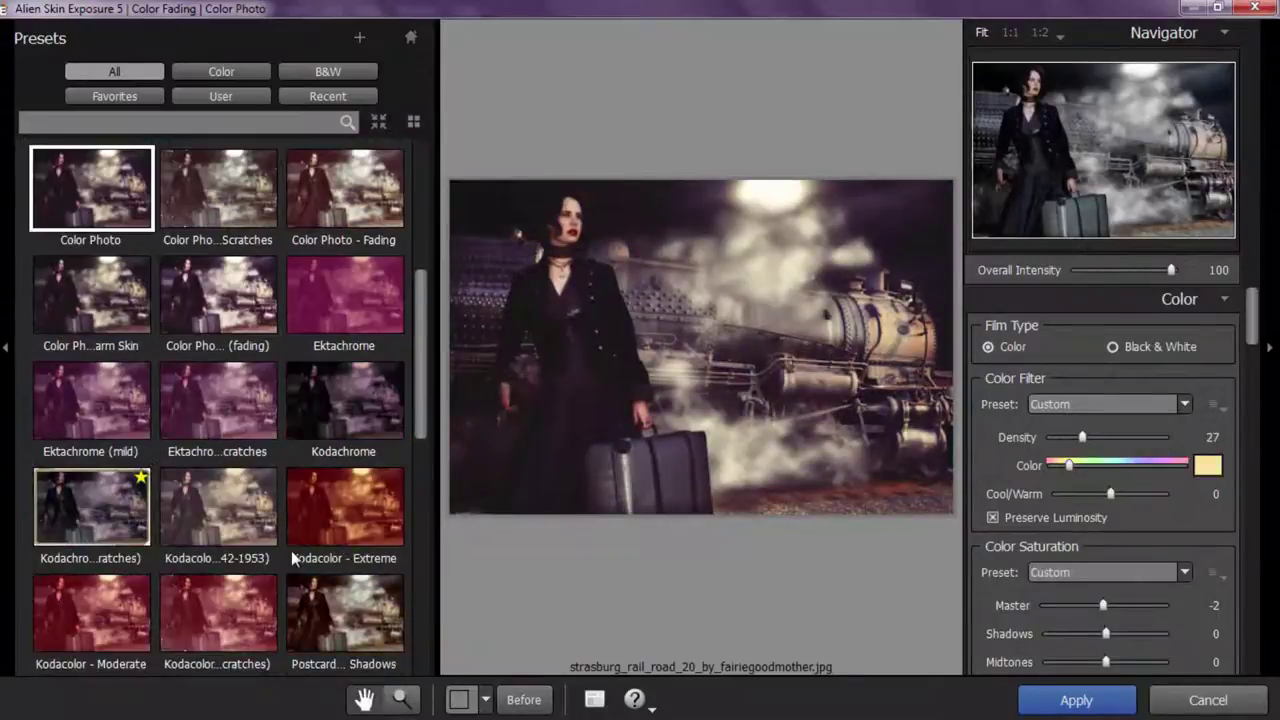
pyautogui.scroll(-2, 228, 540)
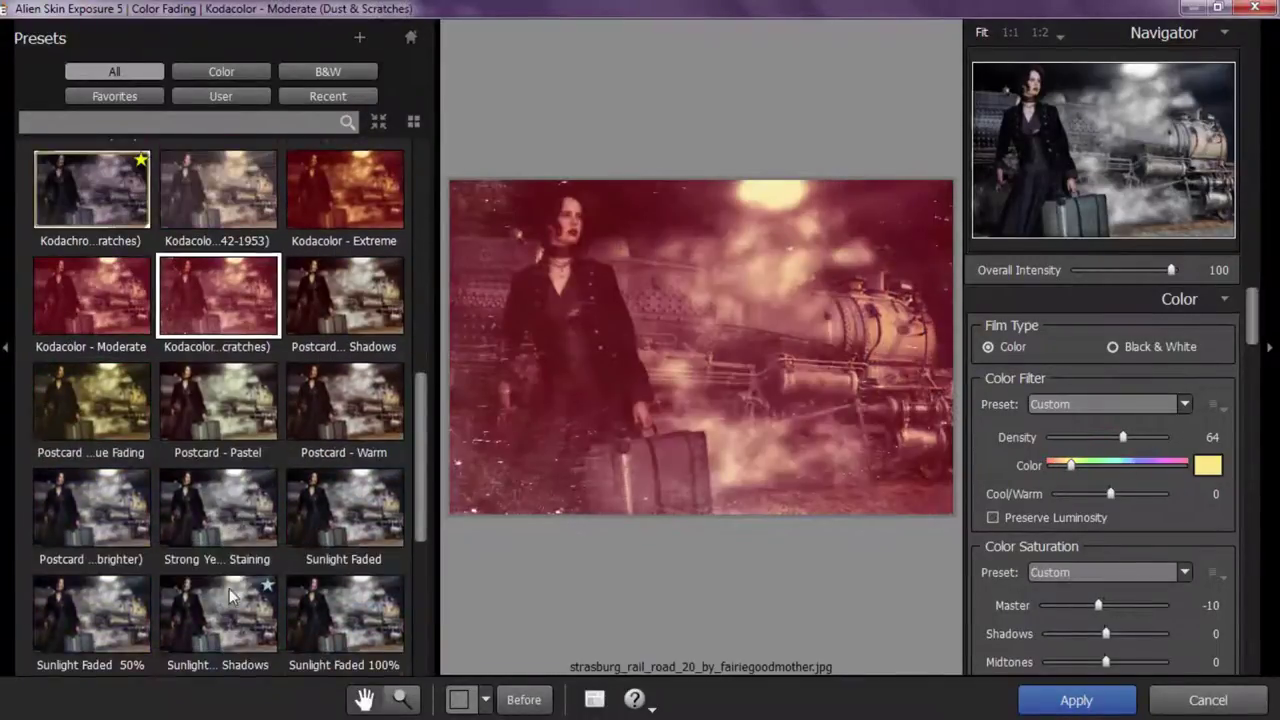
pyautogui.click(224, 533)
pyautogui.scroll(2, 224, 533)
pyautogui.scroll(5, 224, 533)
pyautogui.scroll(-6, 110, 290)
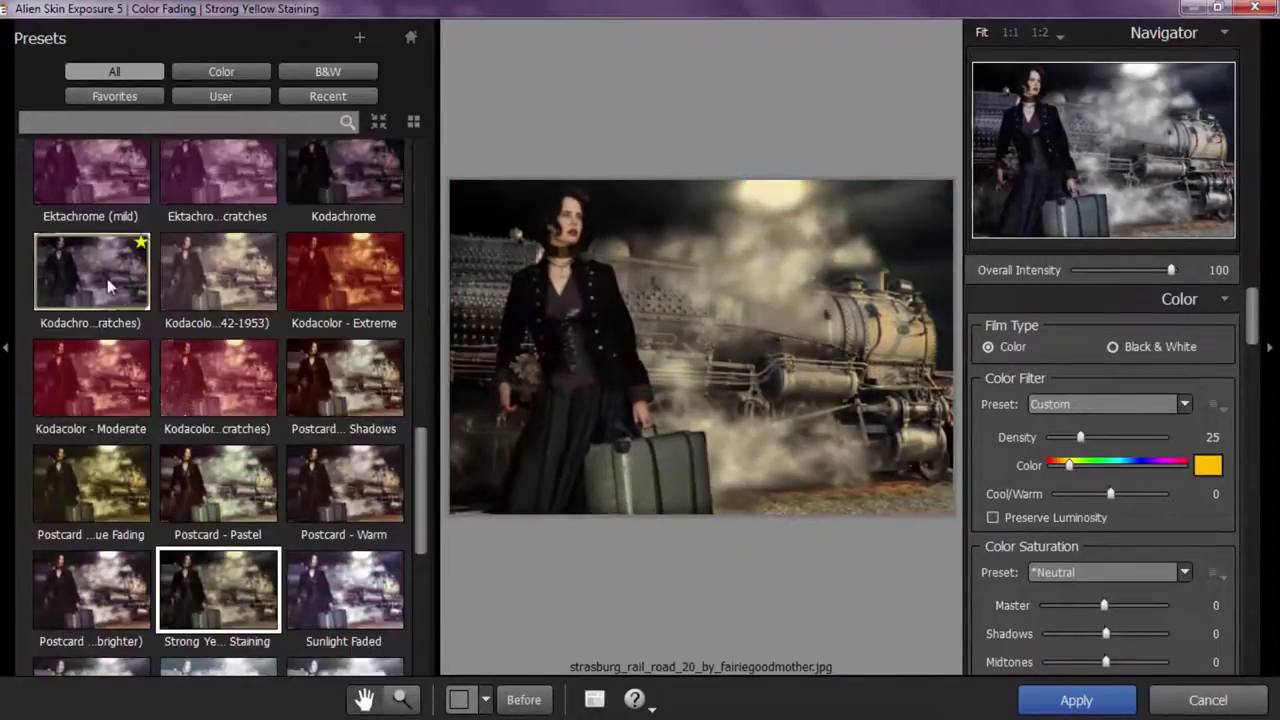
pyautogui.scroll(3, 128, 362)
pyautogui.scroll(3, 111, 300)
pyautogui.scroll(5, 111, 237)
pyautogui.scroll(2, 108, 436)
# Choose the Blue and Yellow preset, raise Yellows saturation to 100, and apply it.
pyautogui.click(108, 436)
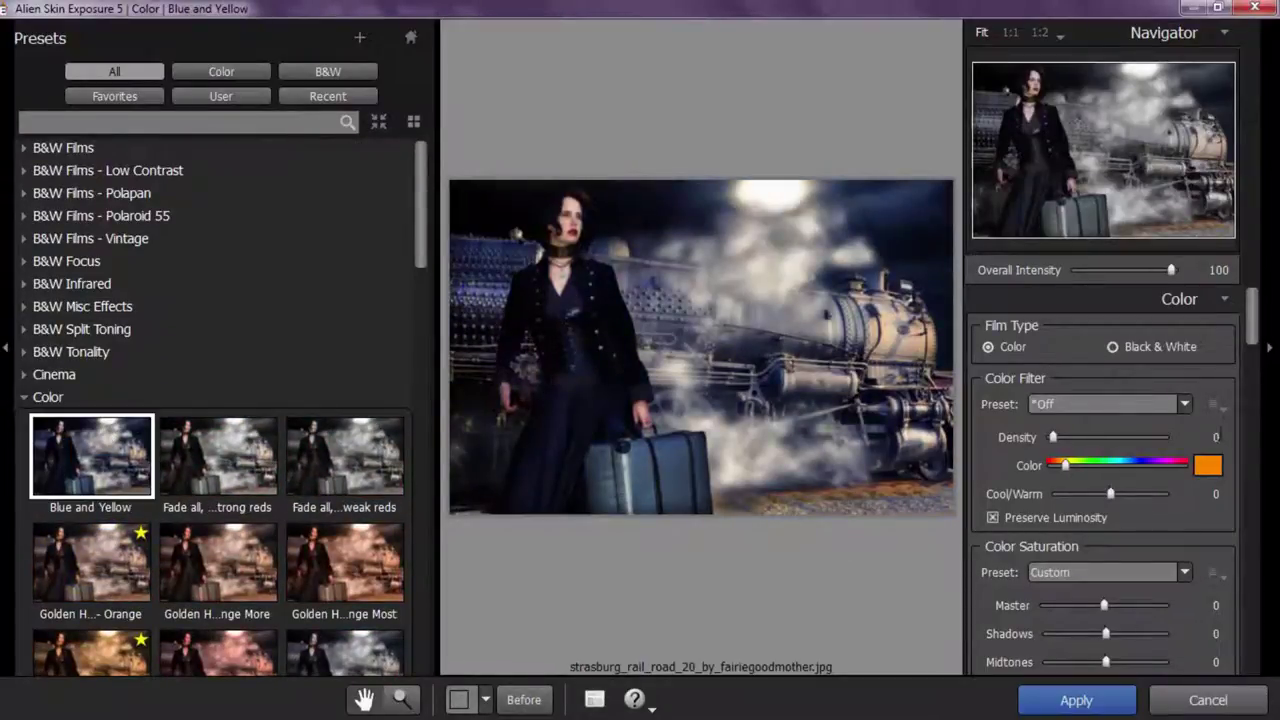
pyautogui.moveTo(1256, 320); pyautogui.dragTo(1258, 345)
pyautogui.moveTo(1150, 596); pyautogui.dragTo(1176, 598)
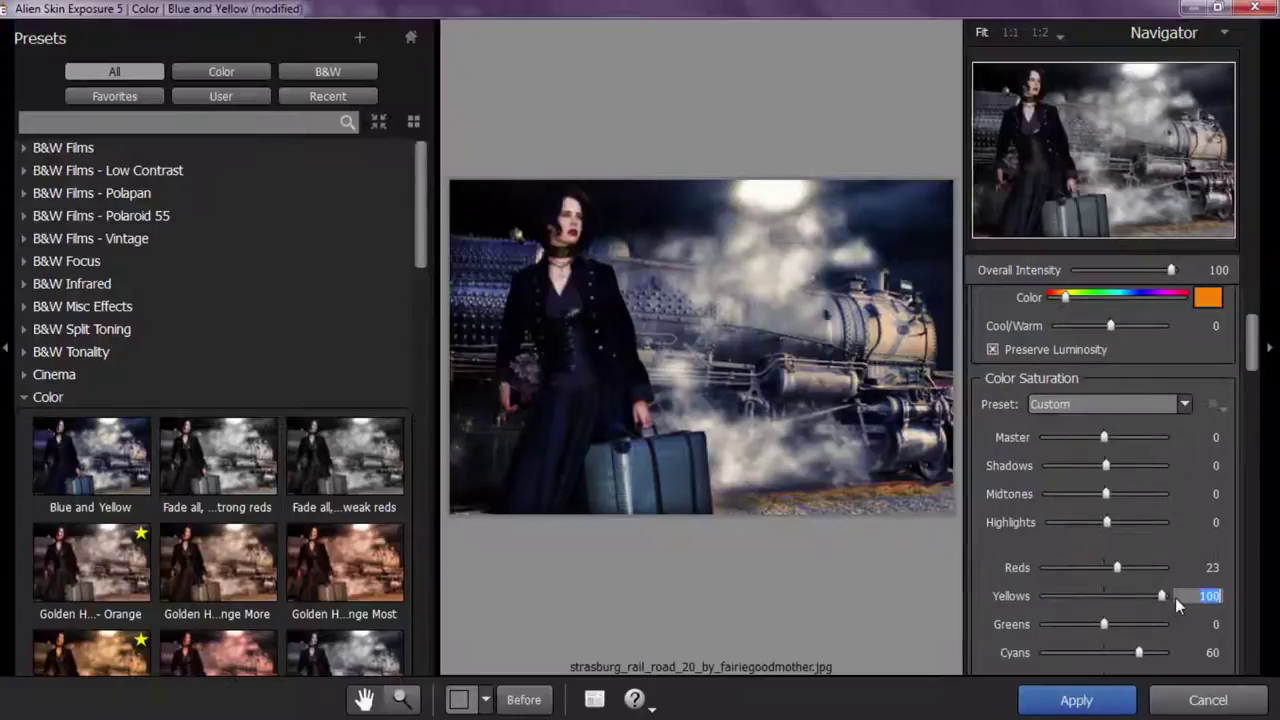
pyautogui.click(1076, 700)
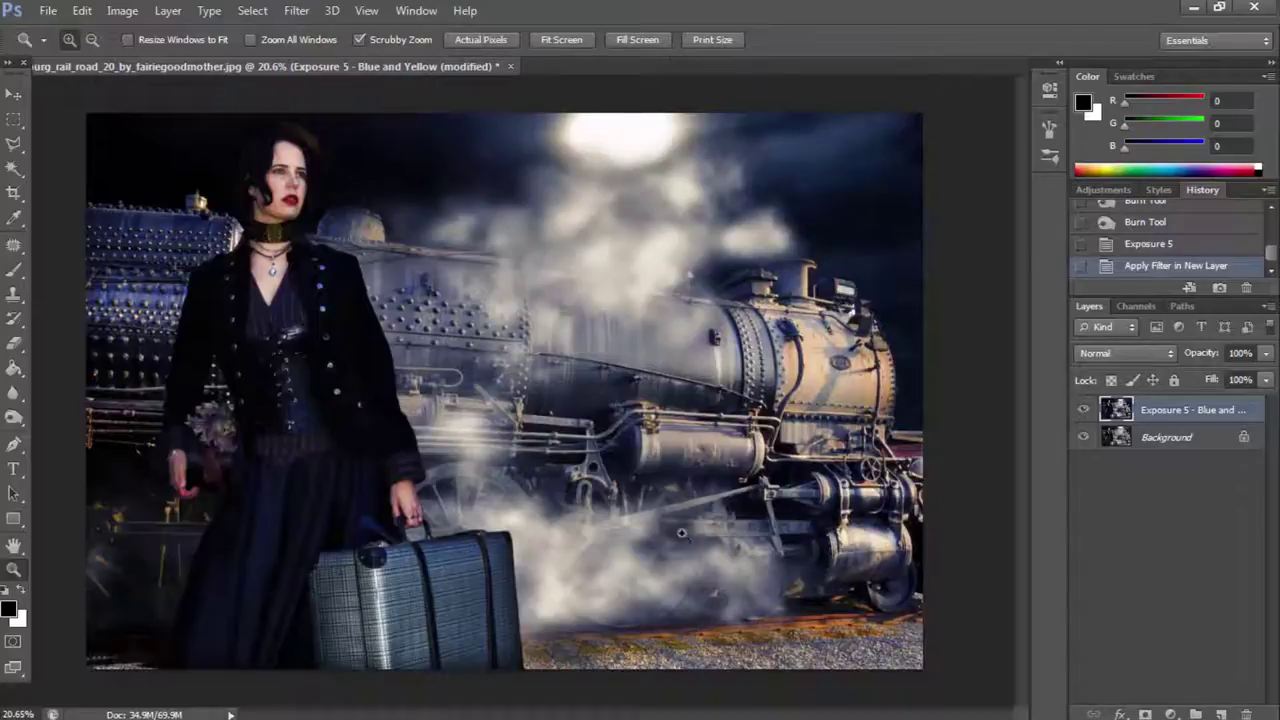
# Reopen Exposure 5 and preview Color Photo, then Agfacolor Neu – Soft Vignette.
pyautogui.click(298, 10)
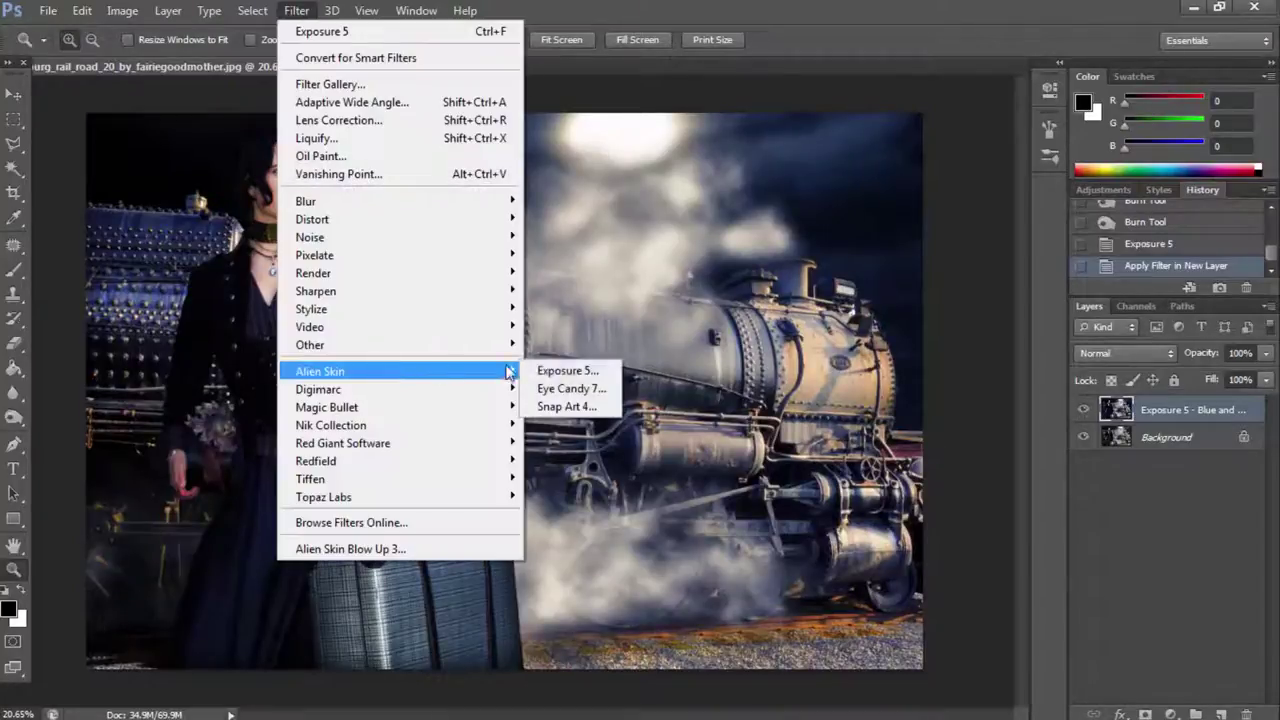
pyautogui.click(560, 370)
pyautogui.click(690, 385)
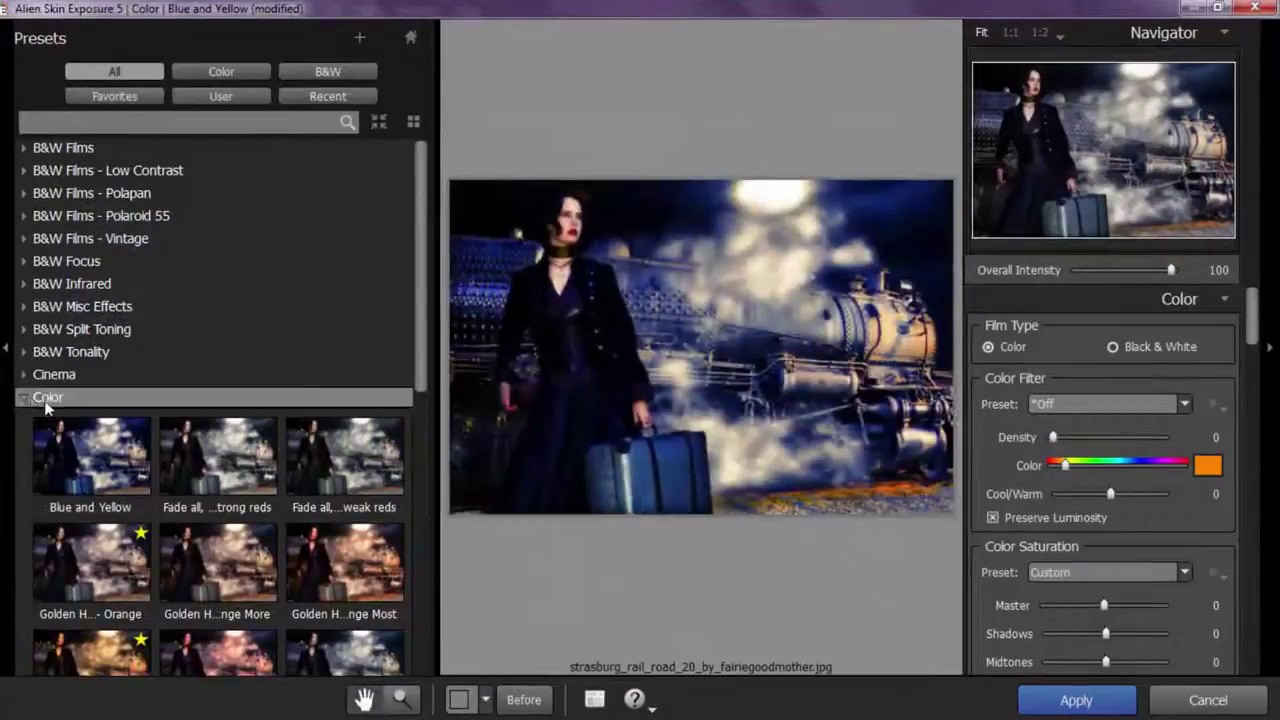
pyautogui.click(33, 400)
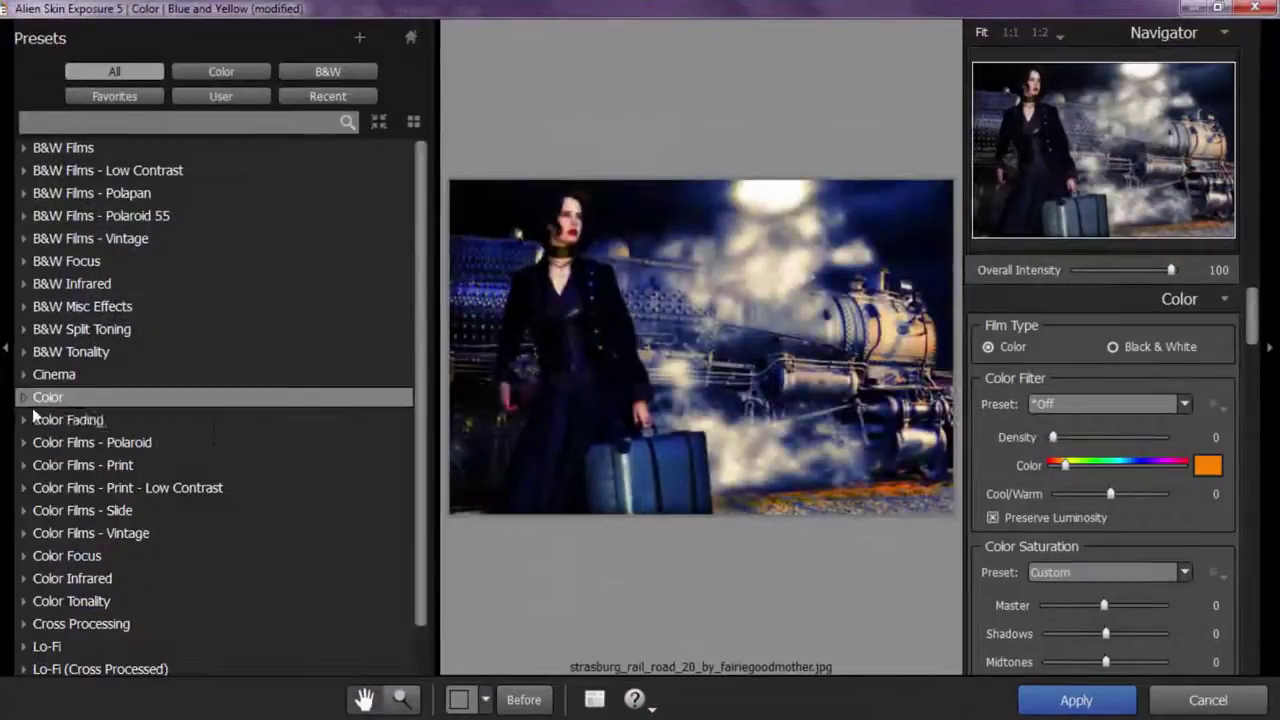
pyautogui.click(110, 508)
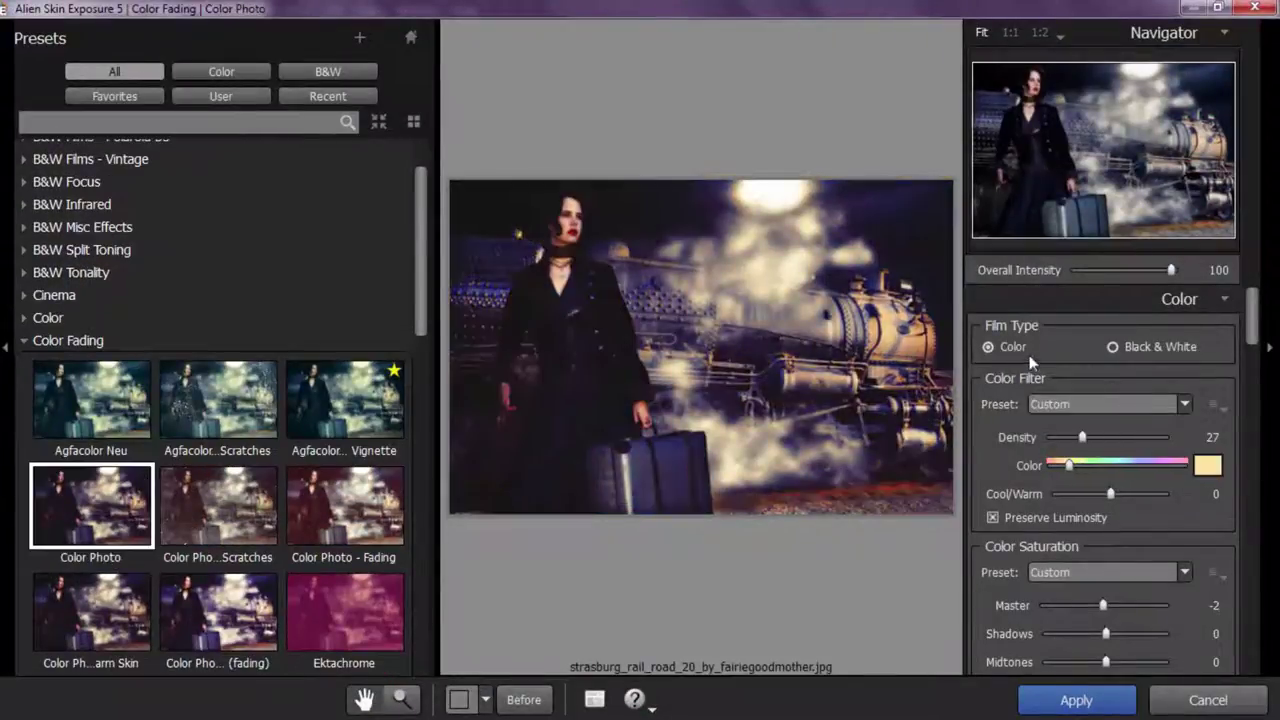
pyautogui.scroll(-2, 220, 450)
pyautogui.scroll(-2, 220, 450)
pyautogui.click(344, 240)
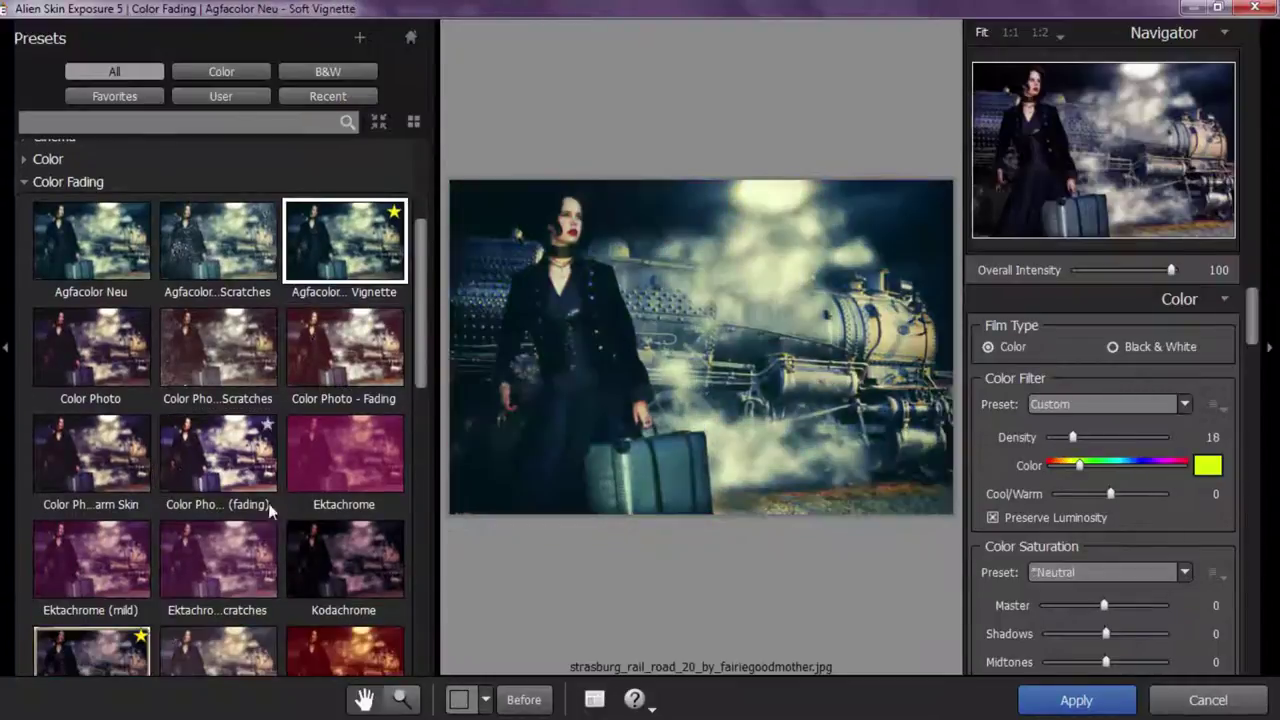
pyautogui.scroll(-3, 270, 510)
# Tint the colour filter cyan, set intensity to 39, and boost Yellows and Cyans saturation.
pyautogui.click(1122, 465)
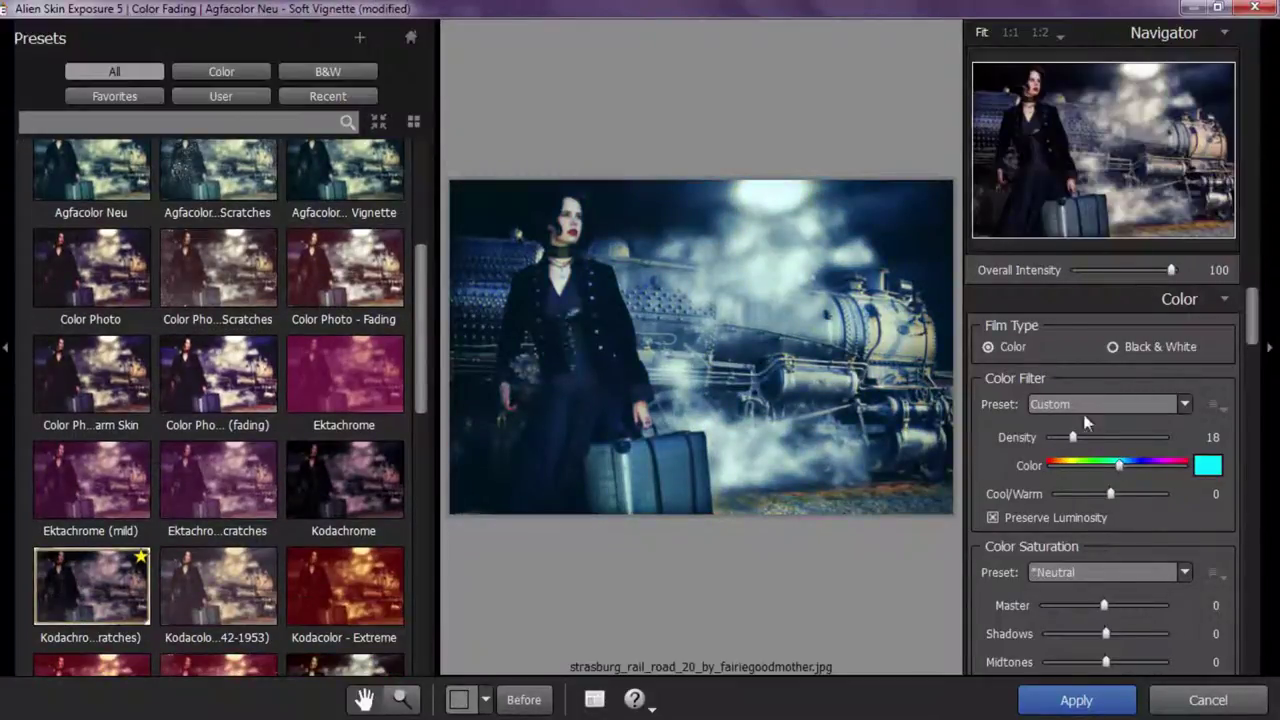
pyautogui.click(1108, 270)
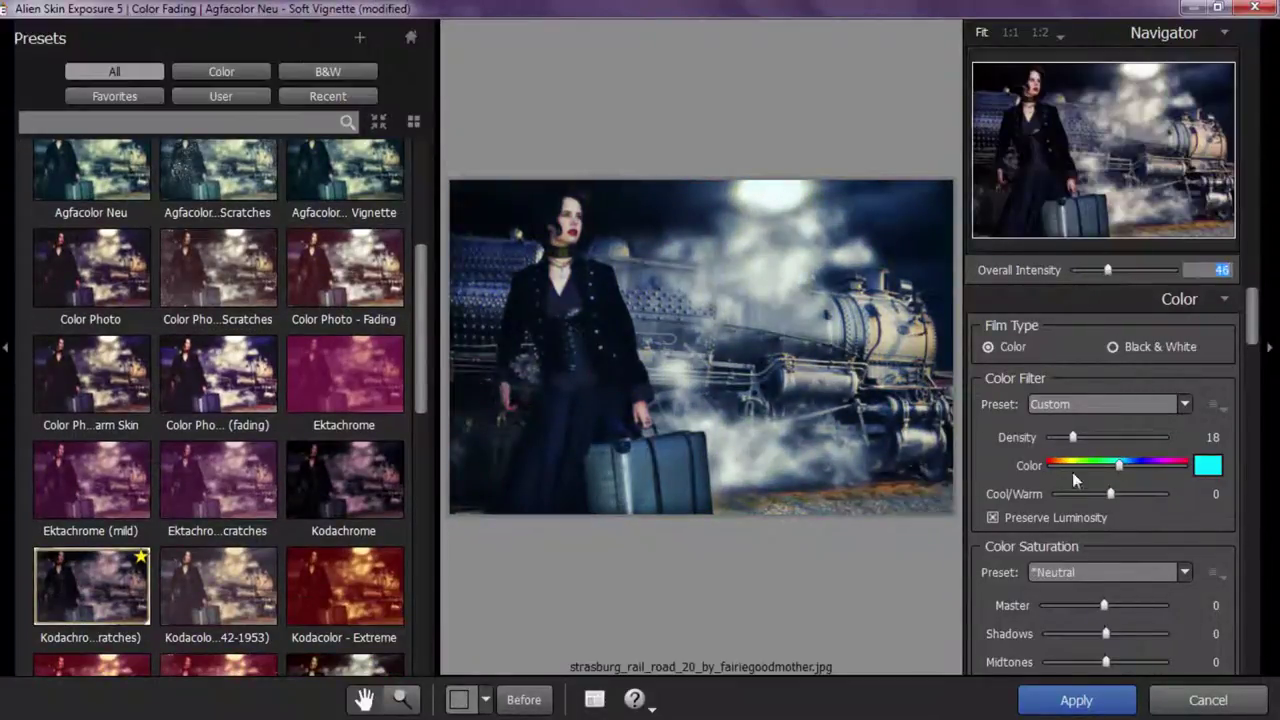
pyautogui.moveTo(1108, 270); pyautogui.dragTo(1101, 272)
pyautogui.moveTo(1250, 316); pyautogui.dragTo(1250, 372)
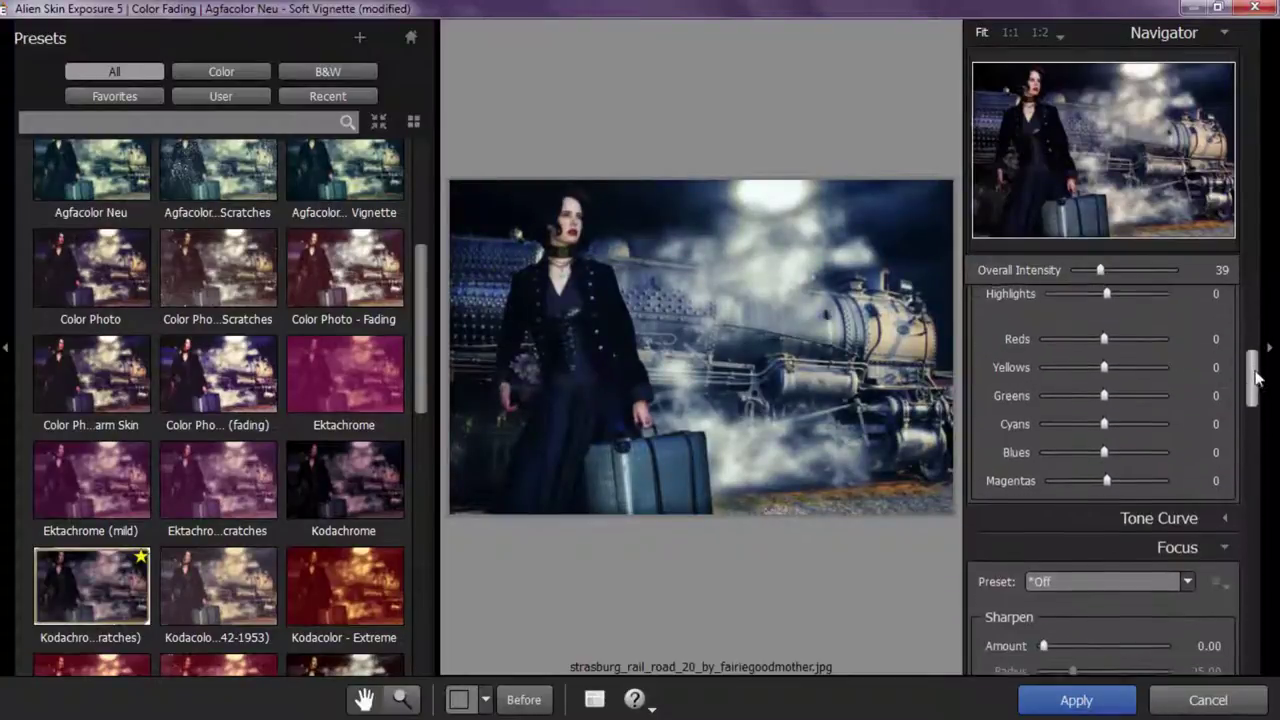
pyautogui.moveTo(1104, 355)
pyautogui.mouseDown()
pyautogui.moveTo(1162, 357)
pyautogui.moveTo(1140, 357)
pyautogui.mouseUp()
pyautogui.moveTo(1106, 410); pyautogui.dragTo(1126, 412)
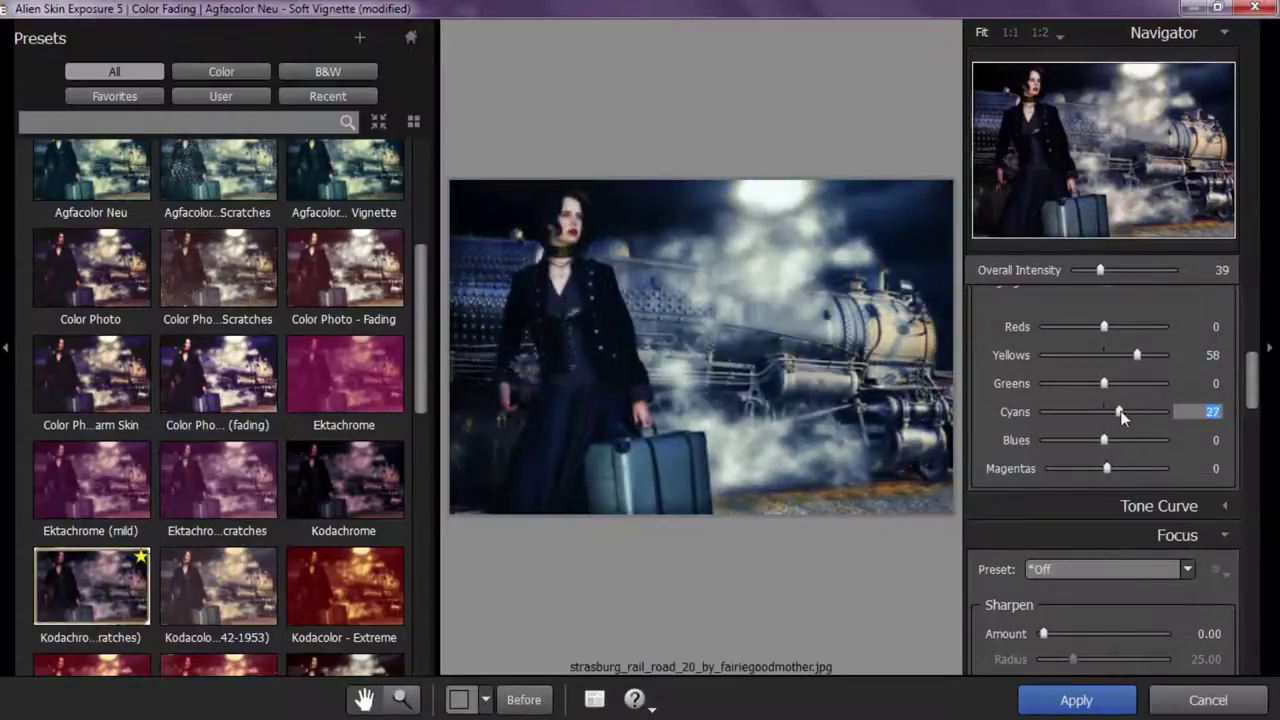
pyautogui.click(1076, 700)
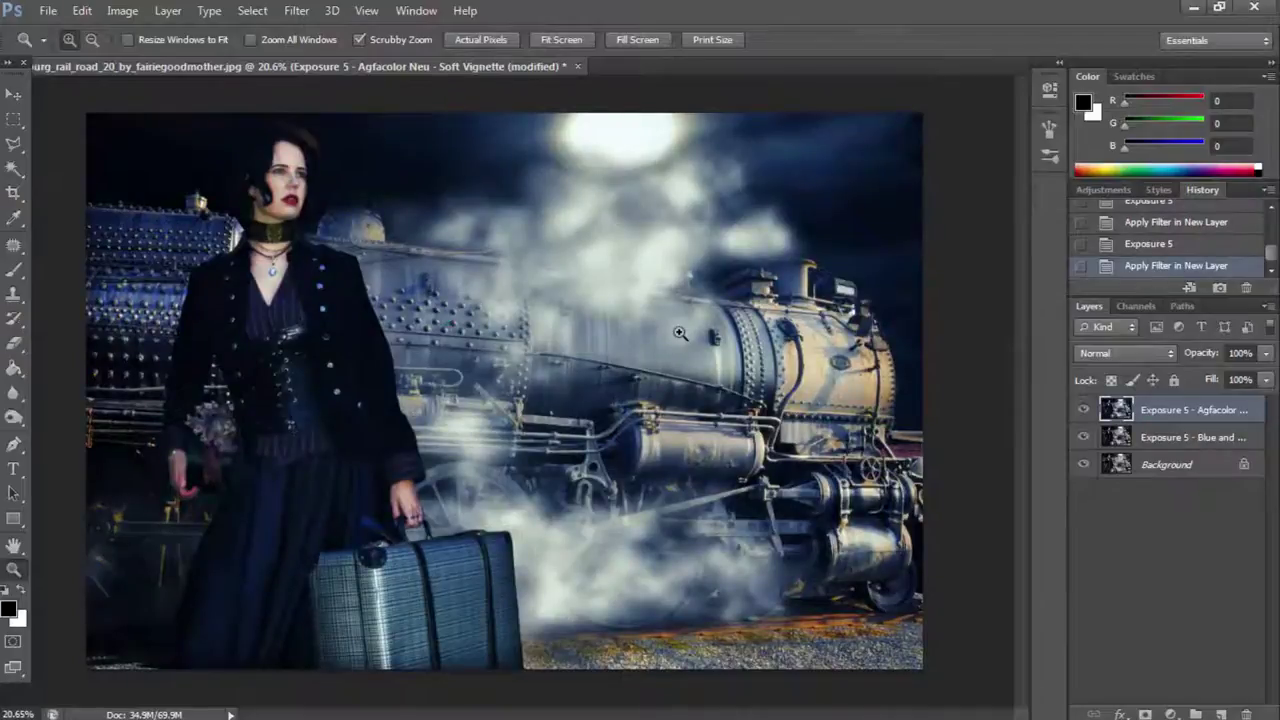
# Revert to the earlier Blue and Yellow history state and flatten the image.
pyautogui.click(1137, 247)
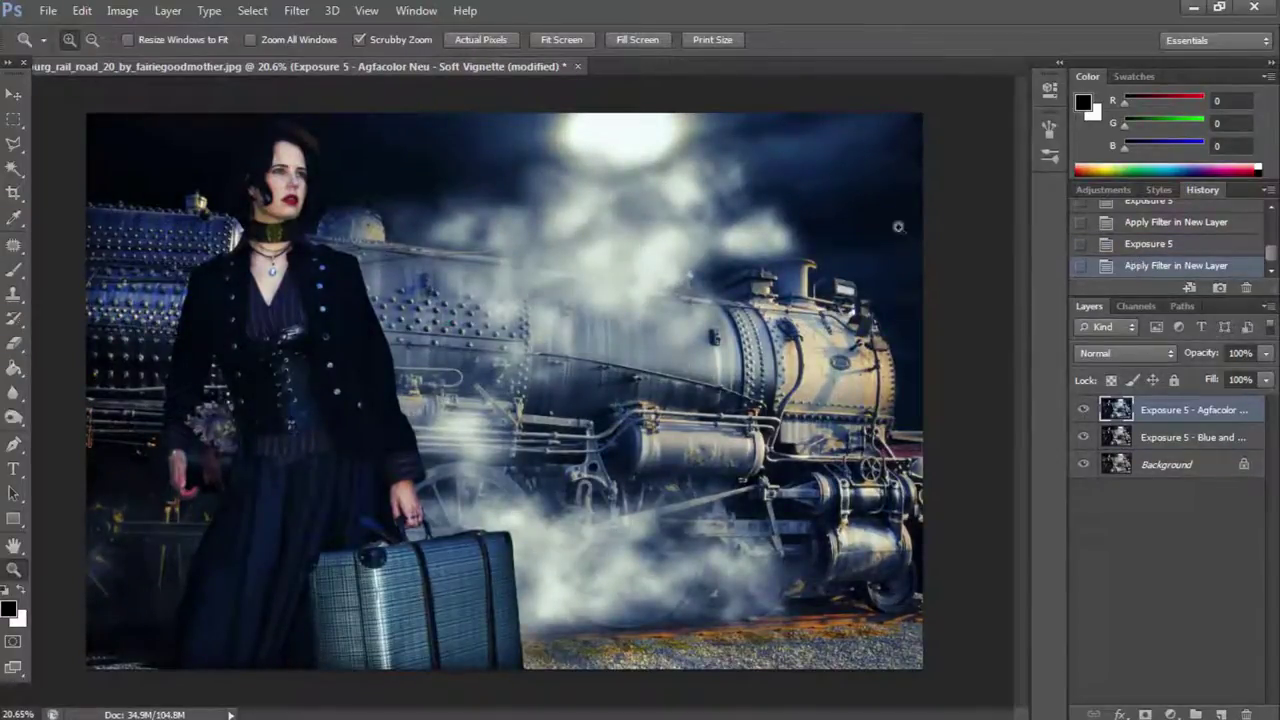
pyautogui.click(1114, 252)
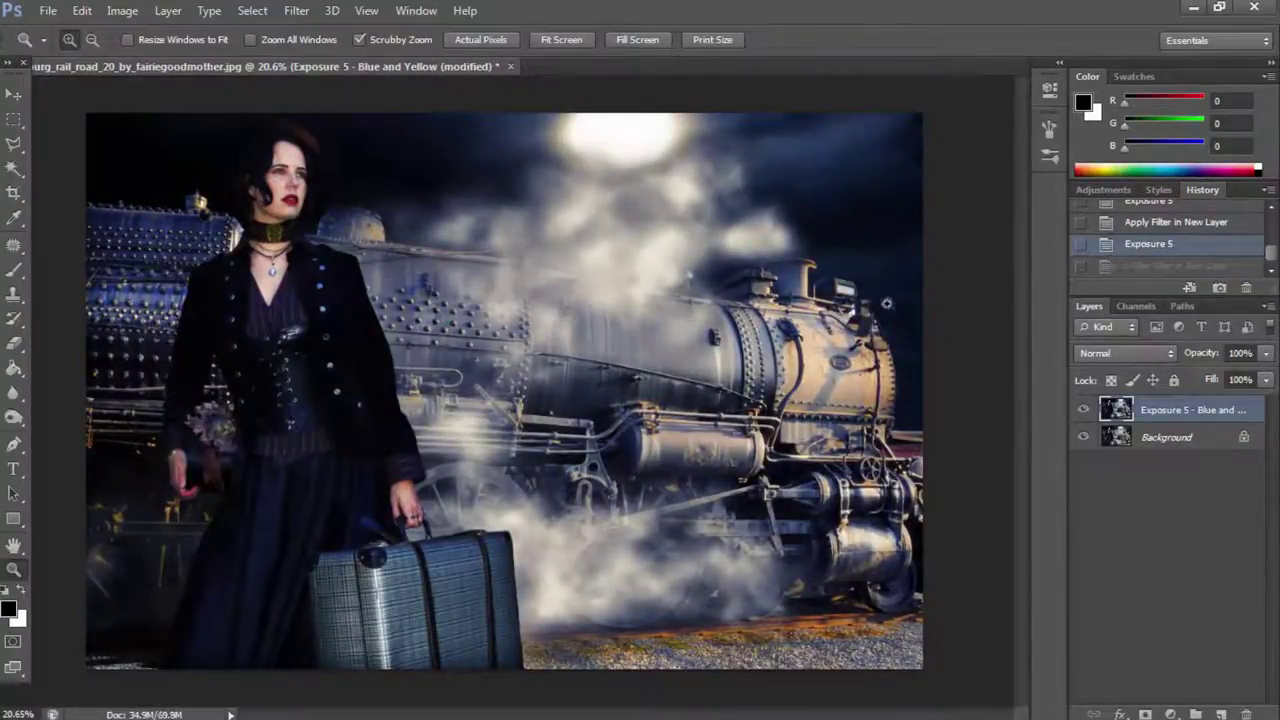
pyautogui.click(167, 10)
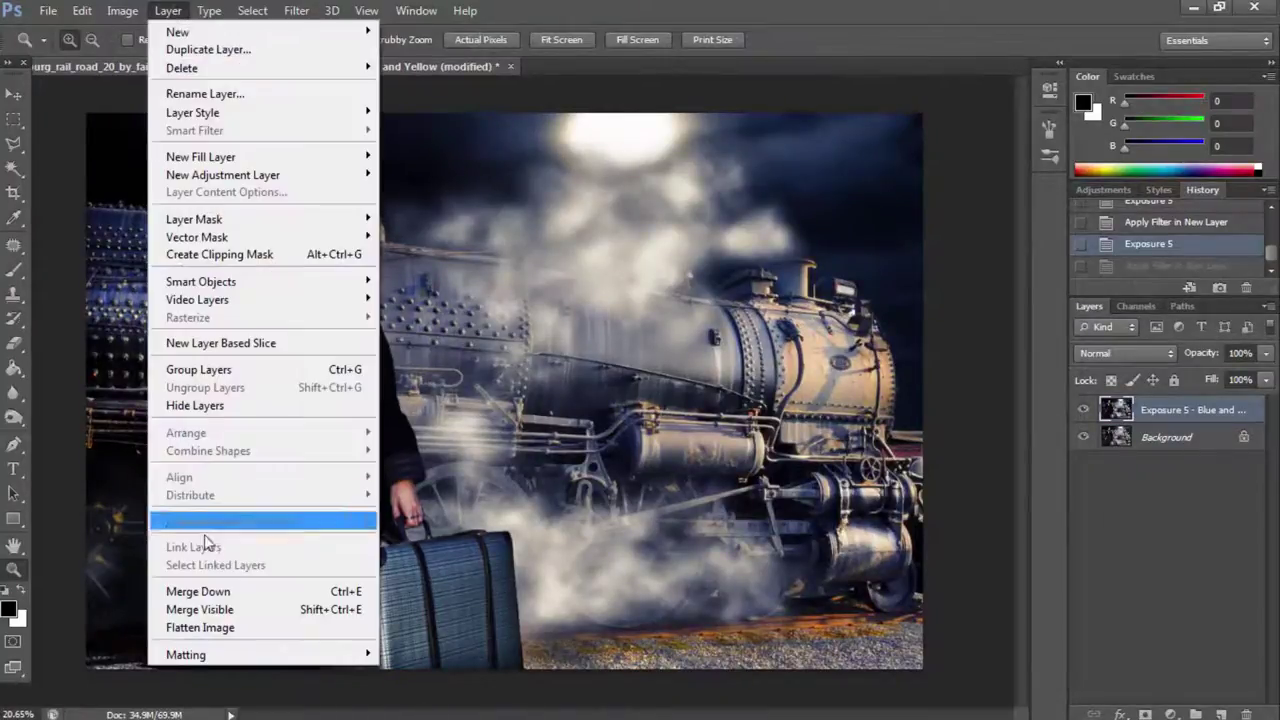
pyautogui.click(220, 628)
# Duplicate the Background and apply a Soft_Warming.look Color Lookup to the copy.
pyautogui.rightClick(1167, 411)
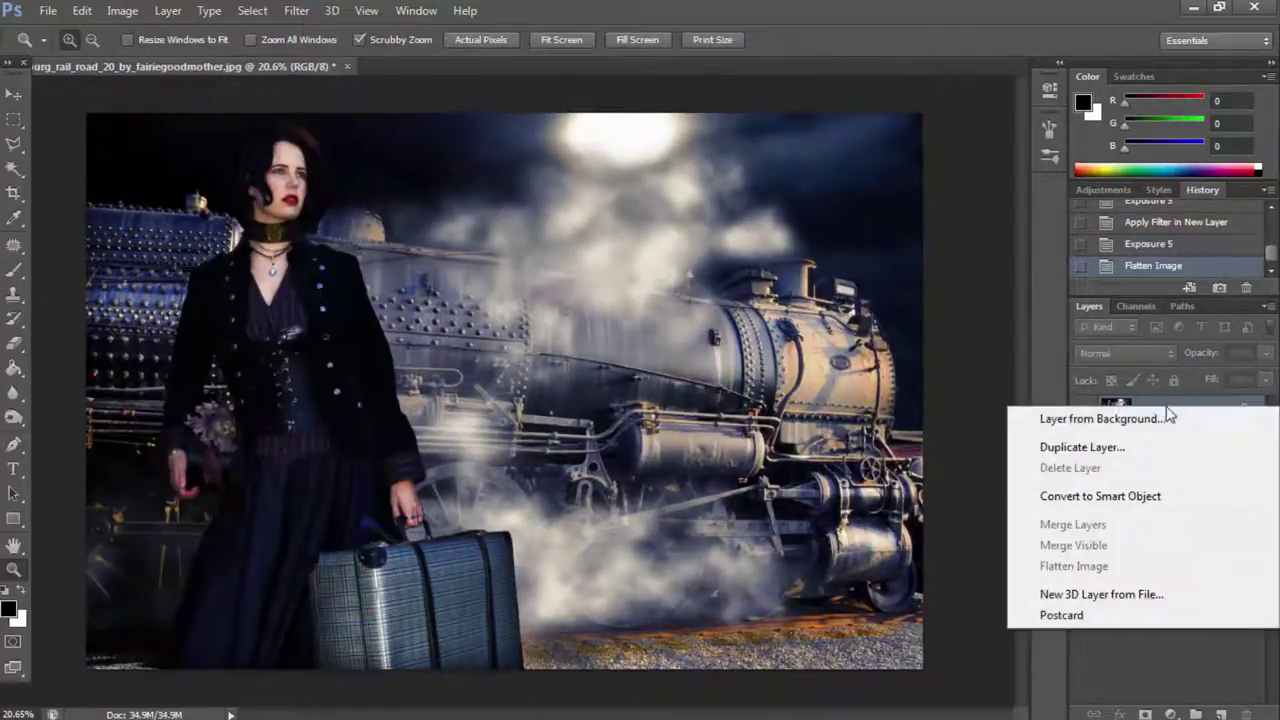
pyautogui.click(1149, 451)
pyautogui.press('Return')
pyautogui.click(122, 10)
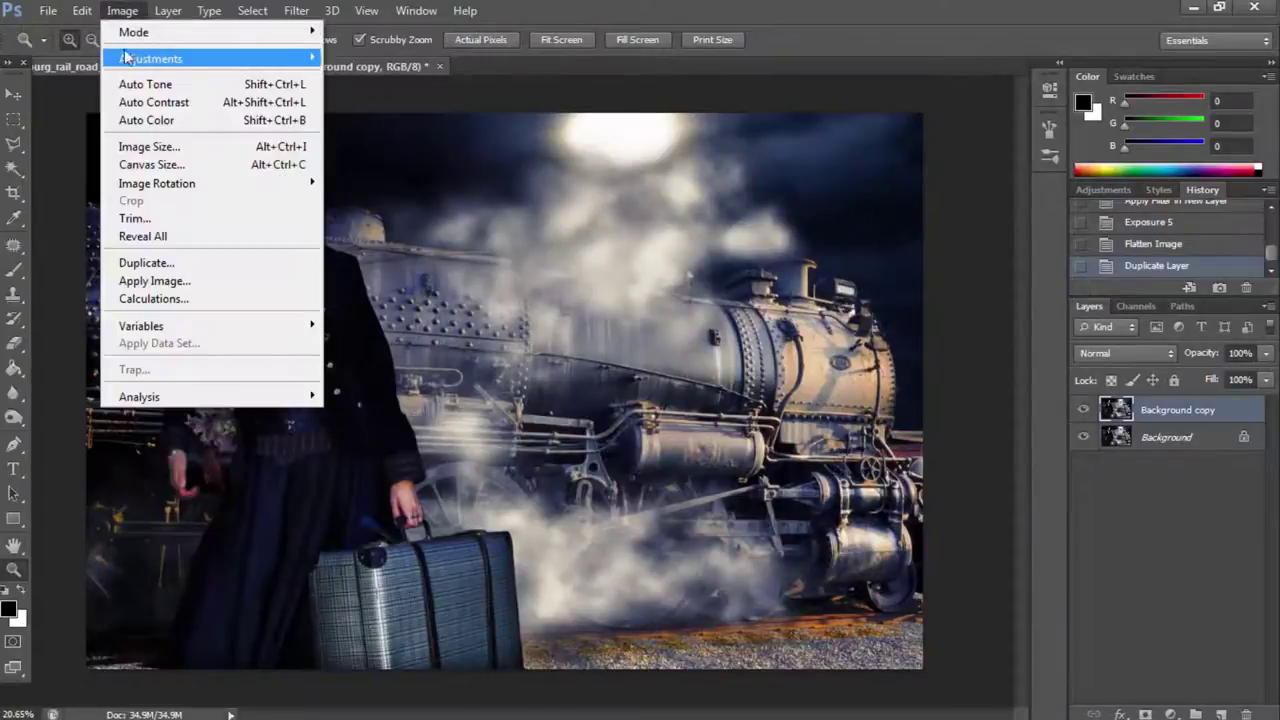
pyautogui.click(443, 248)
pyautogui.click(1060, 511)
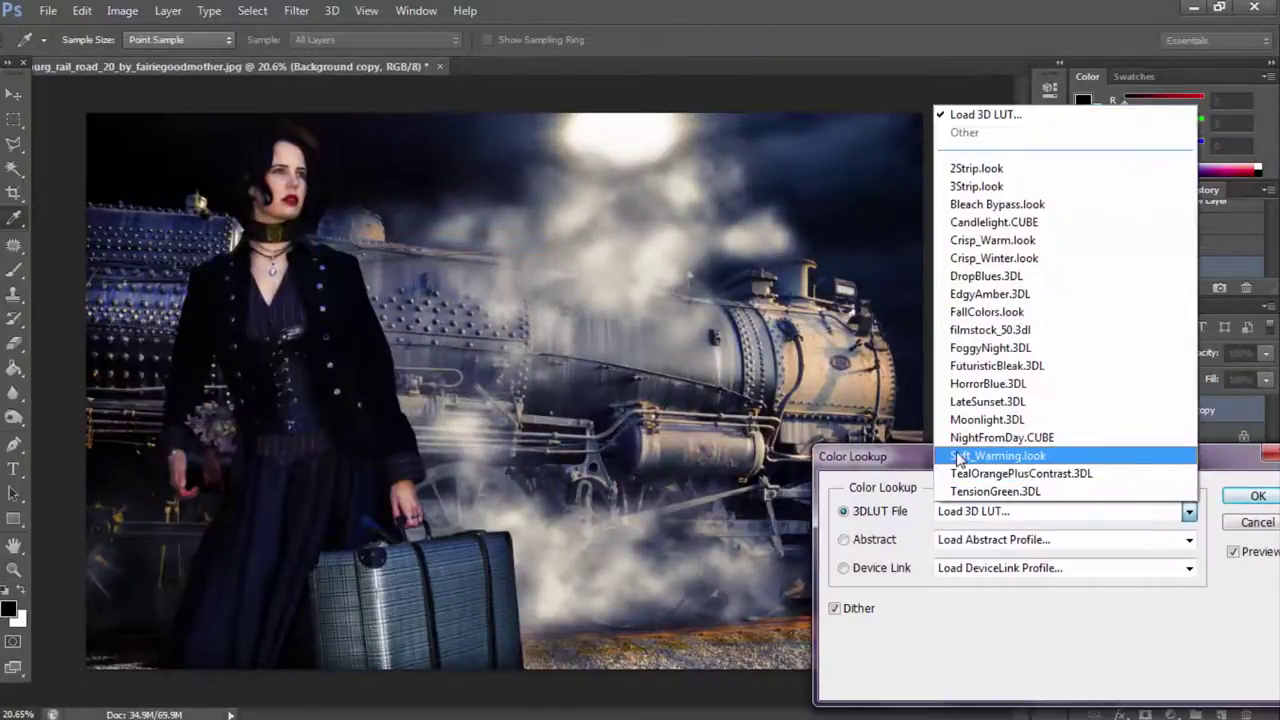
pyautogui.click(990, 455)
pyautogui.click(1257, 496)
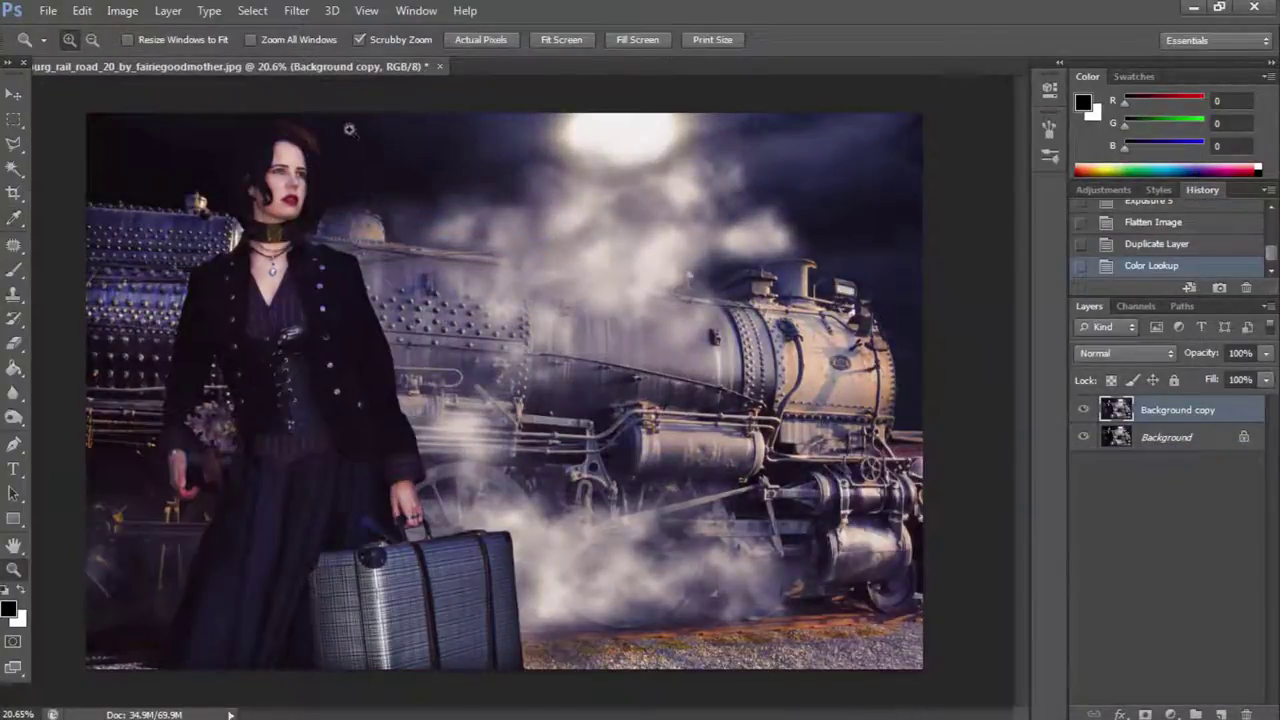
pyautogui.click(122, 10)
pyautogui.moveTo(150, 58)
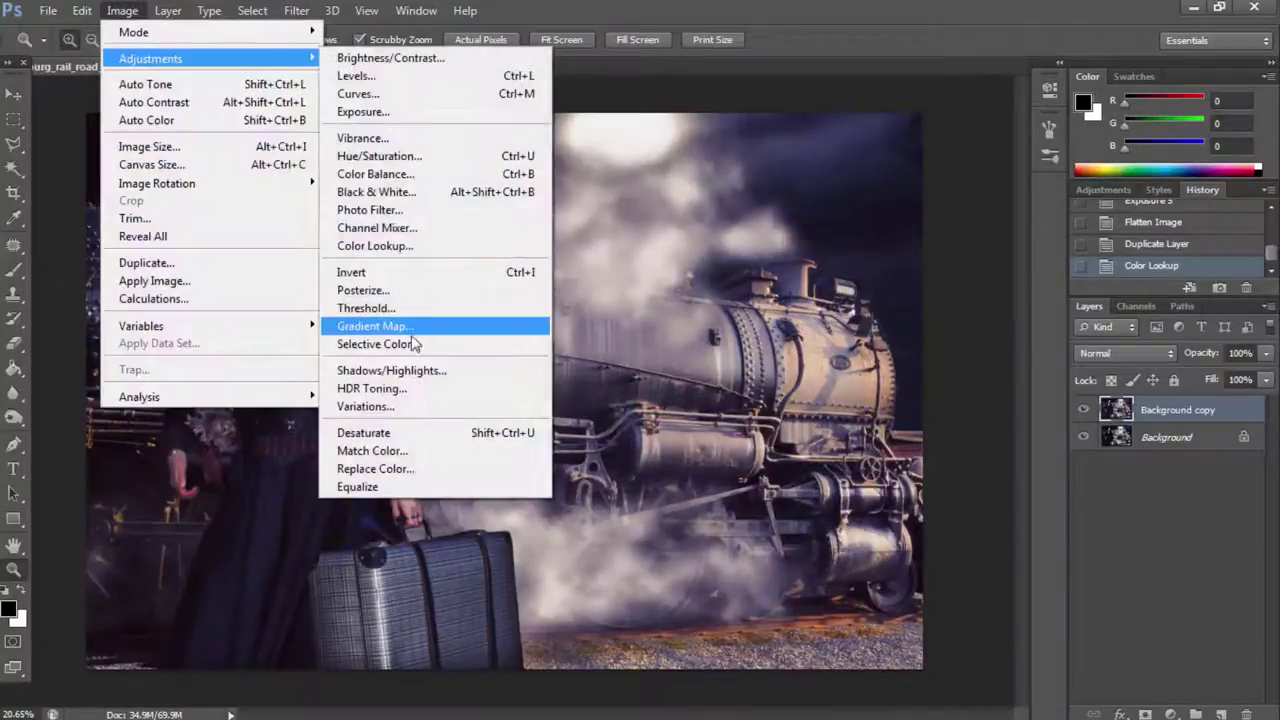
# Apply a Color Balance shifting the midtones slightly toward cyan and yellow.
pyautogui.click(380, 174)
pyautogui.click(840, 377)
pyautogui.moveTo(923, 328); pyautogui.dragTo(938, 337)
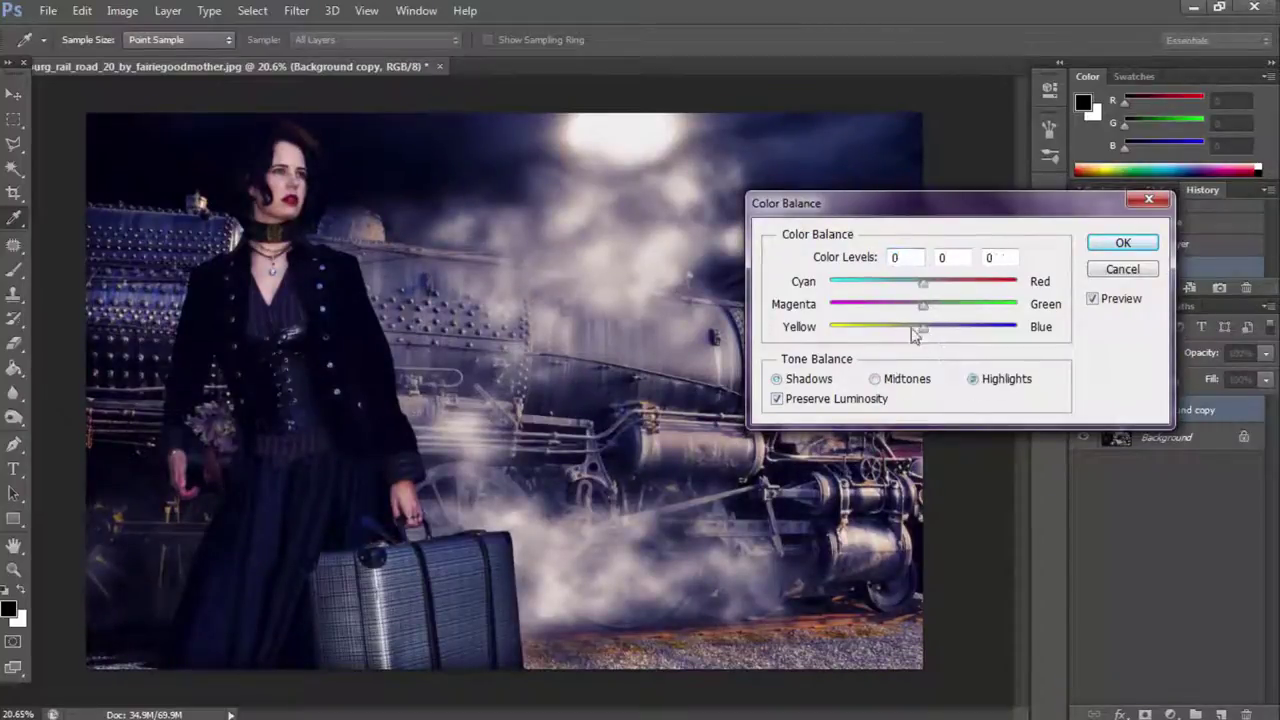
pyautogui.moveTo(913, 336); pyautogui.dragTo(905, 333)
pyautogui.moveTo(850, 203); pyautogui.dragTo(1007, 230)
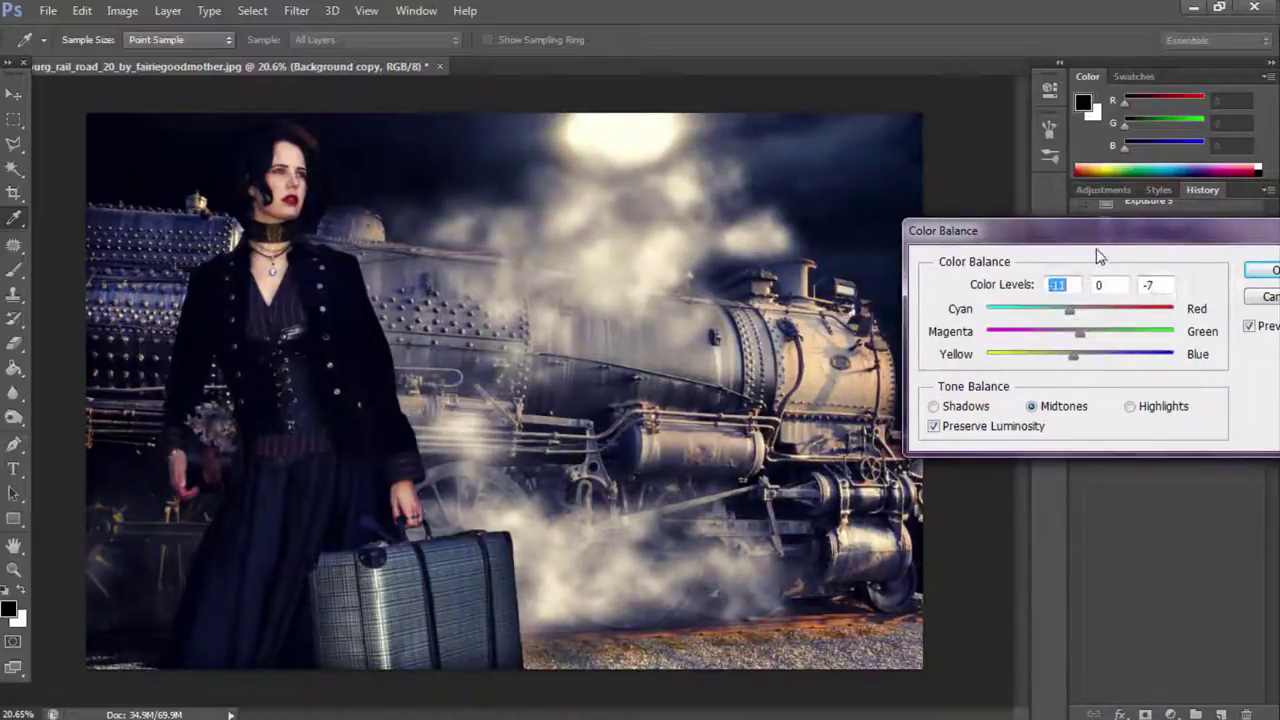
pyautogui.press('Return')
# Flatten the image and launch Alien Skin Exposure 5.
pyautogui.press('z')
pyautogui.click(167, 10)
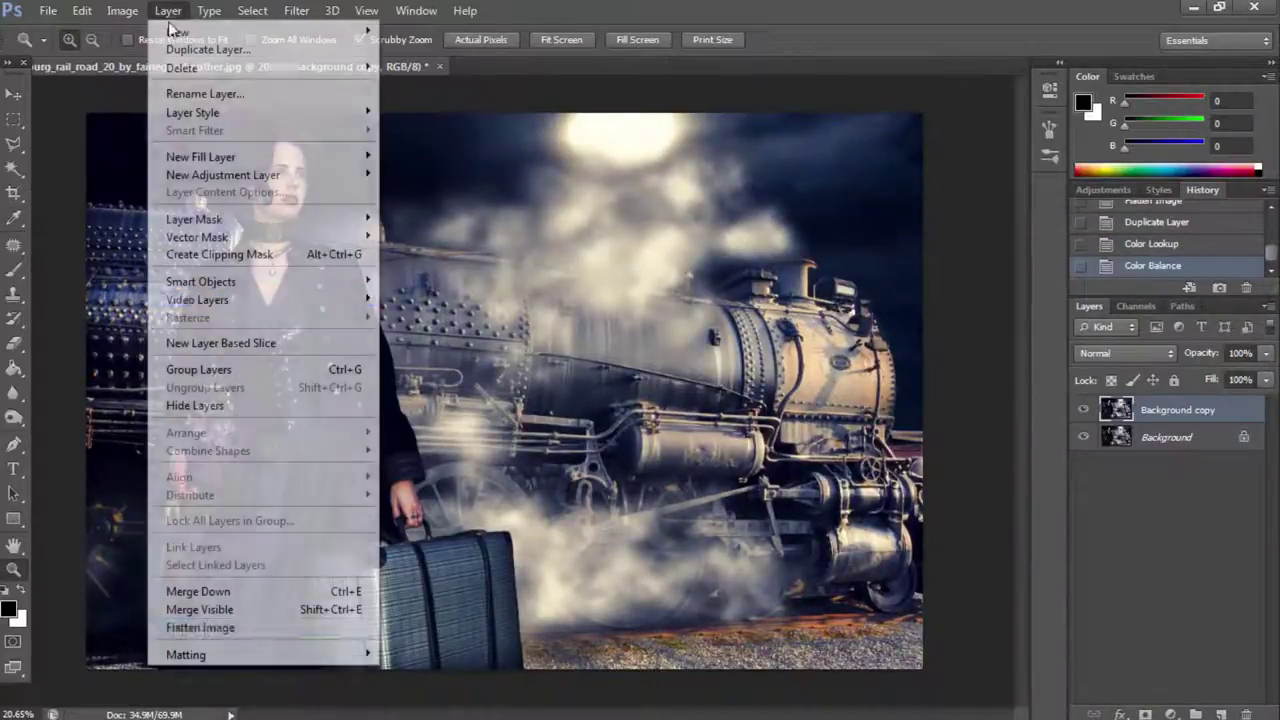
pyautogui.click(272, 626)
pyautogui.click(296, 10)
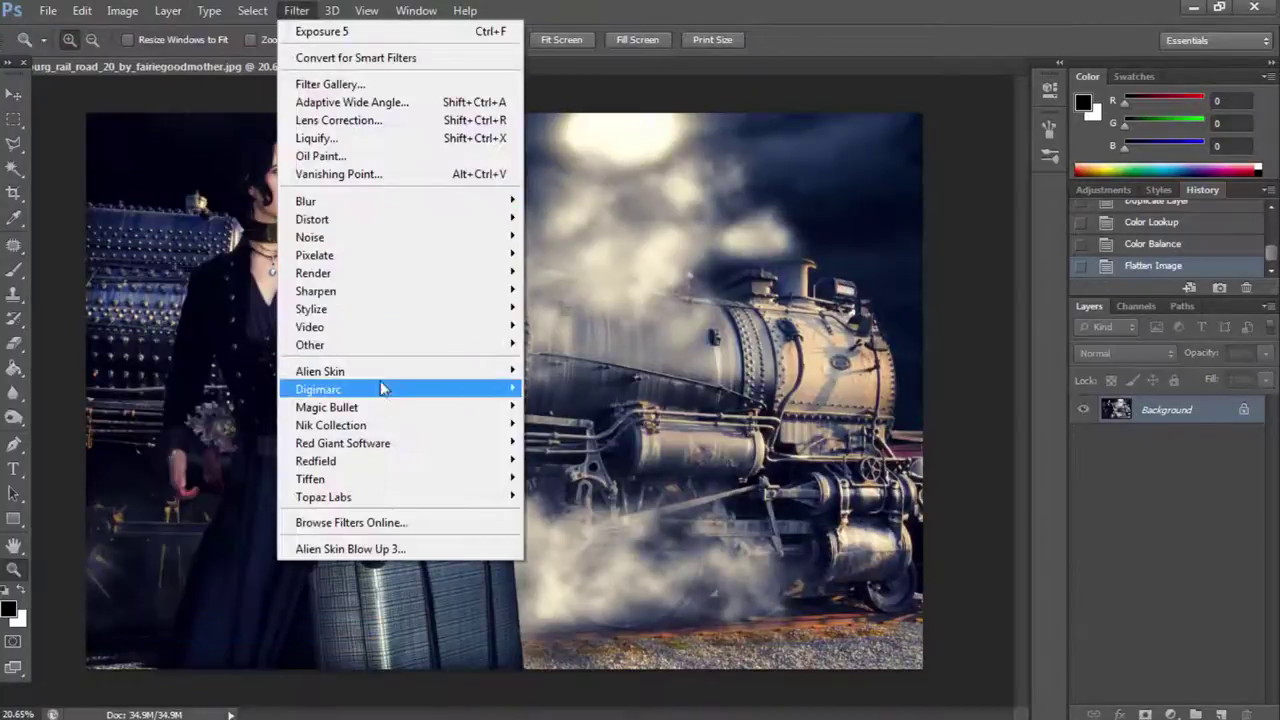
pyautogui.click(560, 369)
pyautogui.click(691, 390)
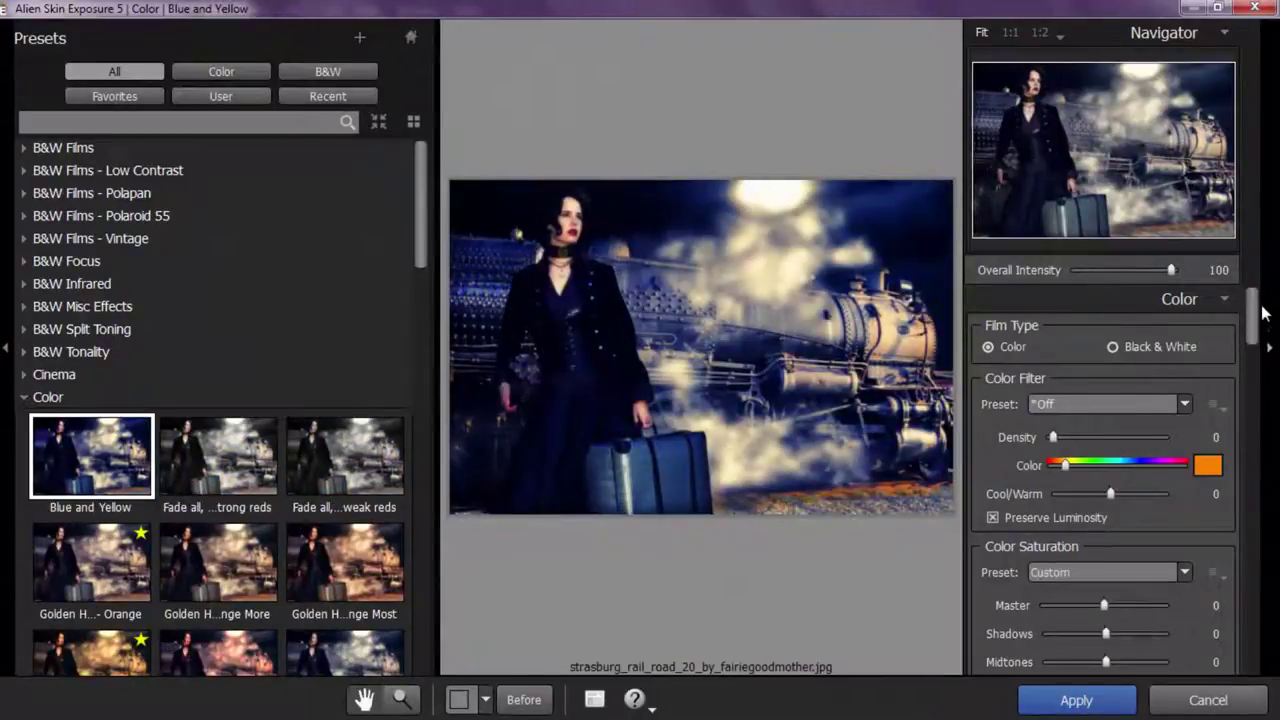
# Apply the Blue and Yellow preset with Yellows saturation lowered to 39.
pyautogui.moveTo(1252, 313); pyautogui.dragTo(1252, 350)
pyautogui.moveTo(1137, 471)
pyautogui.mouseDown()
pyautogui.moveTo(1105, 474)
pyautogui.moveTo(1127, 499)
pyautogui.mouseUp()
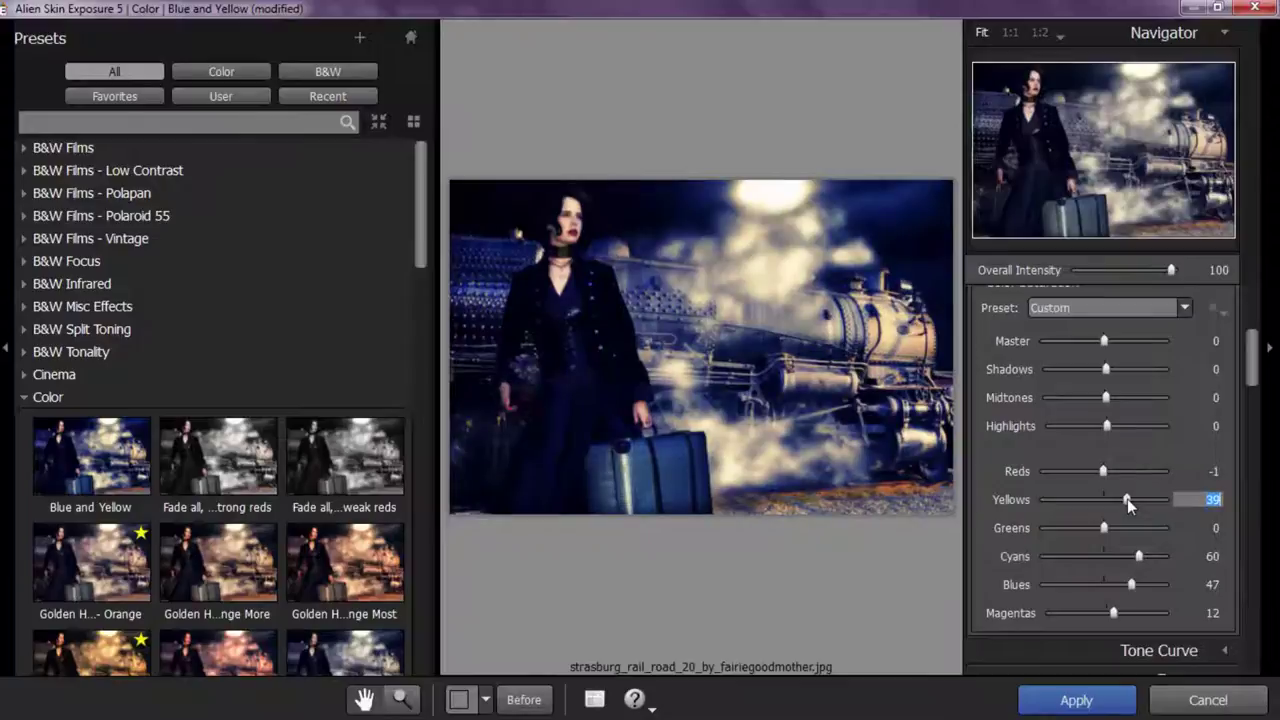
pyautogui.moveTo(1139, 556); pyautogui.dragTo(1125, 558)
pyautogui.click(1076, 700)
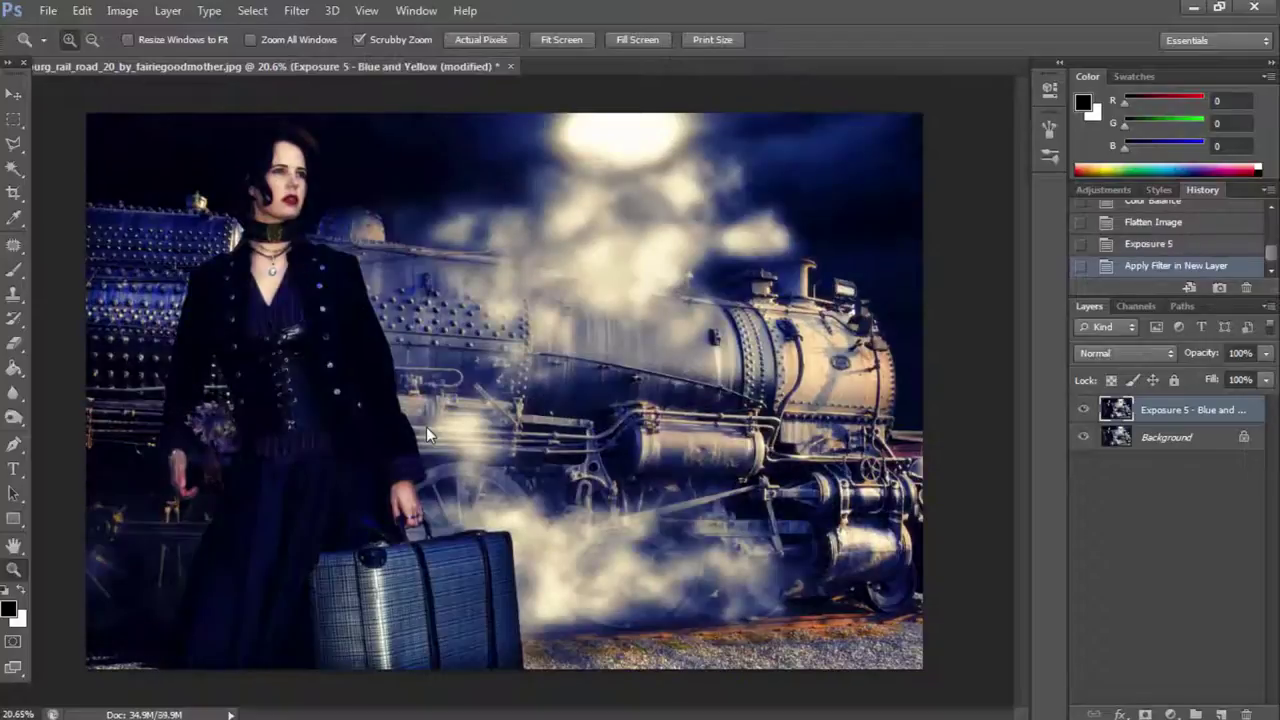
# Set the Blue and Yellow layer to 40% opacity and flatten the image.
pyautogui.click(1266, 353)
pyautogui.moveTo(1266, 378); pyautogui.dragTo(1238, 379)
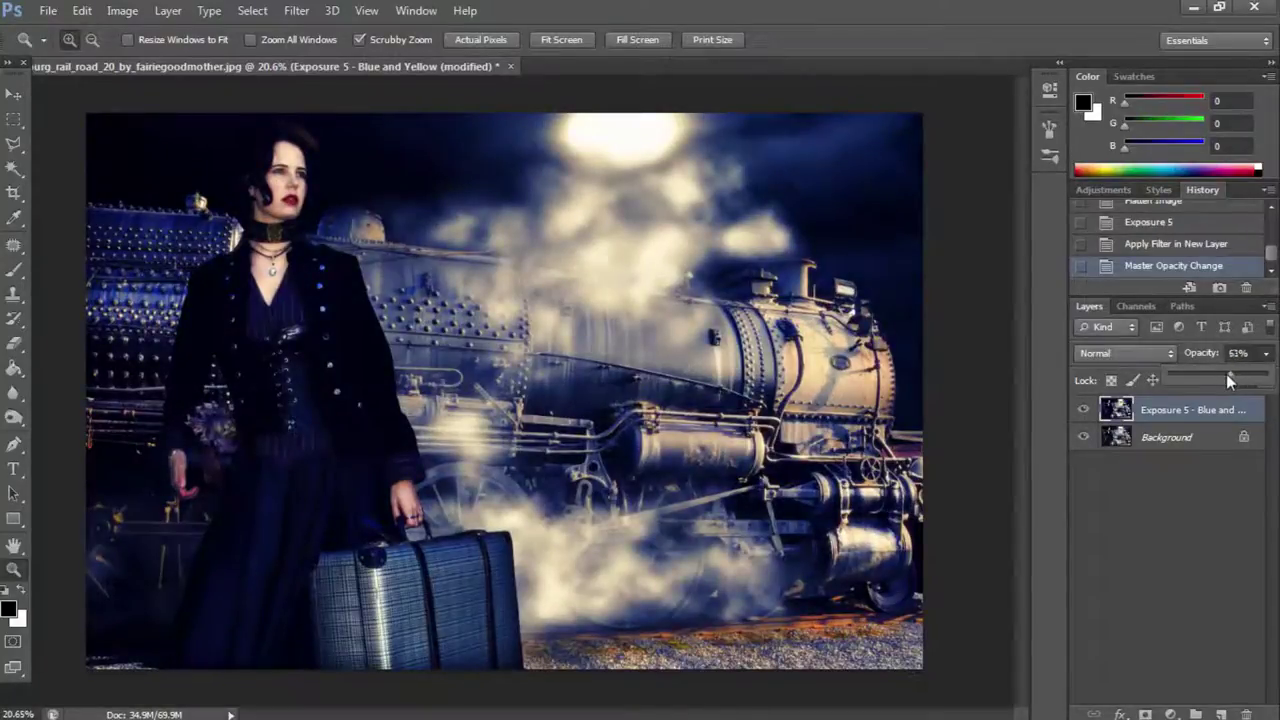
pyautogui.click(168, 10)
pyautogui.click(291, 621)
# Try a Soft_Warming.look Color Lookup on the flattened image, then cancel it.
pyautogui.click(122, 10)
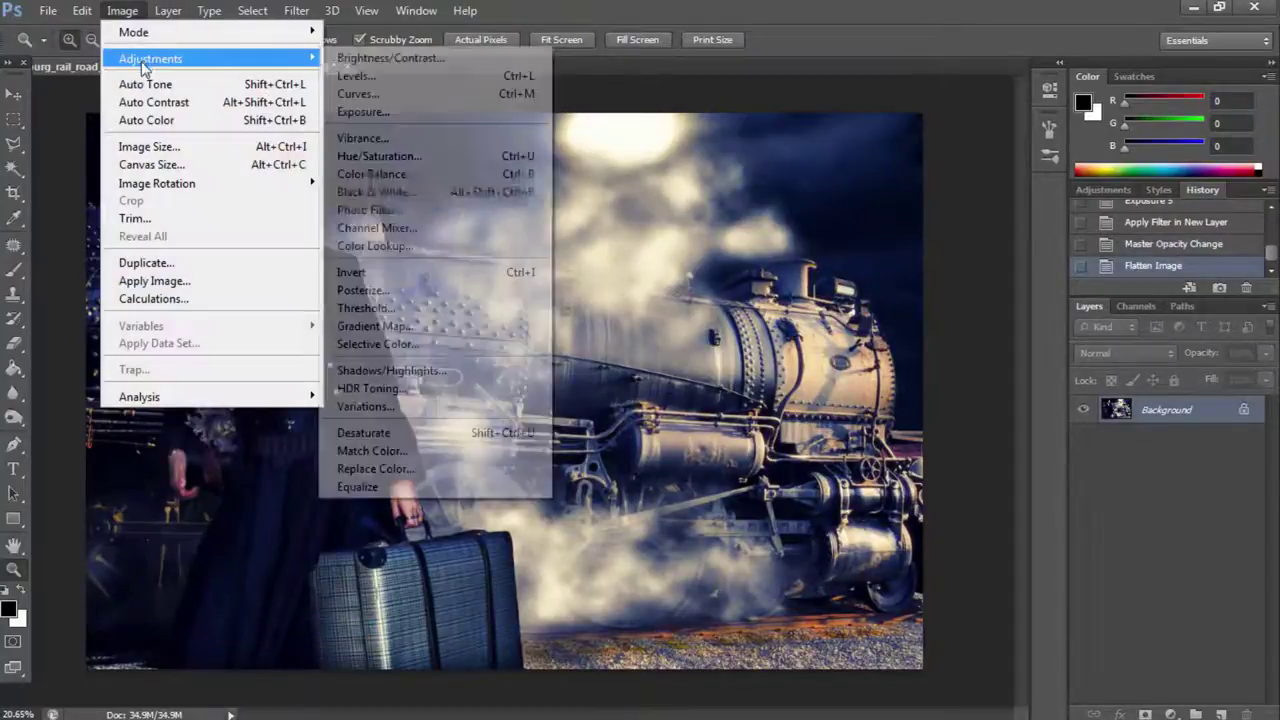
pyautogui.click(443, 246)
pyautogui.click(1060, 511)
pyautogui.click(1020, 451)
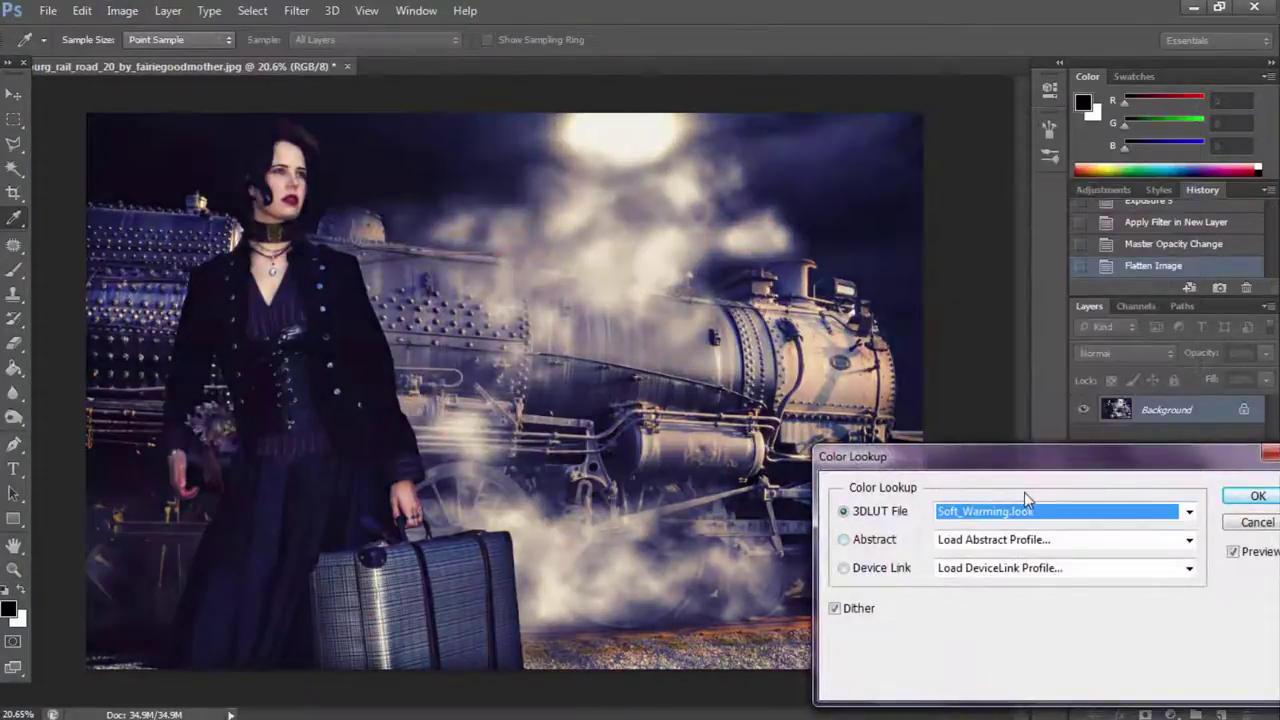
pyautogui.click(1256, 523)
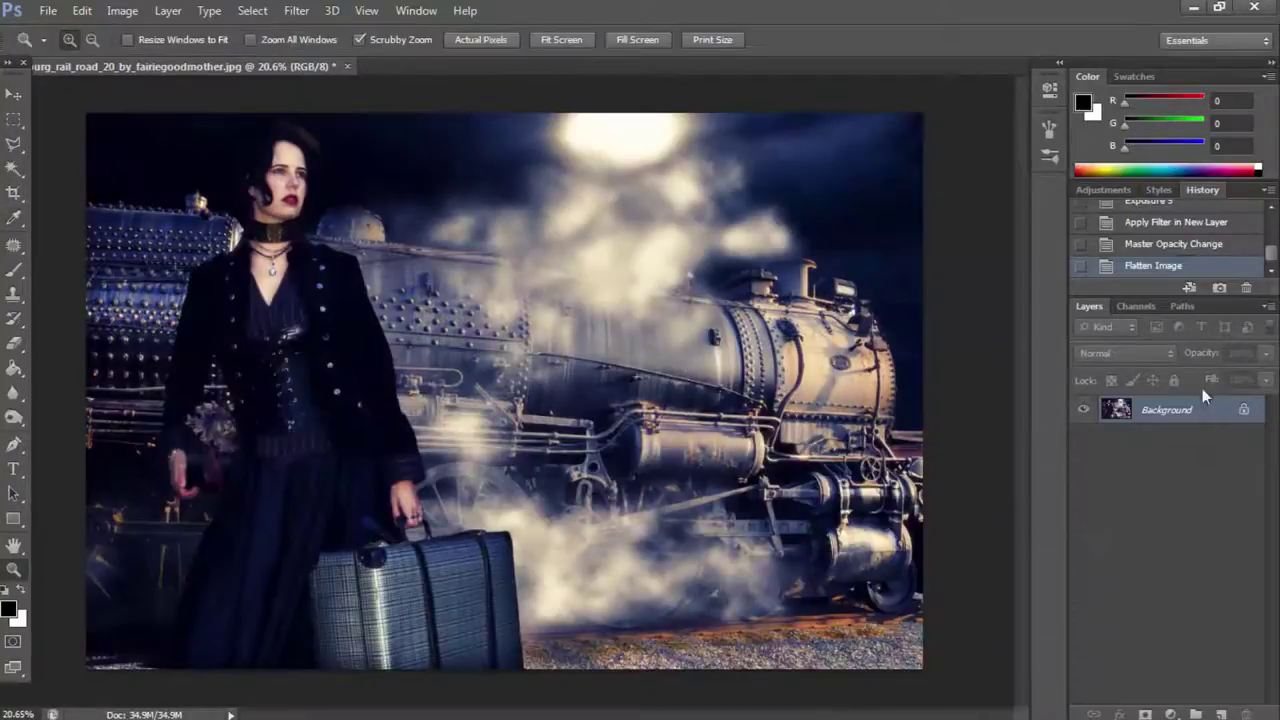
# Duplicate the Background, apply Soft_Warming.look to the copy, and set it to 64% opacity.
pyautogui.rightClick(1160, 410)
pyautogui.click(1160, 449)
pyautogui.click(800, 211)
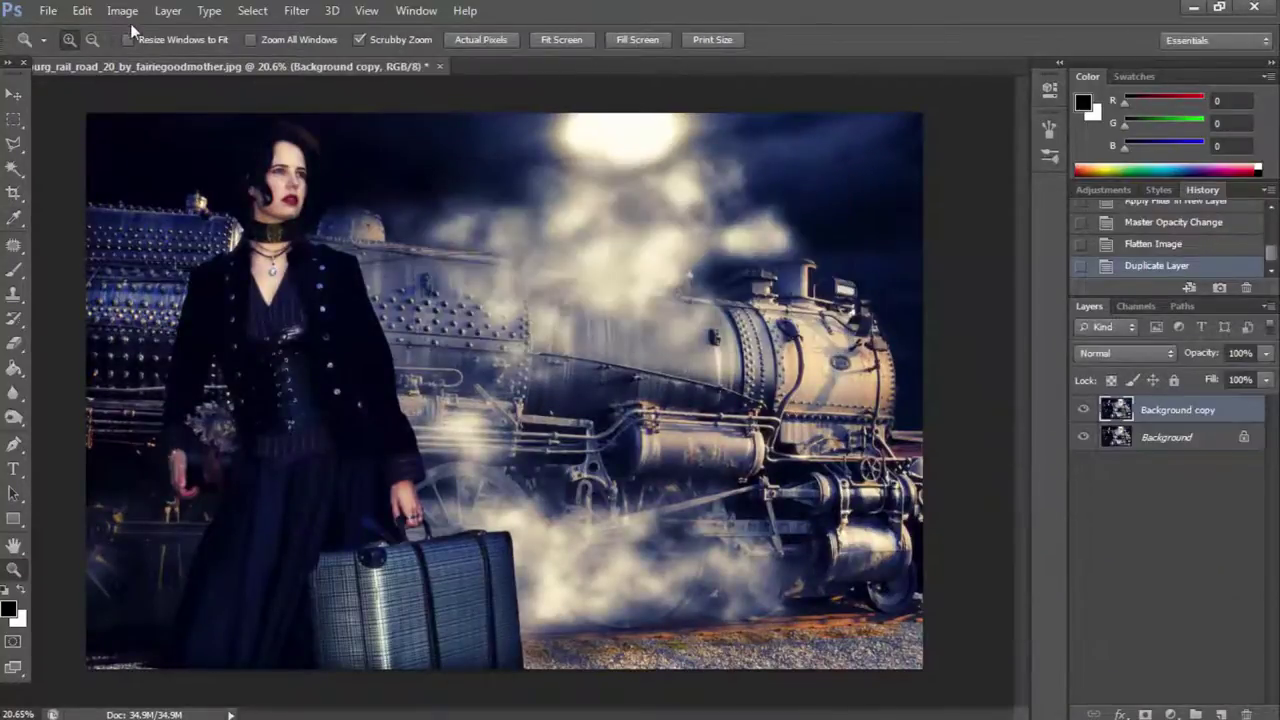
pyautogui.click(122, 10)
pyautogui.click(443, 246)
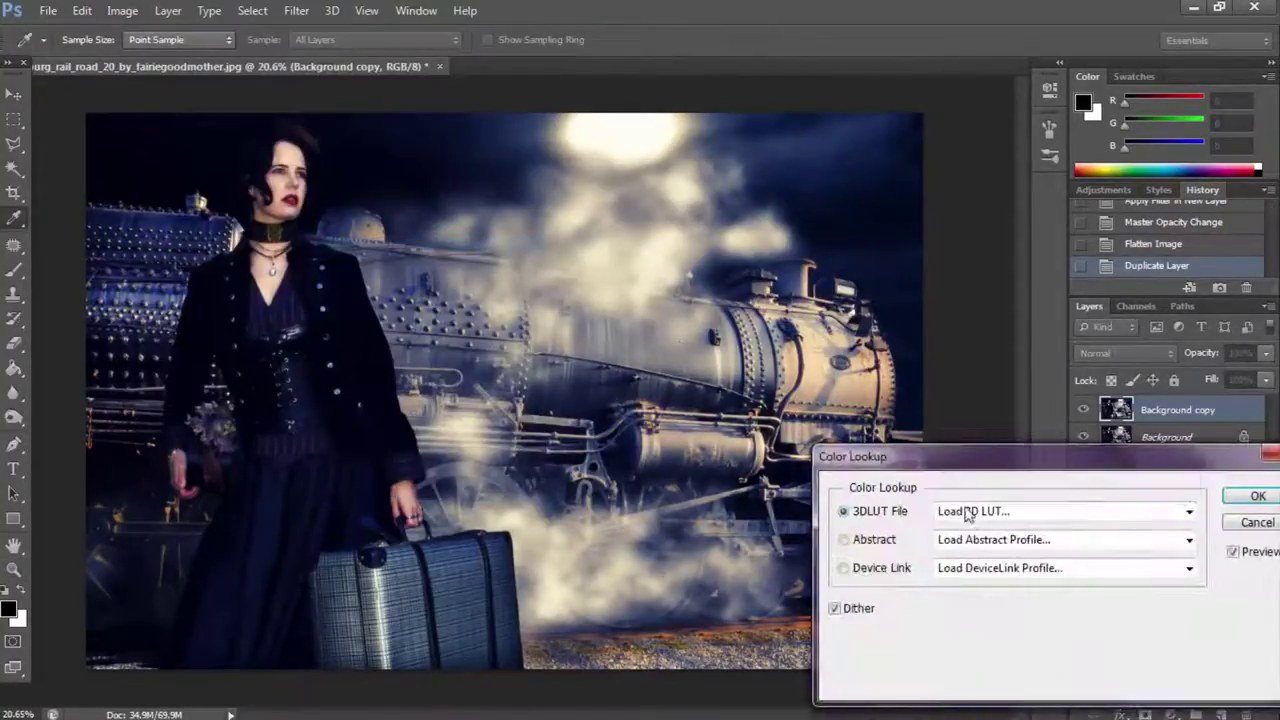
pyautogui.click(966, 513)
pyautogui.click(1020, 454)
pyautogui.click(1252, 497)
pyautogui.click(1266, 353)
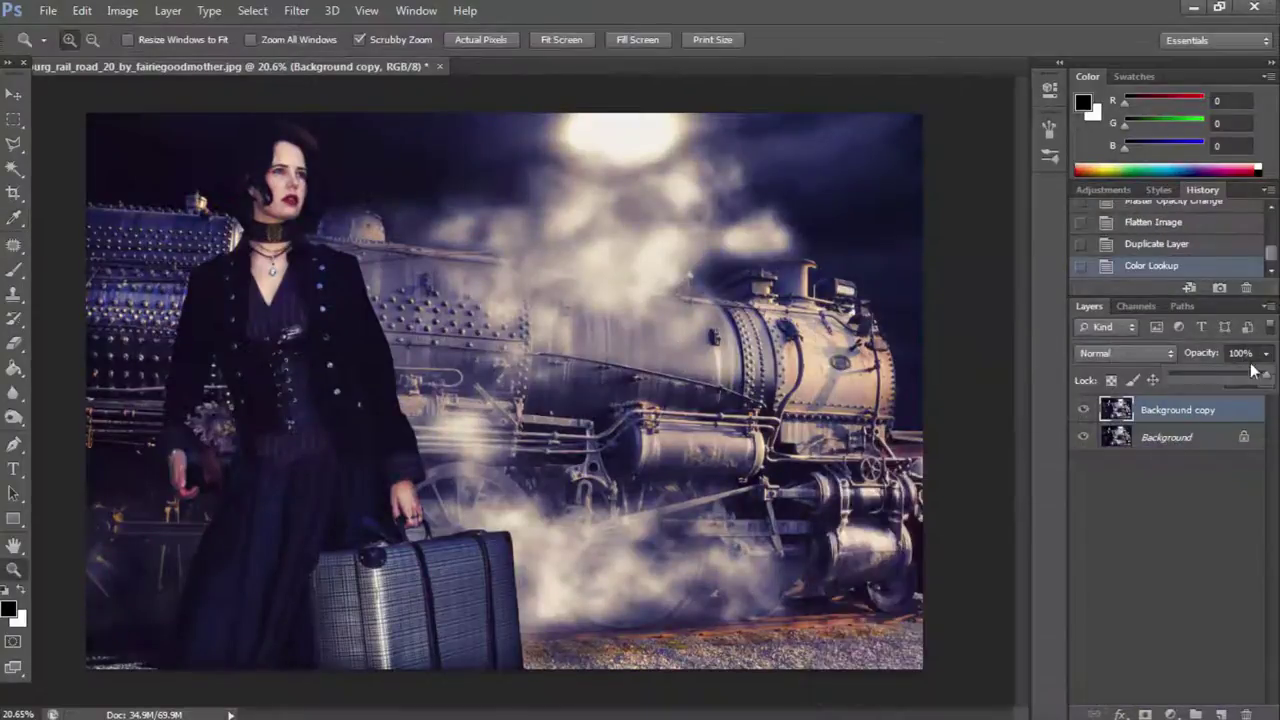
pyautogui.moveTo(1262, 378); pyautogui.dragTo(1230, 383)
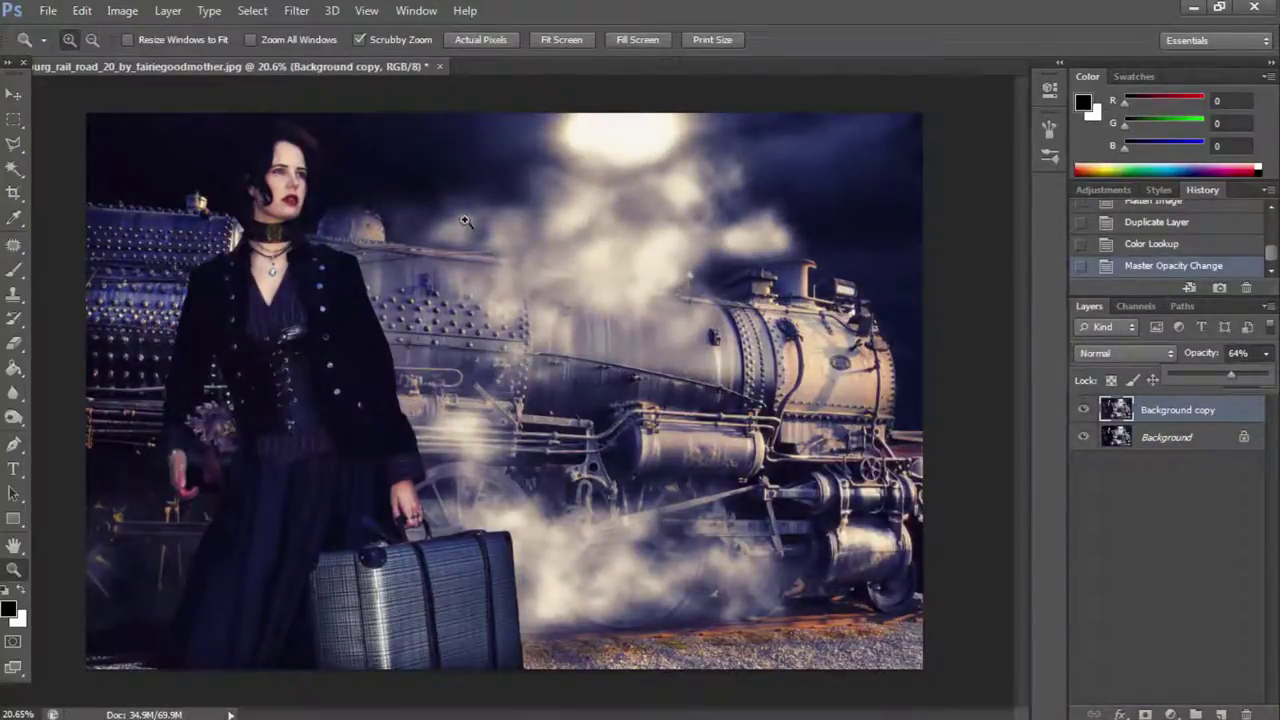
# Zoom in on the woman's face.
pyautogui.click(545, 155)
pyautogui.rightClick(561, 189)
pyautogui.click(580, 194)
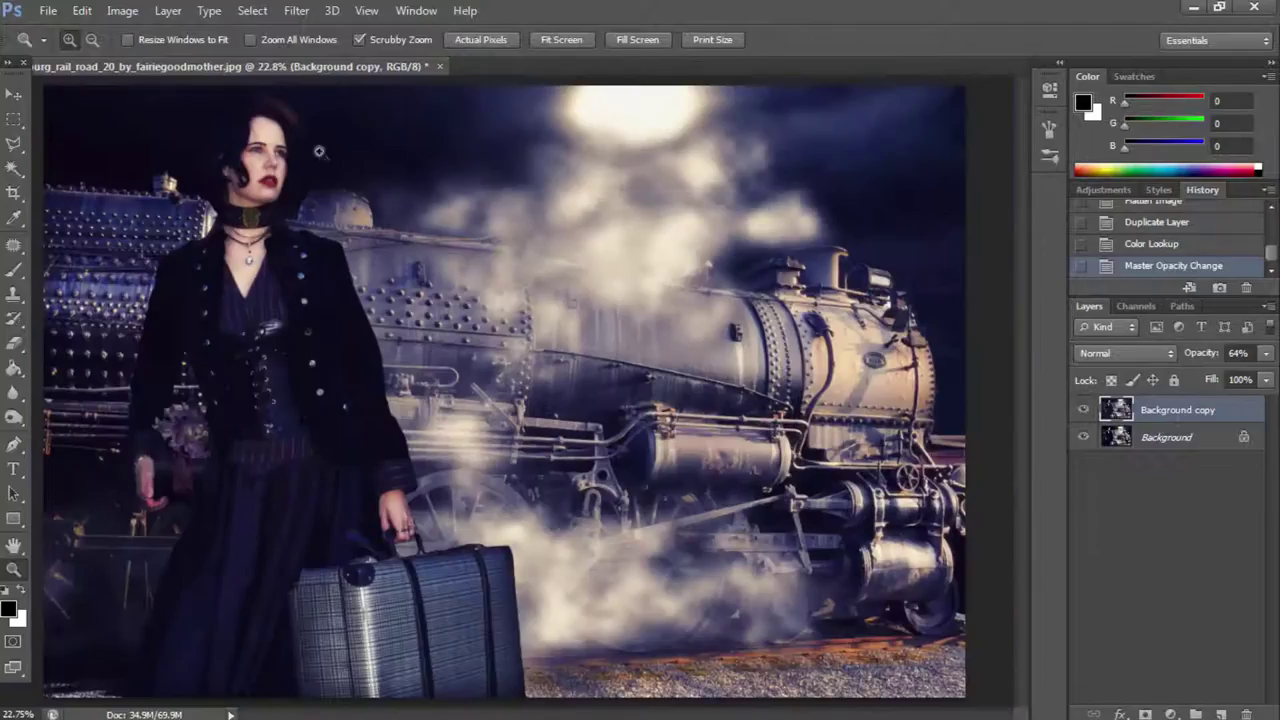
pyautogui.click(310, 181)
pyautogui.rightClick(322, 186)
pyautogui.click(330, 194)
# Flatten, then apply Sharpener Pro 3 output sharpening at 57% adaptive and 112% strength.
pyautogui.click(168, 10)
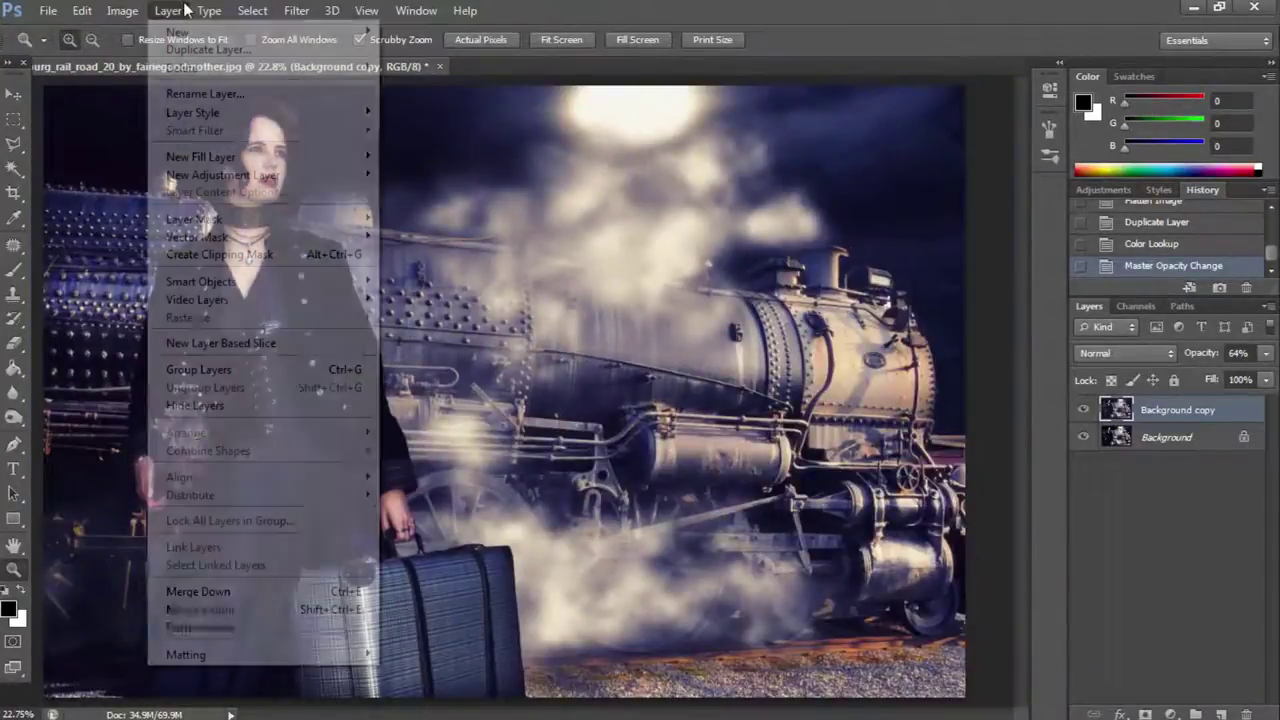
pyautogui.click(300, 630)
pyautogui.click(296, 10)
pyautogui.moveTo(331, 425)
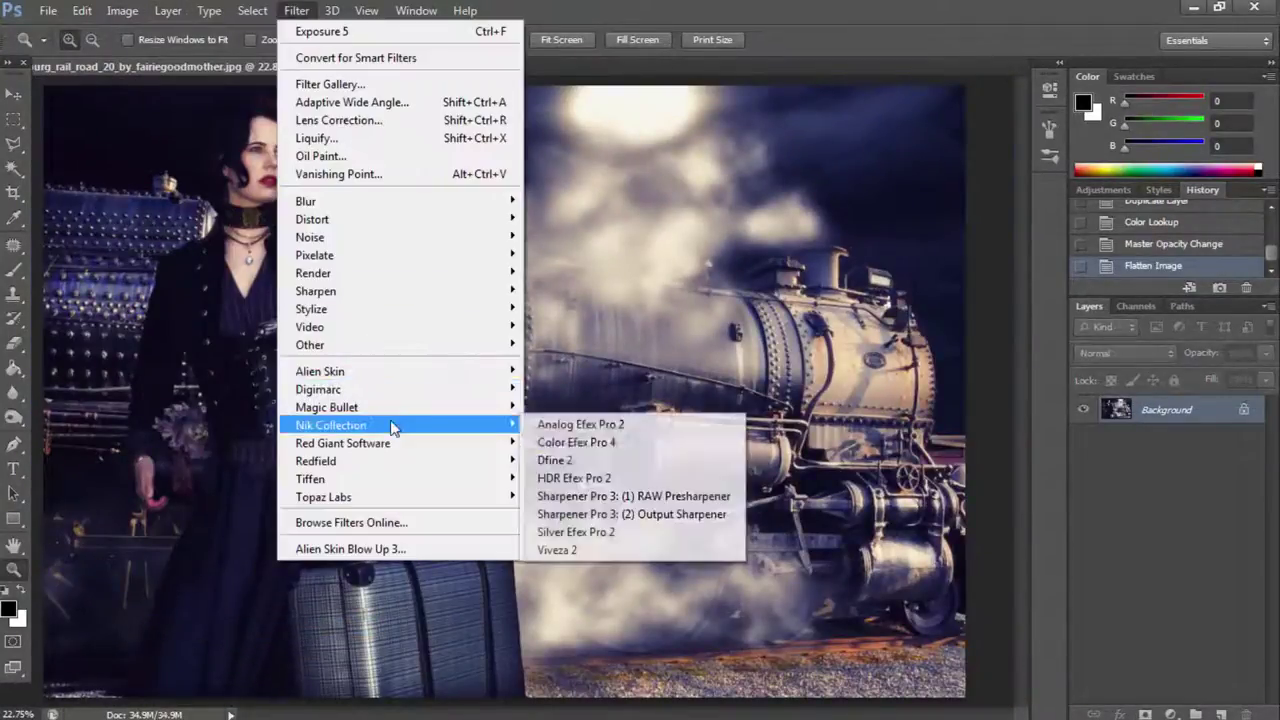
pyautogui.click(650, 515)
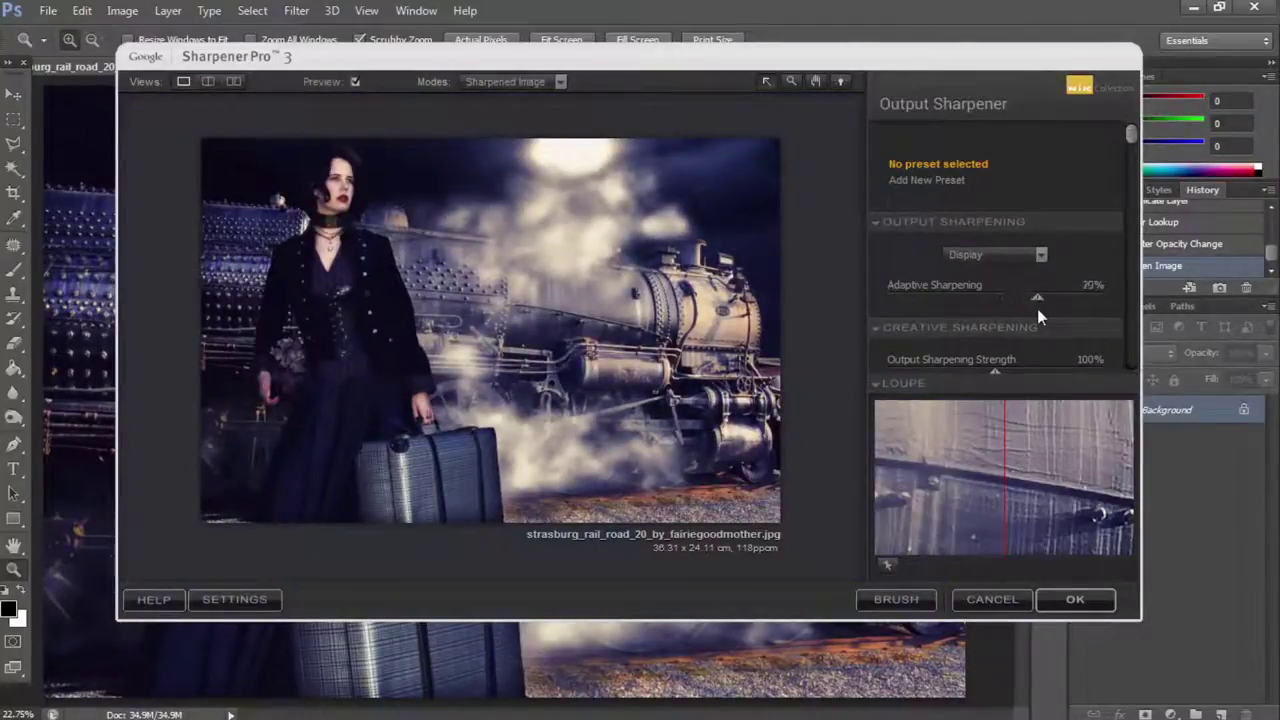
pyautogui.moveTo(1037, 310); pyautogui.dragTo(1010, 309)
pyautogui.moveTo(1009, 370); pyautogui.dragTo(1006, 370)
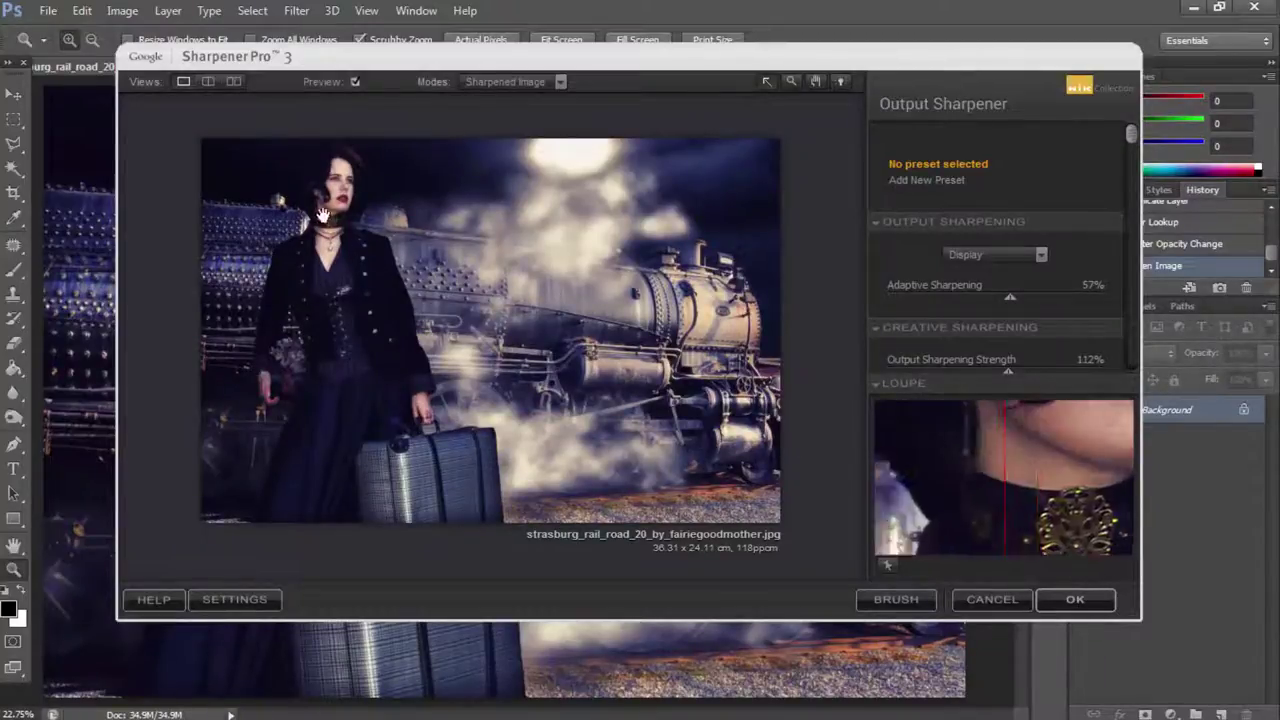
pyautogui.click(1075, 599)
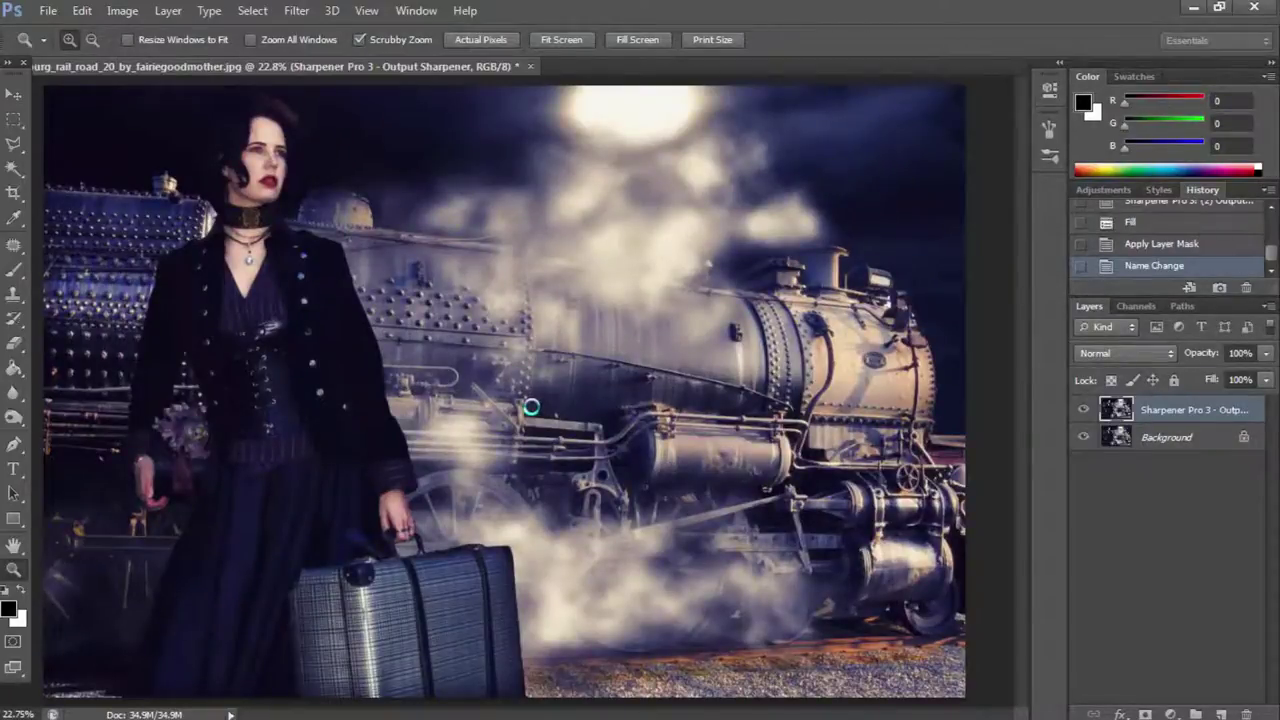
pyautogui.scroll(5, 366, 171)
pyautogui.scroll(5, 270, 186)
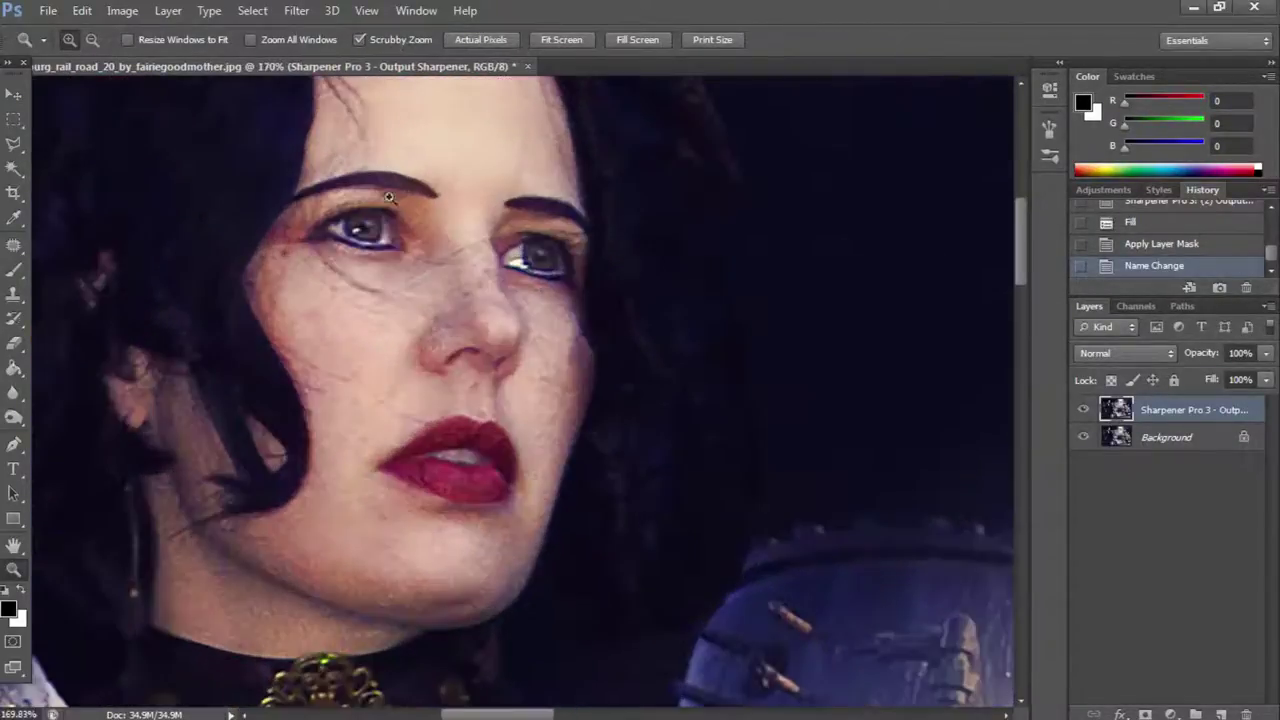
# With a 90 px eraser at 36% opacity, erase sharpening from forehead, cheek and chin.
pyautogui.click(20, 345)
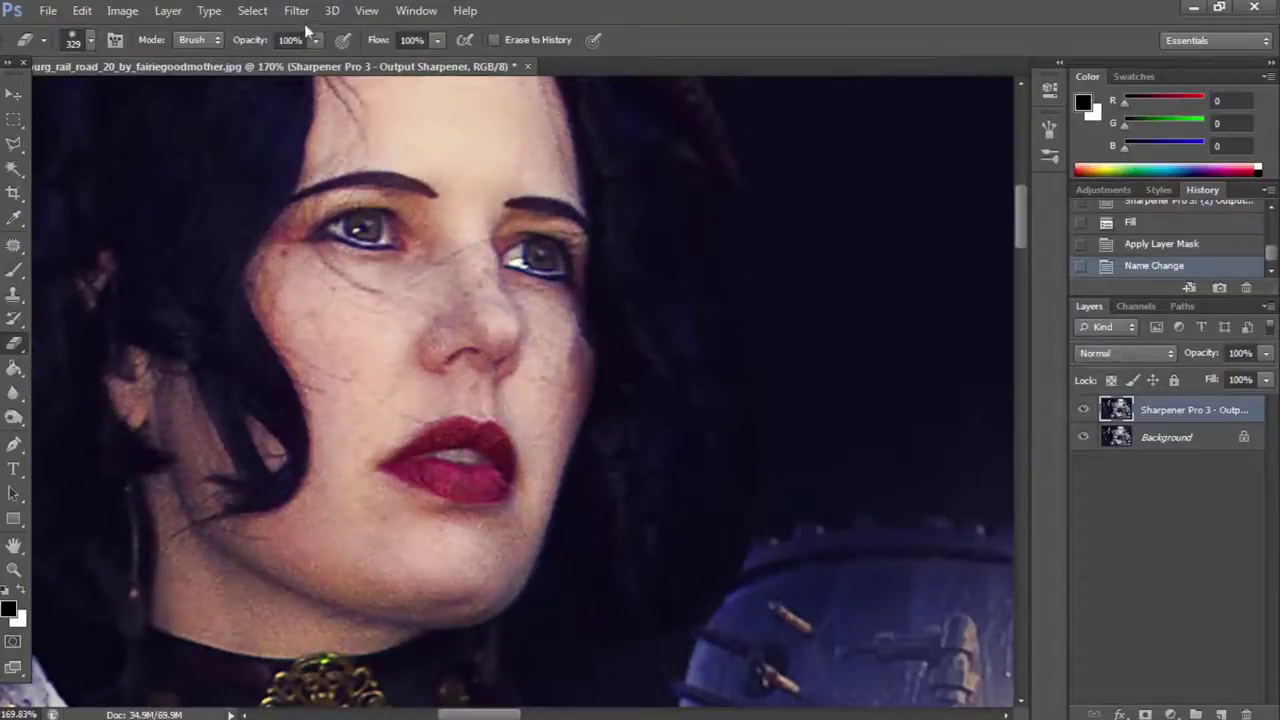
pyautogui.moveTo(254, 66); pyautogui.dragTo(264, 66)
pyautogui.rightClick(551, 308)
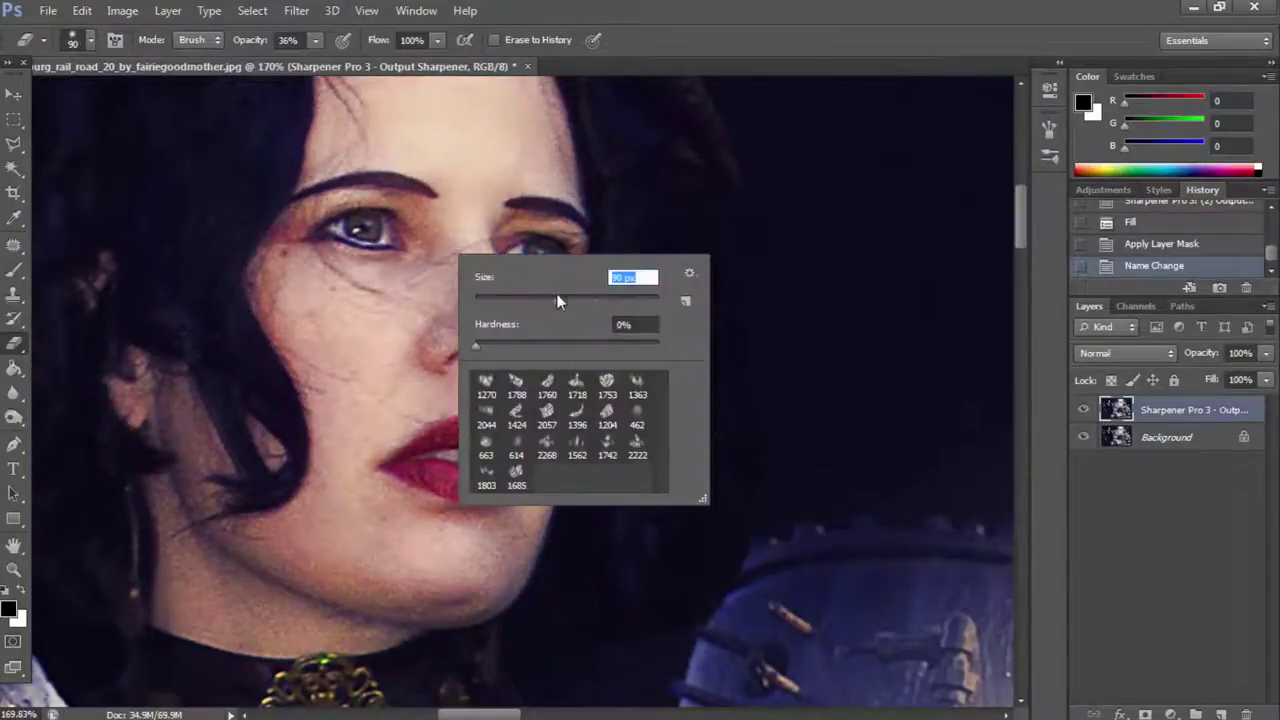
pyautogui.write('90')
pyautogui.press('Return')
pyautogui.moveTo(514, 129); pyautogui.dragTo(500, 129)
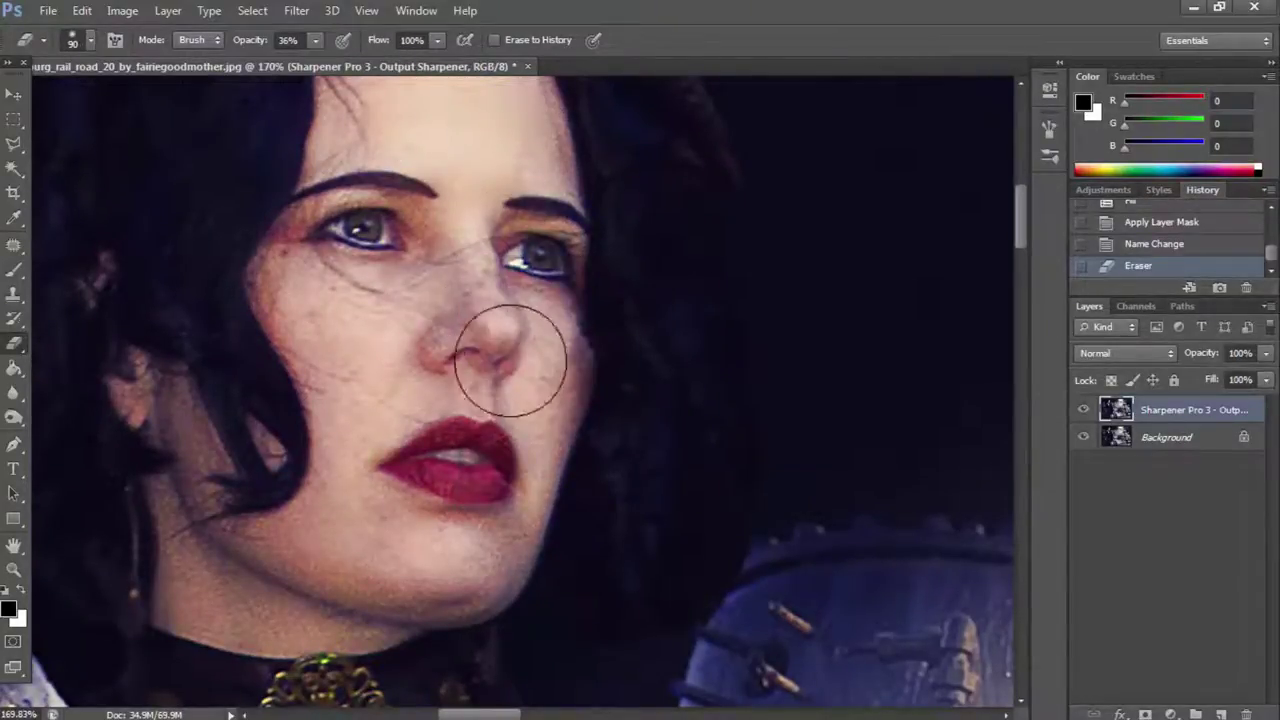
pyautogui.moveTo(509, 357); pyautogui.dragTo(548, 400)
pyautogui.moveTo(386, 543); pyautogui.dragTo(250, 585)
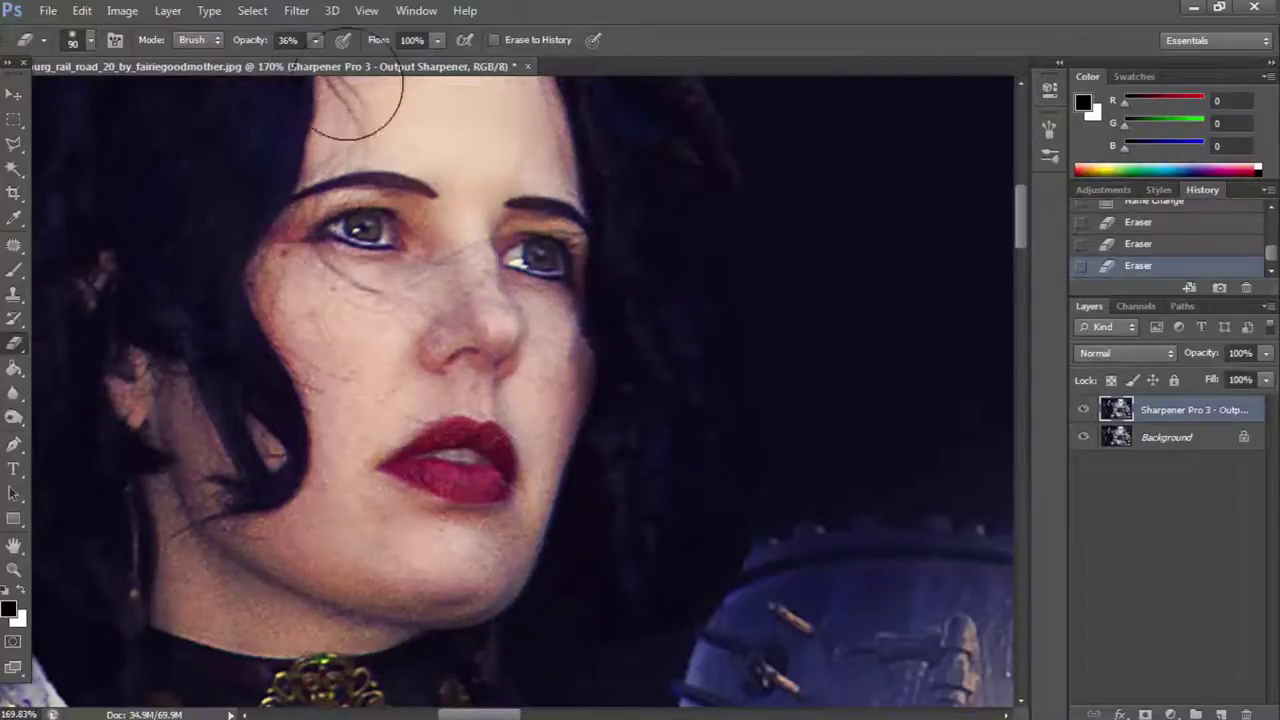
# Raise the eraser opacity to 92% and shrink the brush to 42 px.
pyautogui.click(313, 40)
pyautogui.click(360, 130)
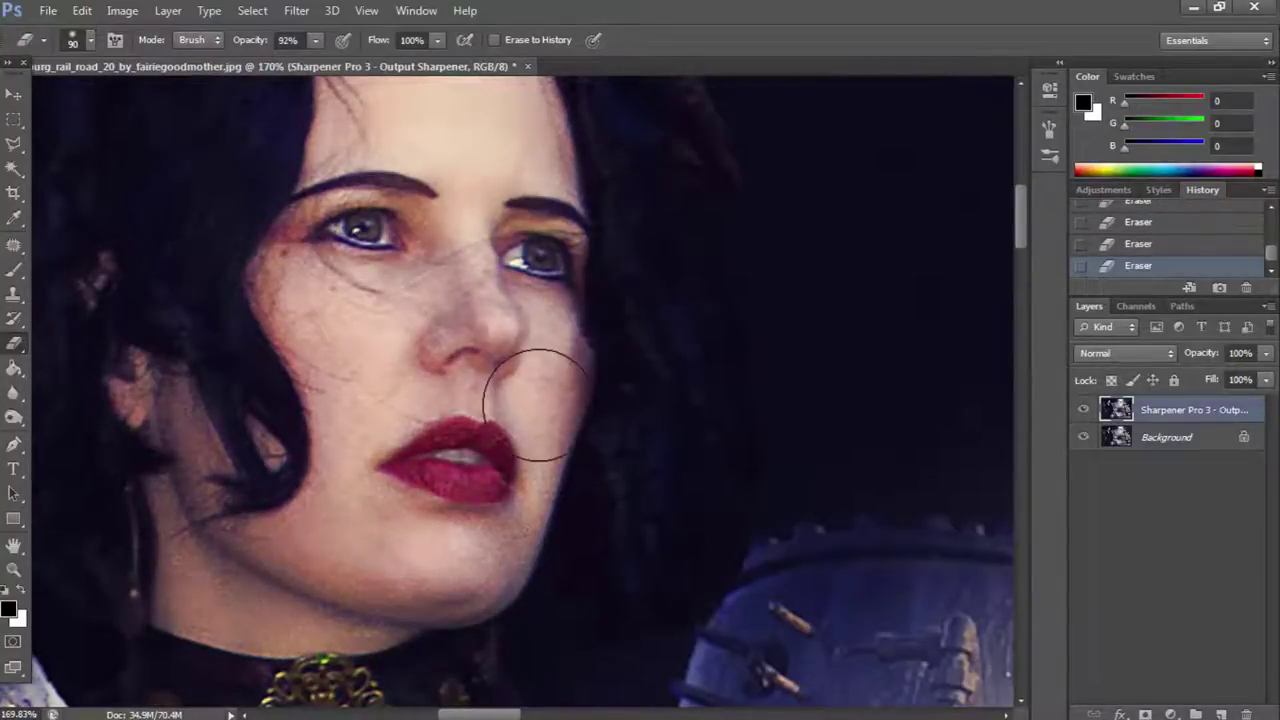
pyautogui.scroll(2, 400, 230)
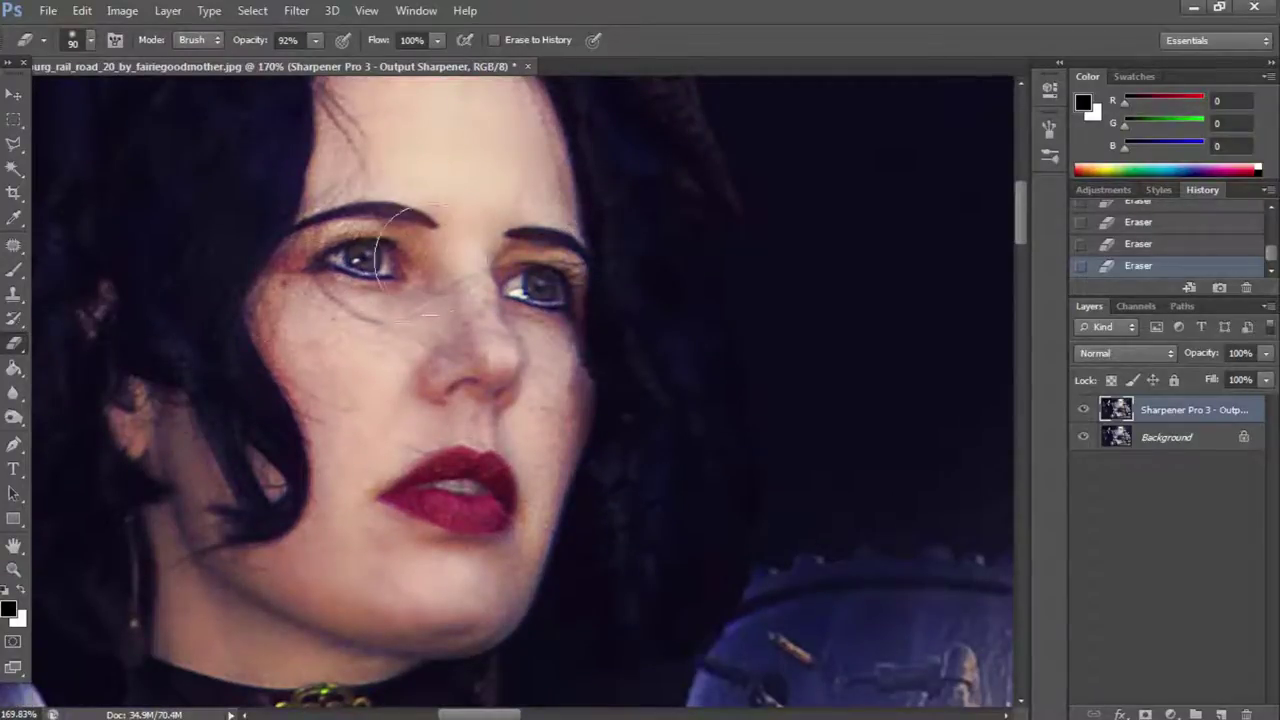
pyautogui.rightClick(386, 522)
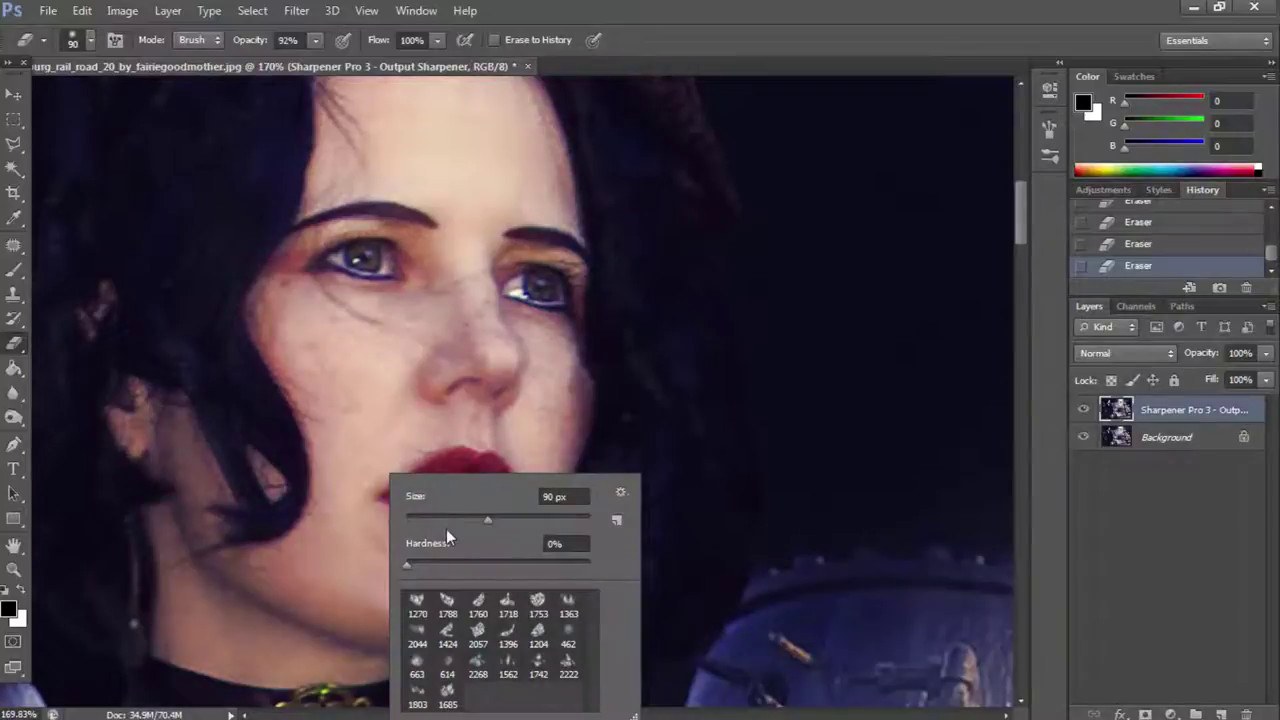
pyautogui.moveTo(487, 520); pyautogui.dragTo(450, 520)
pyautogui.press('Return')
# Fit the image in the window, then zoom in on the woman's face.
pyautogui.press('z')
pyautogui.rightClick(257, 494)
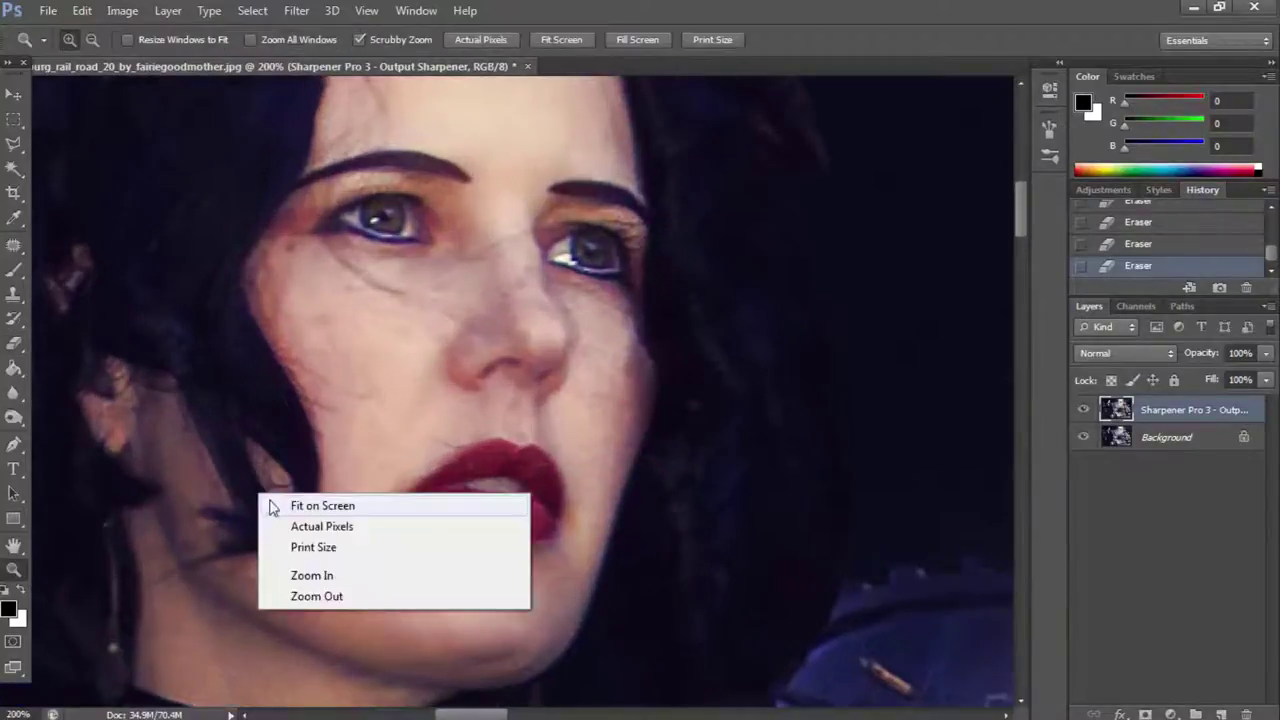
pyautogui.click(286, 506)
pyautogui.click(311, 158)
pyautogui.keyDown('alt'); pyautogui.click(306, 143); pyautogui.keyUp('alt')
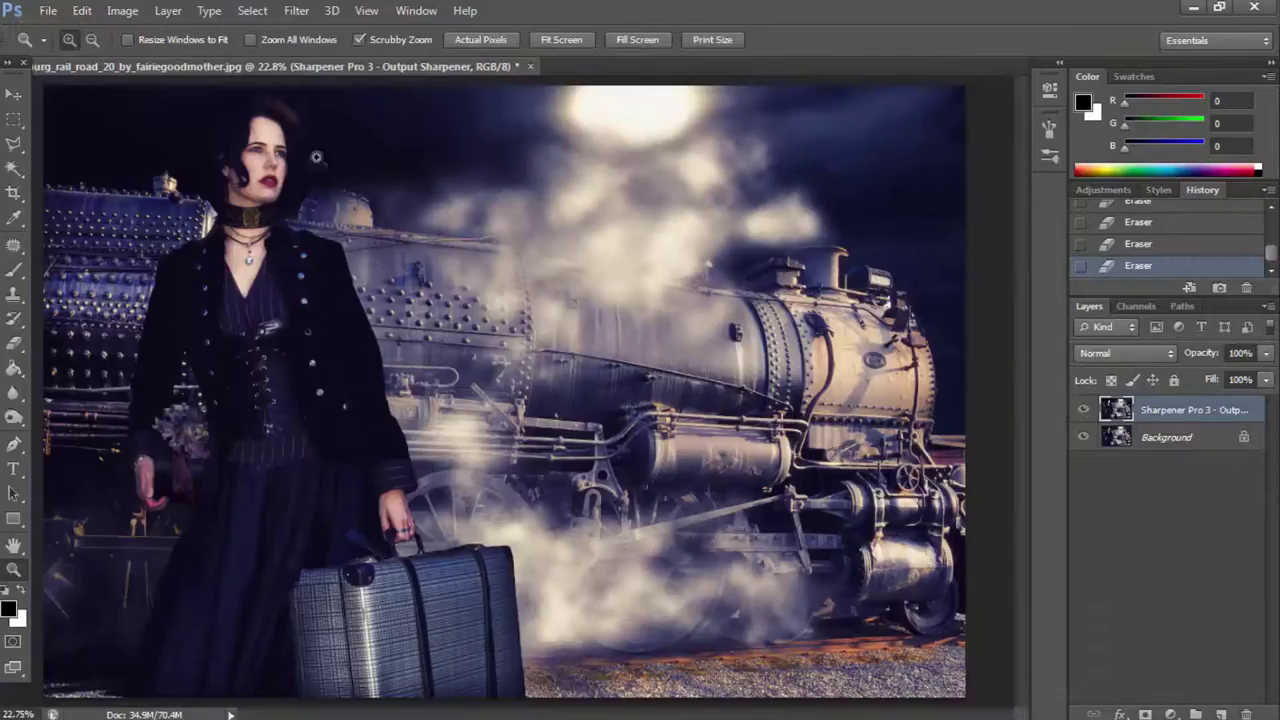
pyautogui.click(231, 186)
pyautogui.click(220, 168)
# Flatten the image, then Darken-mode blur the dark background right of the face.
pyautogui.click(168, 10)
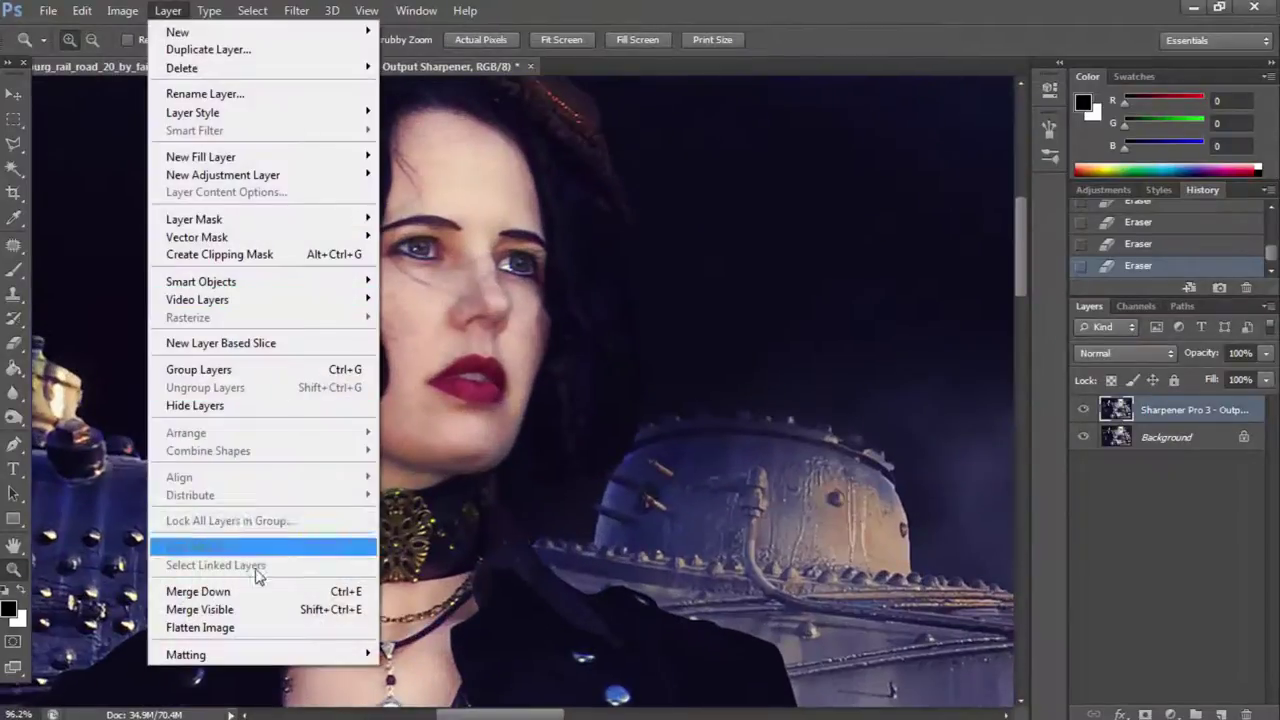
pyautogui.click(260, 626)
pyautogui.click(13, 392)
pyautogui.click(228, 40)
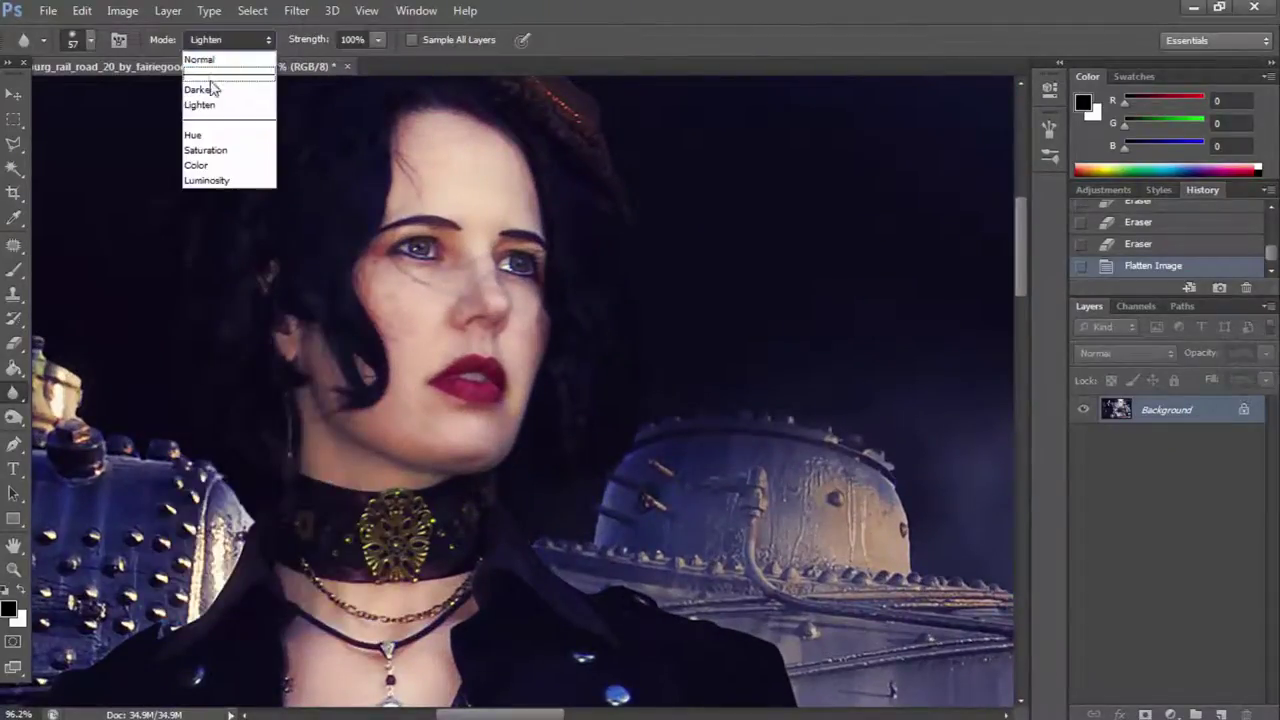
pyautogui.click(212, 88)
pyautogui.moveTo(605, 249); pyautogui.dragTo(620, 396)
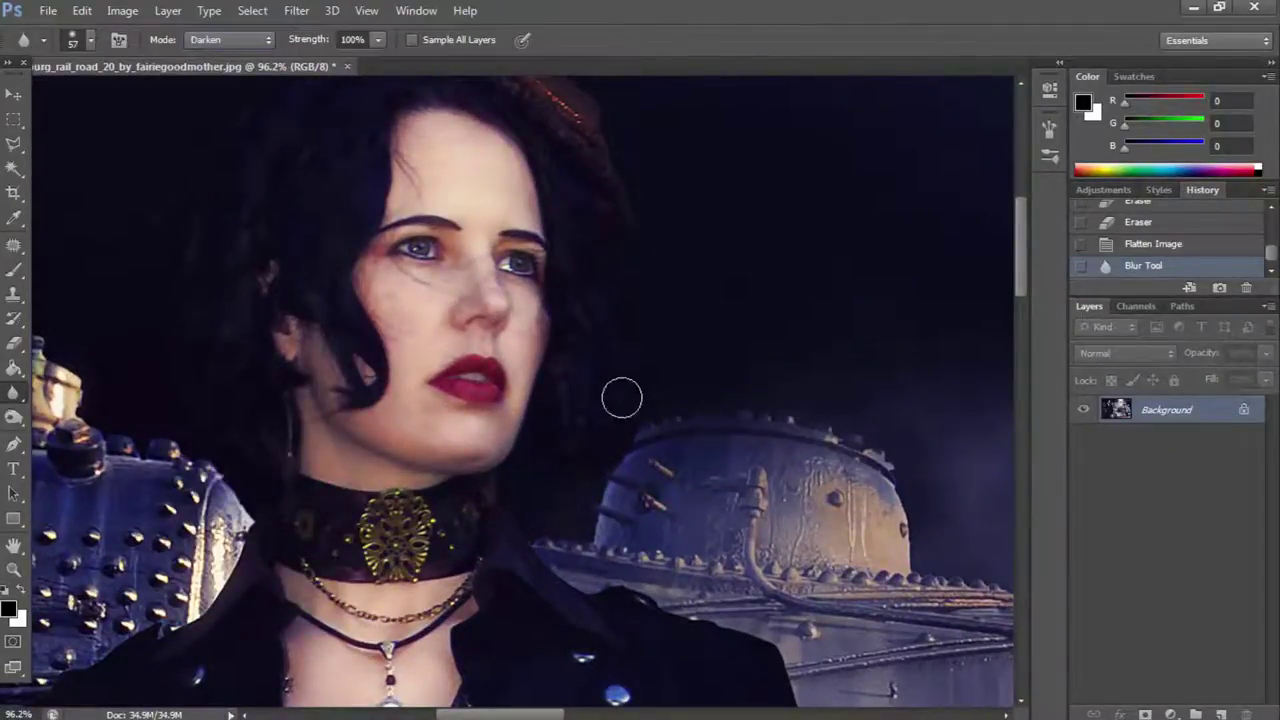
pyautogui.moveTo(636, 231); pyautogui.dragTo(661, 383)
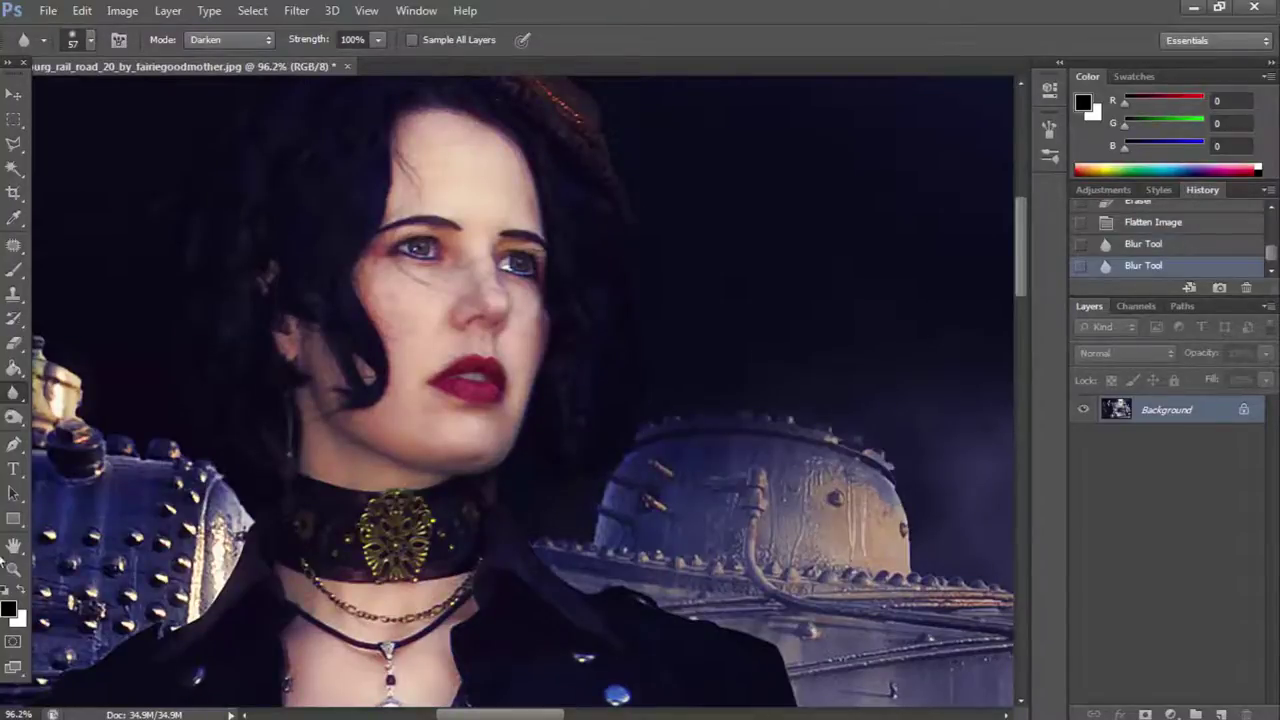
# Fit the image on screen and raise Brightness/Contrast contrast to 32.
pyautogui.click(13, 568)
pyautogui.click(561, 39)
pyautogui.click(120, 12)
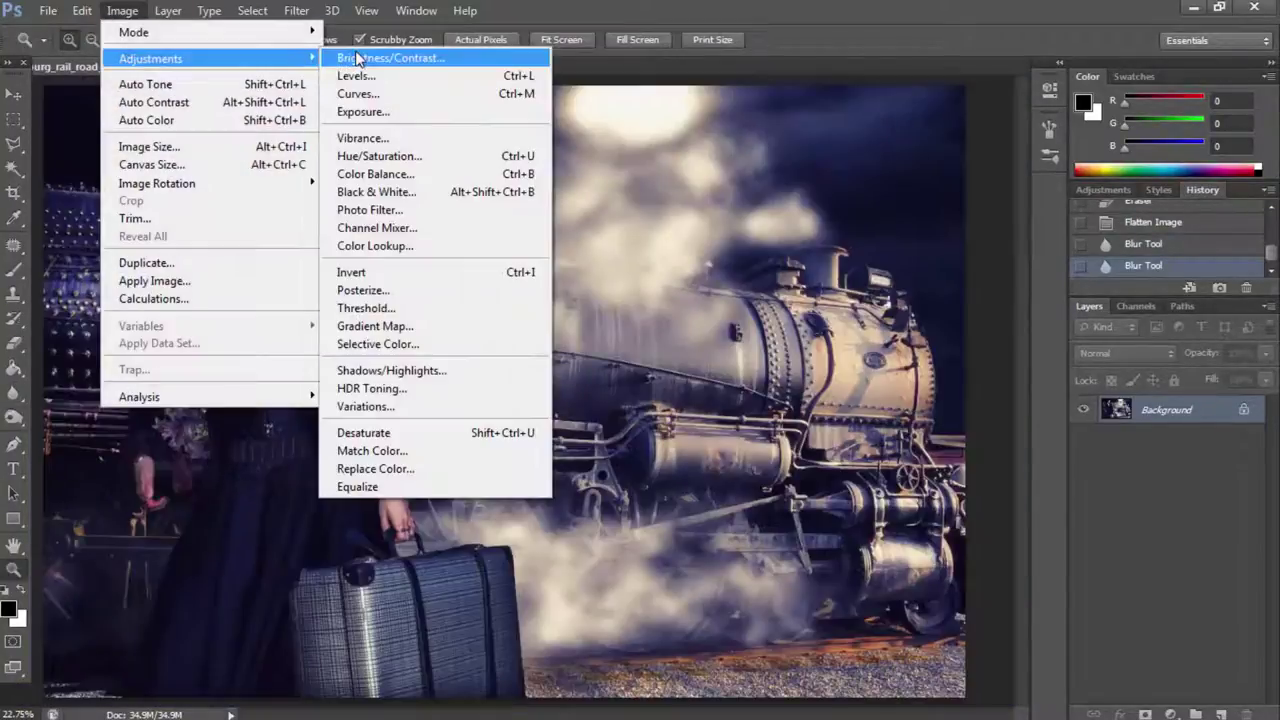
pyautogui.click(370, 51)
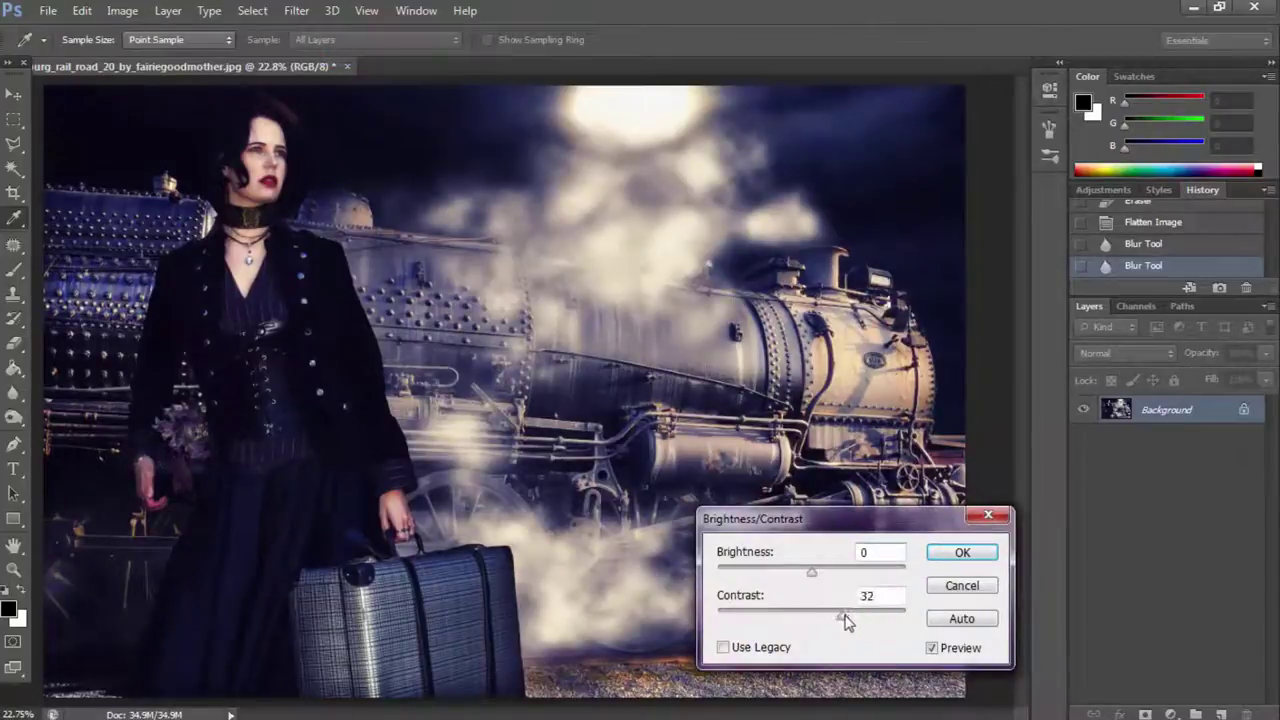
pyautogui.click(962, 552)
# Apply a Vibrance adjustment of +68.
pyautogui.click(122, 10)
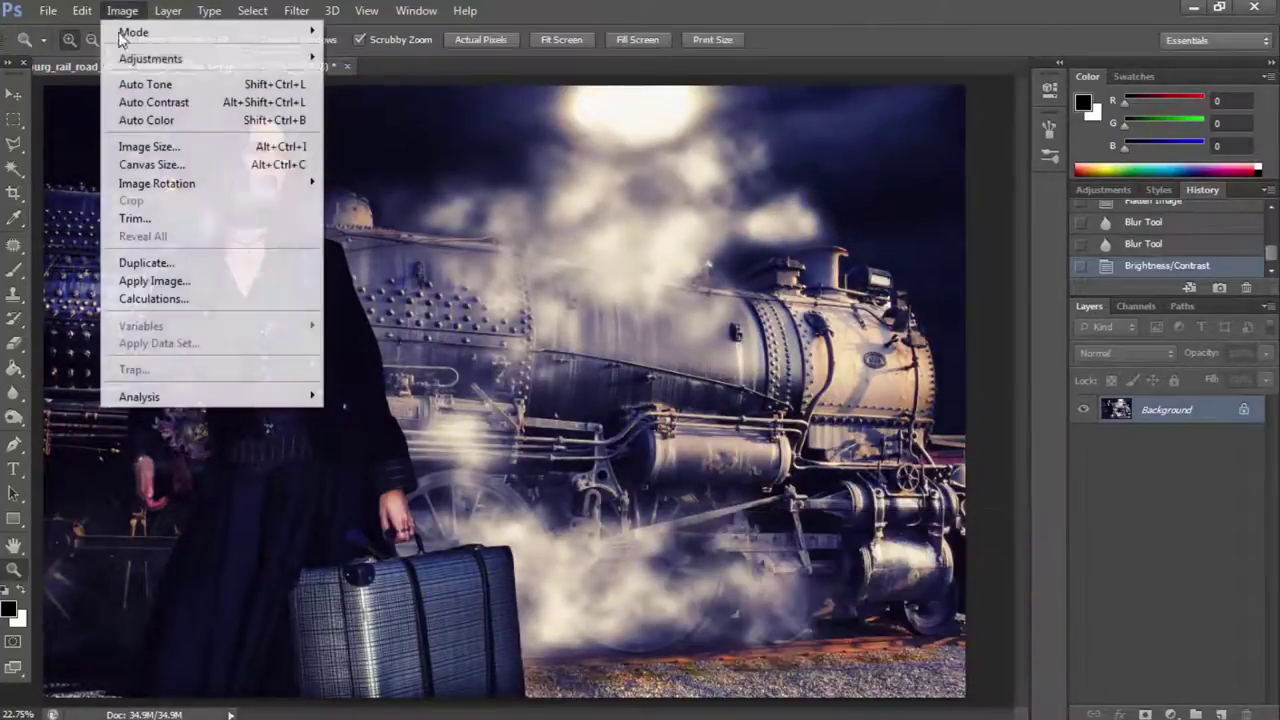
pyautogui.click(370, 137)
pyautogui.moveTo(594, 248); pyautogui.dragTo(606, 248)
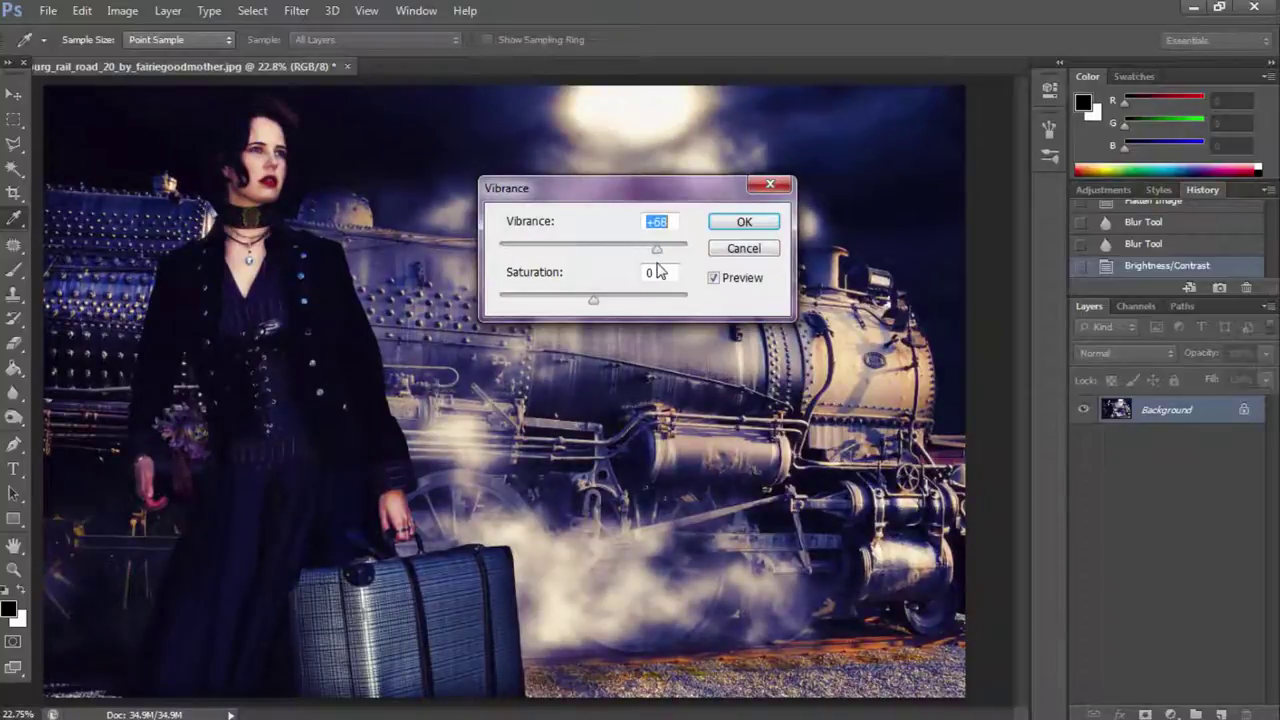
pyautogui.click(740, 222)
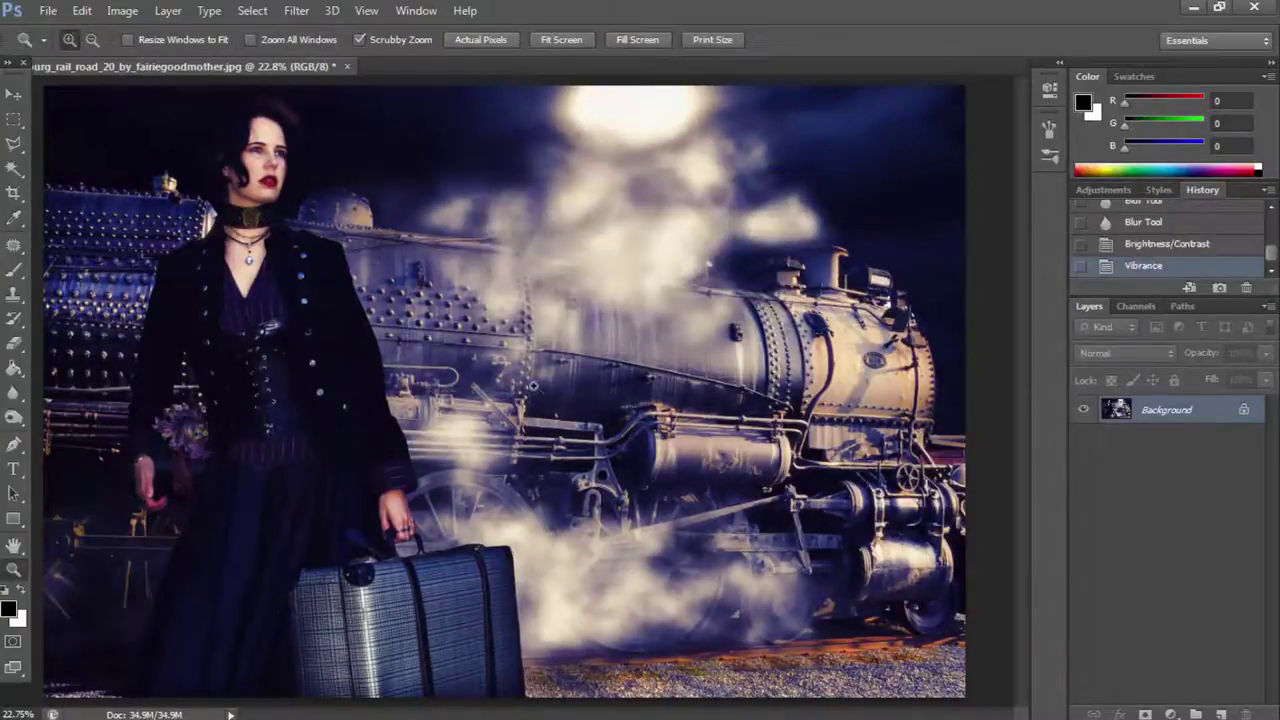
# Zoom on the hand and Lighten-mode blur the area around the rings.
pyautogui.moveTo(427, 531)
pyautogui.mouseDown()
pyautogui.moveTo(527, 578)
pyautogui.moveTo(476, 533)
pyautogui.mouseUp()
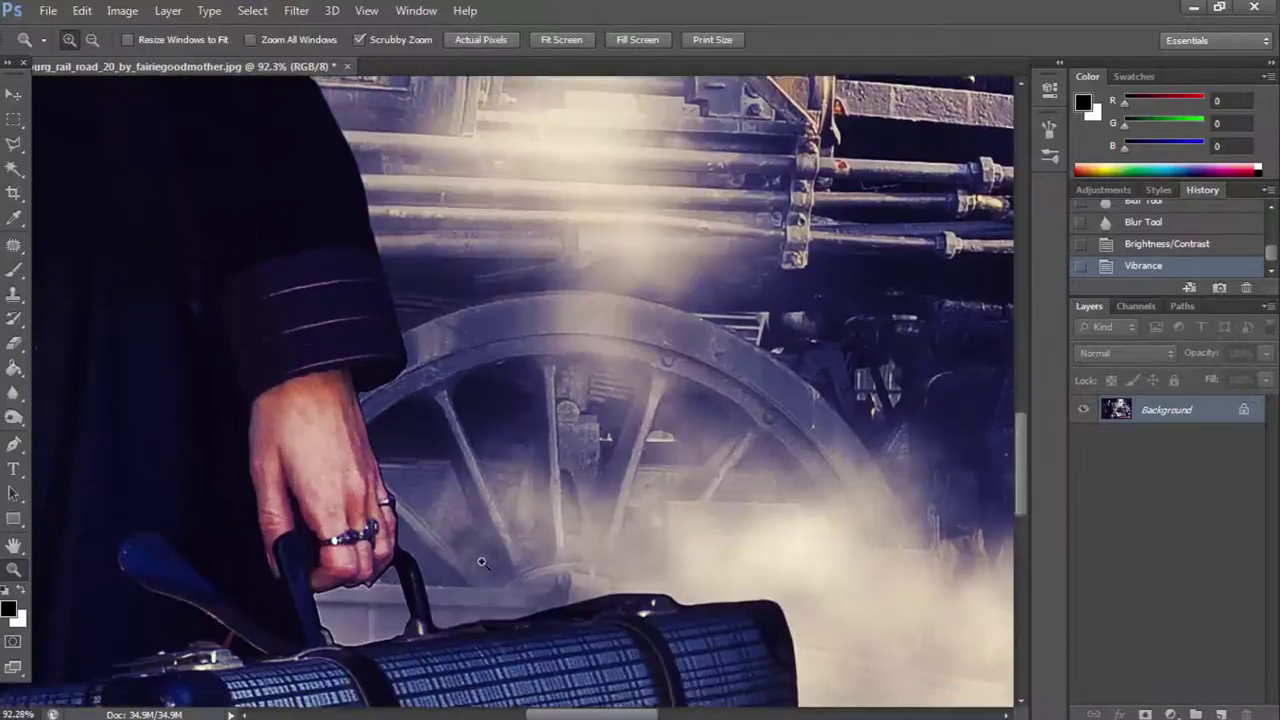
pyautogui.click(13, 393)
pyautogui.click(229, 39)
pyautogui.click(210, 75)
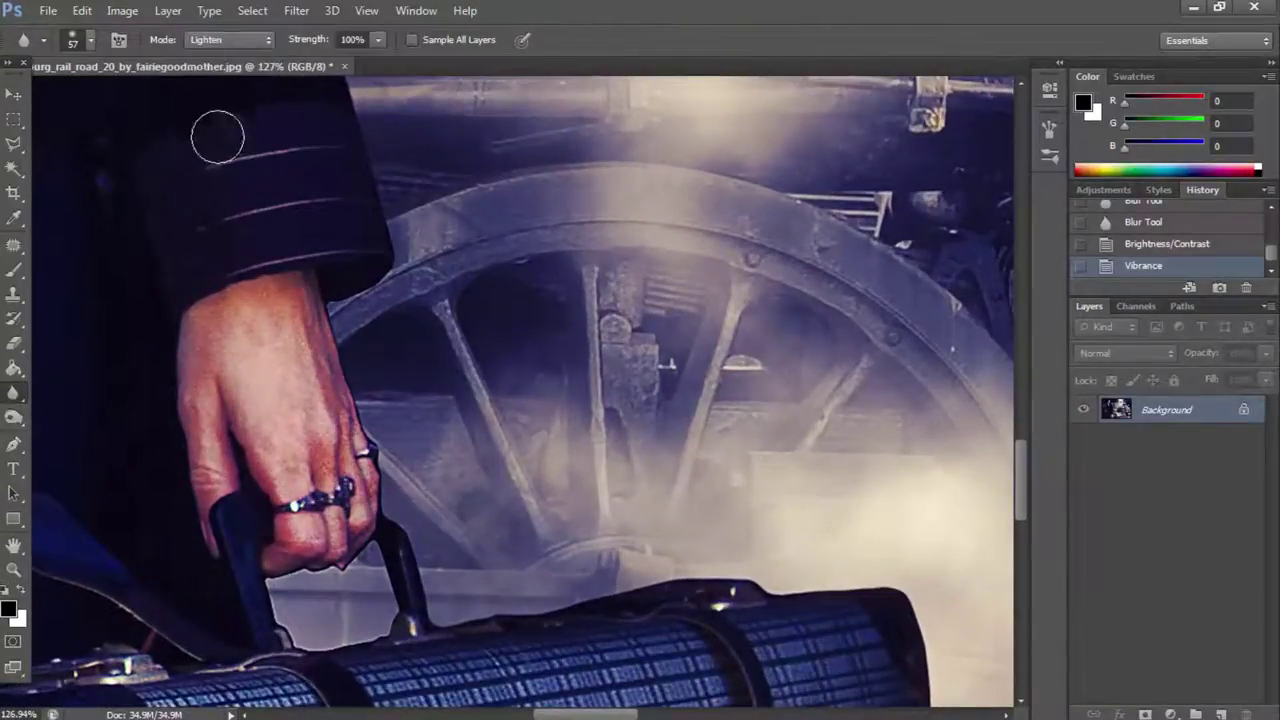
pyautogui.moveTo(360, 440)
pyautogui.mouseDown()
pyautogui.moveTo(400, 485)
pyautogui.moveTo(375, 520)
pyautogui.moveTo(270, 590)
pyautogui.mouseUp()
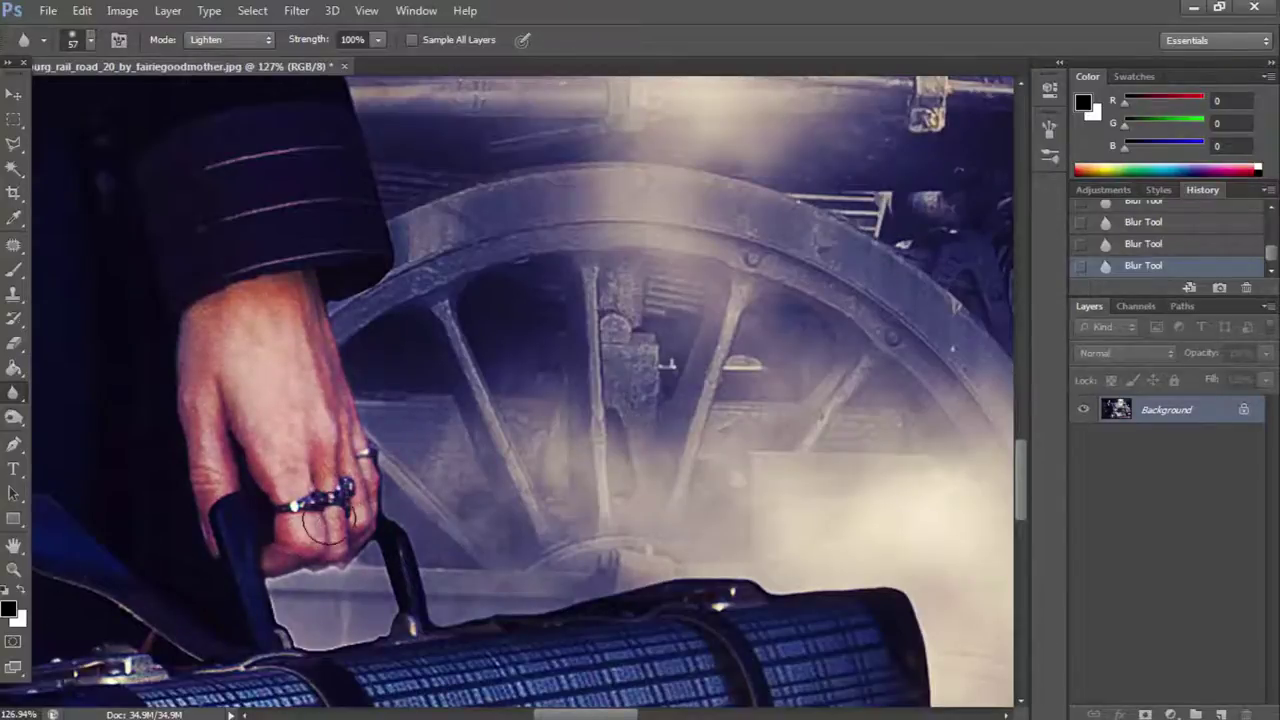
# Fit the image, briefly inspect the hand and train close up, then return to full view.
pyautogui.click(13, 570)
pyautogui.rightClick(145, 505)
pyautogui.click(165, 510)
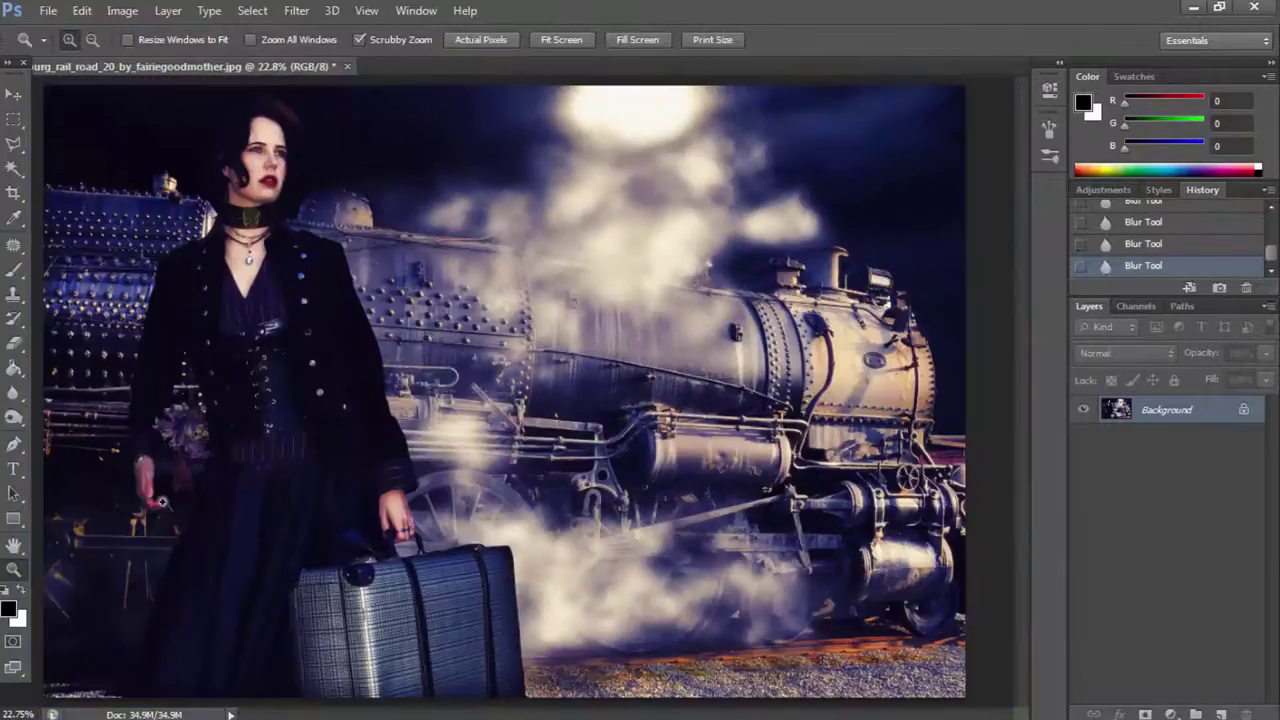
pyautogui.hotkey('ctrl', '0')
pyautogui.click(248, 115)
pyautogui.hotkey('ctrl', '0')
# Duplicate the Background layer as Background copy.
pyautogui.rightClick(1137, 408)
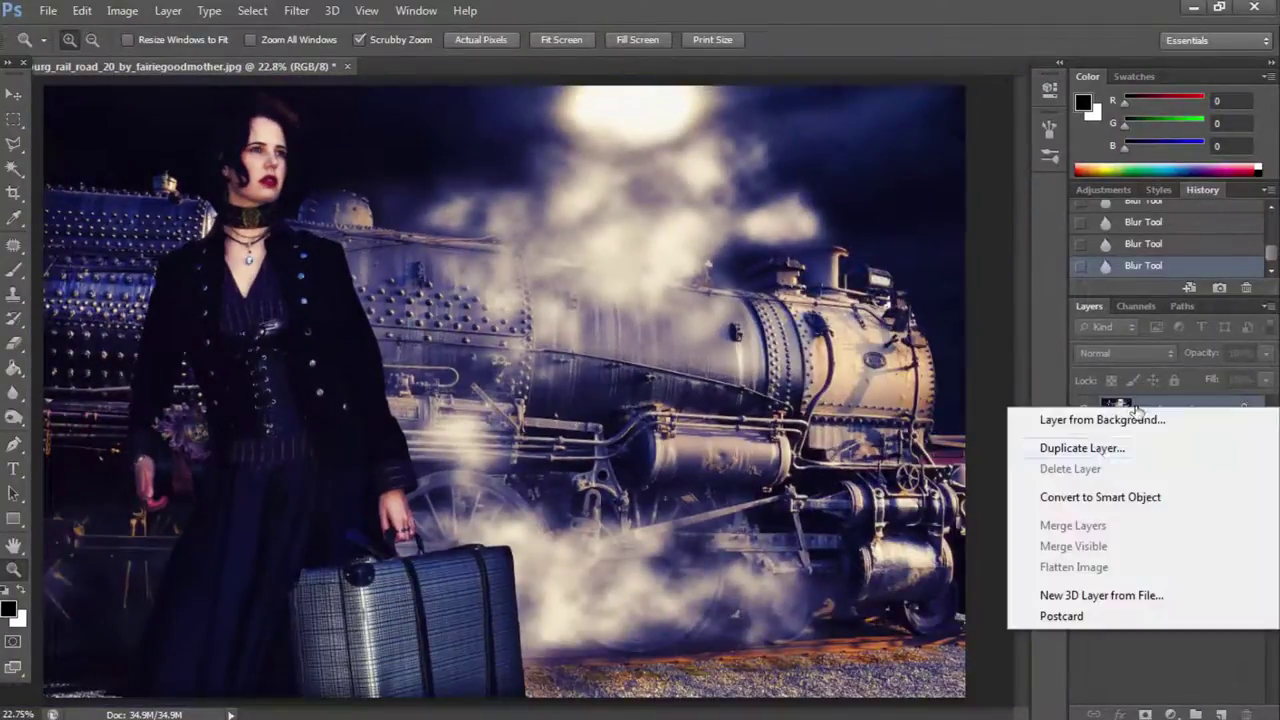
pyautogui.click(1082, 448)
pyautogui.click(808, 209)
# Apply Oil Paint to the copy with Stylization 3.42, Cleanliness 3.1 and Shine 0.
pyautogui.click(296, 10)
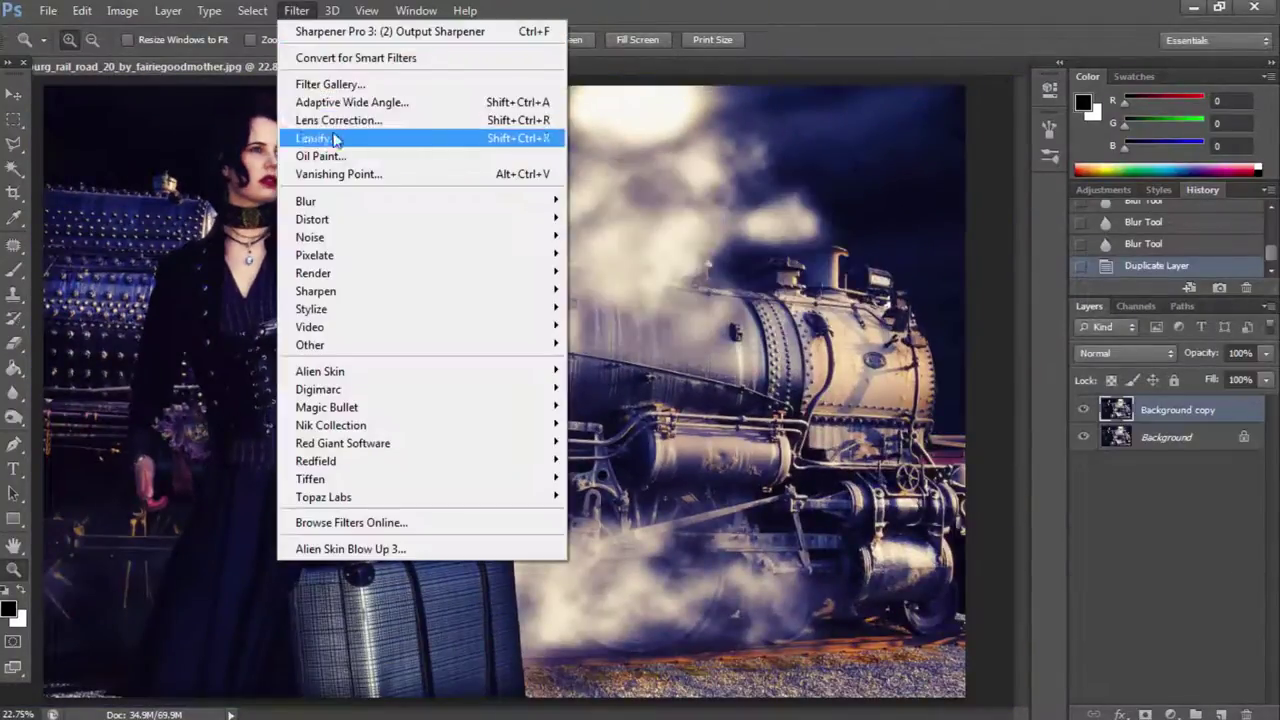
pyautogui.click(320, 156)
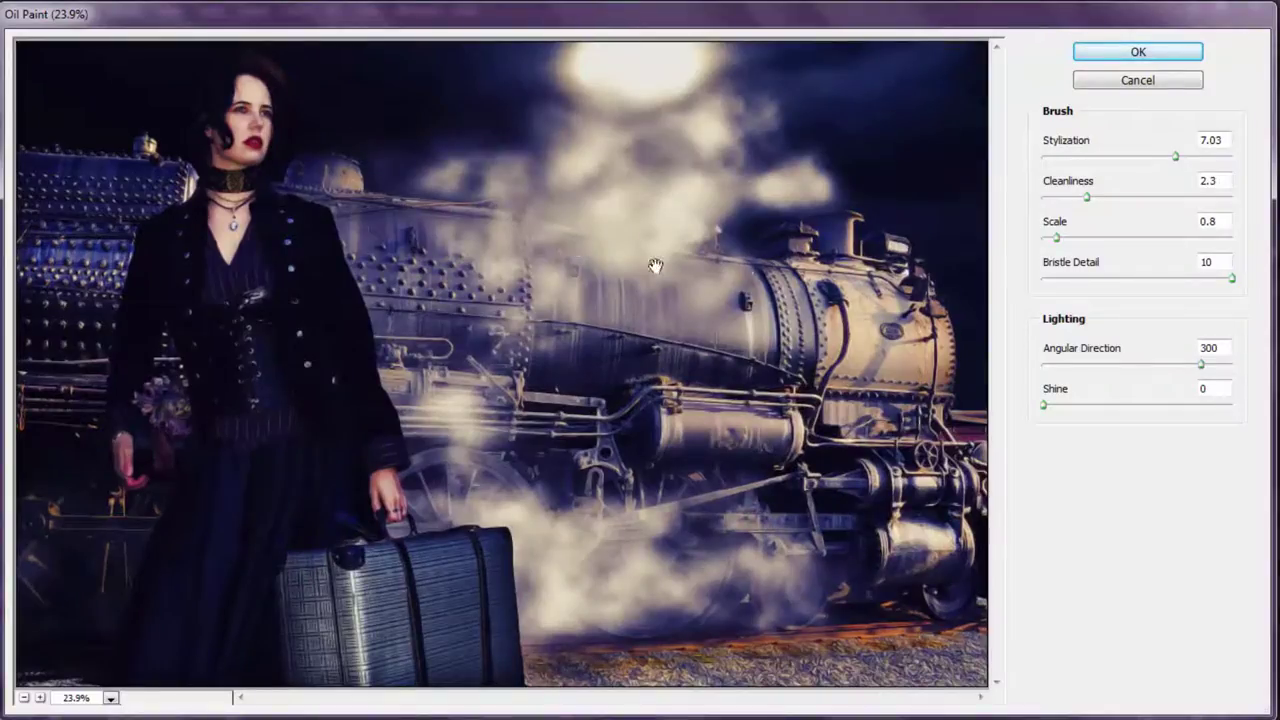
pyautogui.moveTo(1043, 404)
pyautogui.mouseDown()
pyautogui.moveTo(1060, 420)
pyautogui.moveTo(1018, 428)
pyautogui.mouseUp()
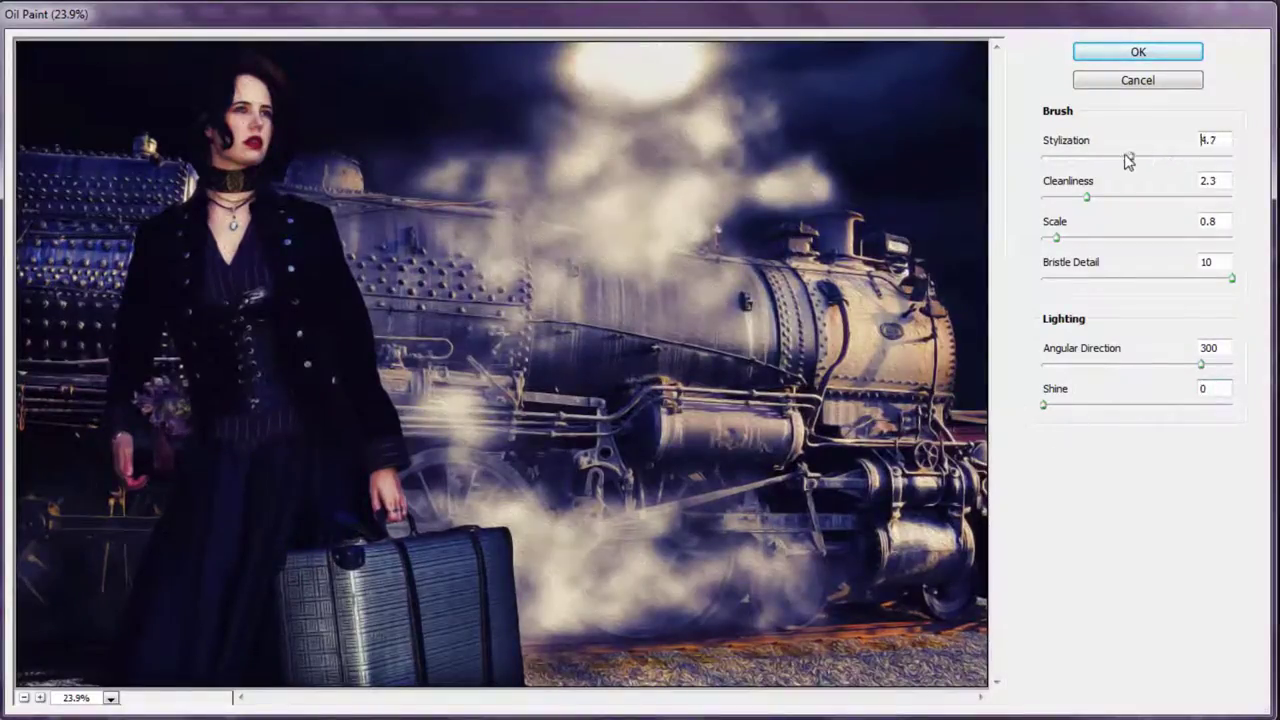
pyautogui.moveTo(1103, 168); pyautogui.dragTo(1108, 166)
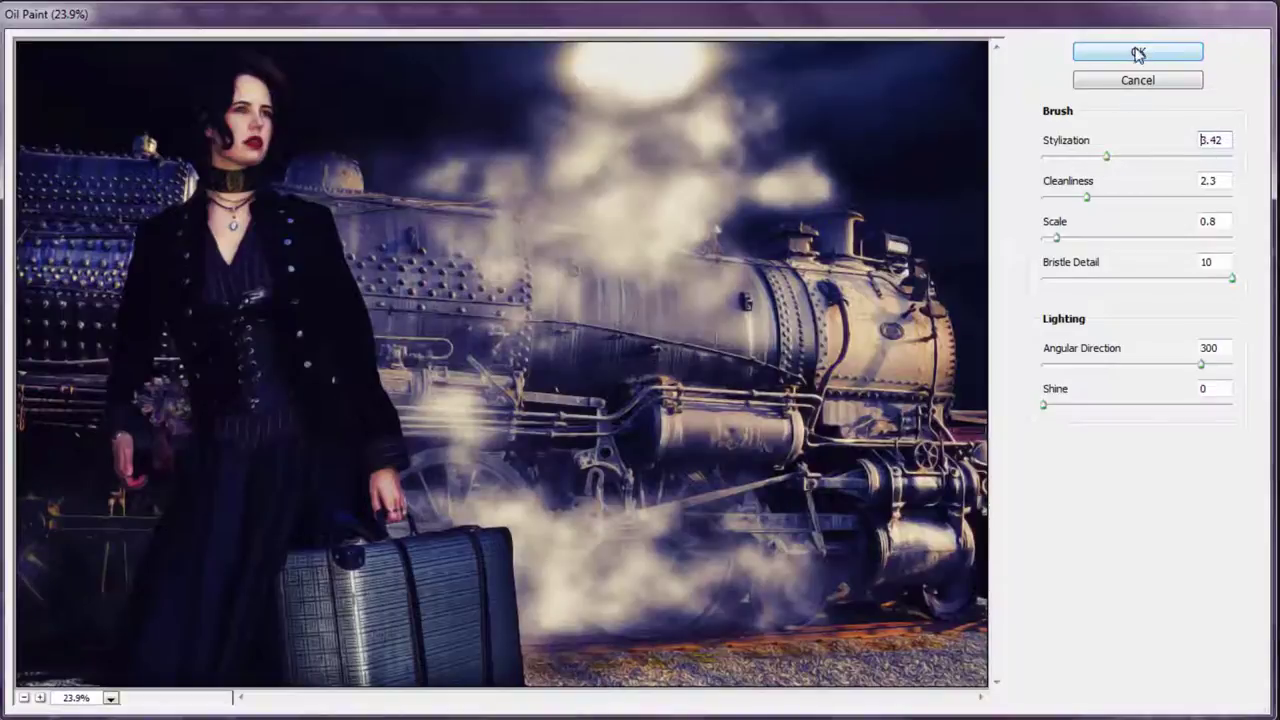
pyautogui.click(40, 697)
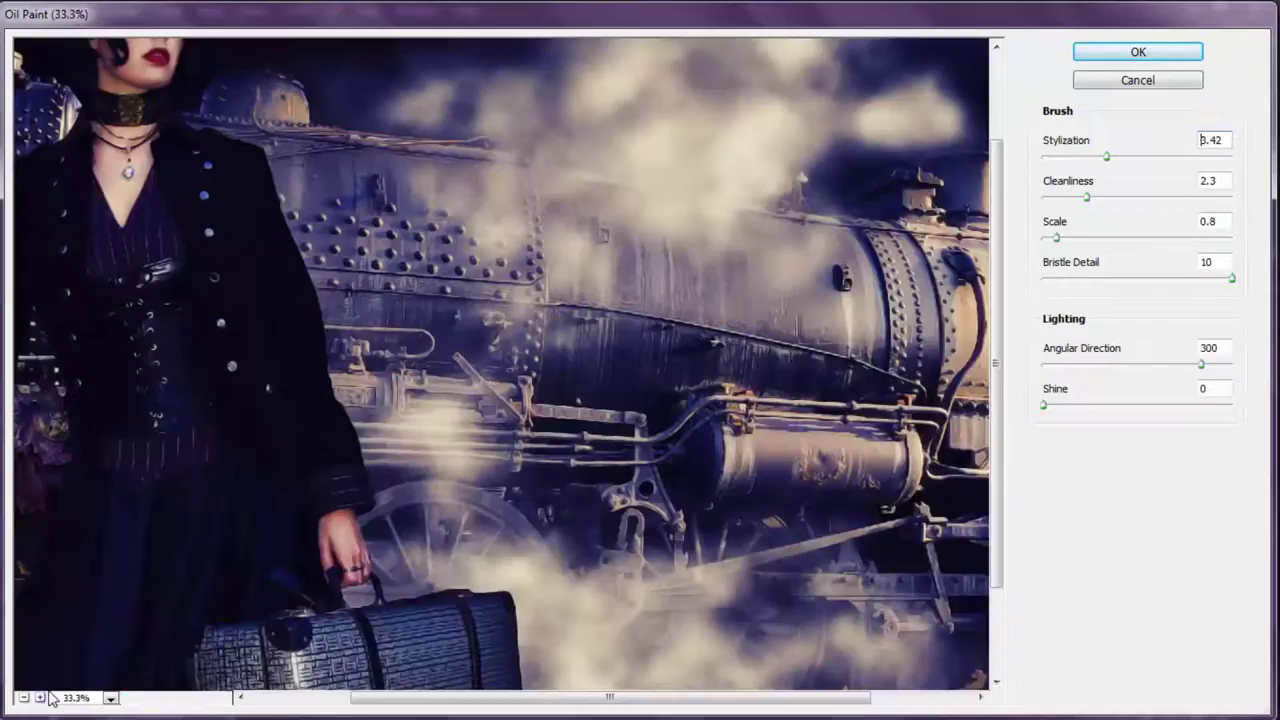
pyautogui.moveTo(646, 346); pyautogui.dragTo(491, 476)
pyautogui.moveTo(1100, 205)
pyautogui.mouseDown()
pyautogui.moveTo(1257, 206)
pyautogui.moveTo(1103, 223)
pyautogui.mouseUp()
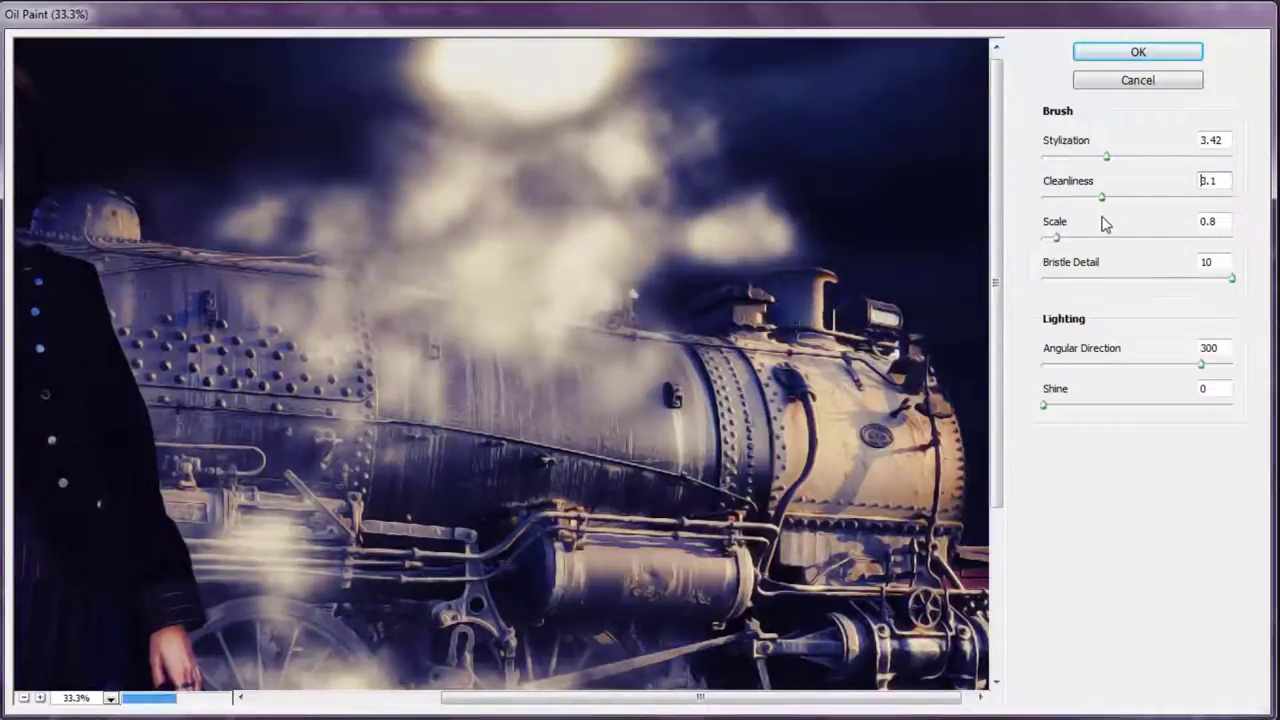
pyautogui.moveTo(1132, 165)
pyautogui.mouseDown()
pyautogui.moveTo(1258, 163)
pyautogui.moveTo(1124, 164)
pyautogui.moveTo(1071, 196)
pyautogui.moveTo(1100, 160)
pyautogui.moveTo(1134, 162)
pyautogui.mouseUp()
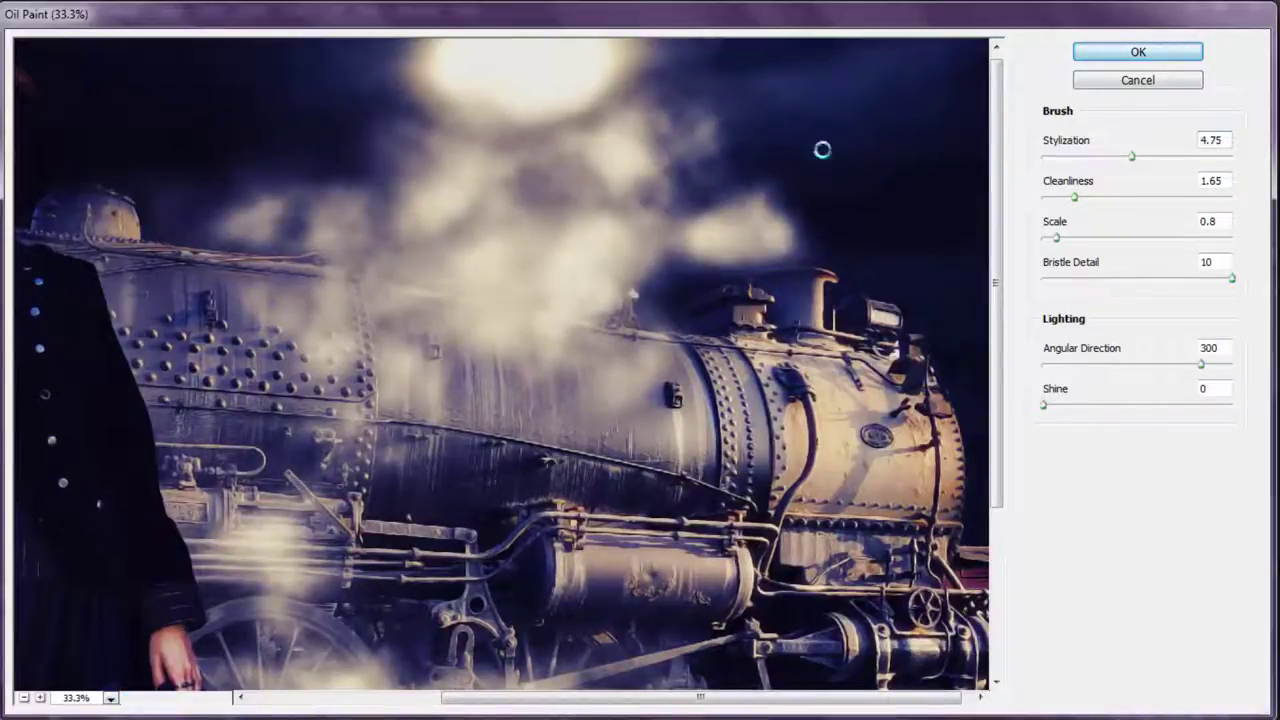
pyautogui.press('Return')
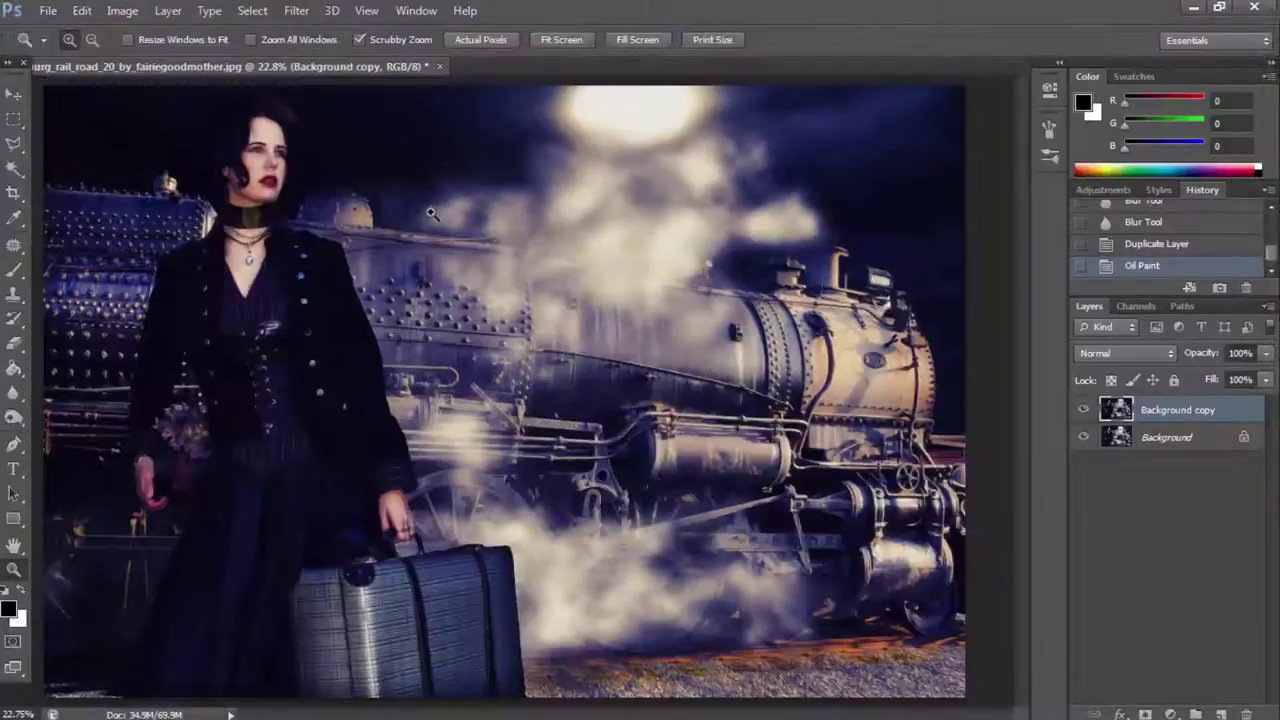
# Compare the oil-painted layer with the original, then delete the Background copy.
pyautogui.click(1084, 410)
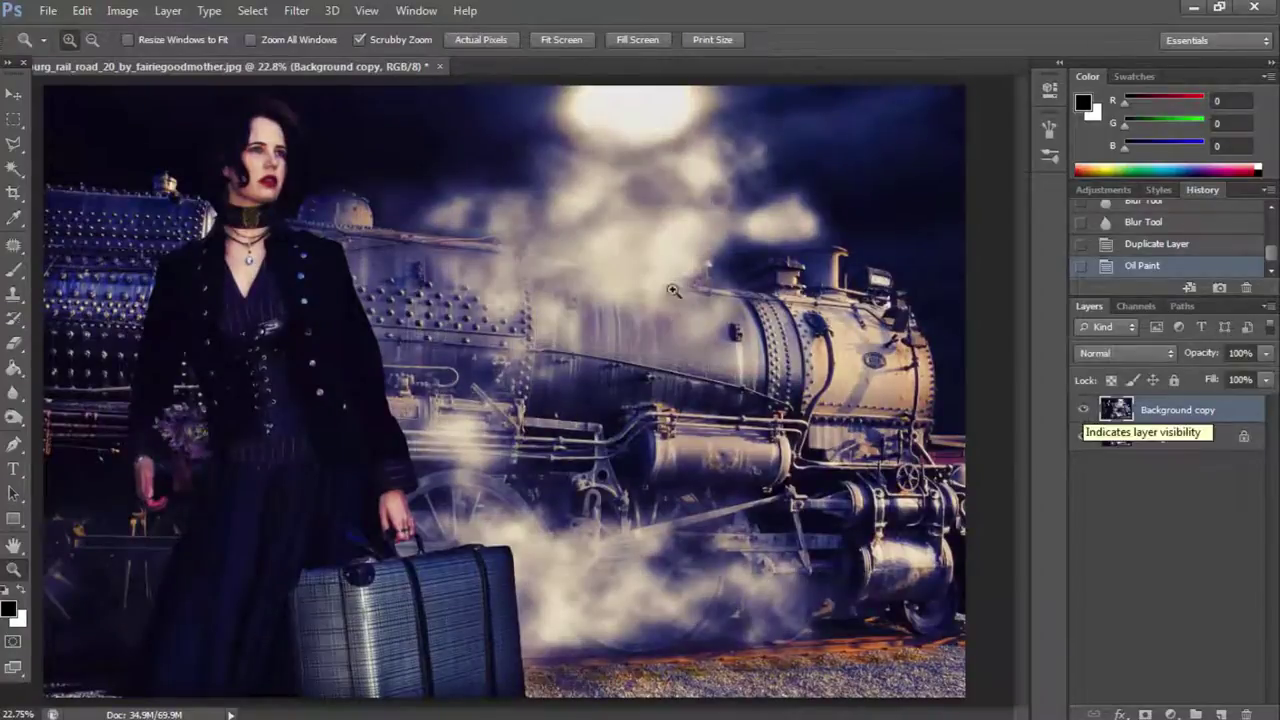
pyautogui.moveTo(645, 277); pyautogui.dragTo(928, 362)
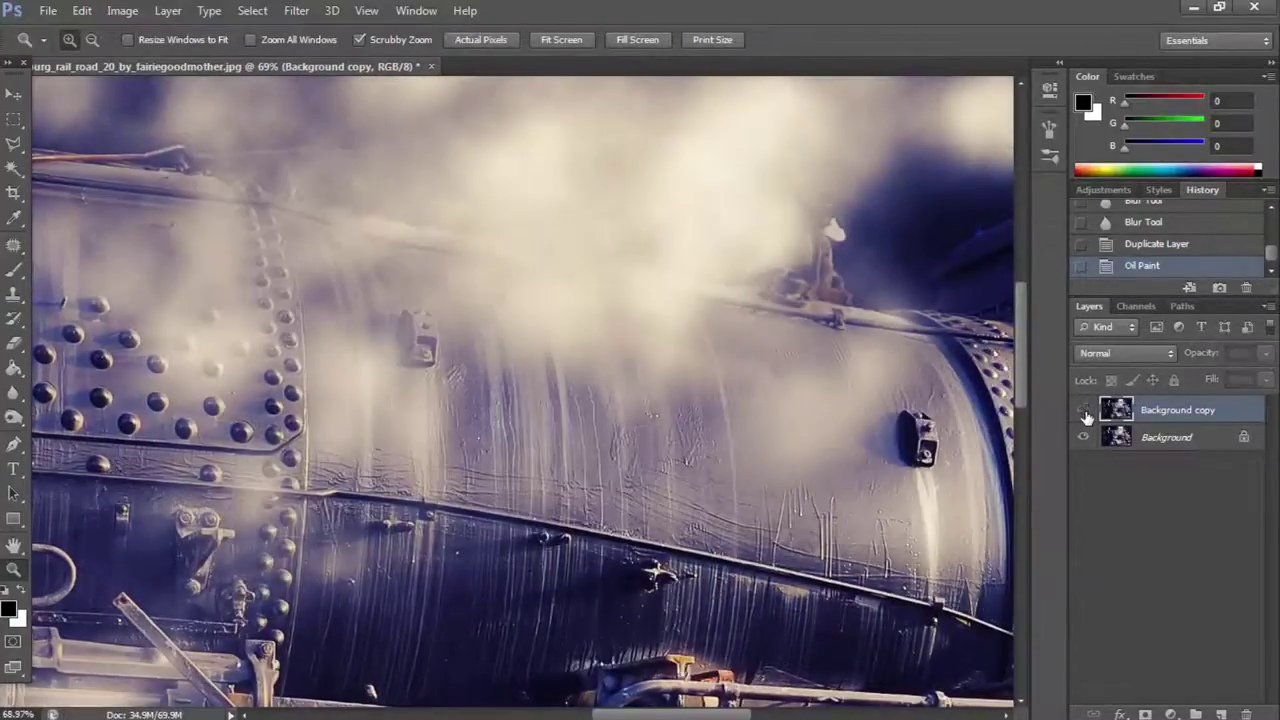
pyautogui.click(1084, 410)
pyautogui.rightClick(480, 392)
pyautogui.click(510, 402)
pyautogui.press('Delete')
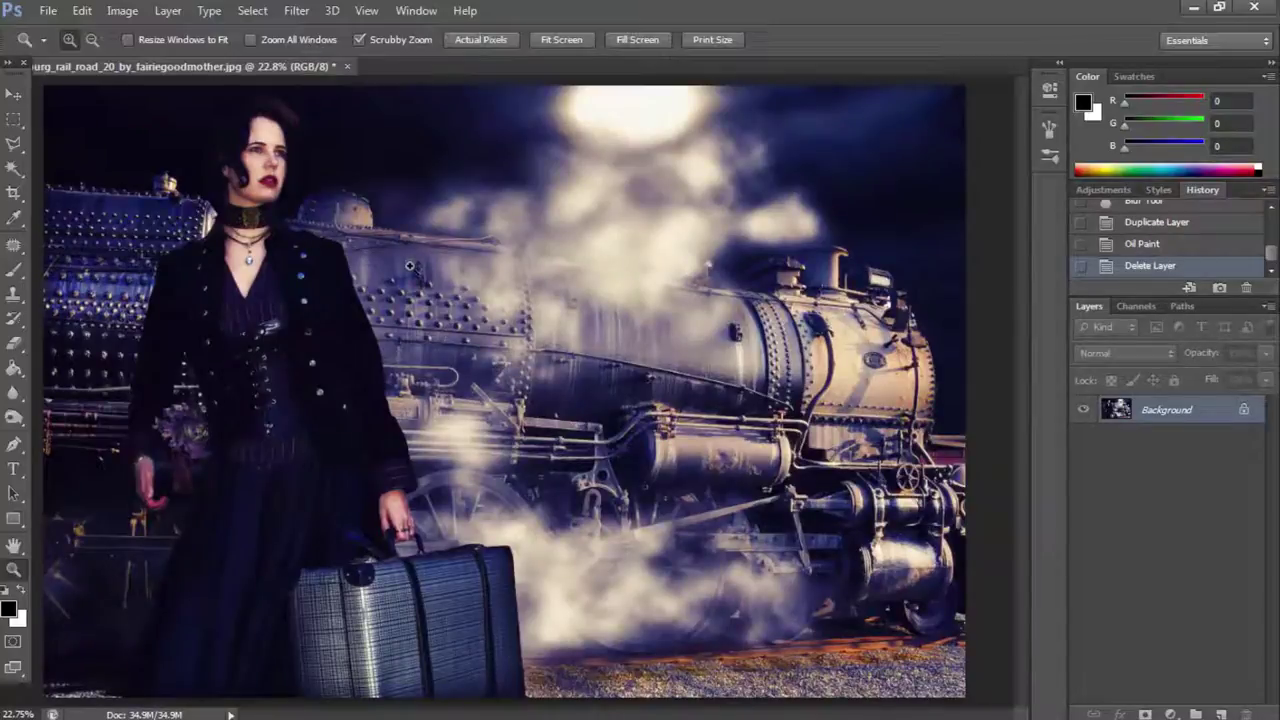
# Apply a Variations colour shift to the shadows and midtones.
pyautogui.moveTo(150, 560); pyautogui.dragTo(134, 677)
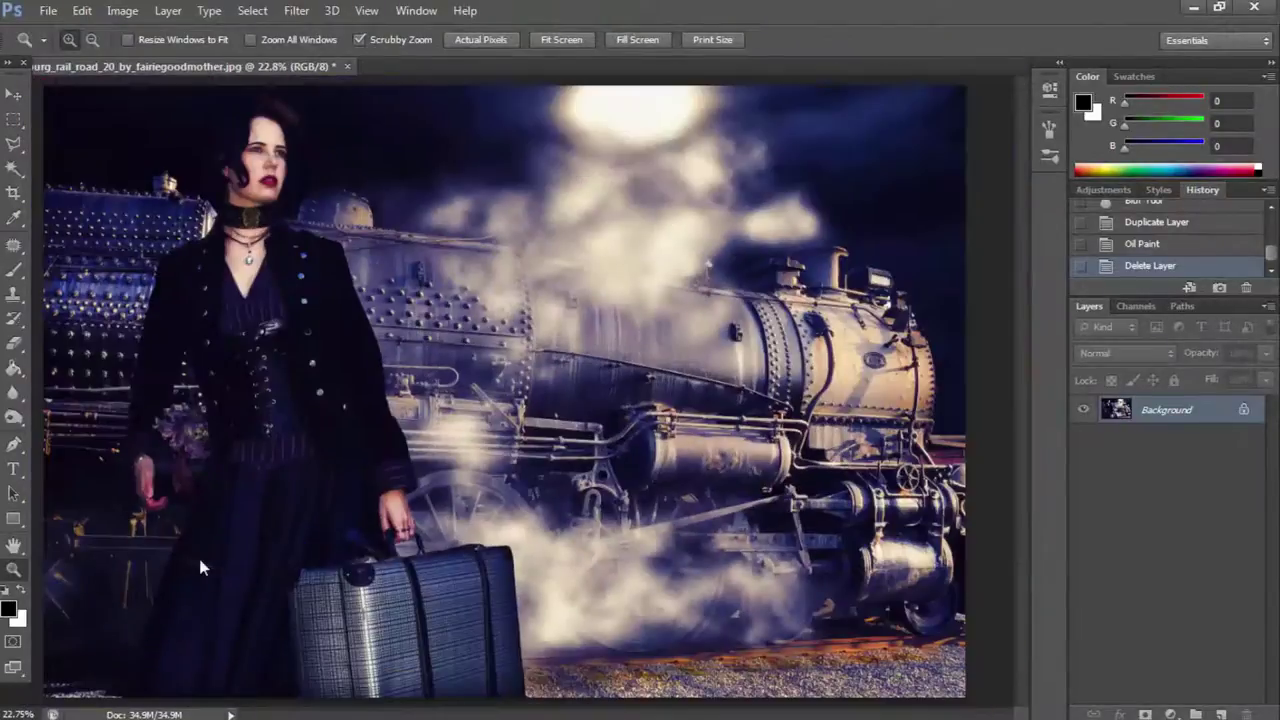
pyautogui.moveTo(198, 554)
pyautogui.mouseDown()
pyautogui.moveTo(352, 184)
pyautogui.moveTo(374, 197)
pyautogui.mouseUp()
pyautogui.rightClick(374, 197)
pyautogui.click(420, 199)
pyautogui.click(122, 10)
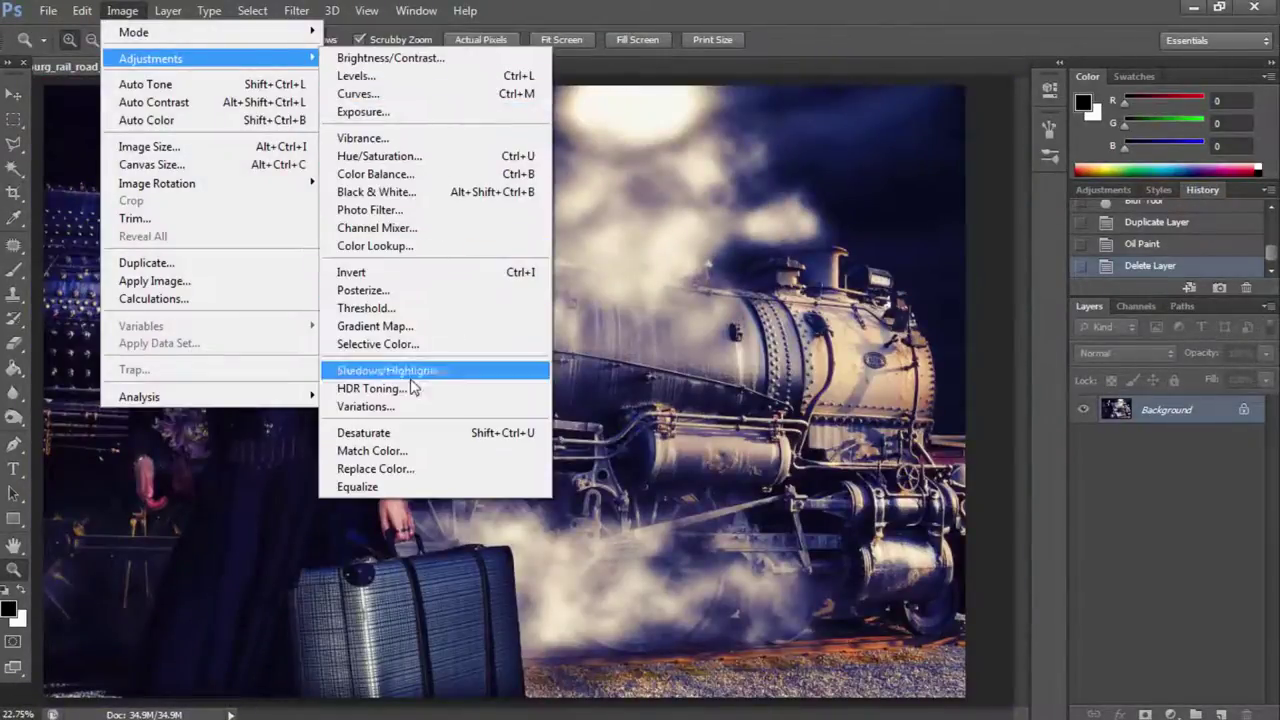
pyautogui.click(368, 406)
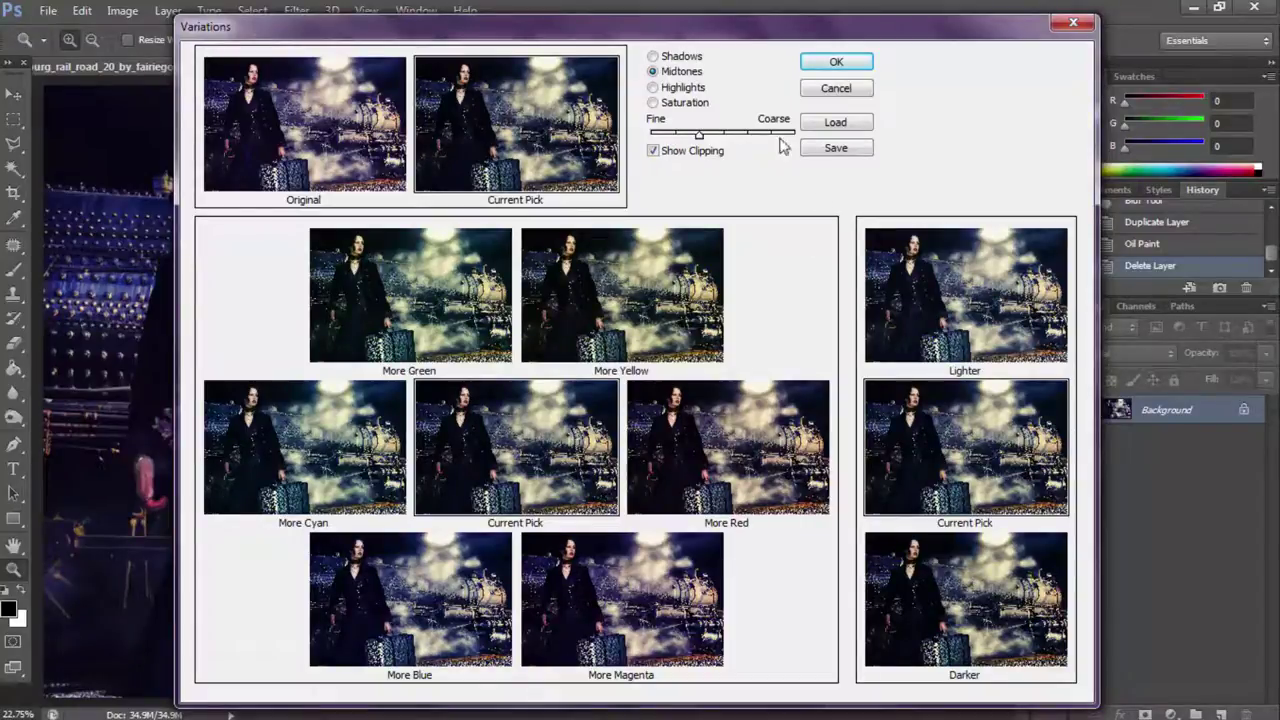
pyautogui.click(652, 56)
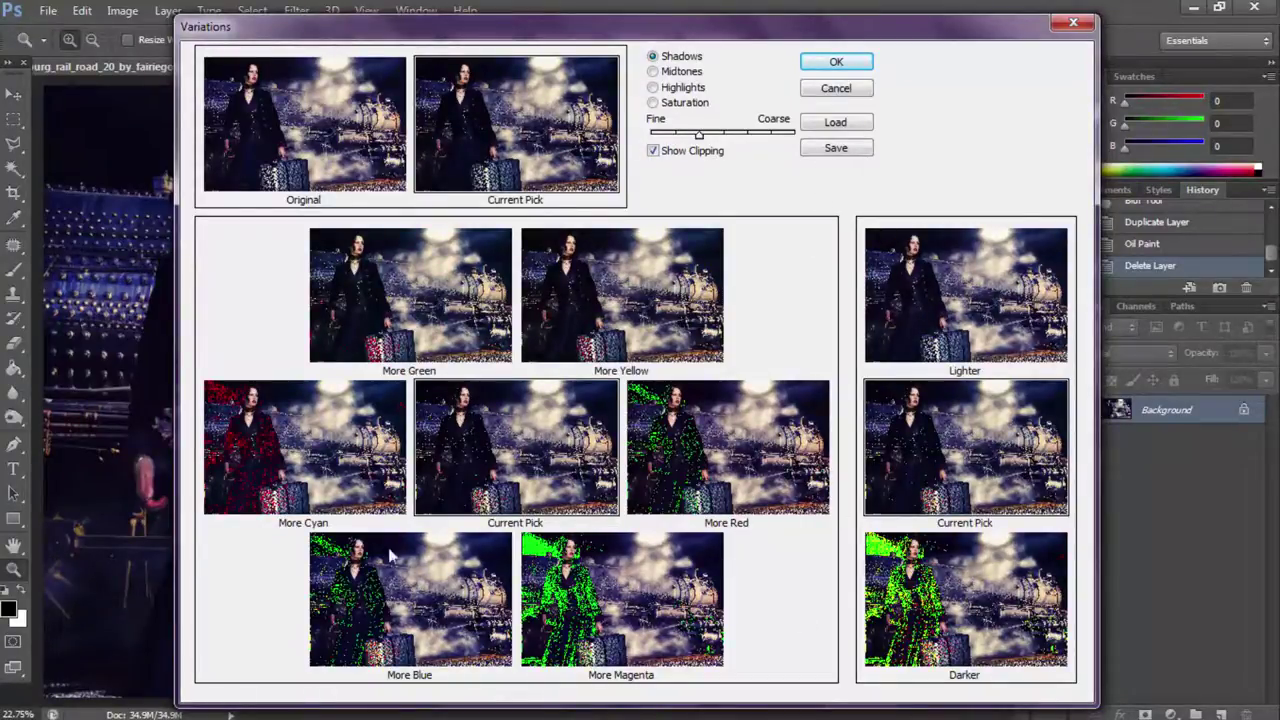
pyautogui.click(362, 456)
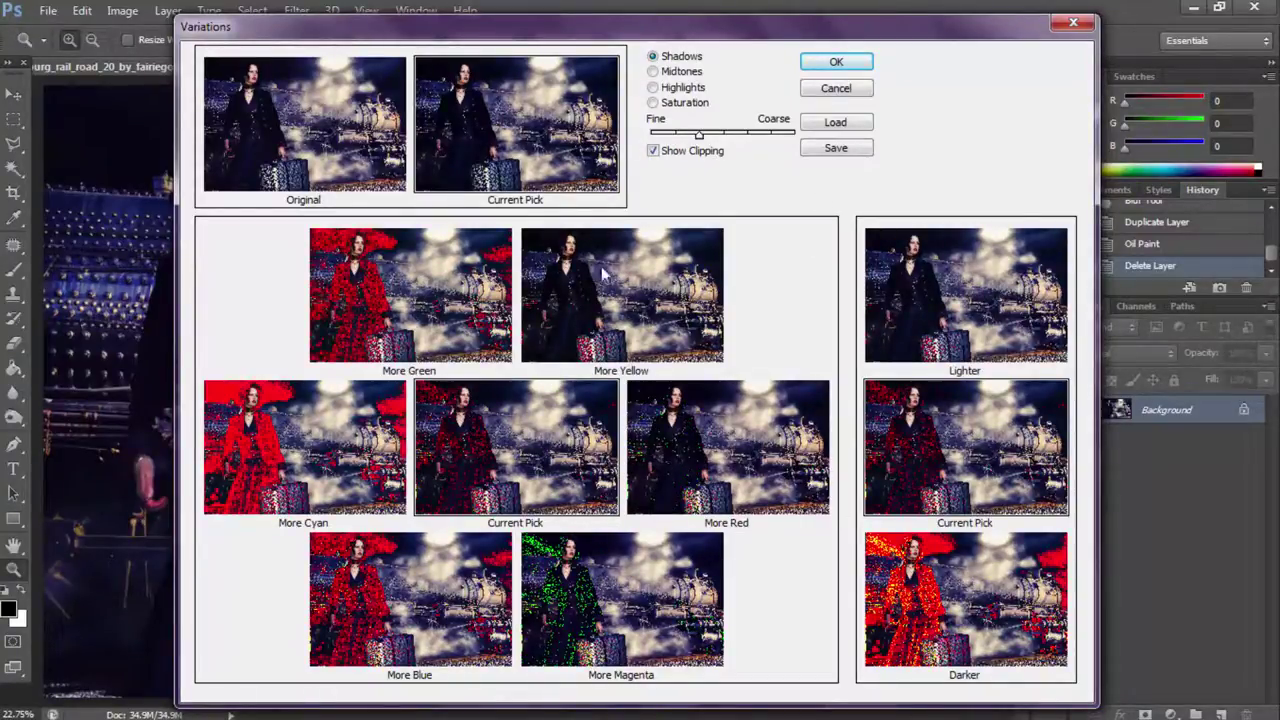
pyautogui.click(690, 73)
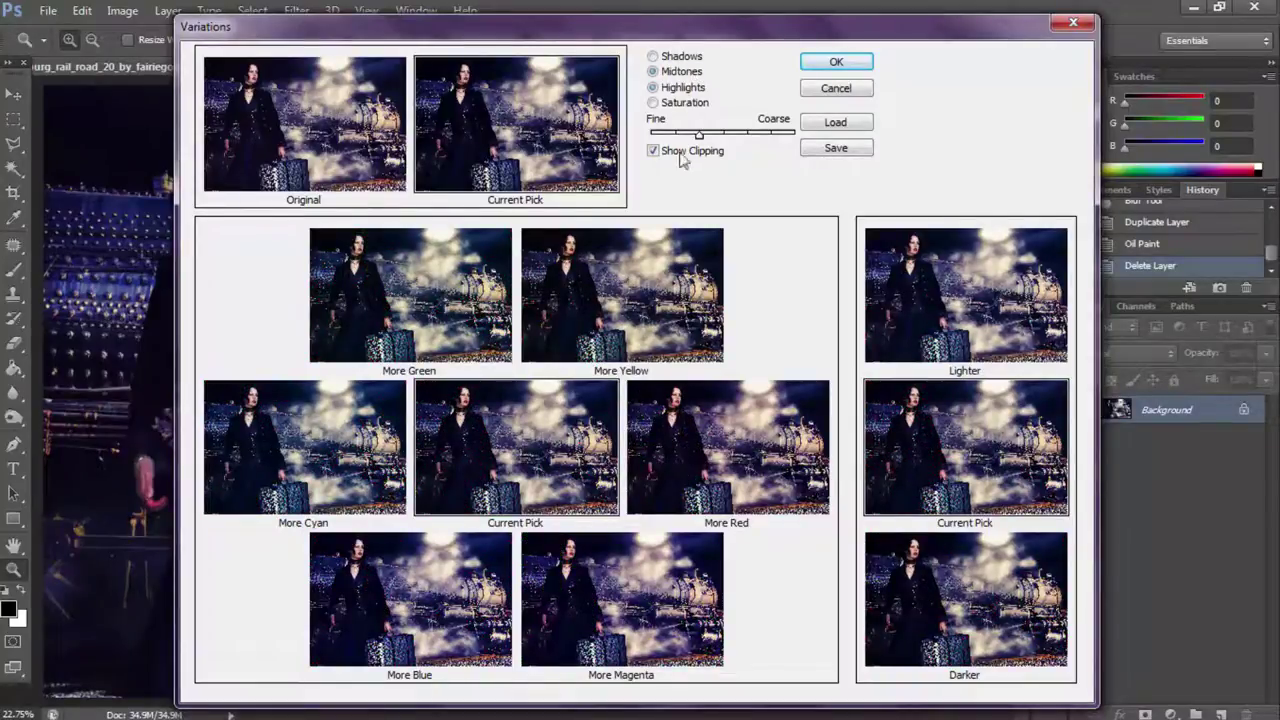
pyautogui.click(653, 72)
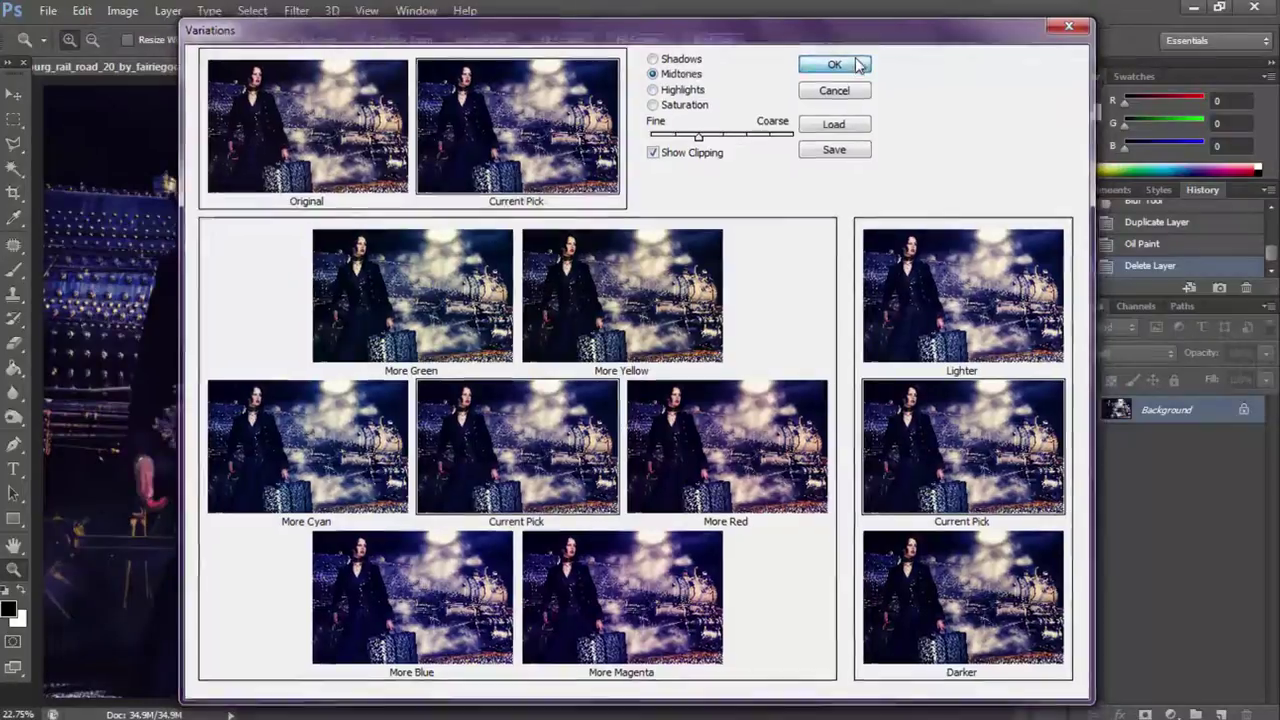
pyautogui.click(834, 64)
# Toggle History states to compare the image before and after Variations.
pyautogui.click(1135, 246)
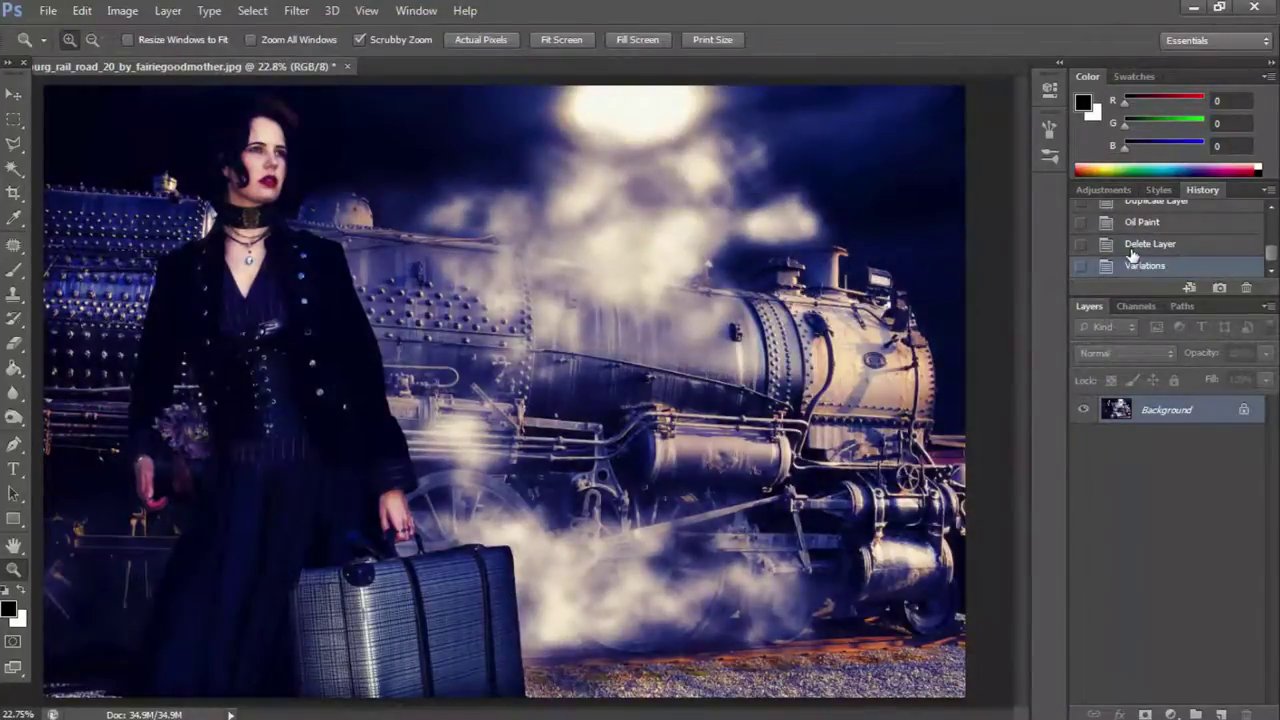
pyautogui.click(1133, 246)
pyautogui.click(1128, 267)
pyautogui.moveTo(794, 311); pyautogui.dragTo(778, 311)
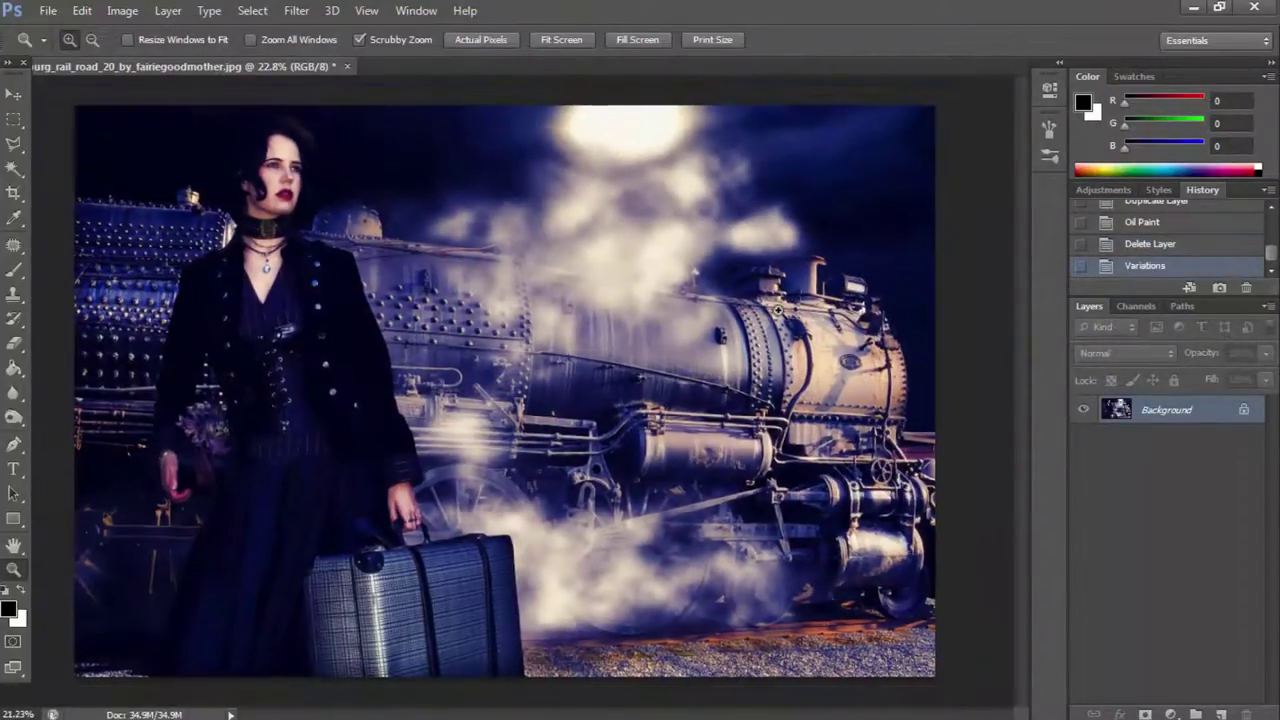
# Set Selective Color Yellows to Cyan +100 and Magenta +44, also adjusting Yellow.
pyautogui.click(122, 10)
pyautogui.click(440, 340)
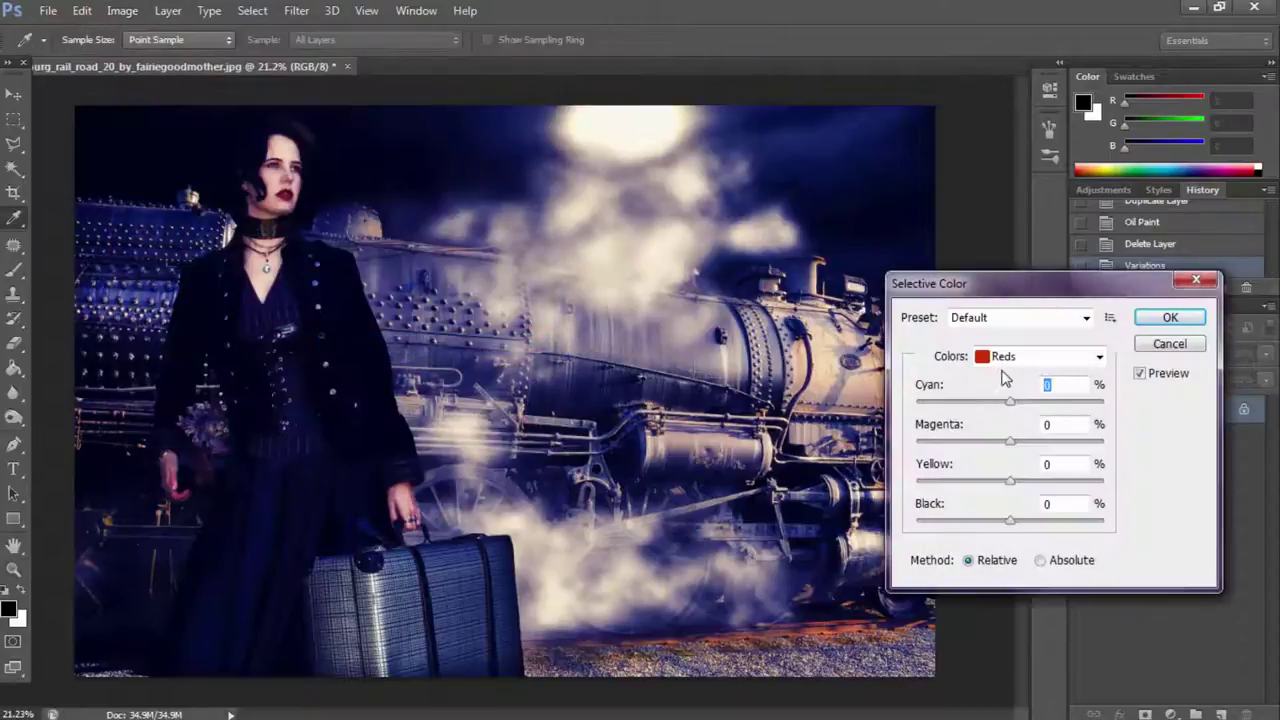
pyautogui.click(1010, 357)
pyautogui.click(1005, 392)
pyautogui.moveTo(1010, 401); pyautogui.dragTo(1110, 402)
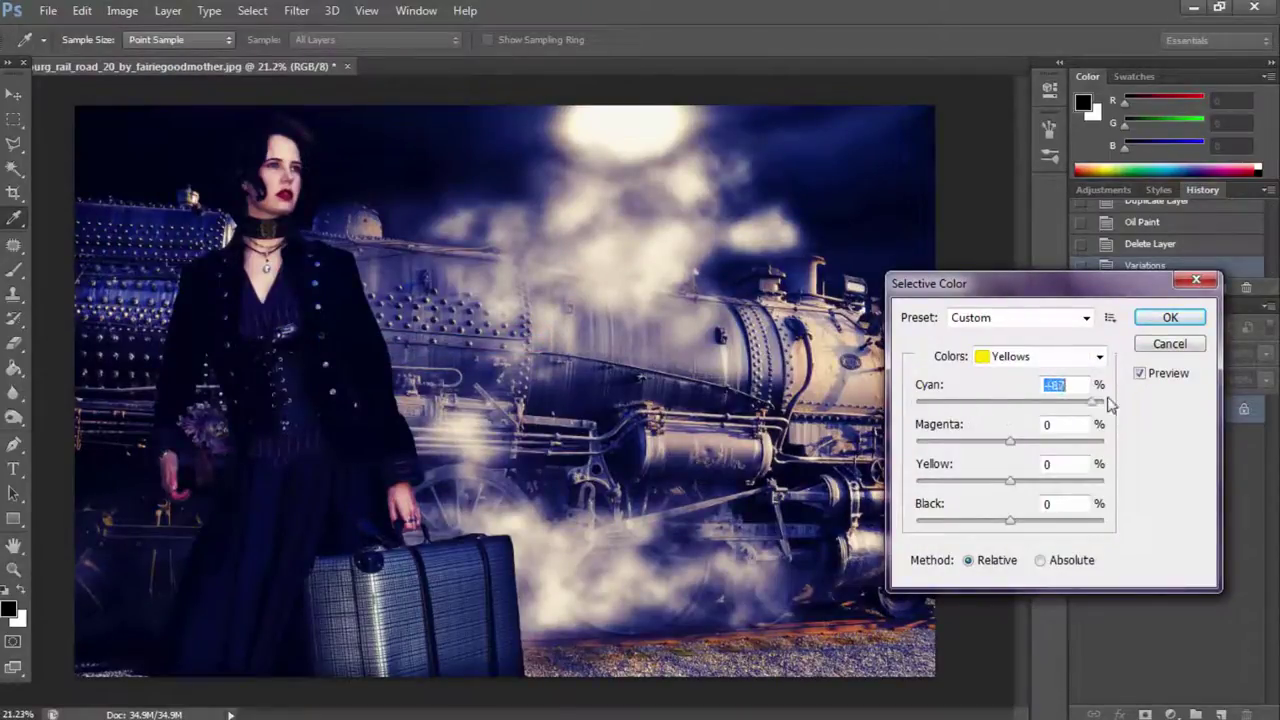
pyautogui.moveTo(1010, 441); pyautogui.dragTo(938, 450)
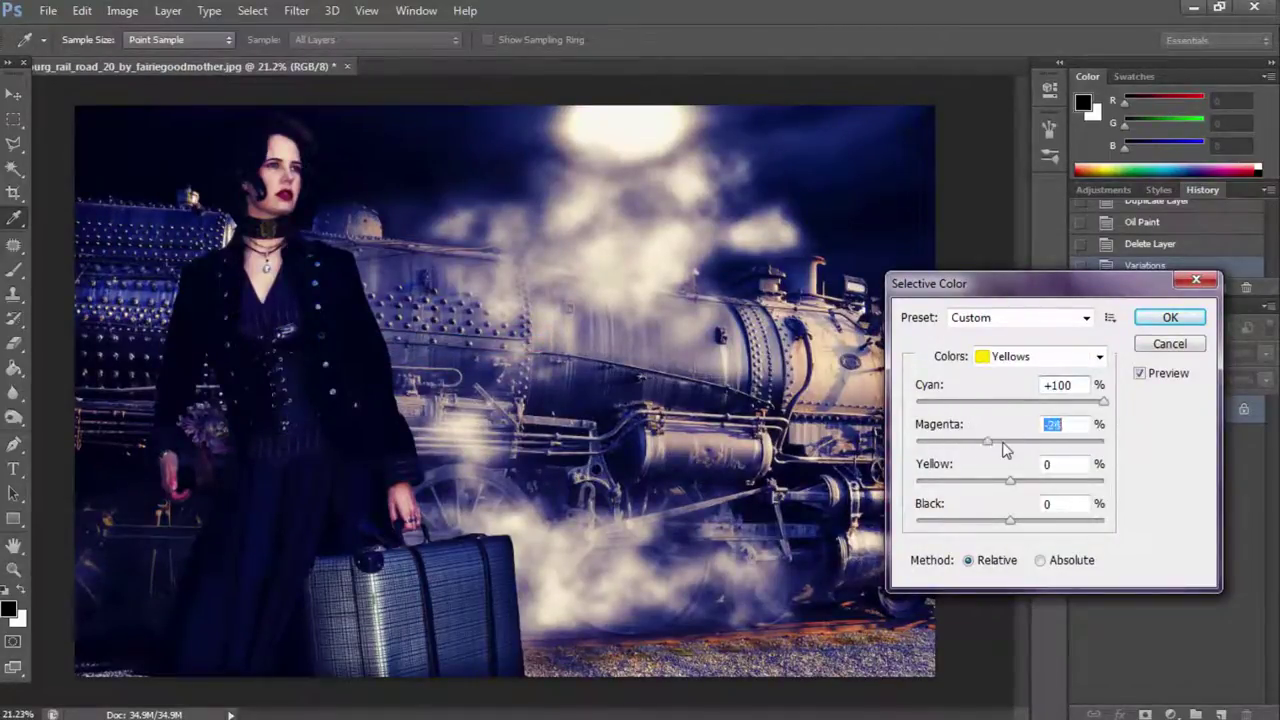
pyautogui.moveTo(1010, 481); pyautogui.dragTo(1095, 484)
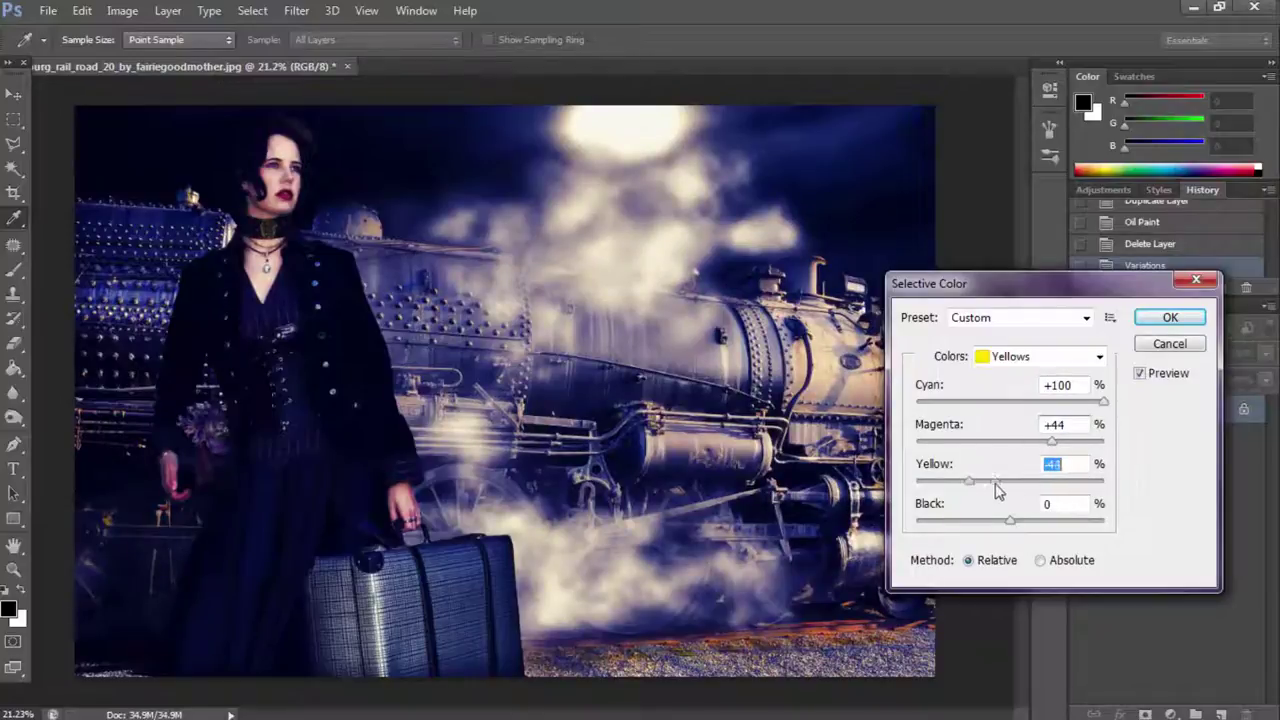
# Apply the Selective Color adjustment and zoom in on the woman.
pyautogui.click(1170, 317)
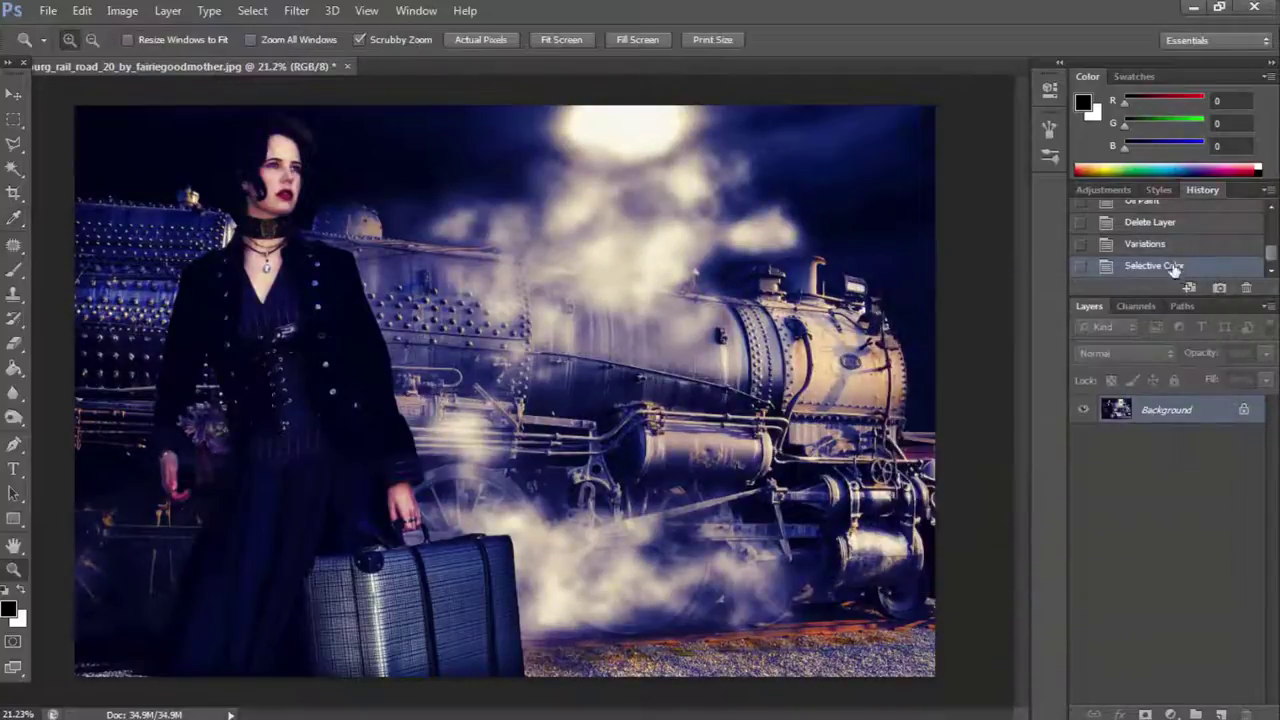
pyautogui.moveTo(645, 313); pyautogui.dragTo(496, 285)
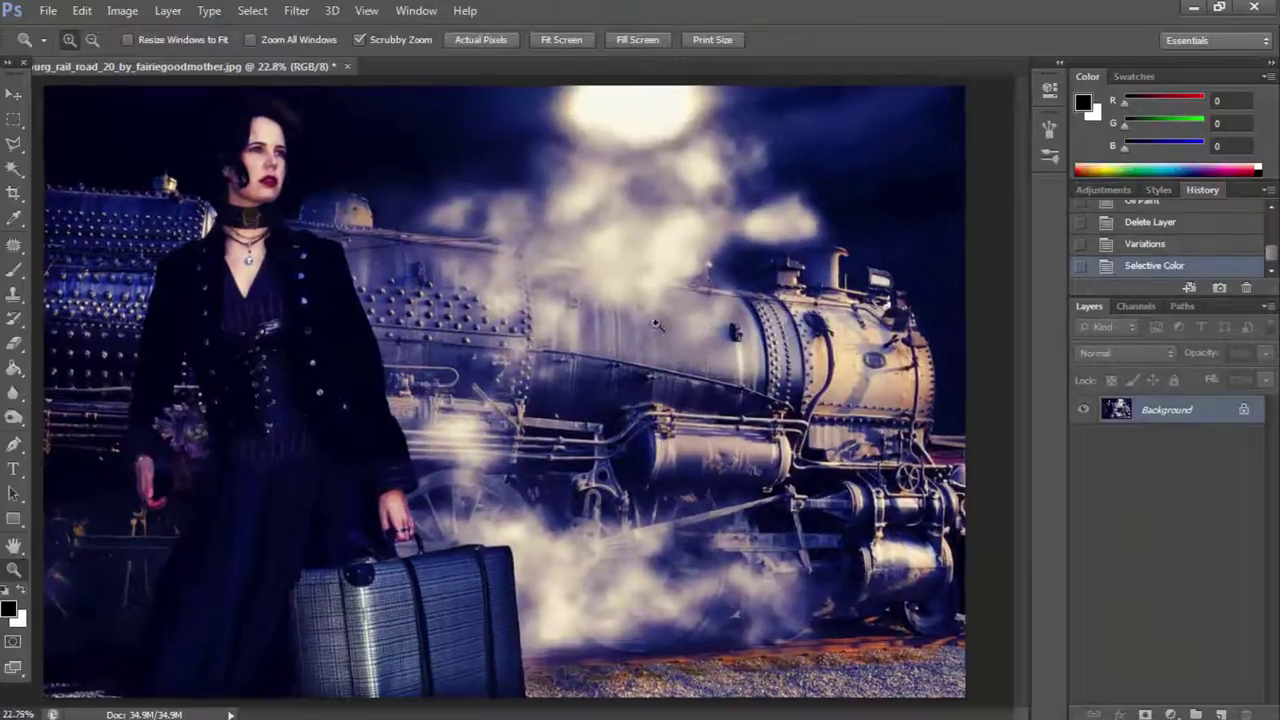
pyautogui.click(212, 242)
pyautogui.rightClick(251, 246)
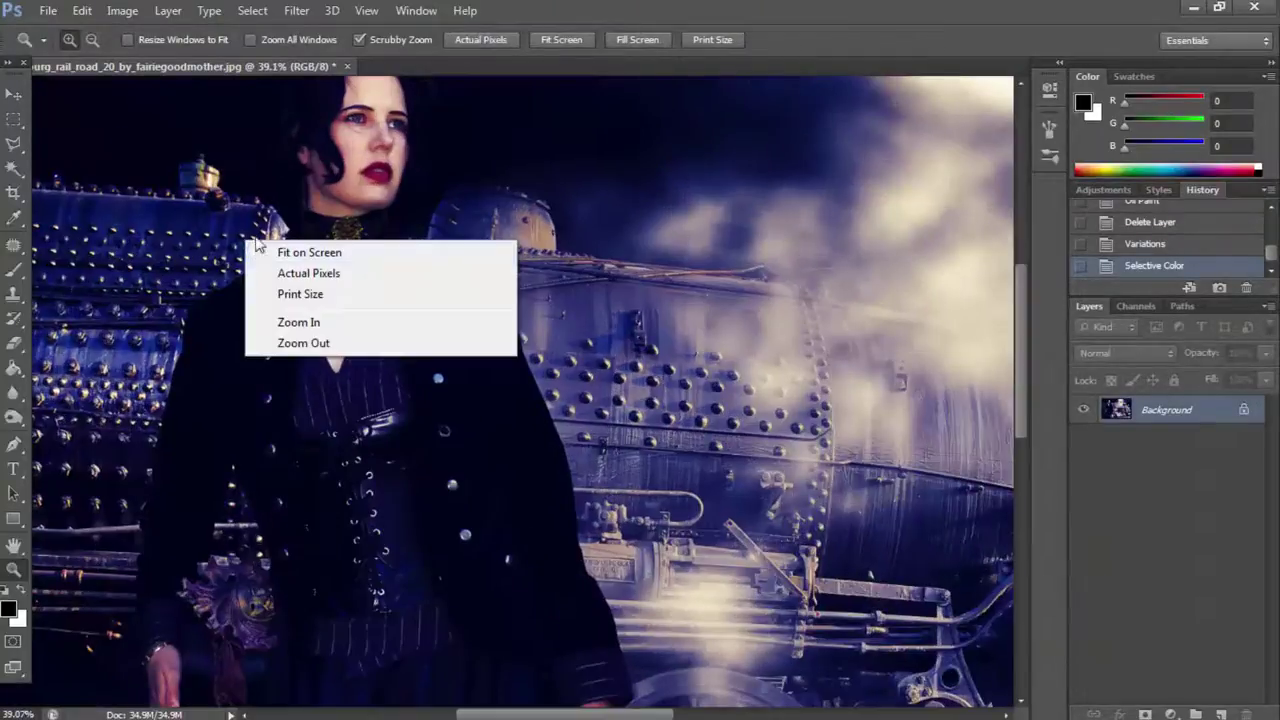
pyautogui.click(227, 238)
pyautogui.click(281, 251)
pyautogui.rightClick(281, 251)
pyautogui.click(300, 255)
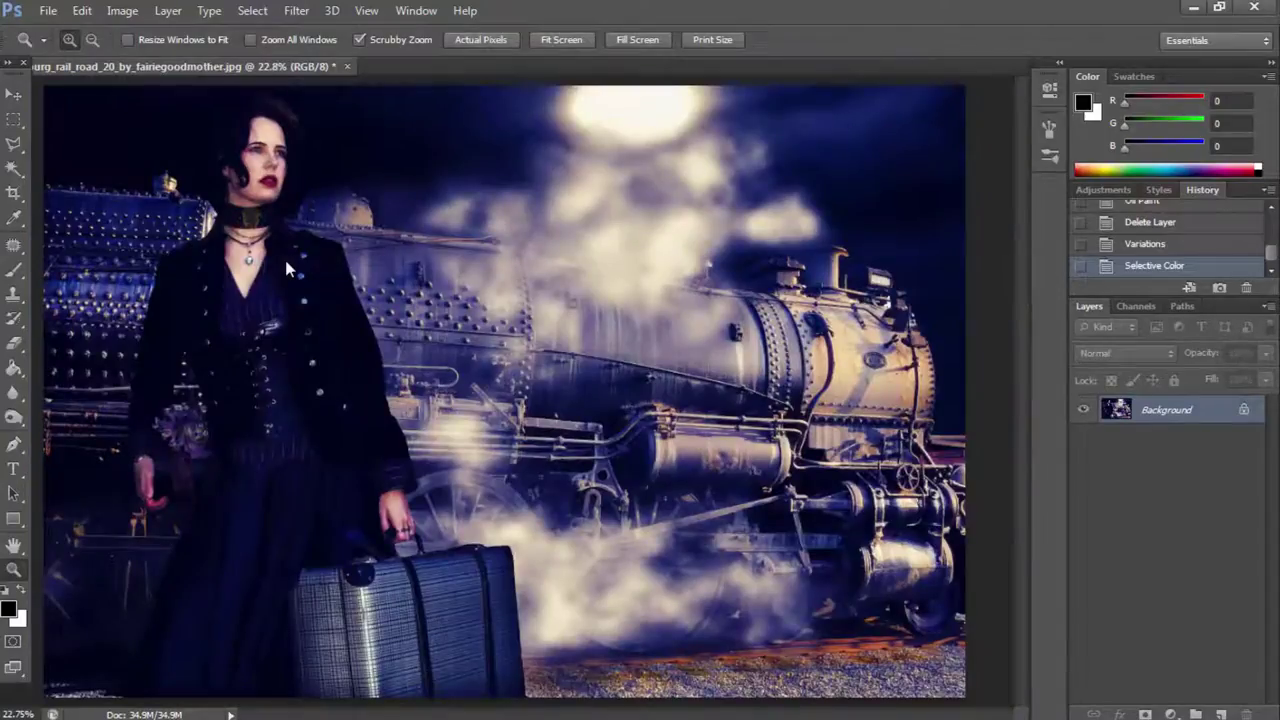
# Blur the edge of the woman's hair against the sky twice, then fit the view.
pyautogui.moveTo(314, 123); pyautogui.dragTo(380, 149)
pyautogui.rightClick(381, 150)
pyautogui.moveTo(260, 126); pyautogui.dragTo(326, 176)
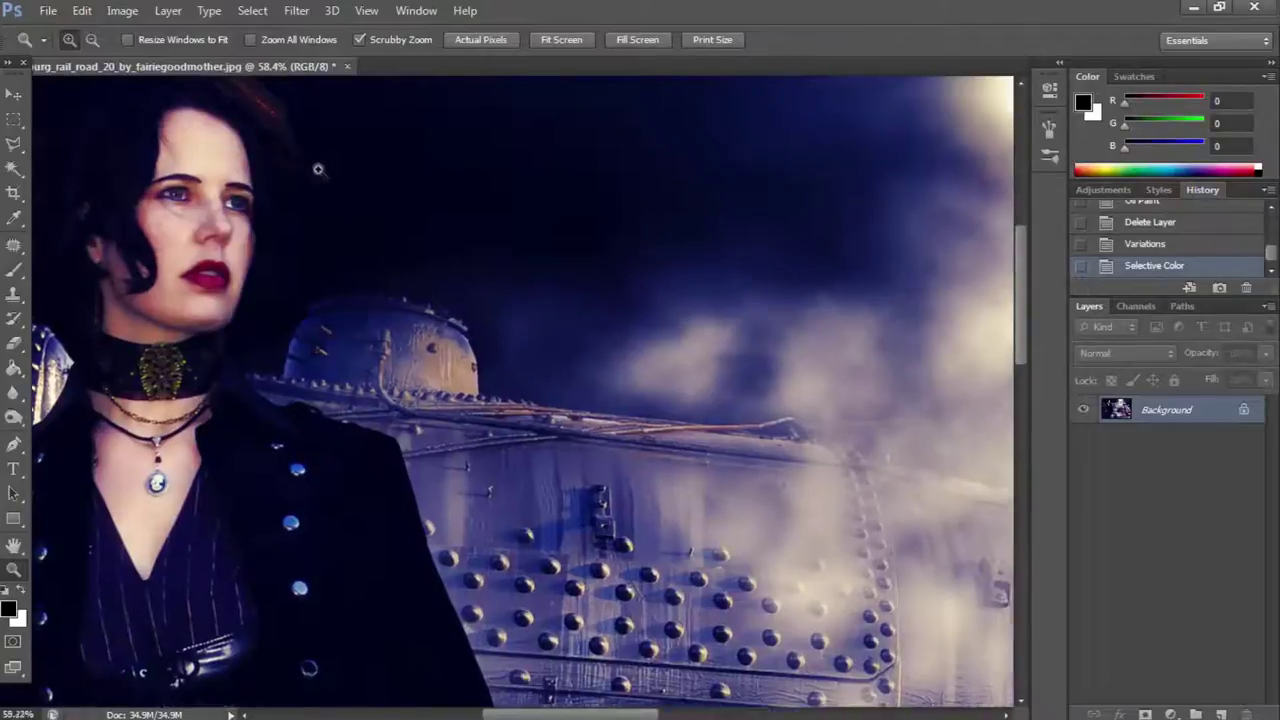
pyautogui.click(14, 393)
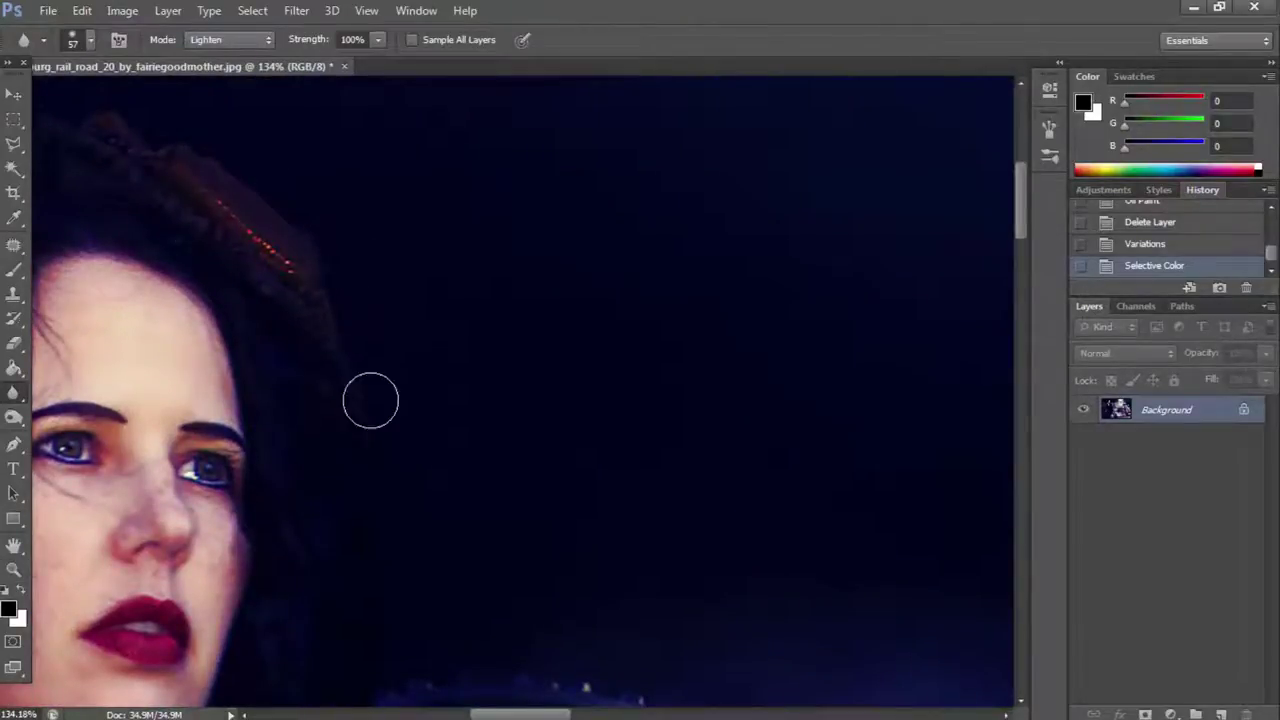
pyautogui.moveTo(369, 397); pyautogui.dragTo(374, 423)
pyautogui.click(374, 423)
pyautogui.click(14, 568)
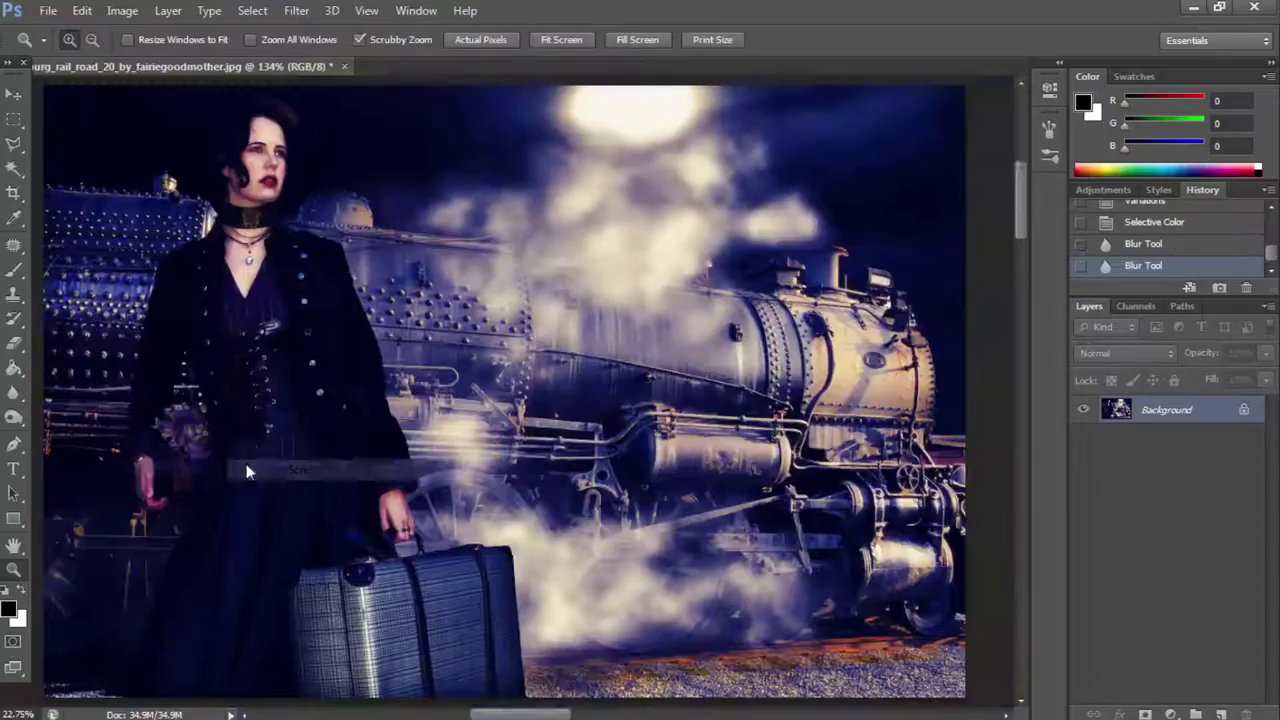
pyautogui.hotkey('ctrl', '0')
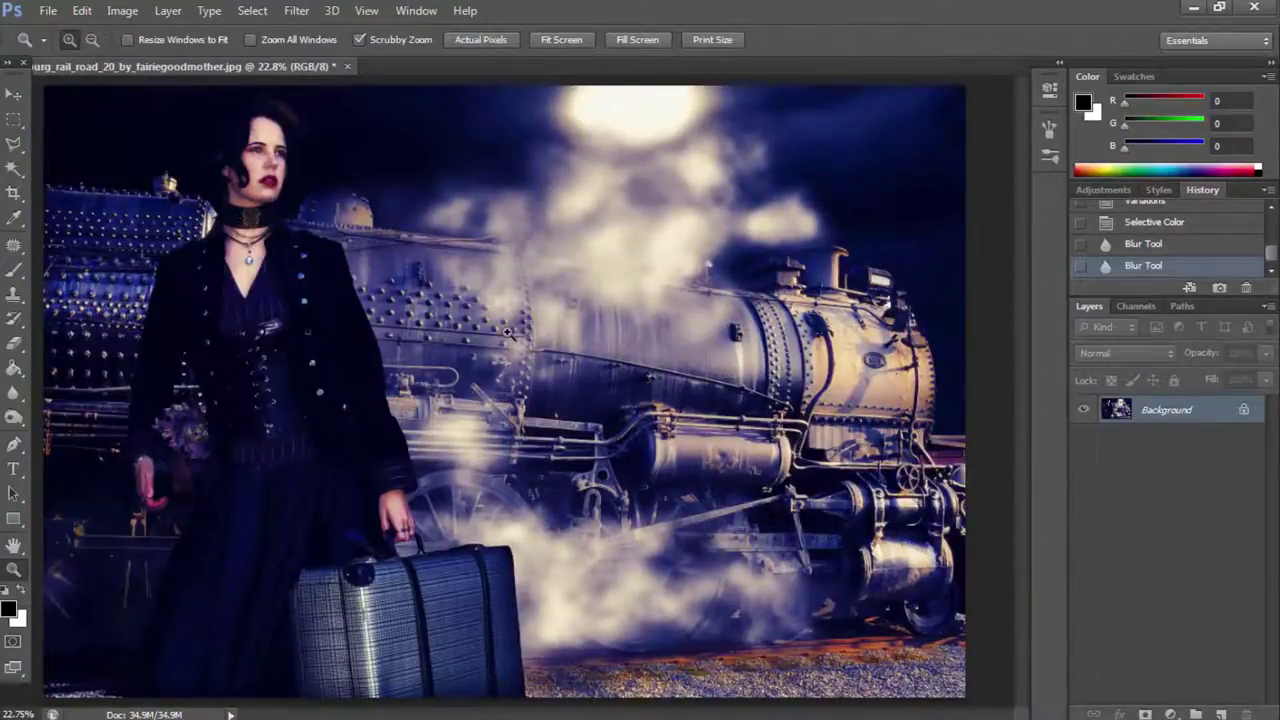
pyautogui.click(167, 10)
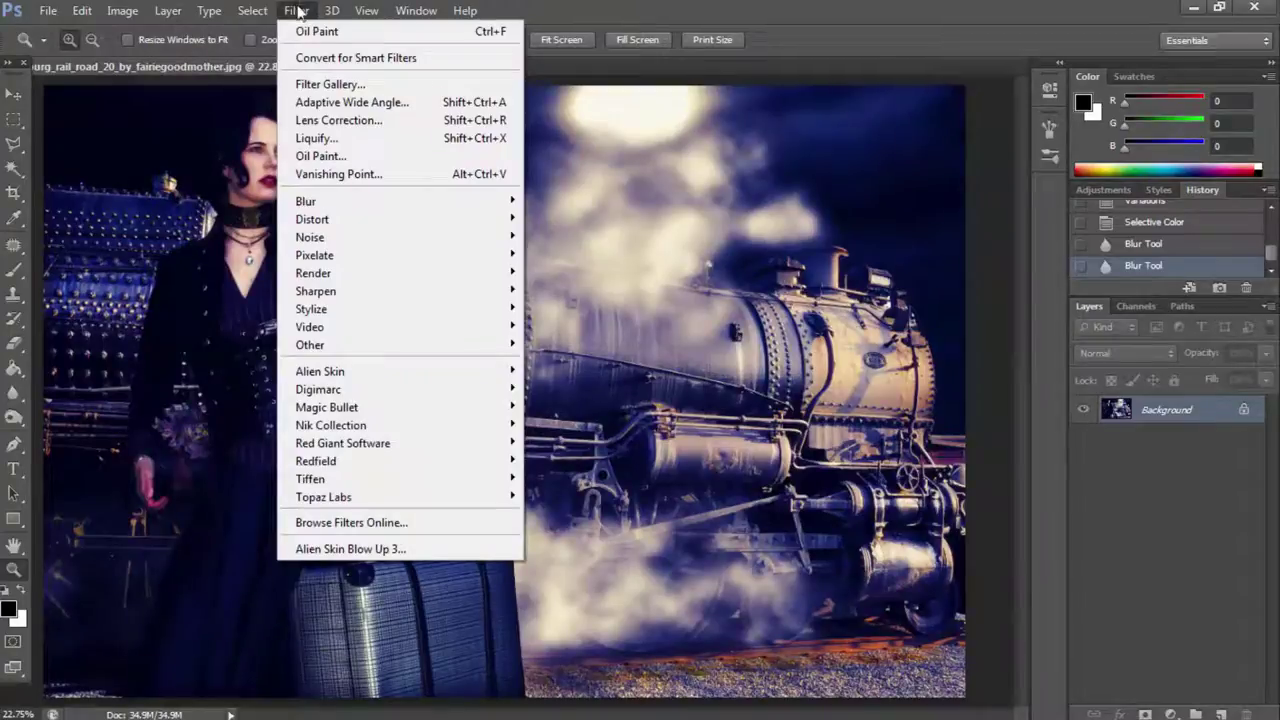
# Launch Magic Bullet PhotoLooks and apply the Epic and Unbloom looks.
pyautogui.click(575, 405)
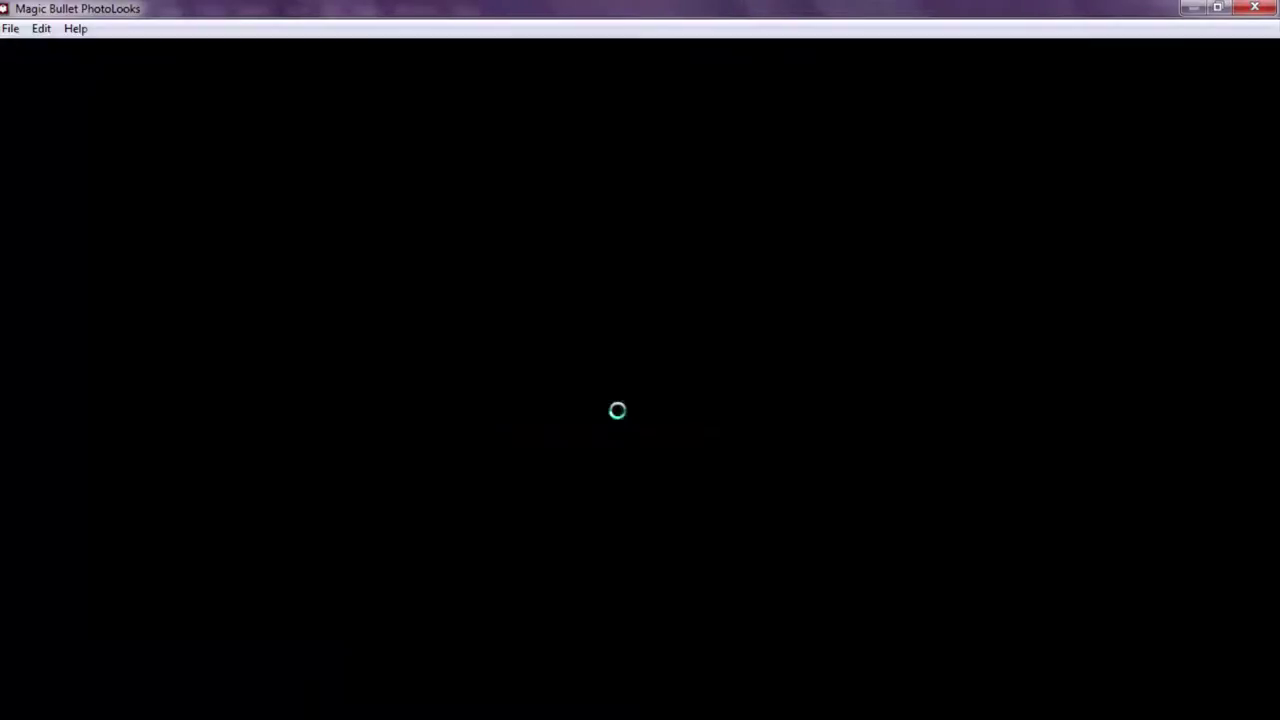
pyautogui.scroll(-4, 114, 360)
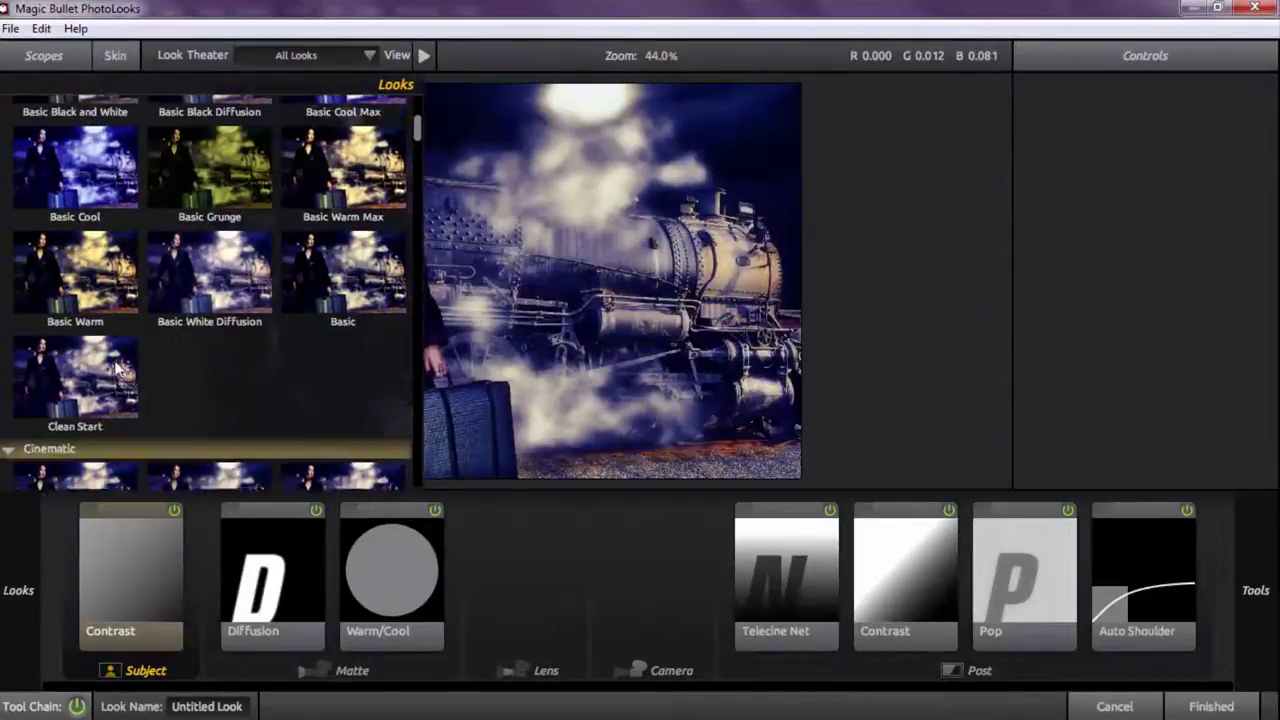
pyautogui.scroll(-5, 114, 360)
pyautogui.scroll(-4, 114, 360)
pyautogui.click(324, 200)
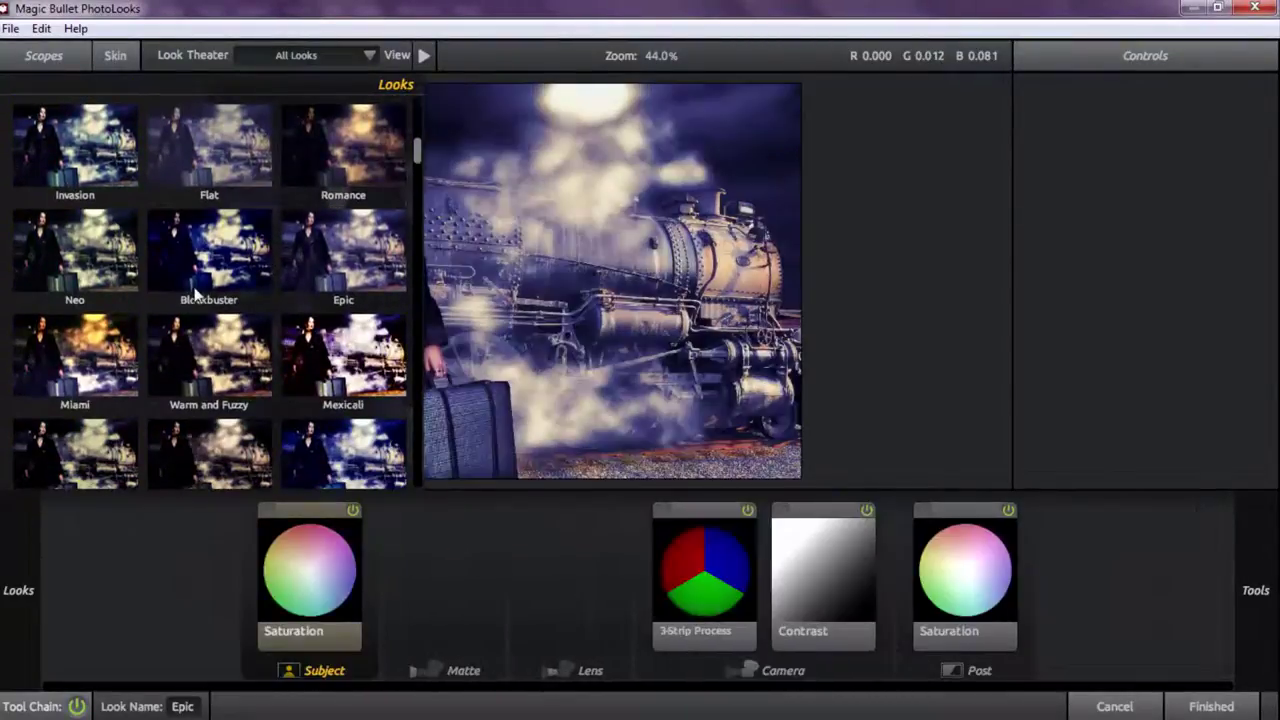
pyautogui.scroll(-2, 196, 292)
pyautogui.scroll(-4, 196, 292)
pyautogui.scroll(-3, 196, 292)
pyautogui.click(349, 305)
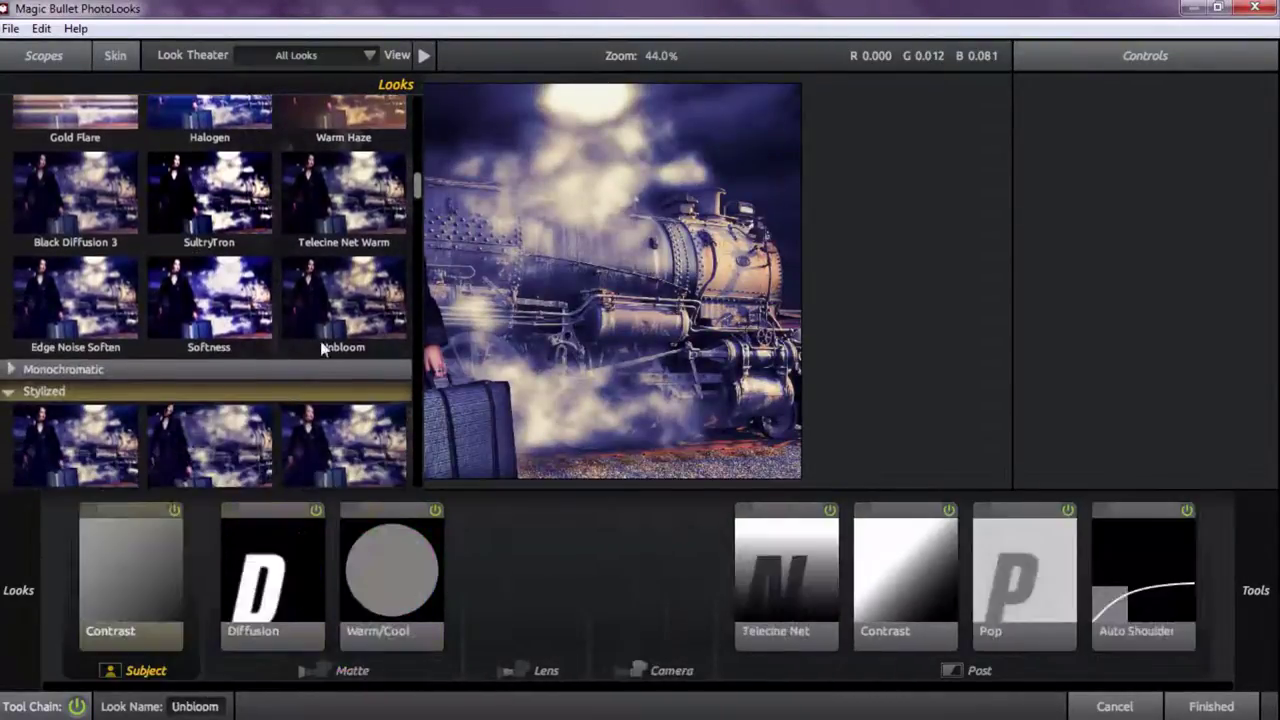
# Warm the image with the Warm/Cool tool and render the finished look into Photoshop.
pyautogui.click(405, 585)
pyautogui.moveTo(1143, 185); pyautogui.dragTo(1150, 185)
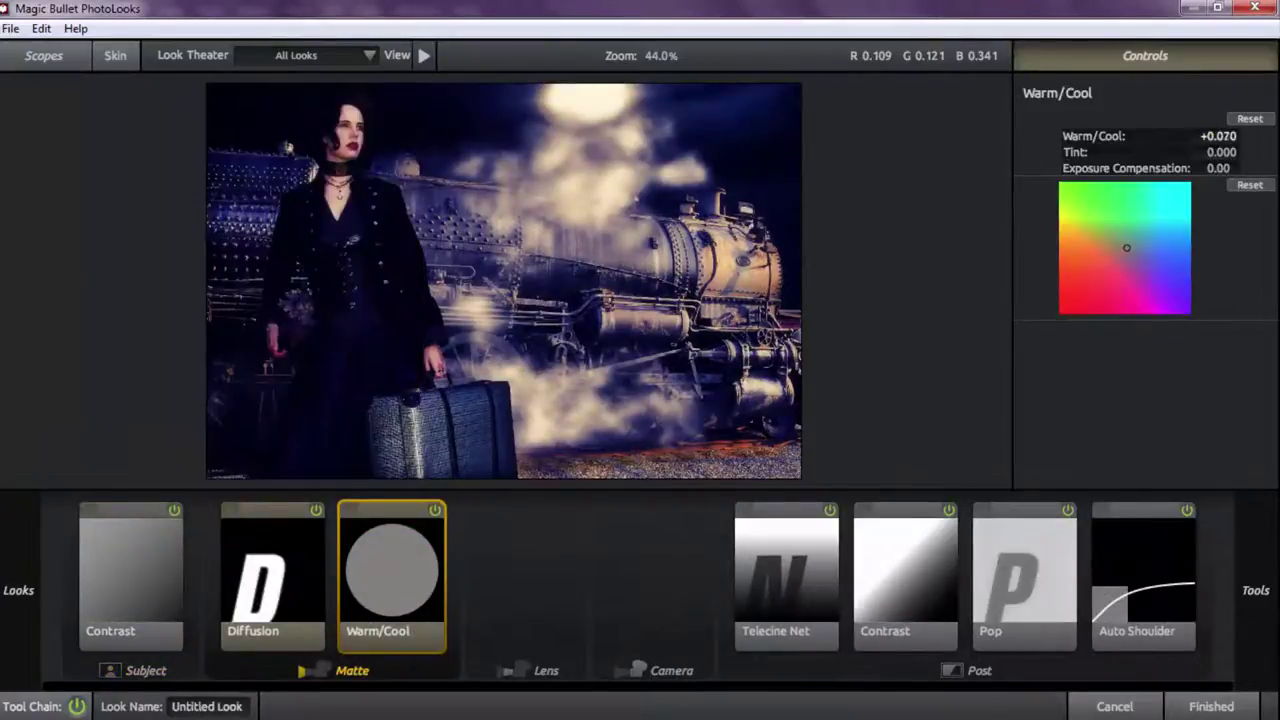
pyautogui.click(1191, 711)
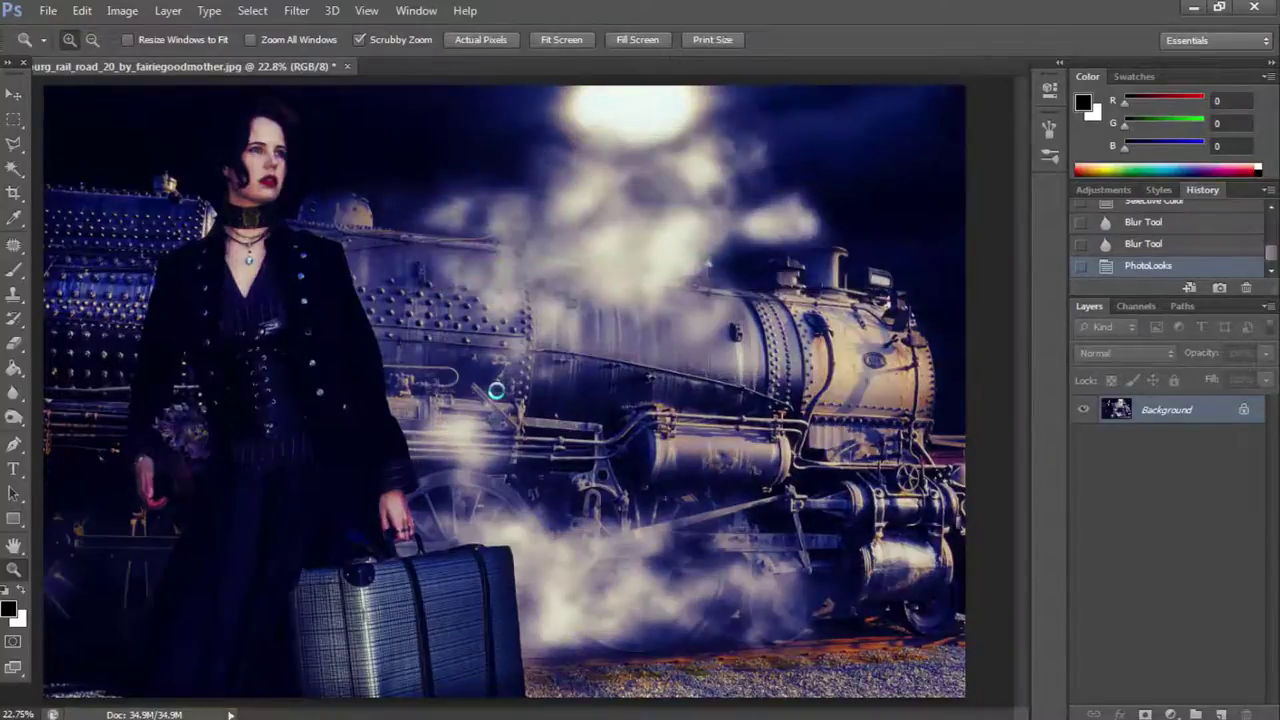
# Blur the dark lower-left area beside the woman with a 257 px Darken-mode Blur brush.
pyautogui.click(14, 393)
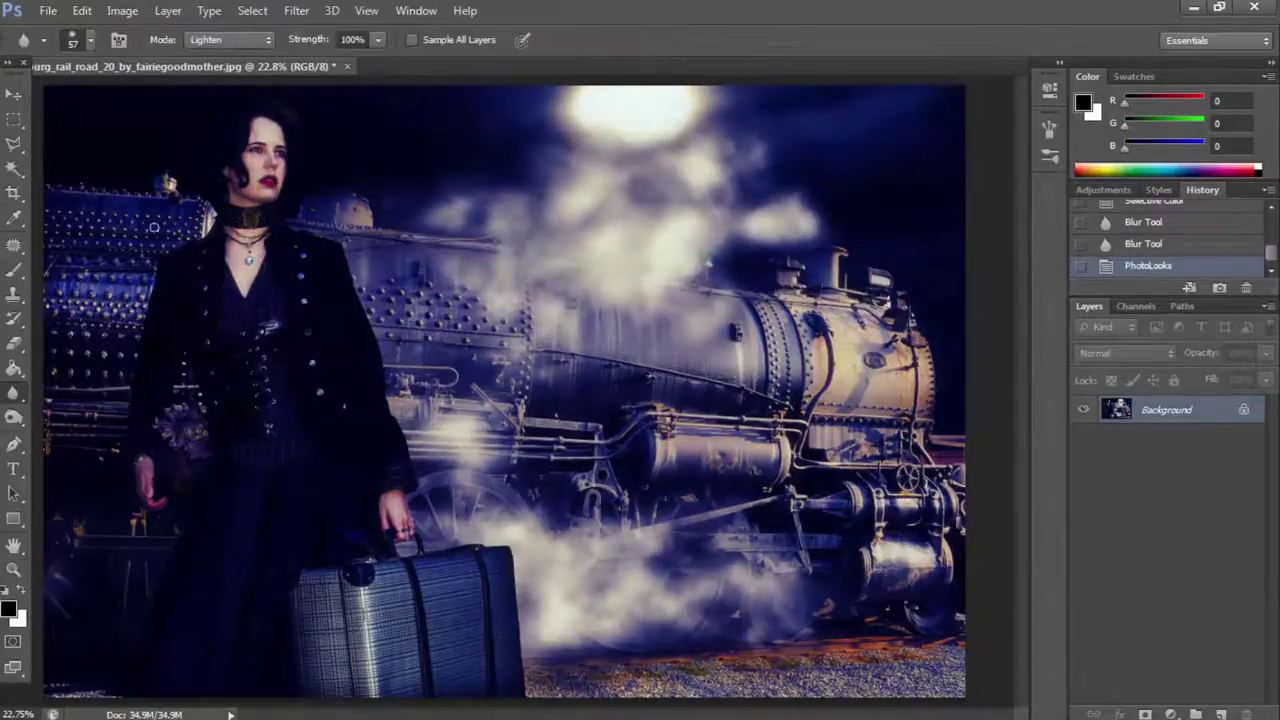
pyautogui.click(230, 39)
pyautogui.click(230, 100)
pyautogui.rightClick(196, 548)
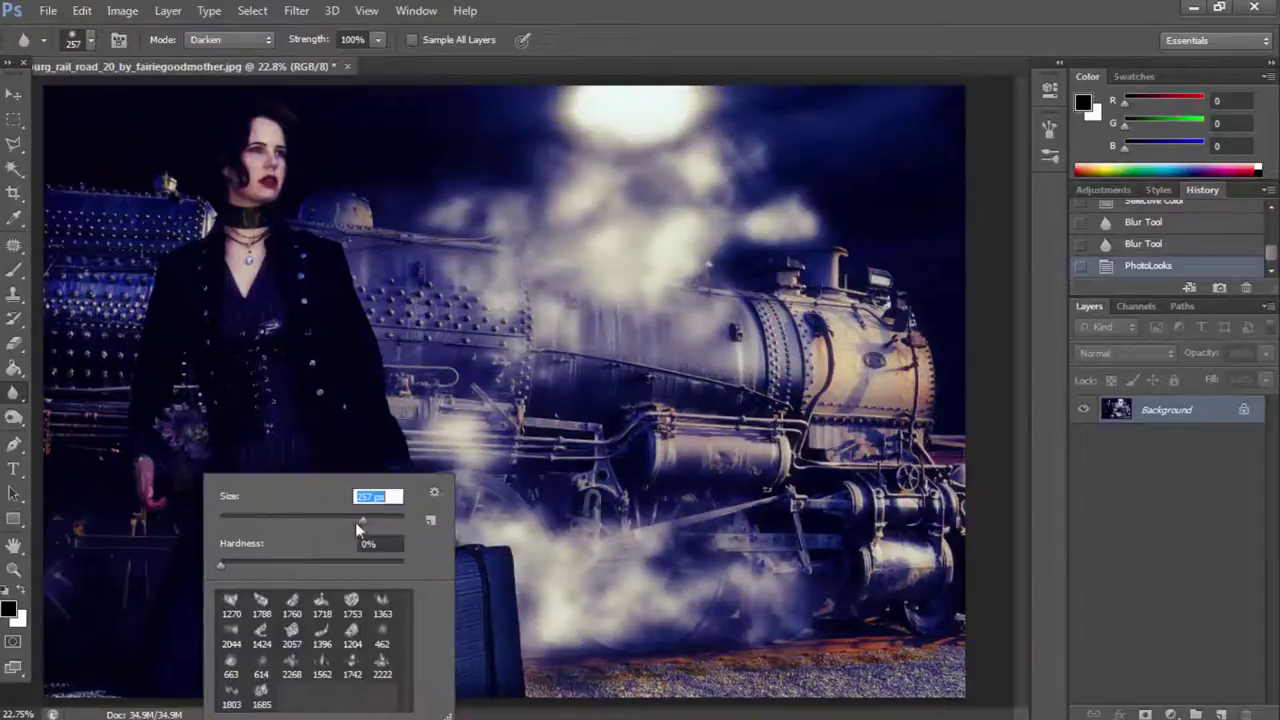
pyautogui.press('Return')
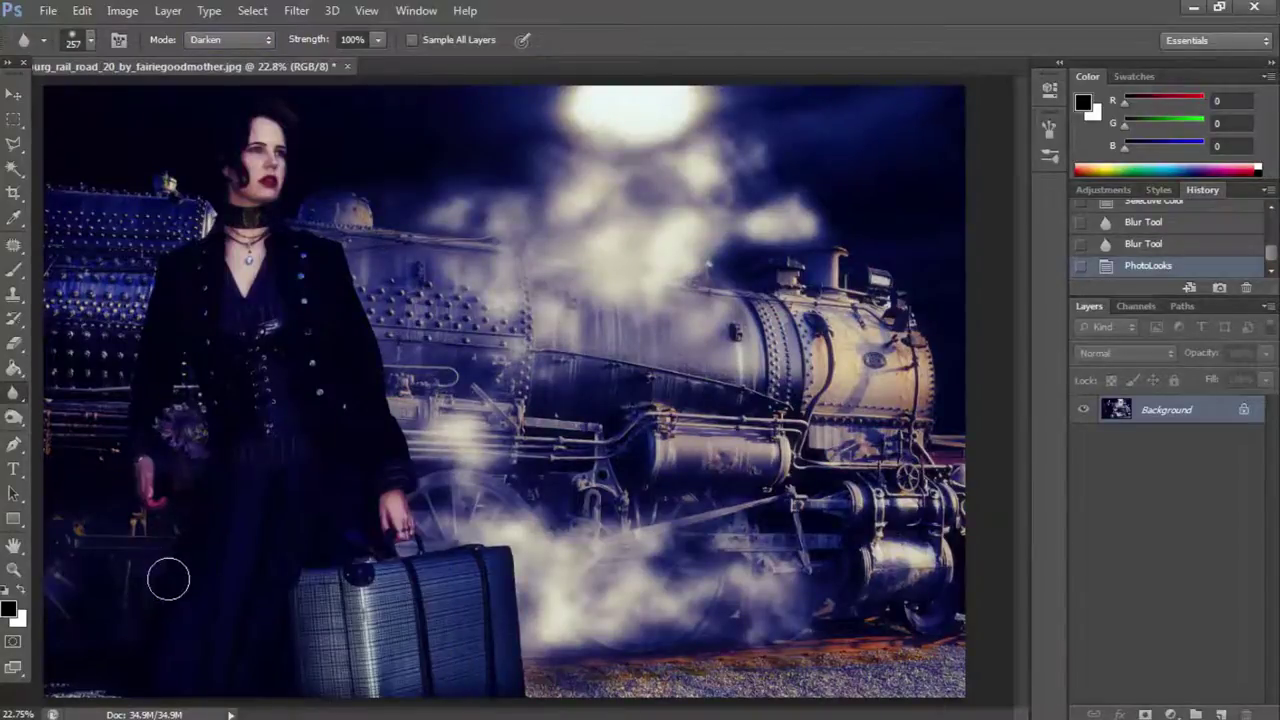
pyautogui.moveTo(168, 580); pyautogui.dragTo(129, 698)
# Set up the Sponge tool in Saturate mode with a 360 px brush.
pyautogui.rightClick(10, 397)
pyautogui.click(14, 418)
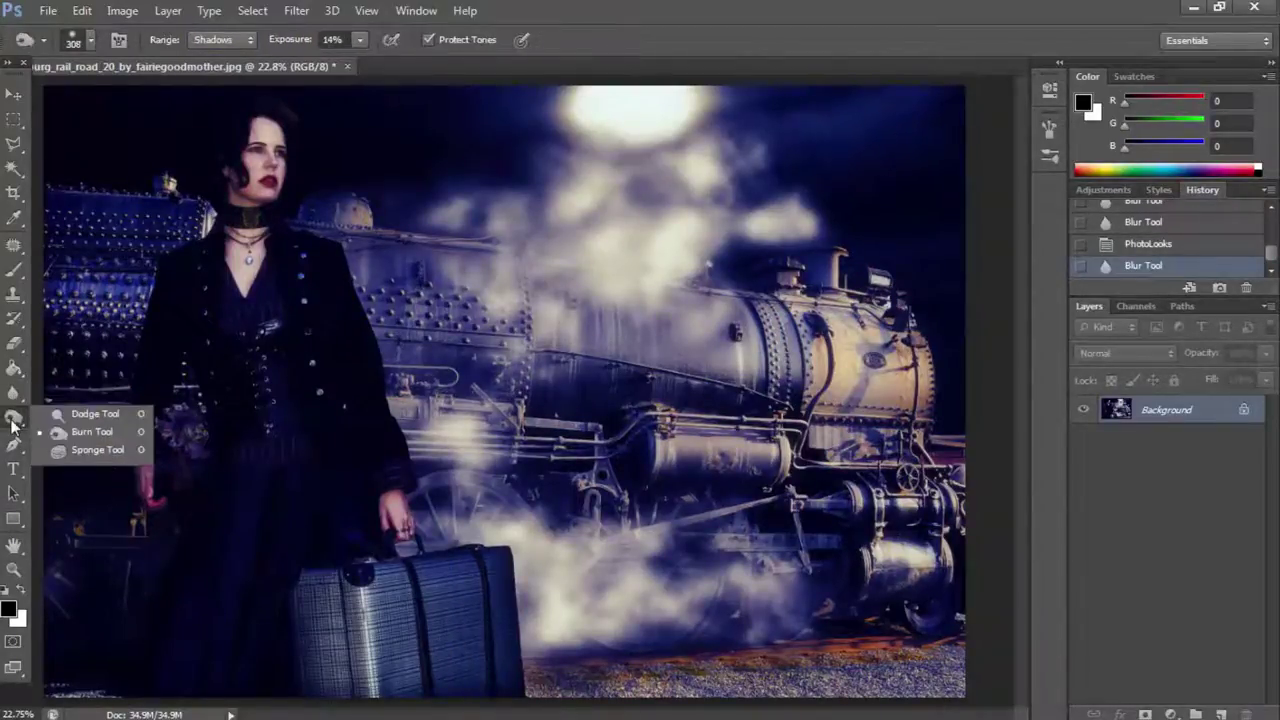
pyautogui.click(80, 451)
pyautogui.click(220, 40)
pyautogui.rightClick(752, 268)
pyautogui.moveTo(845, 313); pyautogui.dragTo(906, 313)
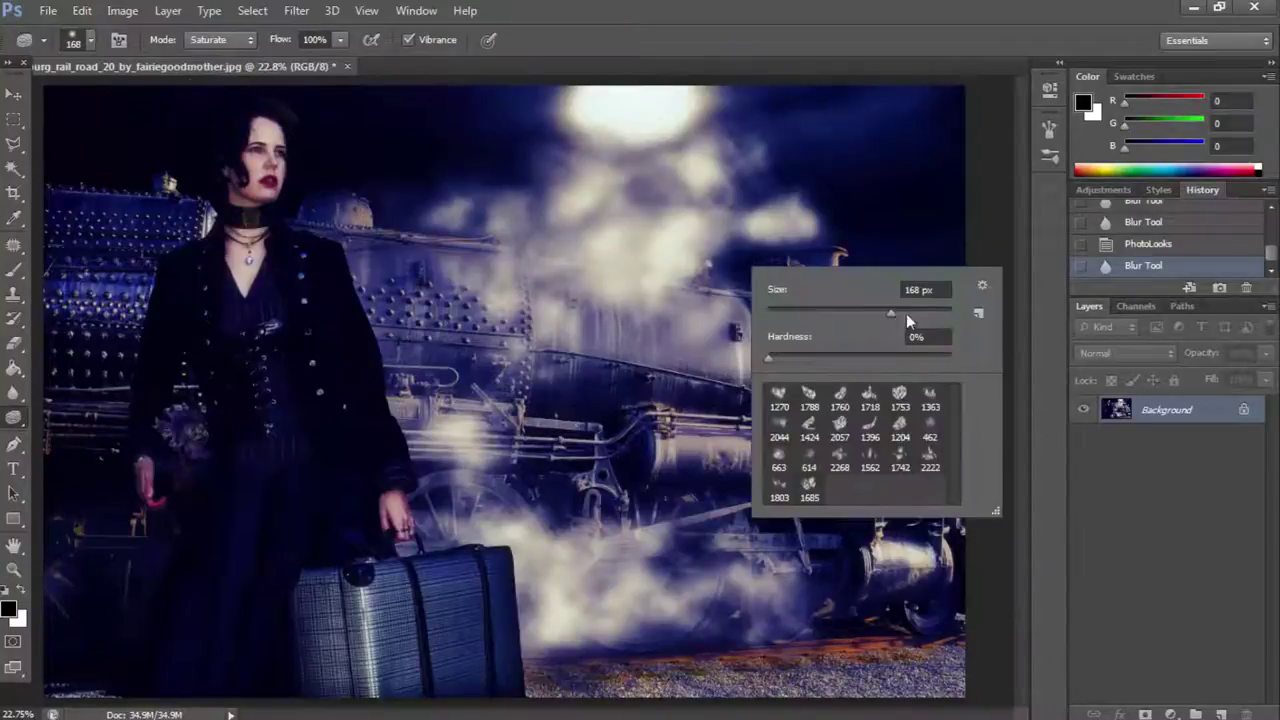
pyautogui.press('Return')
# Saturate the locomotive front, its pipes, and the woman's flower ornament.
pyautogui.moveTo(900, 395); pyautogui.dragTo(886, 592)
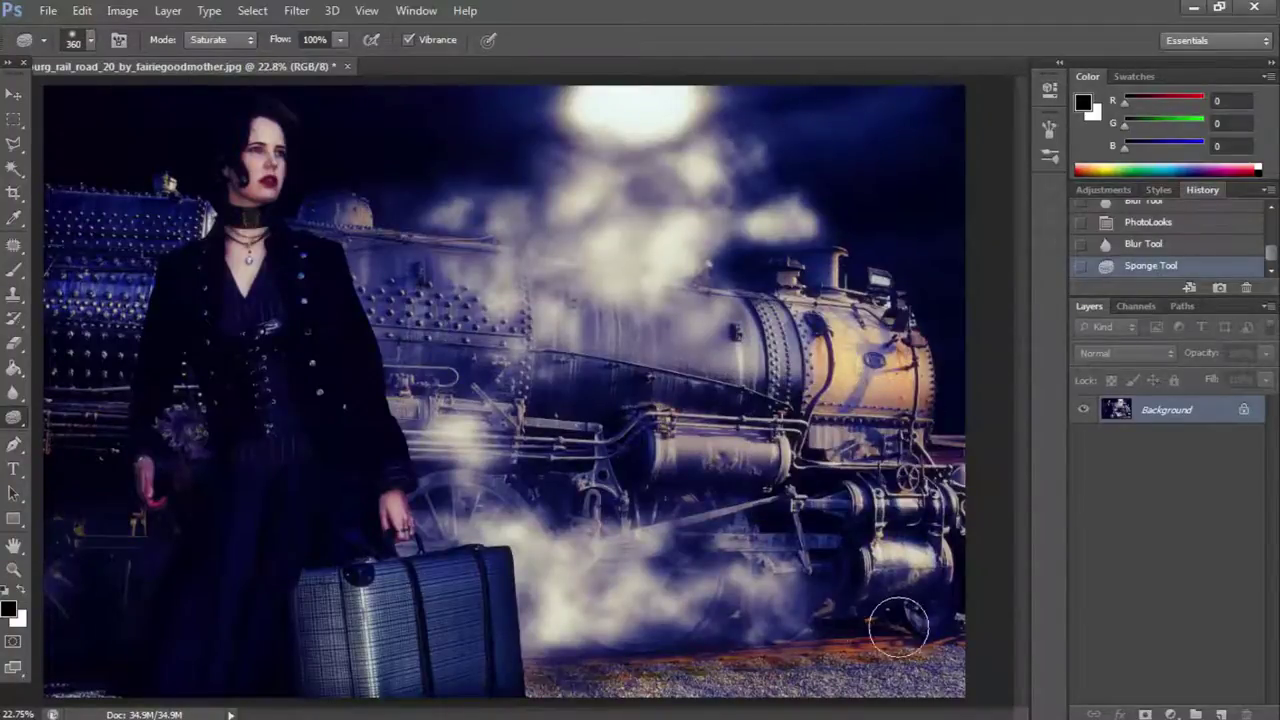
pyautogui.moveTo(860, 360); pyautogui.dragTo(900, 420)
pyautogui.moveTo(880, 470); pyautogui.dragTo(905, 515)
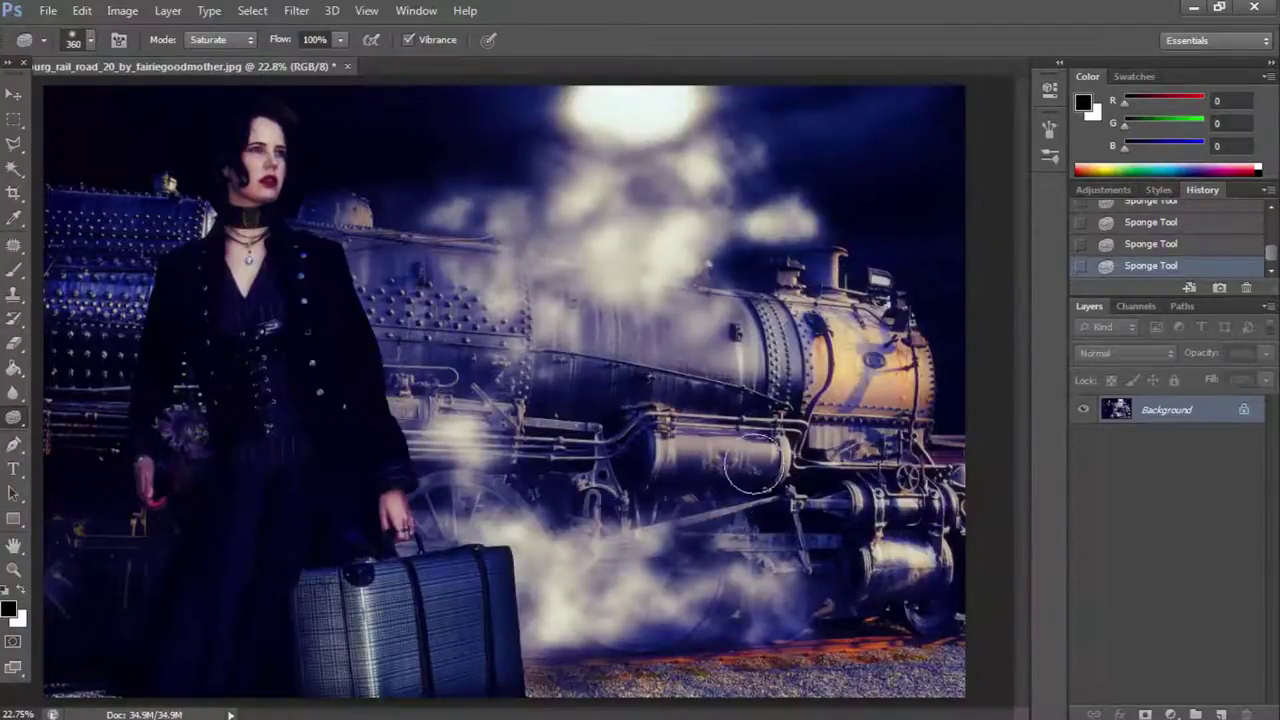
pyautogui.moveTo(750, 460); pyautogui.dragTo(525, 450)
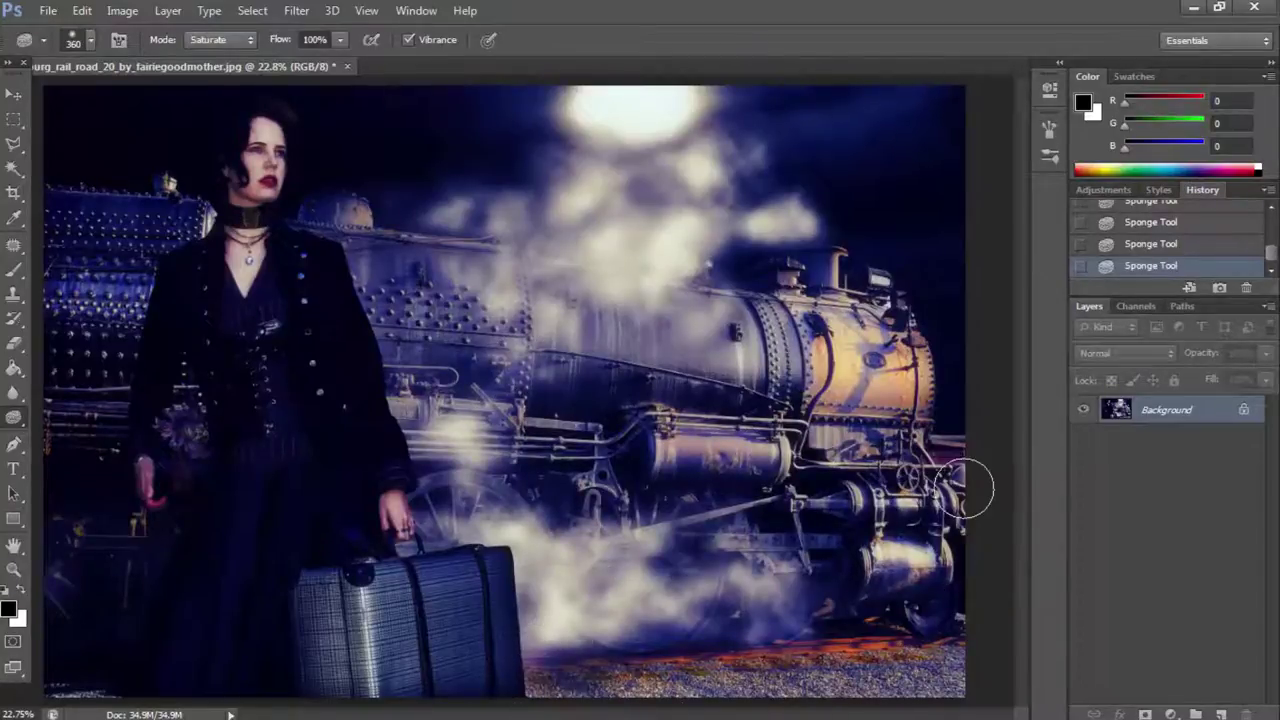
pyautogui.moveTo(74, 558); pyautogui.dragTo(310, 525)
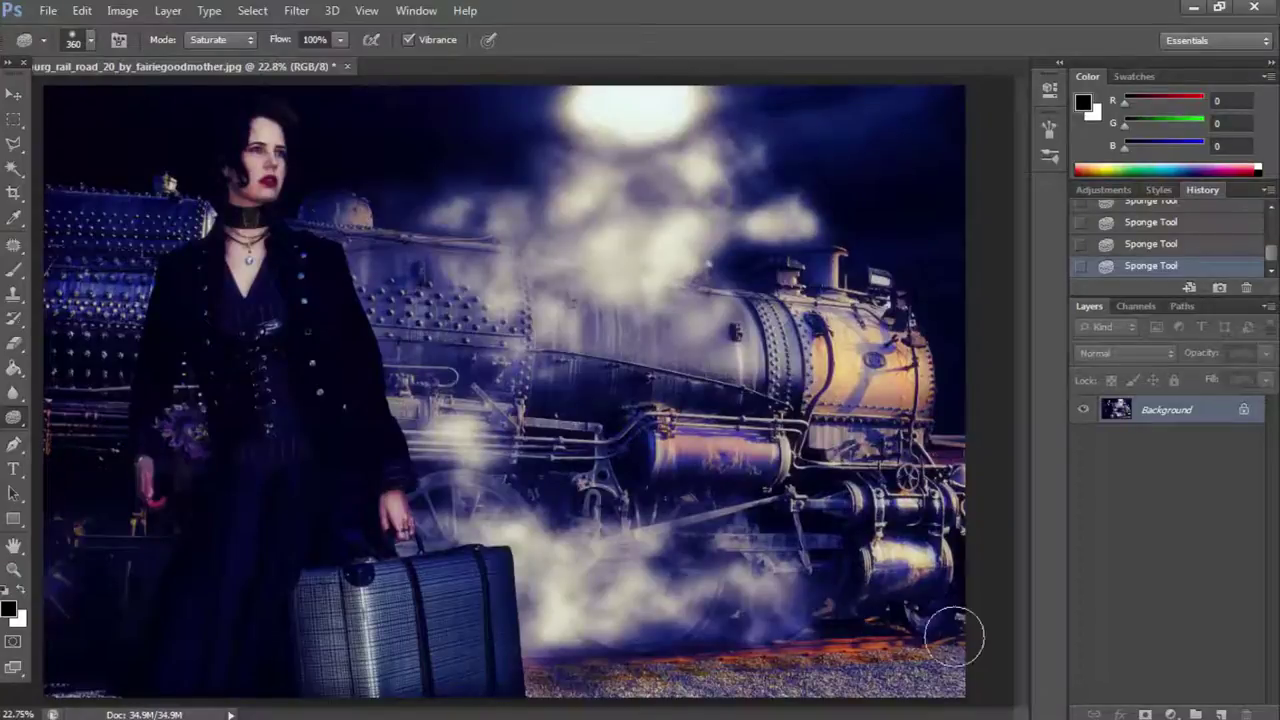
# Preview a Soft_Warming.look Color Lookup, cancel it, and bring up the source-files folder.
pyautogui.click(14, 569)
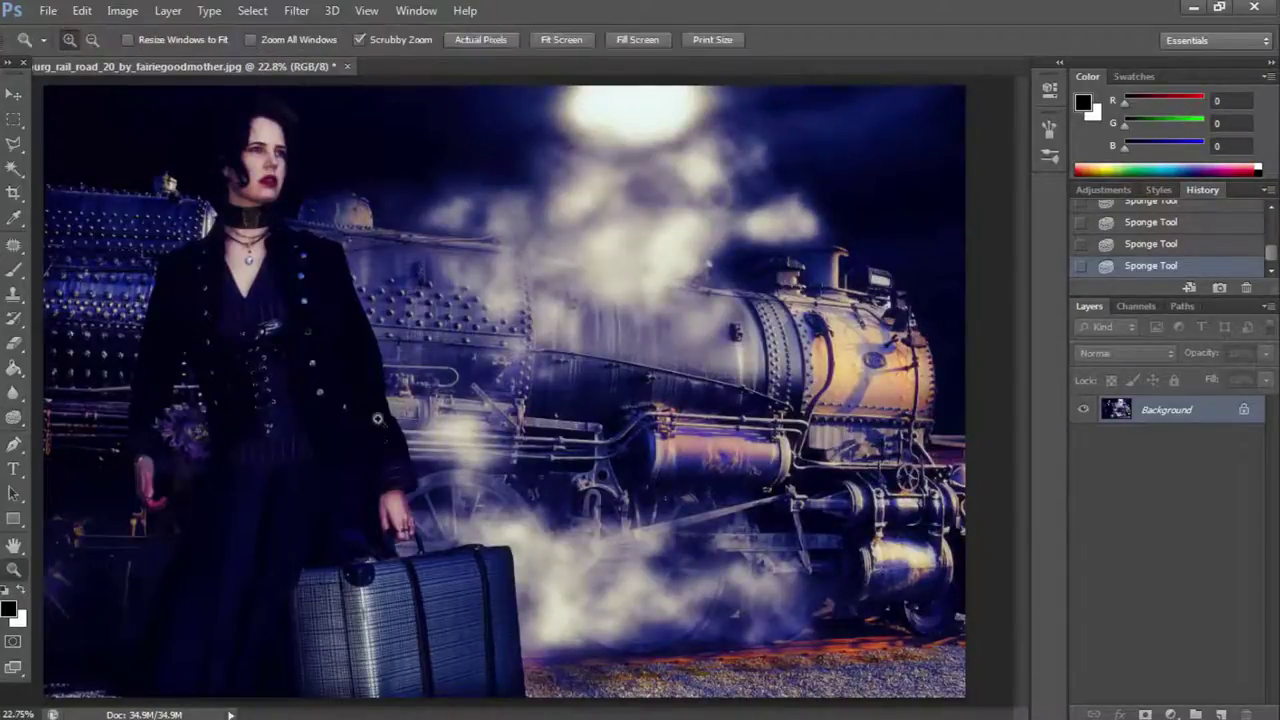
pyautogui.moveTo(505, 390); pyautogui.dragTo(352, 418)
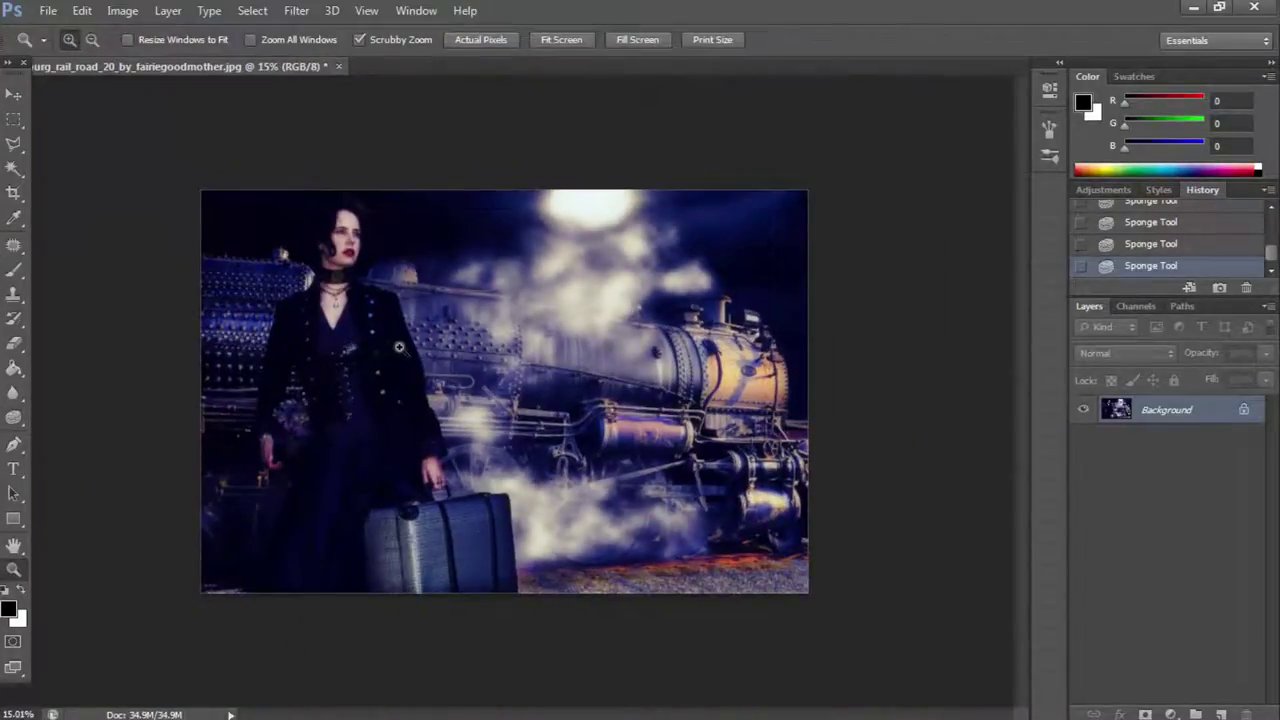
pyautogui.moveTo(399, 347); pyautogui.dragTo(440, 347)
pyautogui.click(122, 10)
pyautogui.moveTo(150, 58)
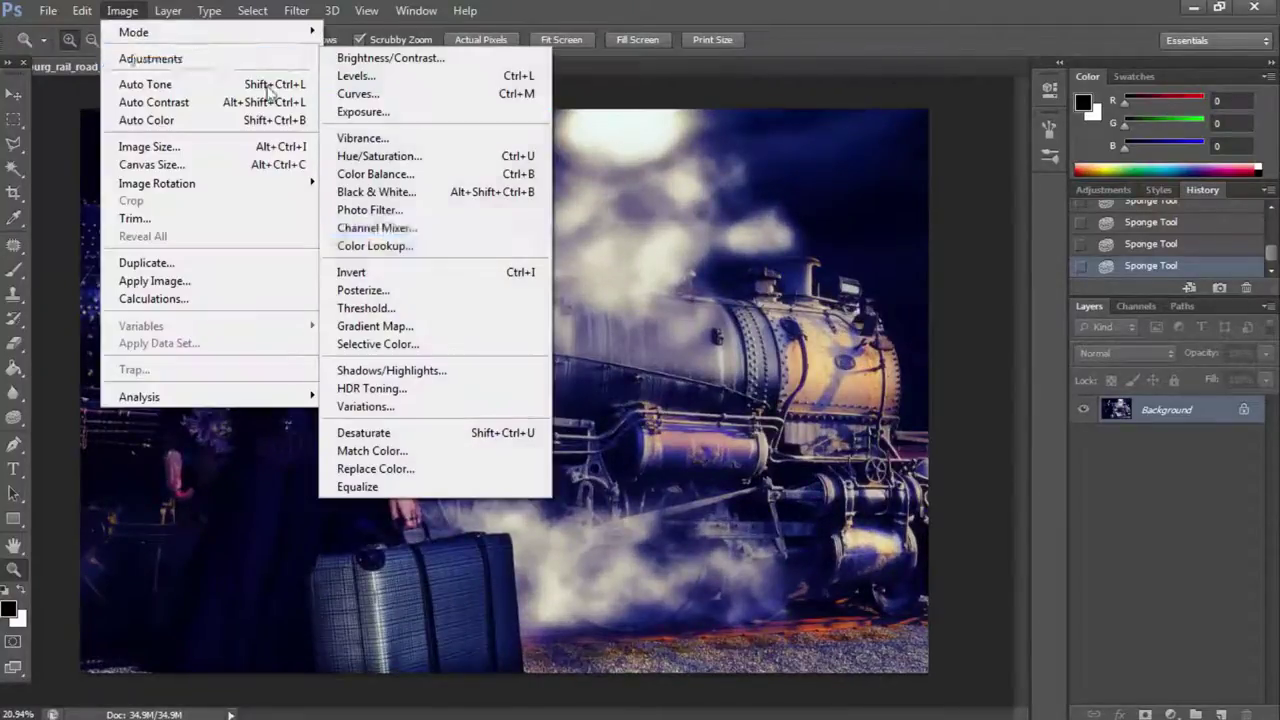
pyautogui.click(465, 246)
pyautogui.click(1070, 511)
pyautogui.click(1060, 452)
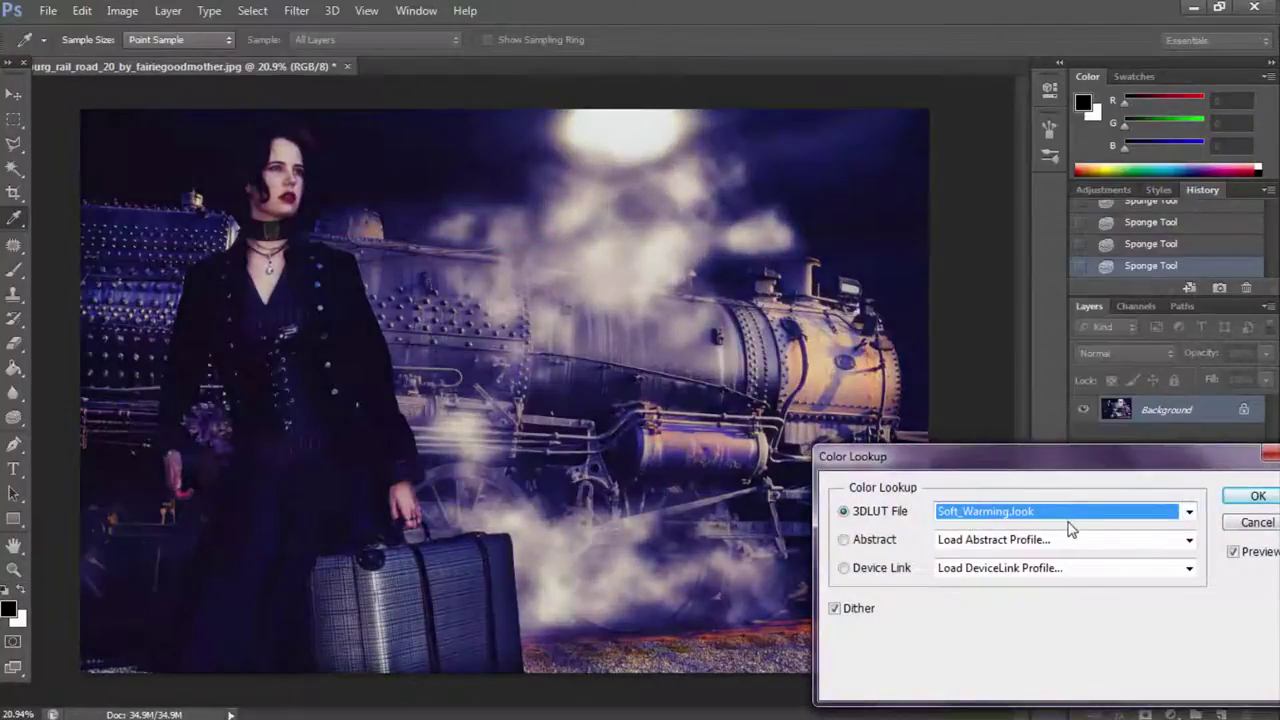
pyautogui.click(1256, 522)
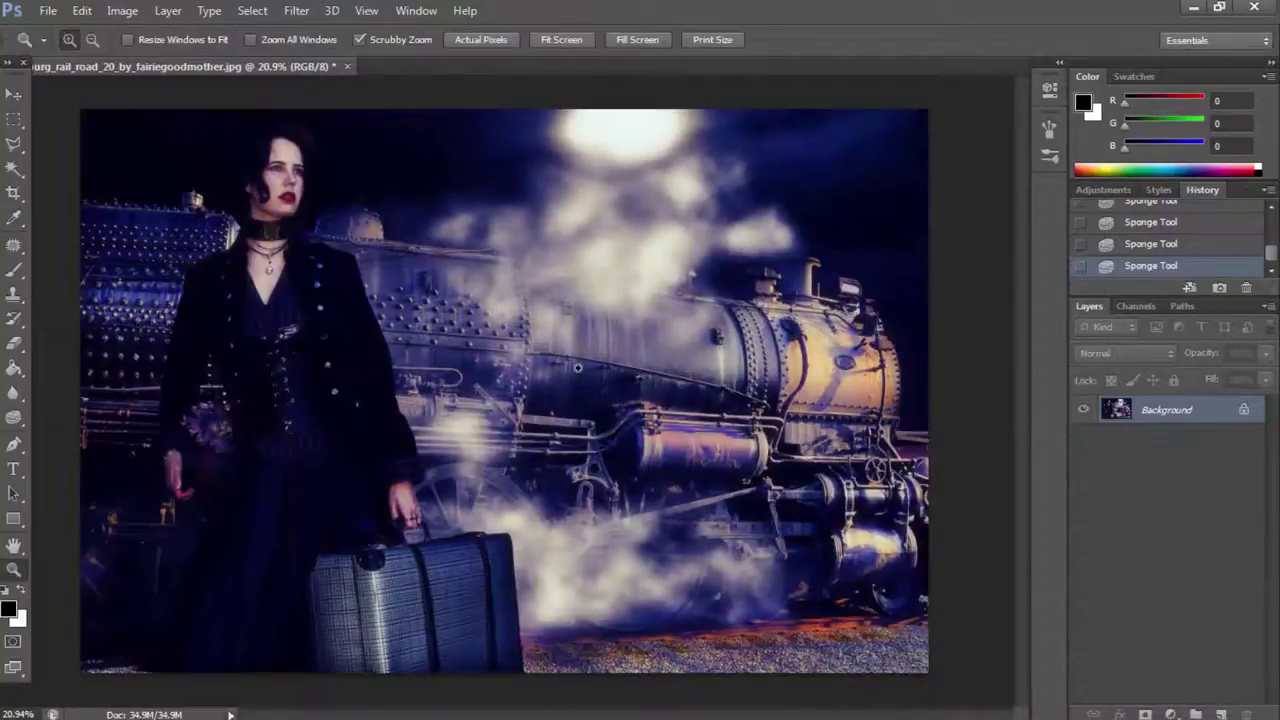
pyautogui.click(412, 712)
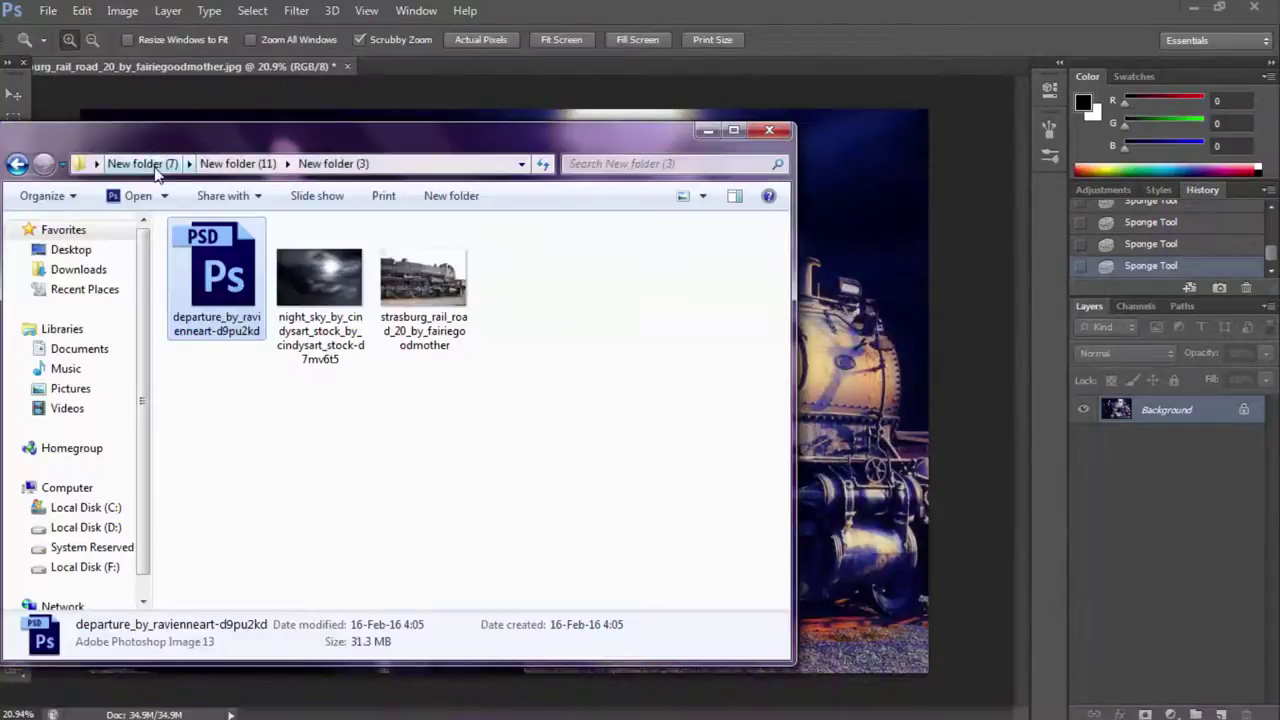
# Drag the teekeeus1 logo from New folder (10) into the image and shrink it to about 9%.
pyautogui.click(155, 165)
pyautogui.doubleClick(620, 485)
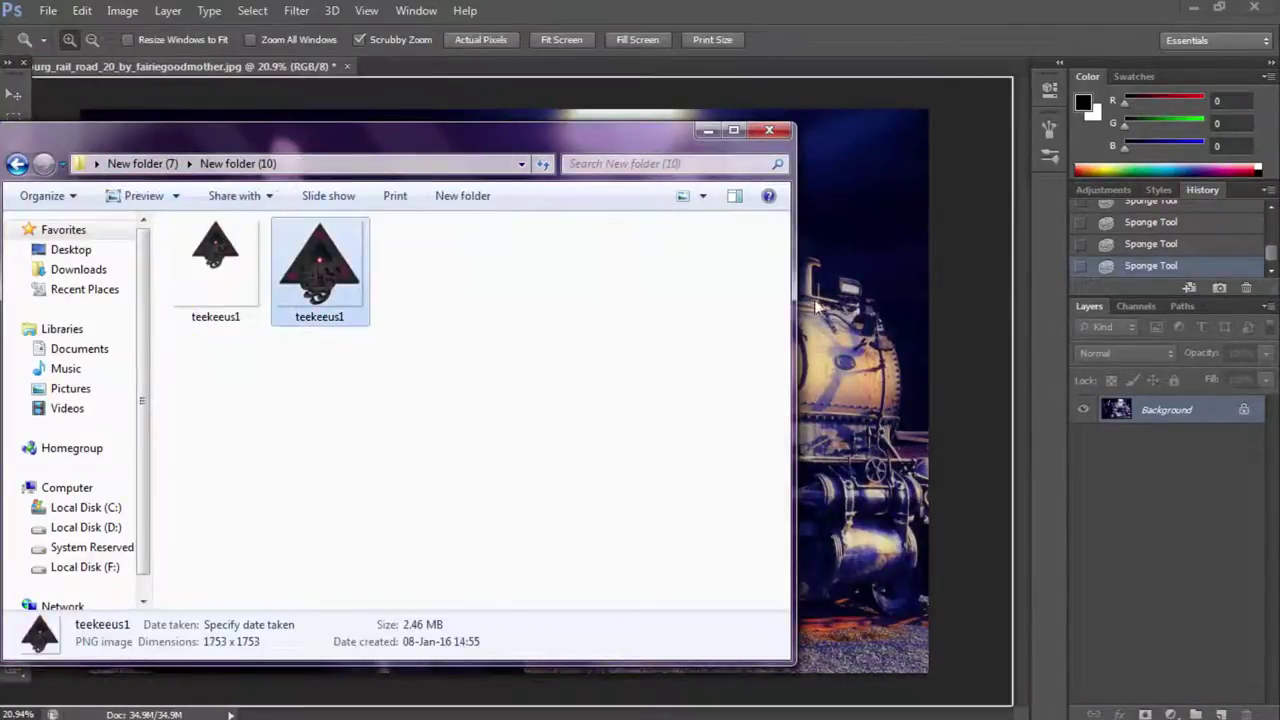
pyautogui.moveTo(325, 287); pyautogui.dragTo(796, 267)
pyautogui.moveTo(686, 218); pyautogui.dragTo(368, 538)
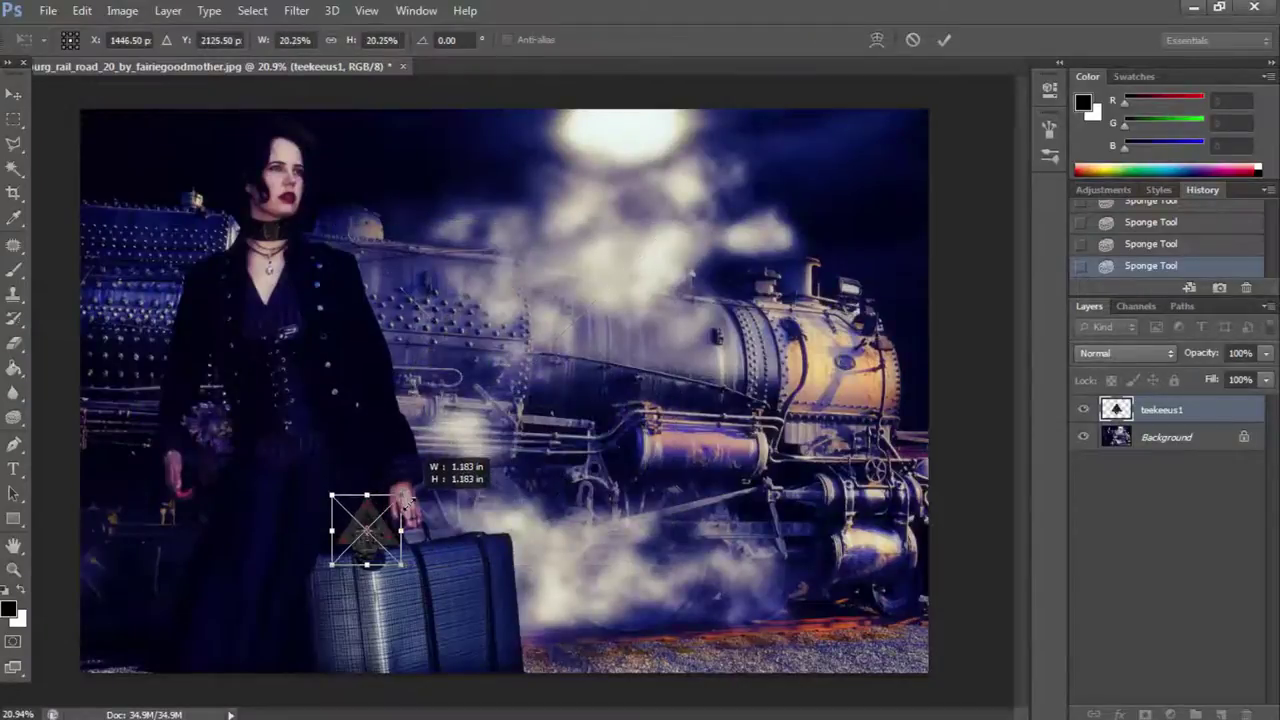
pyautogui.click(13, 93)
# Move the logo to the bottom-right corner, undoing an early flatten, and commit its transform.
pyautogui.moveTo(347, 548)
pyautogui.mouseDown()
pyautogui.moveTo(800, 530)
pyautogui.moveTo(853, 550)
pyautogui.mouseUp()
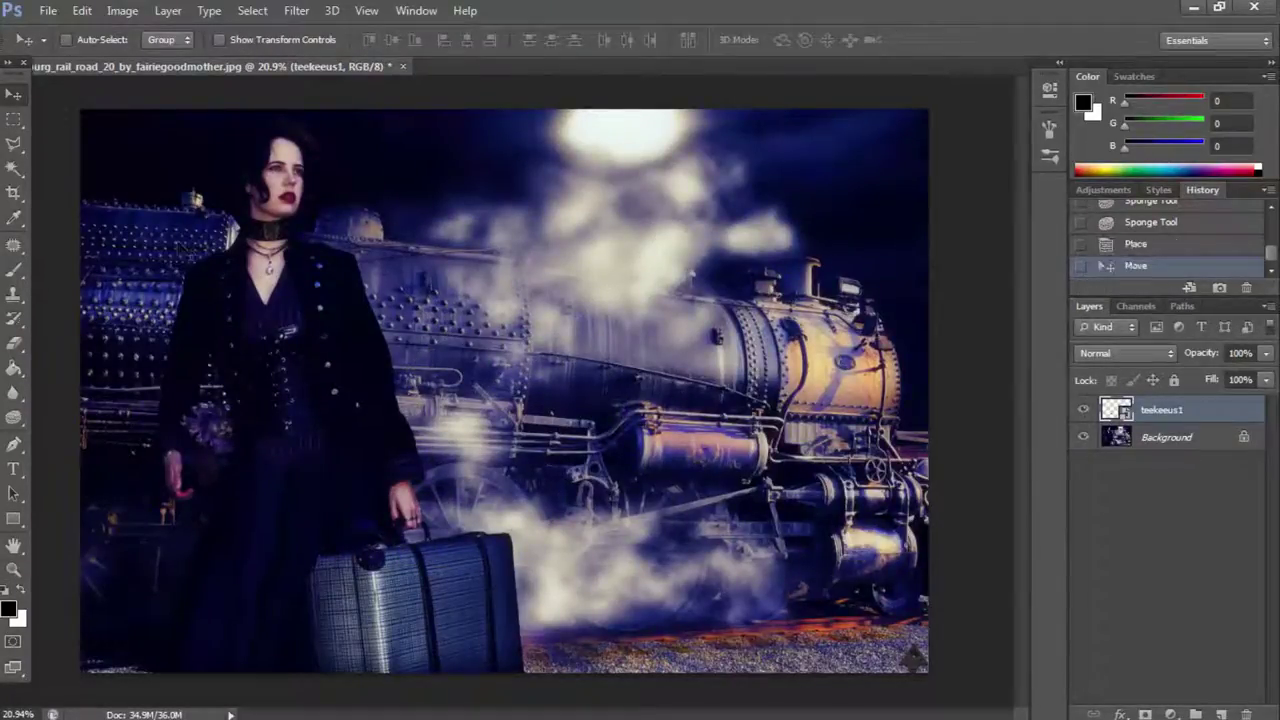
pyautogui.click(167, 10)
pyautogui.click(257, 626)
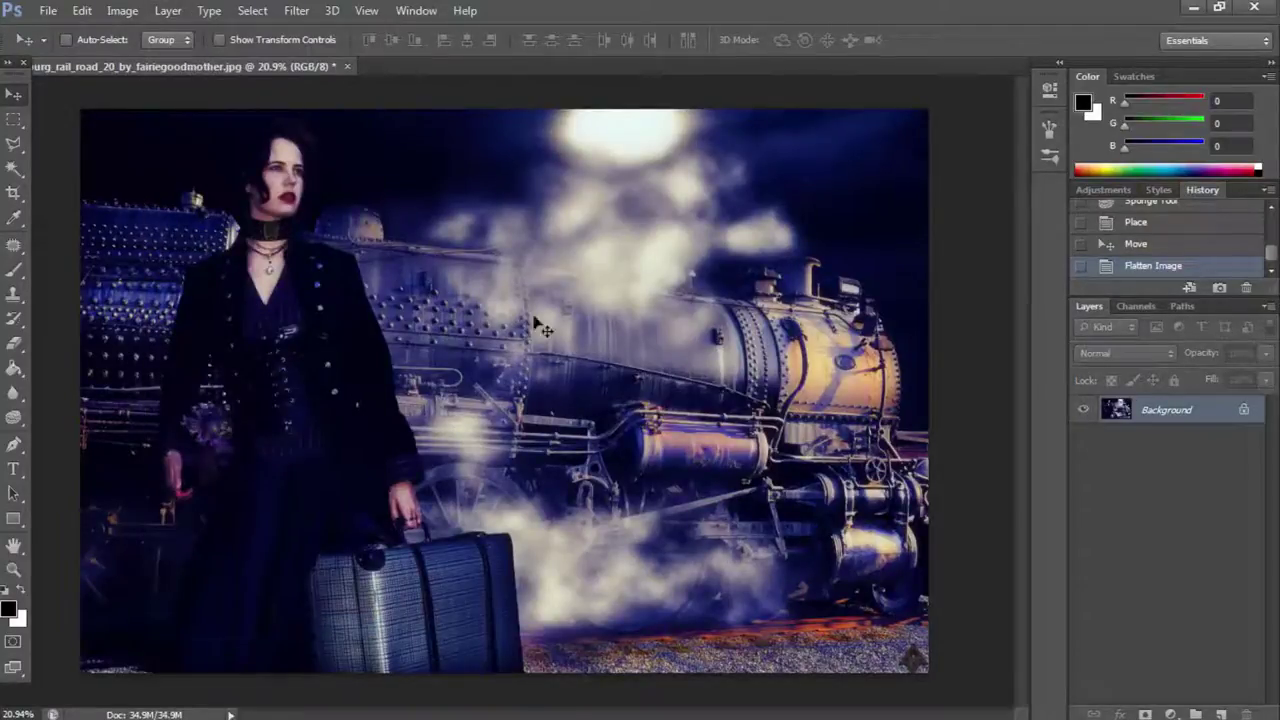
pyautogui.click(1251, 244)
pyautogui.rightClick(416, 338)
pyautogui.click(470, 568)
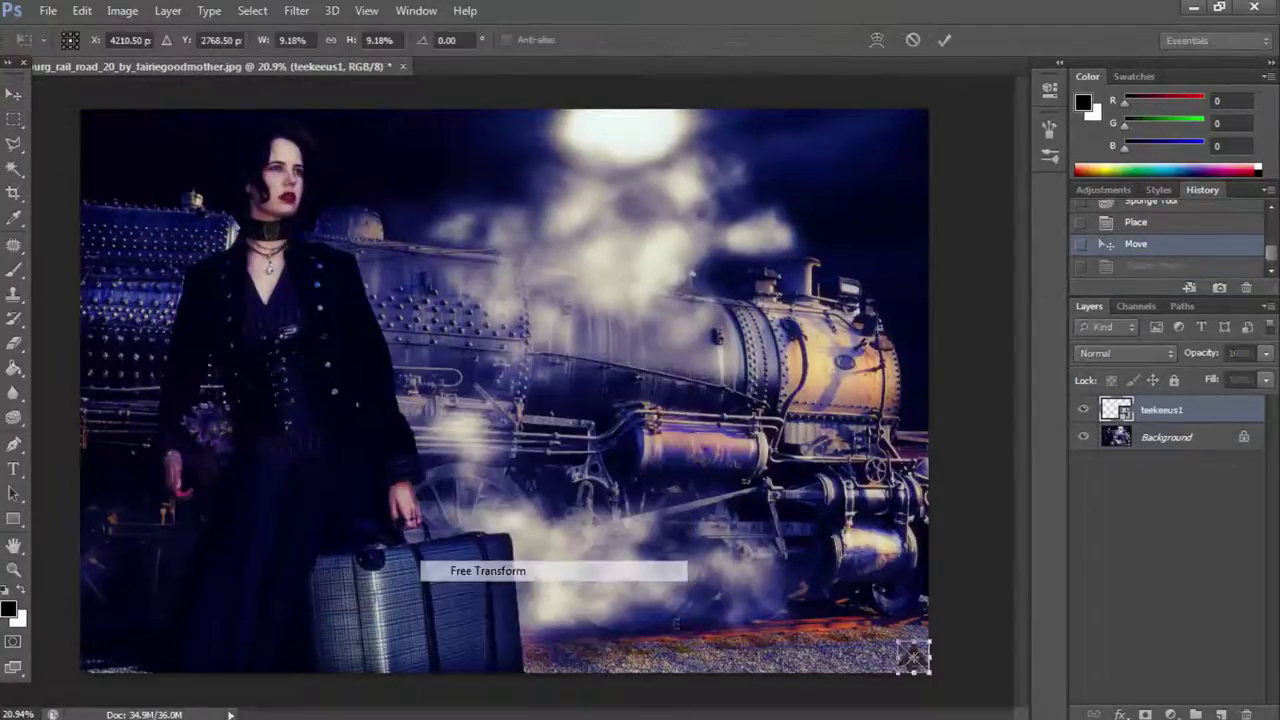
pyautogui.press('Return')
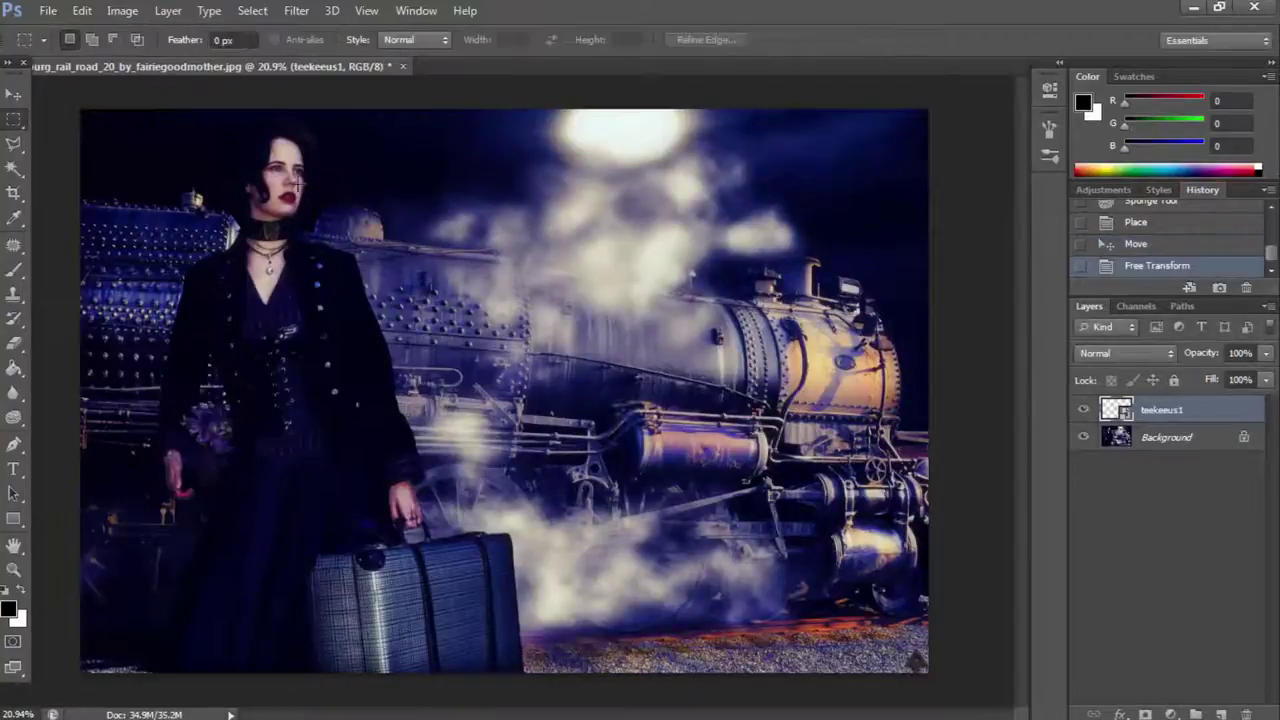
# Flatten the image into a single Background layer and clear the stray selection.
pyautogui.click(167, 10)
pyautogui.click(210, 626)
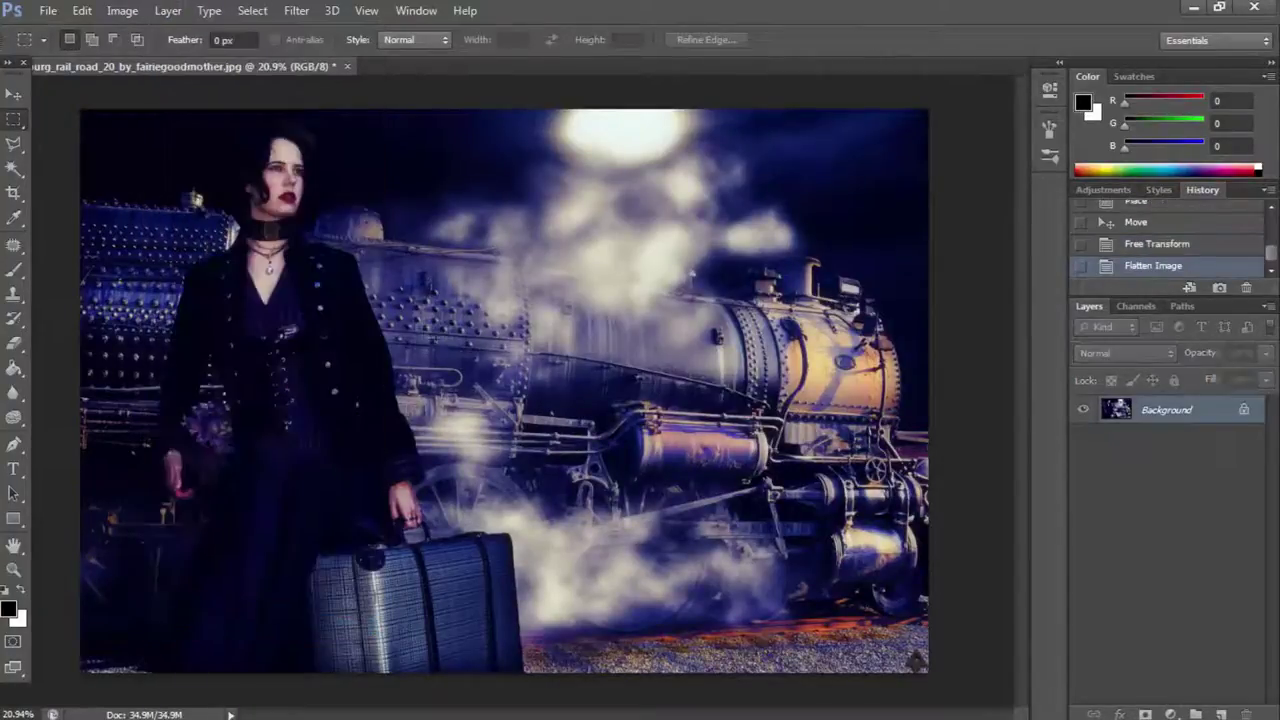
pyautogui.moveTo(305, 116); pyautogui.dragTo(365, 150)
pyautogui.hotkey('ctrl', 'd')
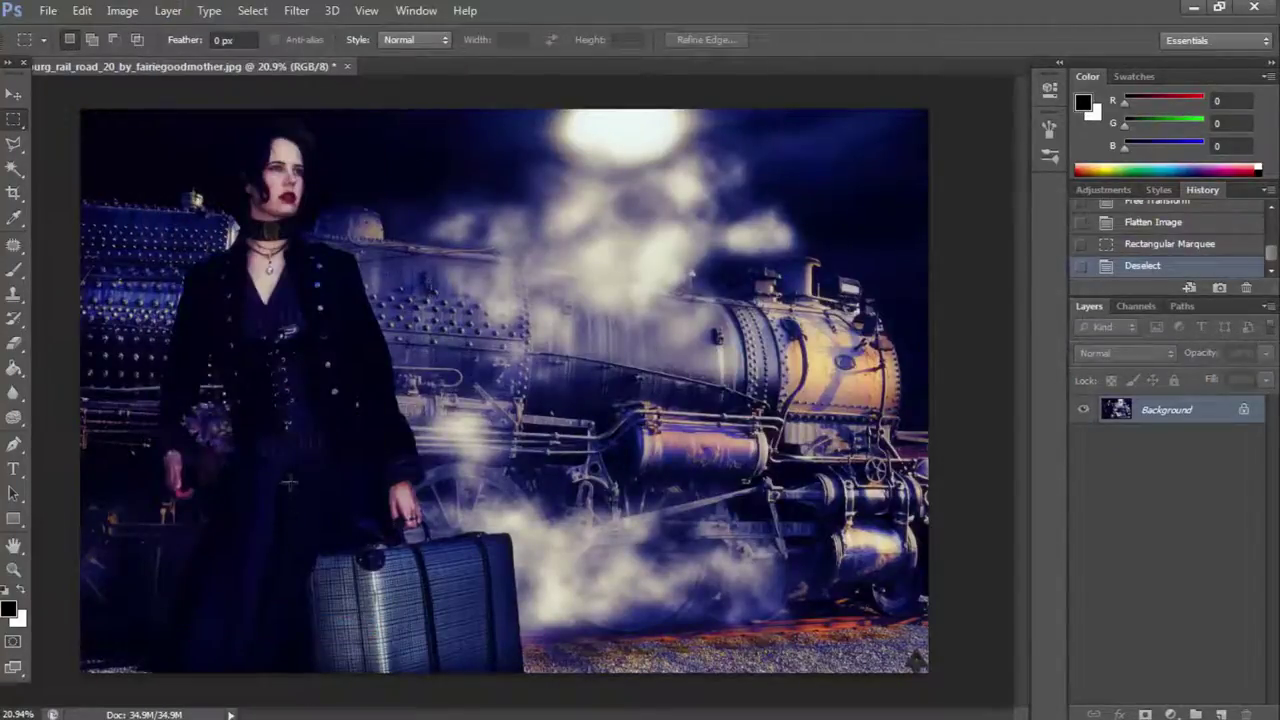
pyautogui.click(263, 700)
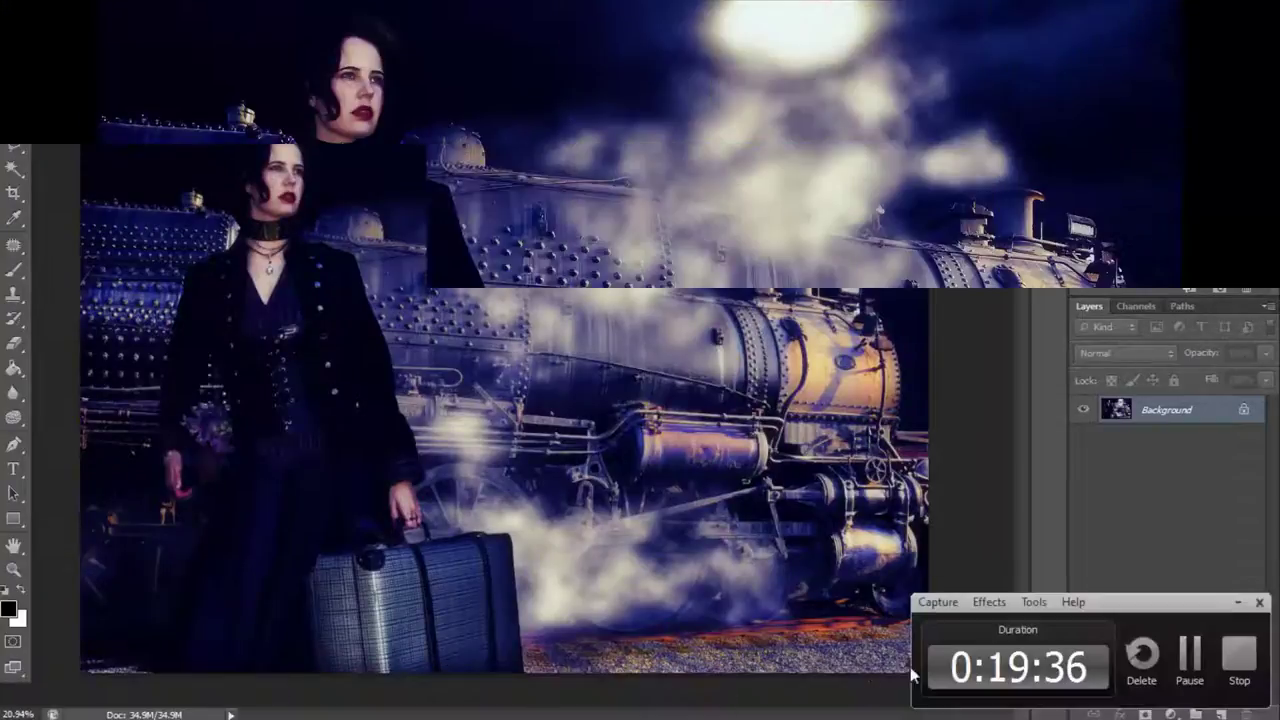
pyautogui.click(1247, 645)
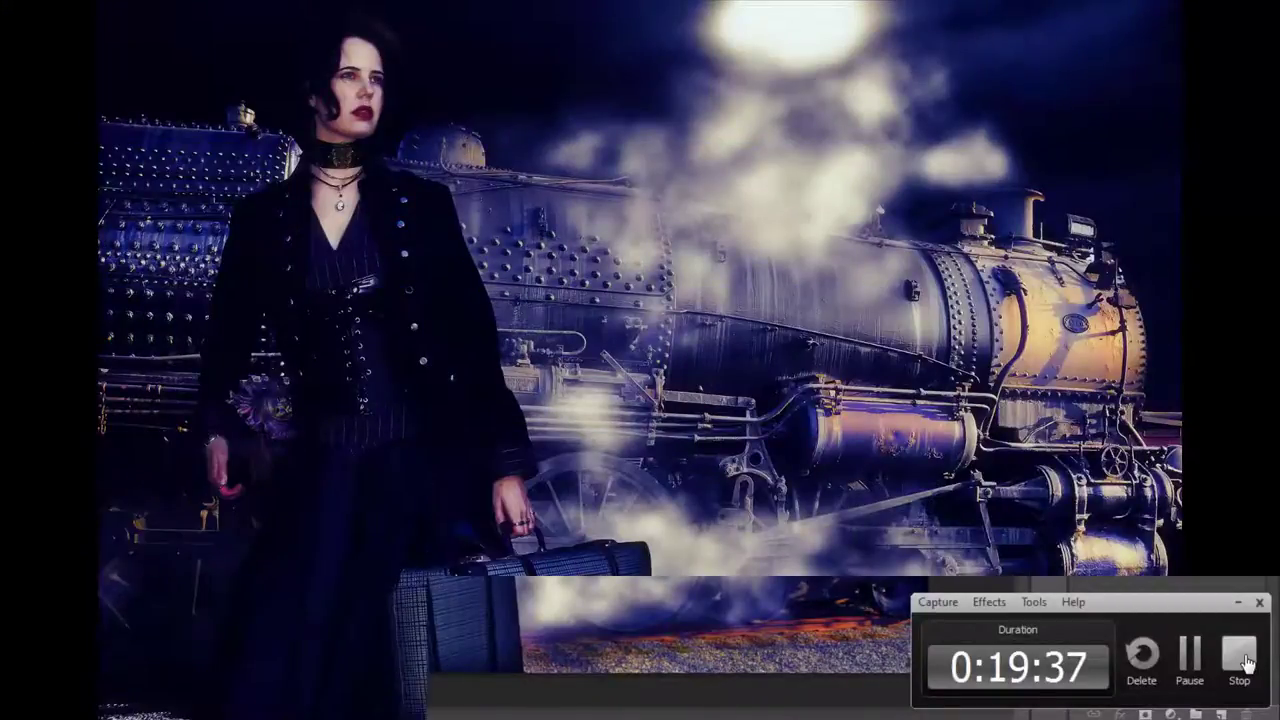